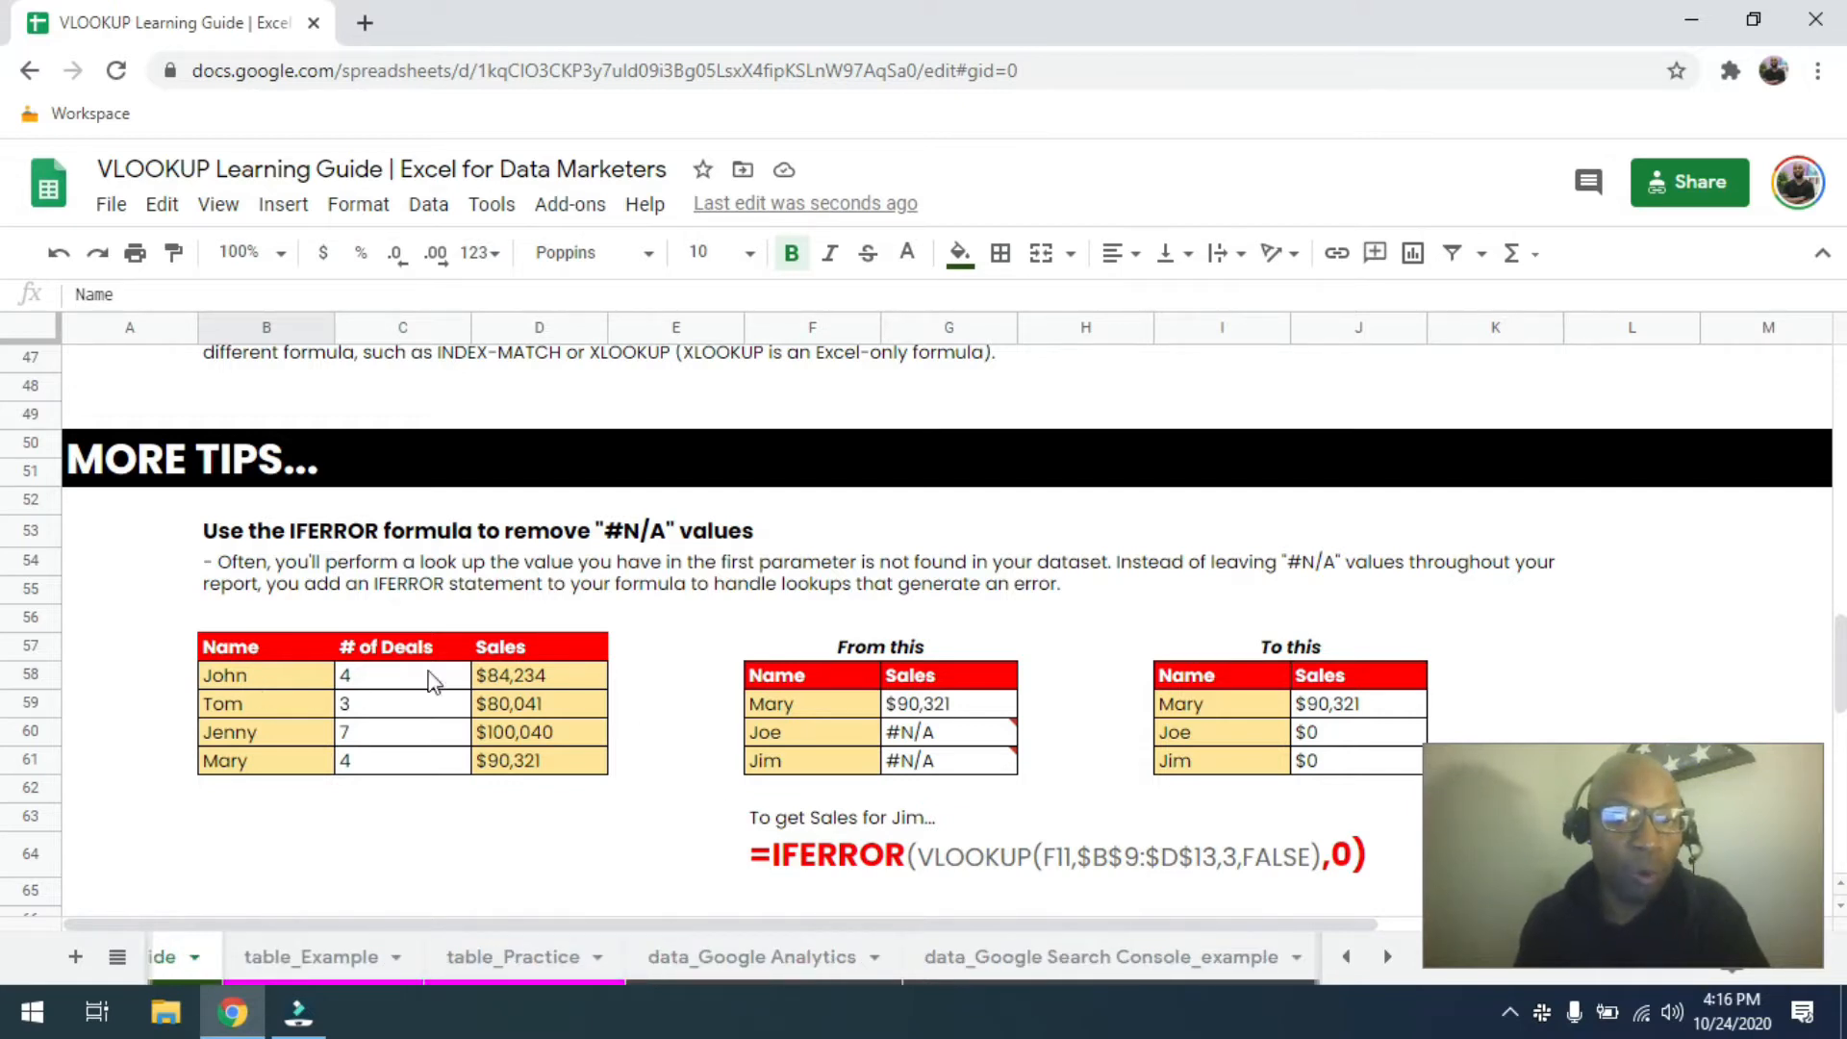
Examine the IFERROR tip, comparing the lookup names in F59:F61 with the source table in B57:D61.
click(793, 728)
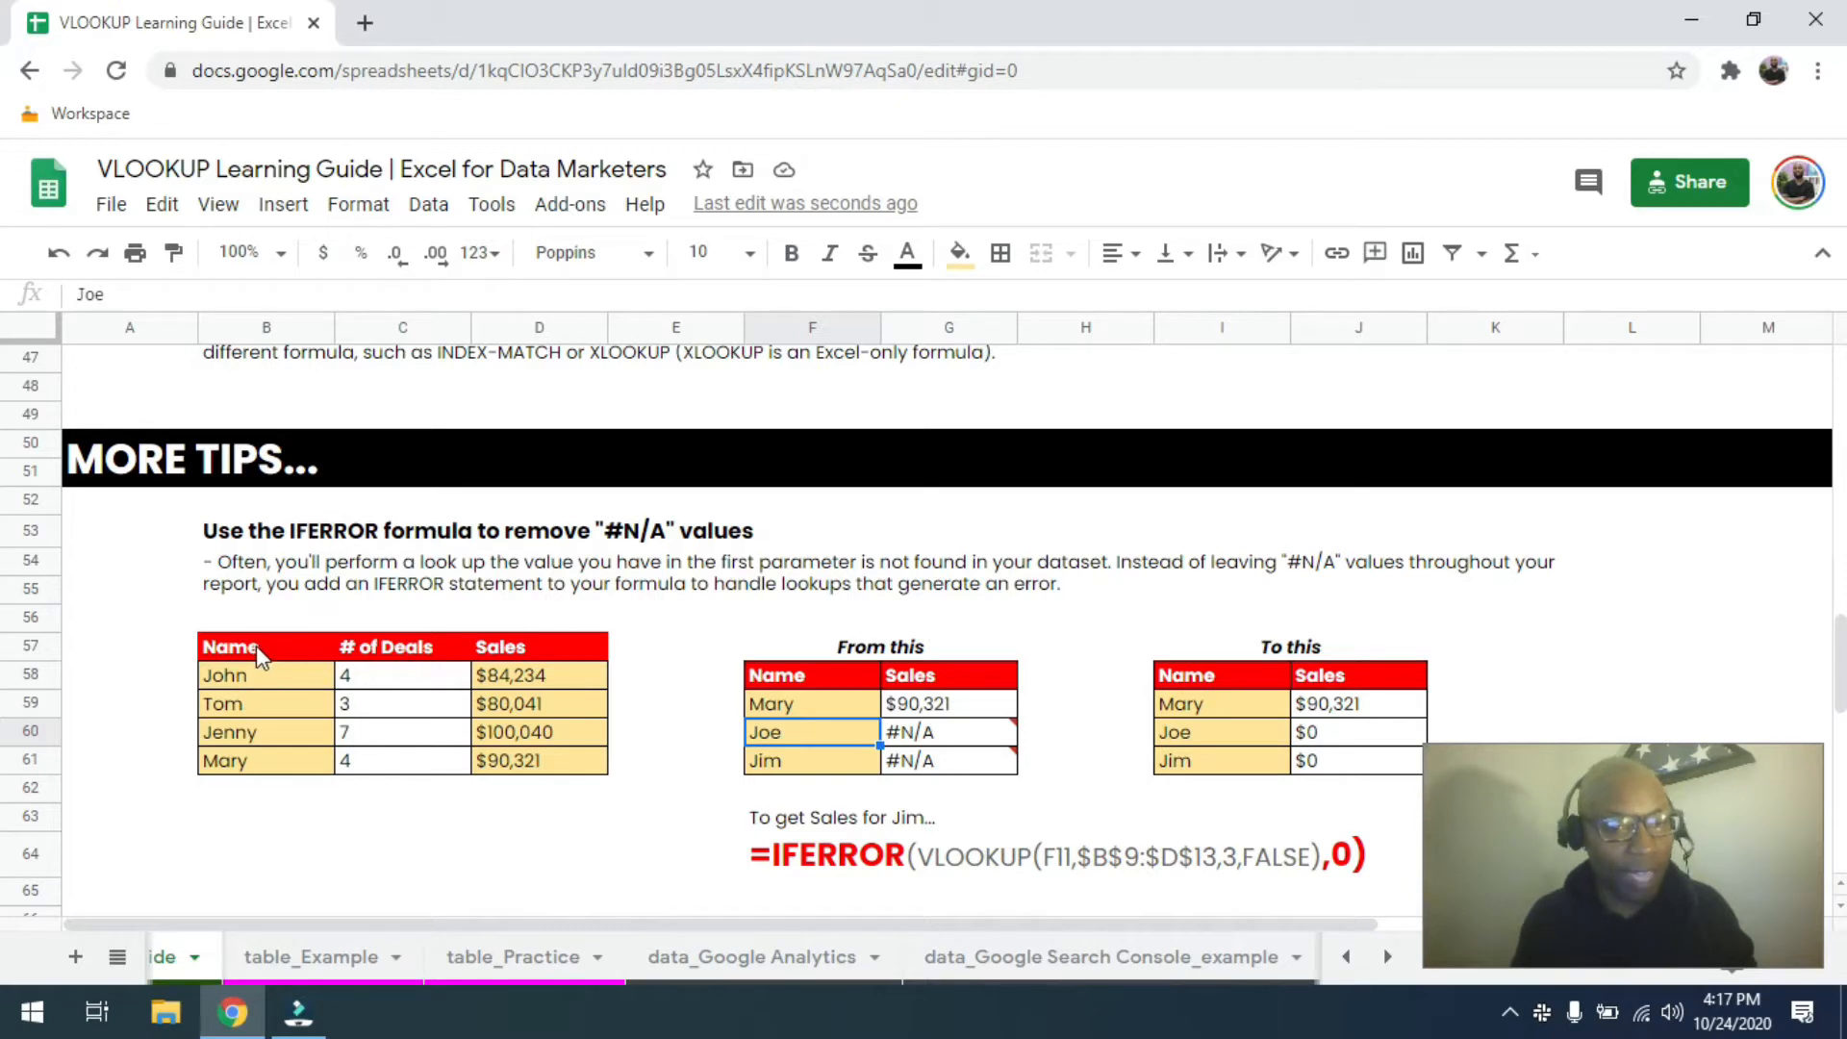
scroll(765, 583, up, 15)
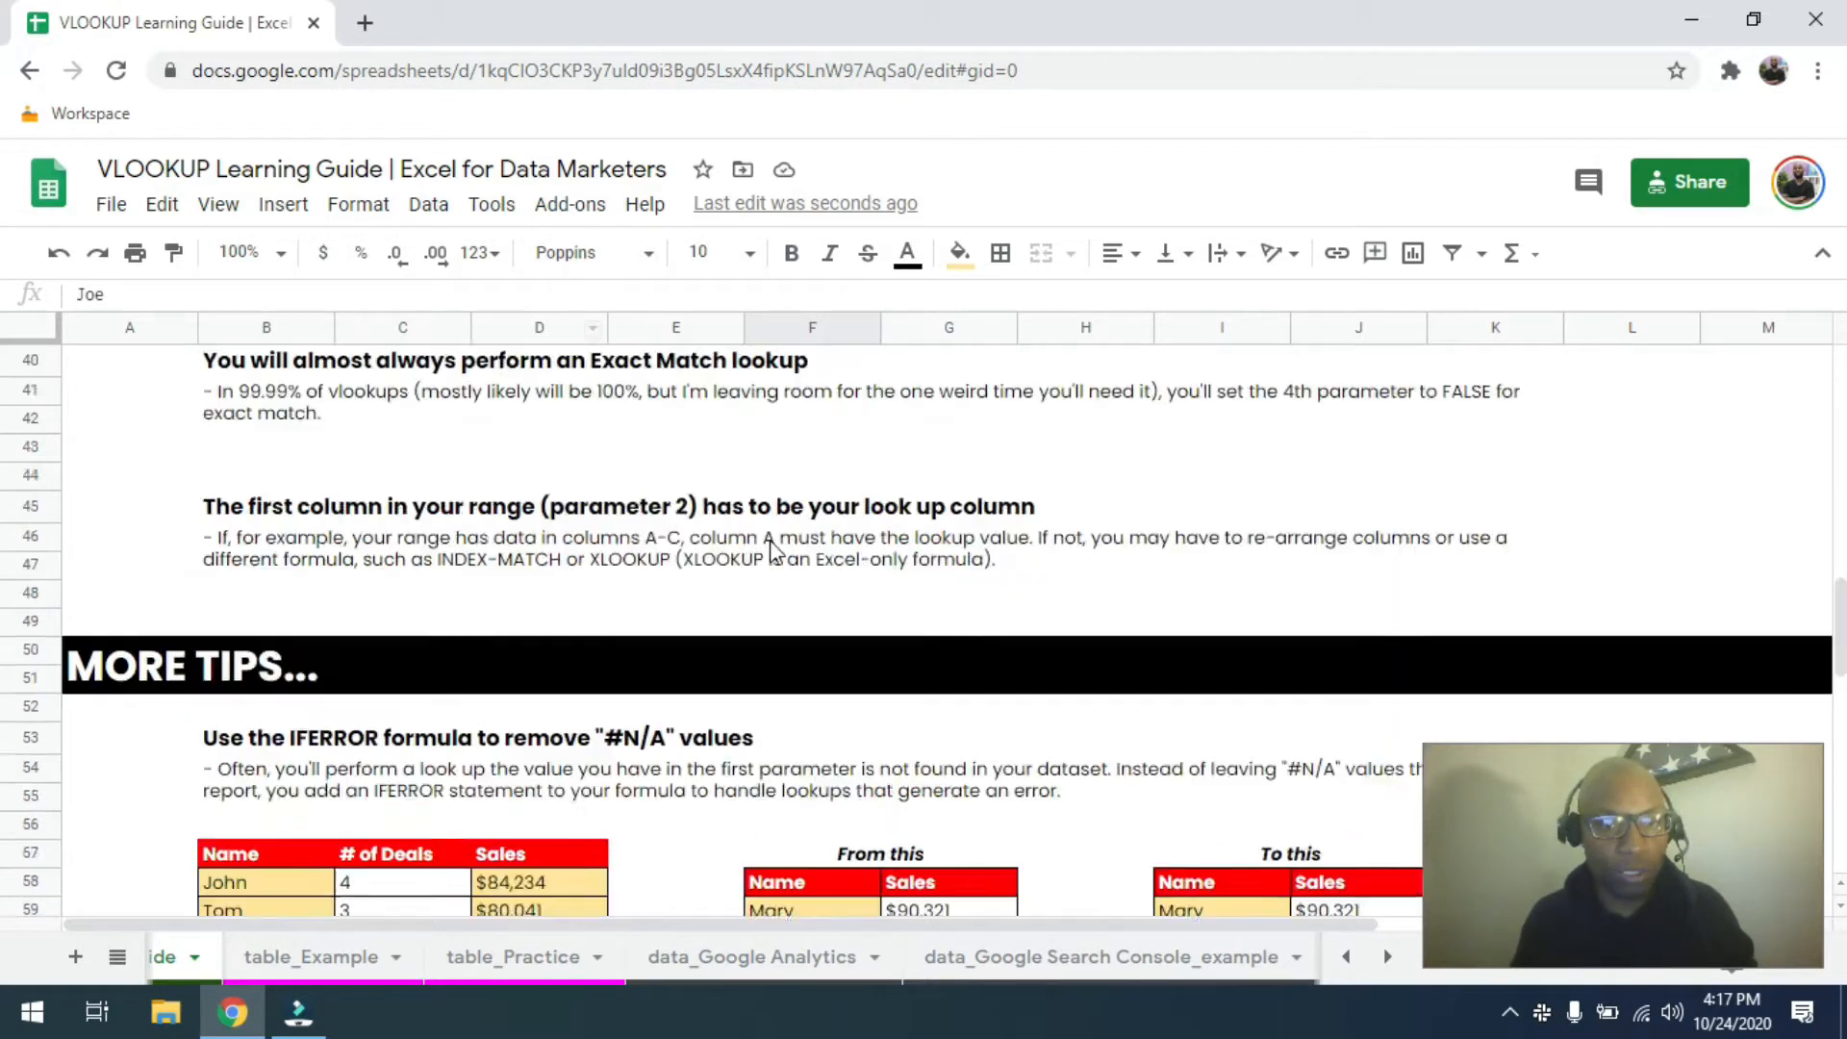
scroll(766, 601, down, 16)
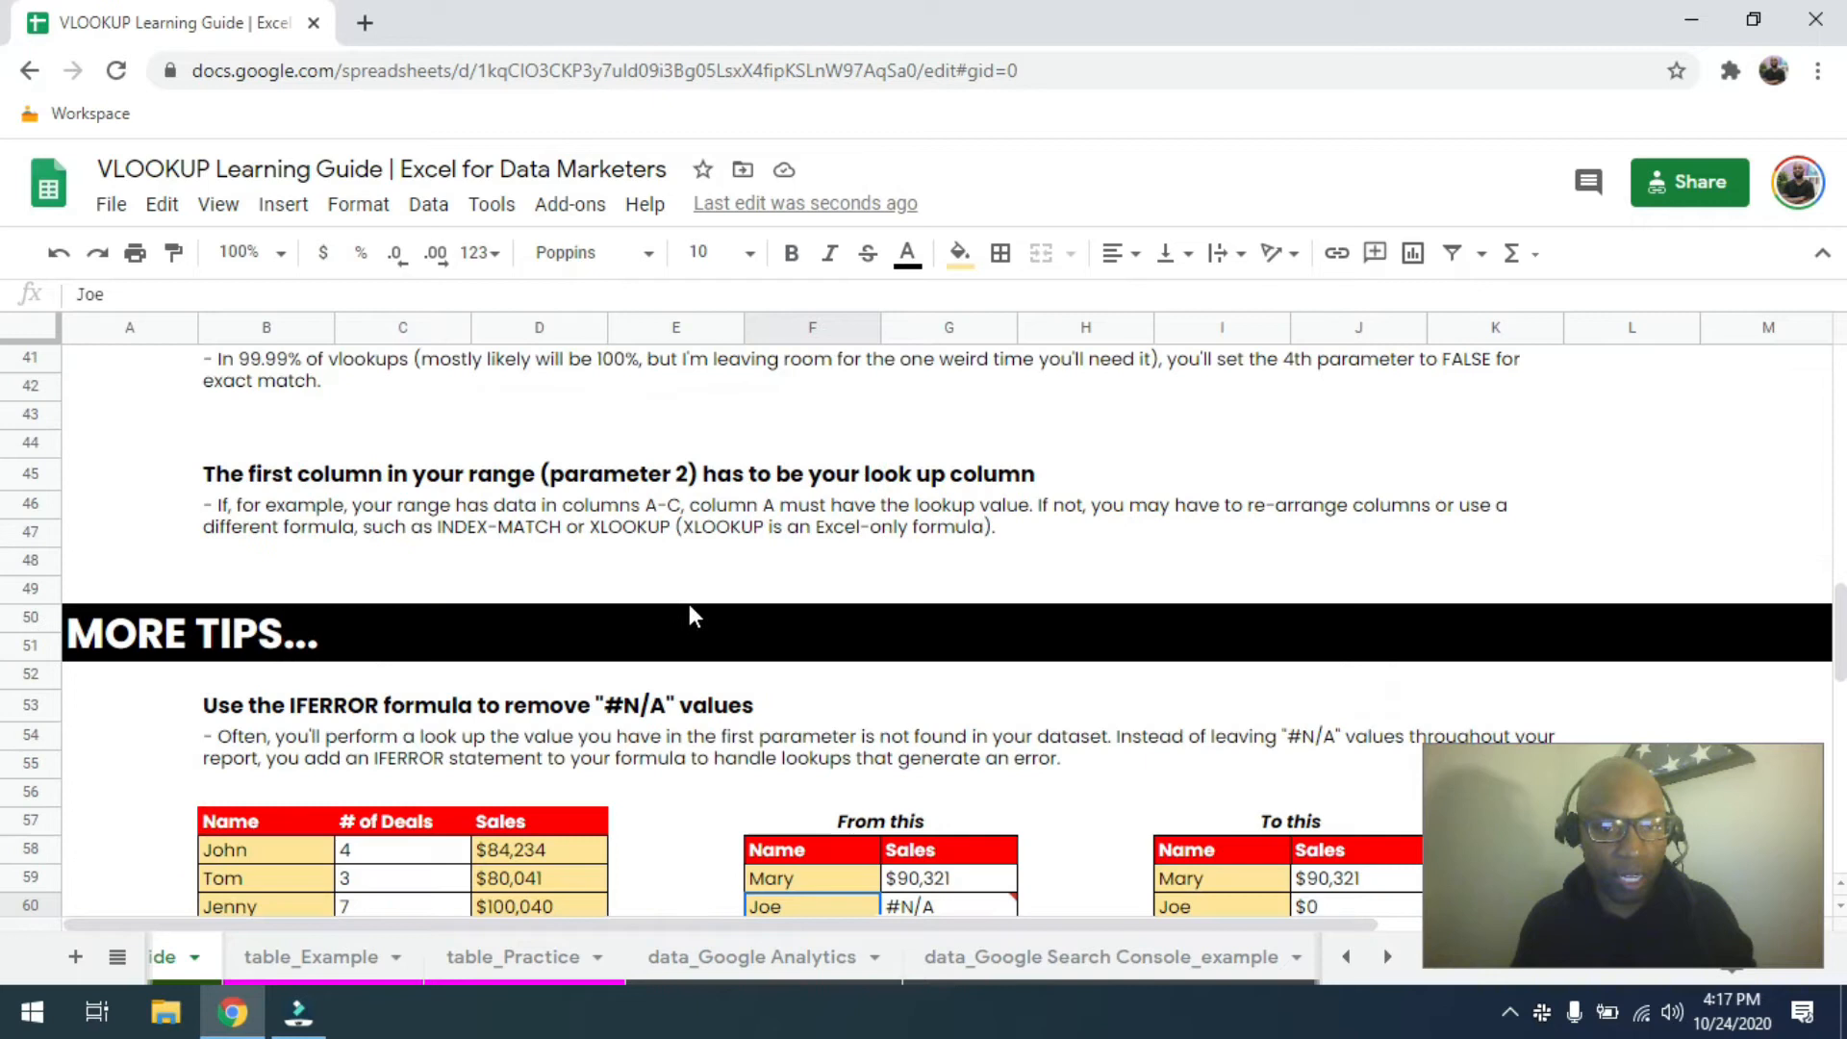
drag(286, 544, 551, 646)
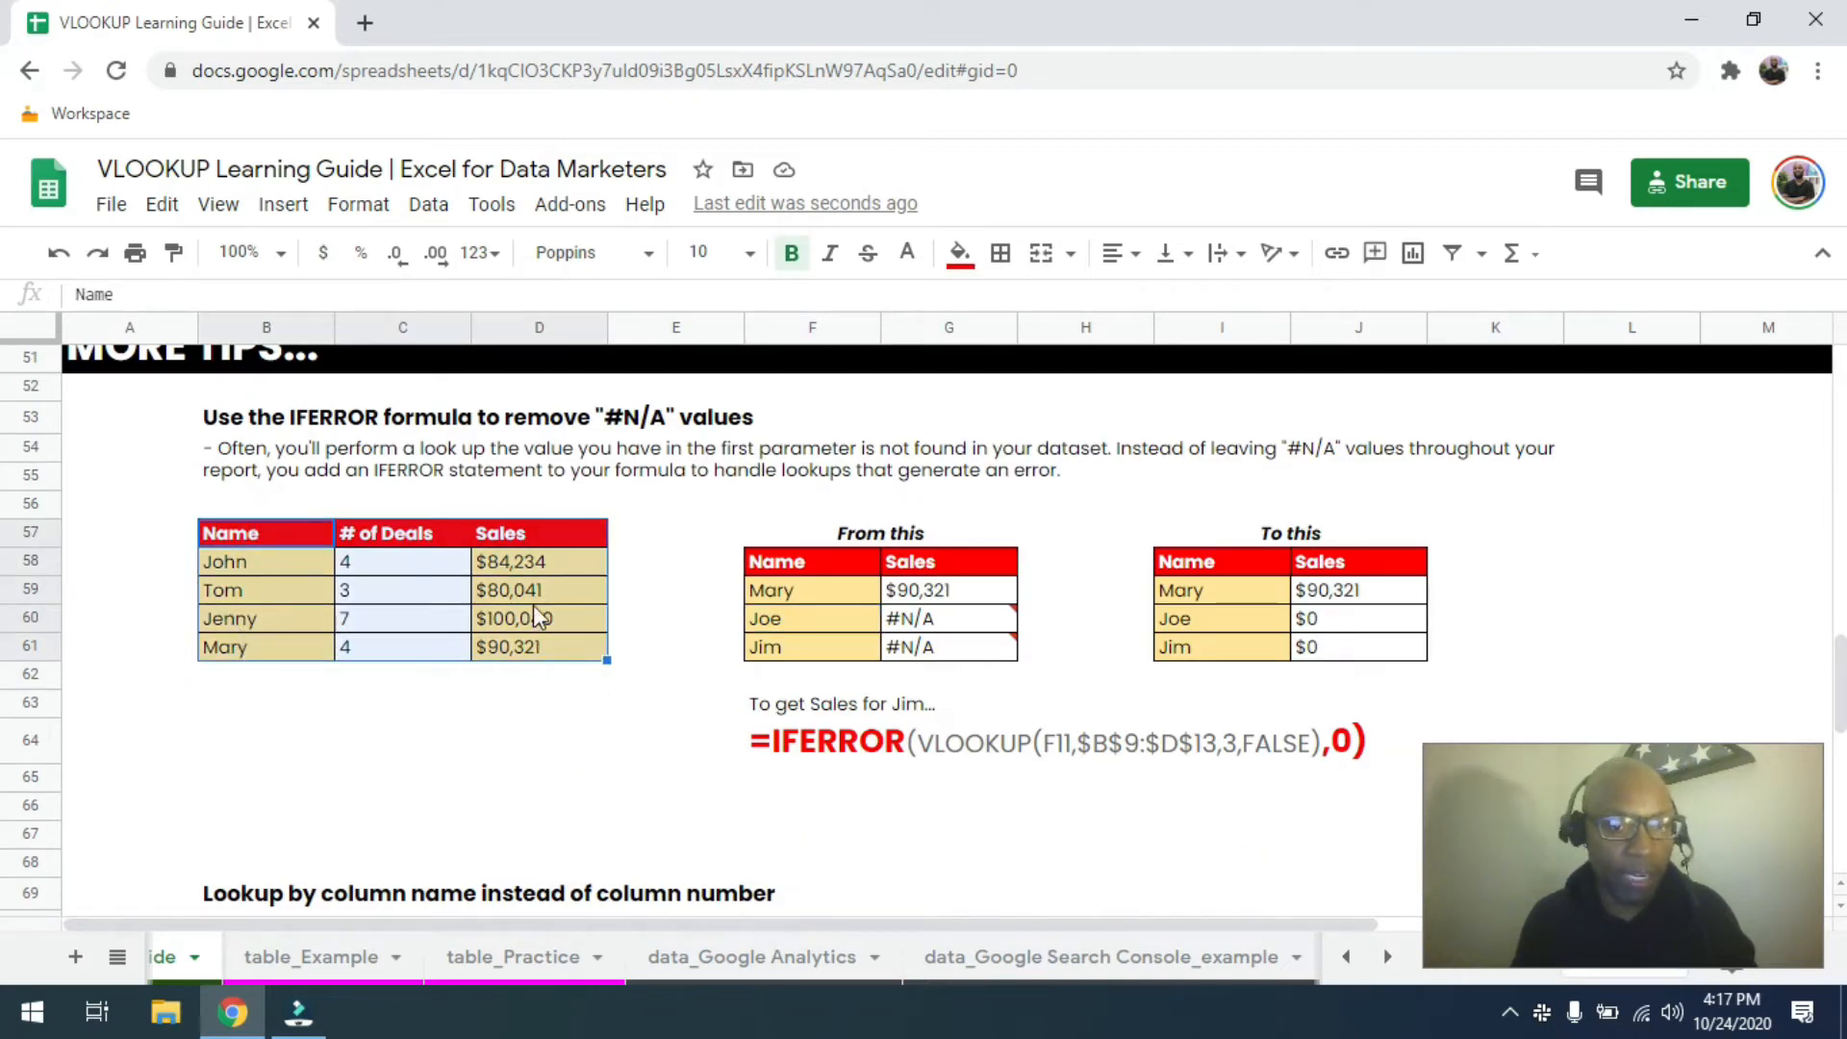
click(789, 626)
click(798, 648)
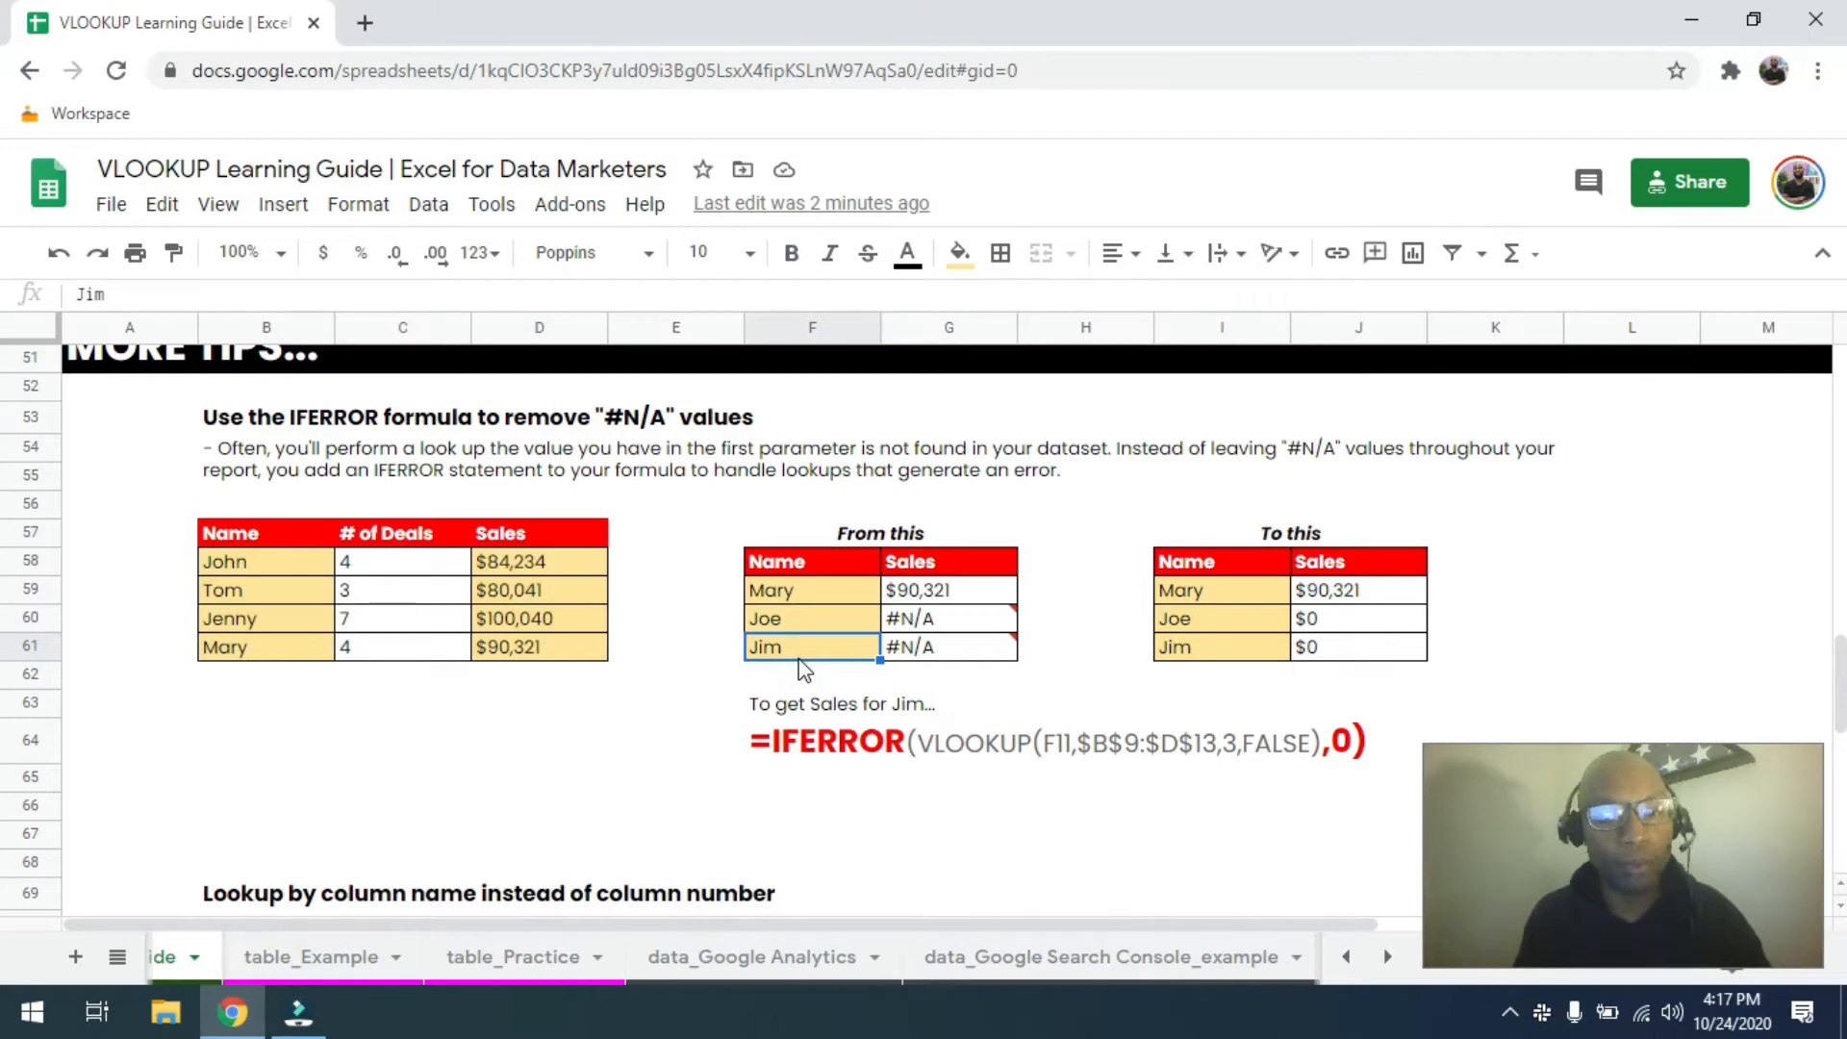
click(822, 592)
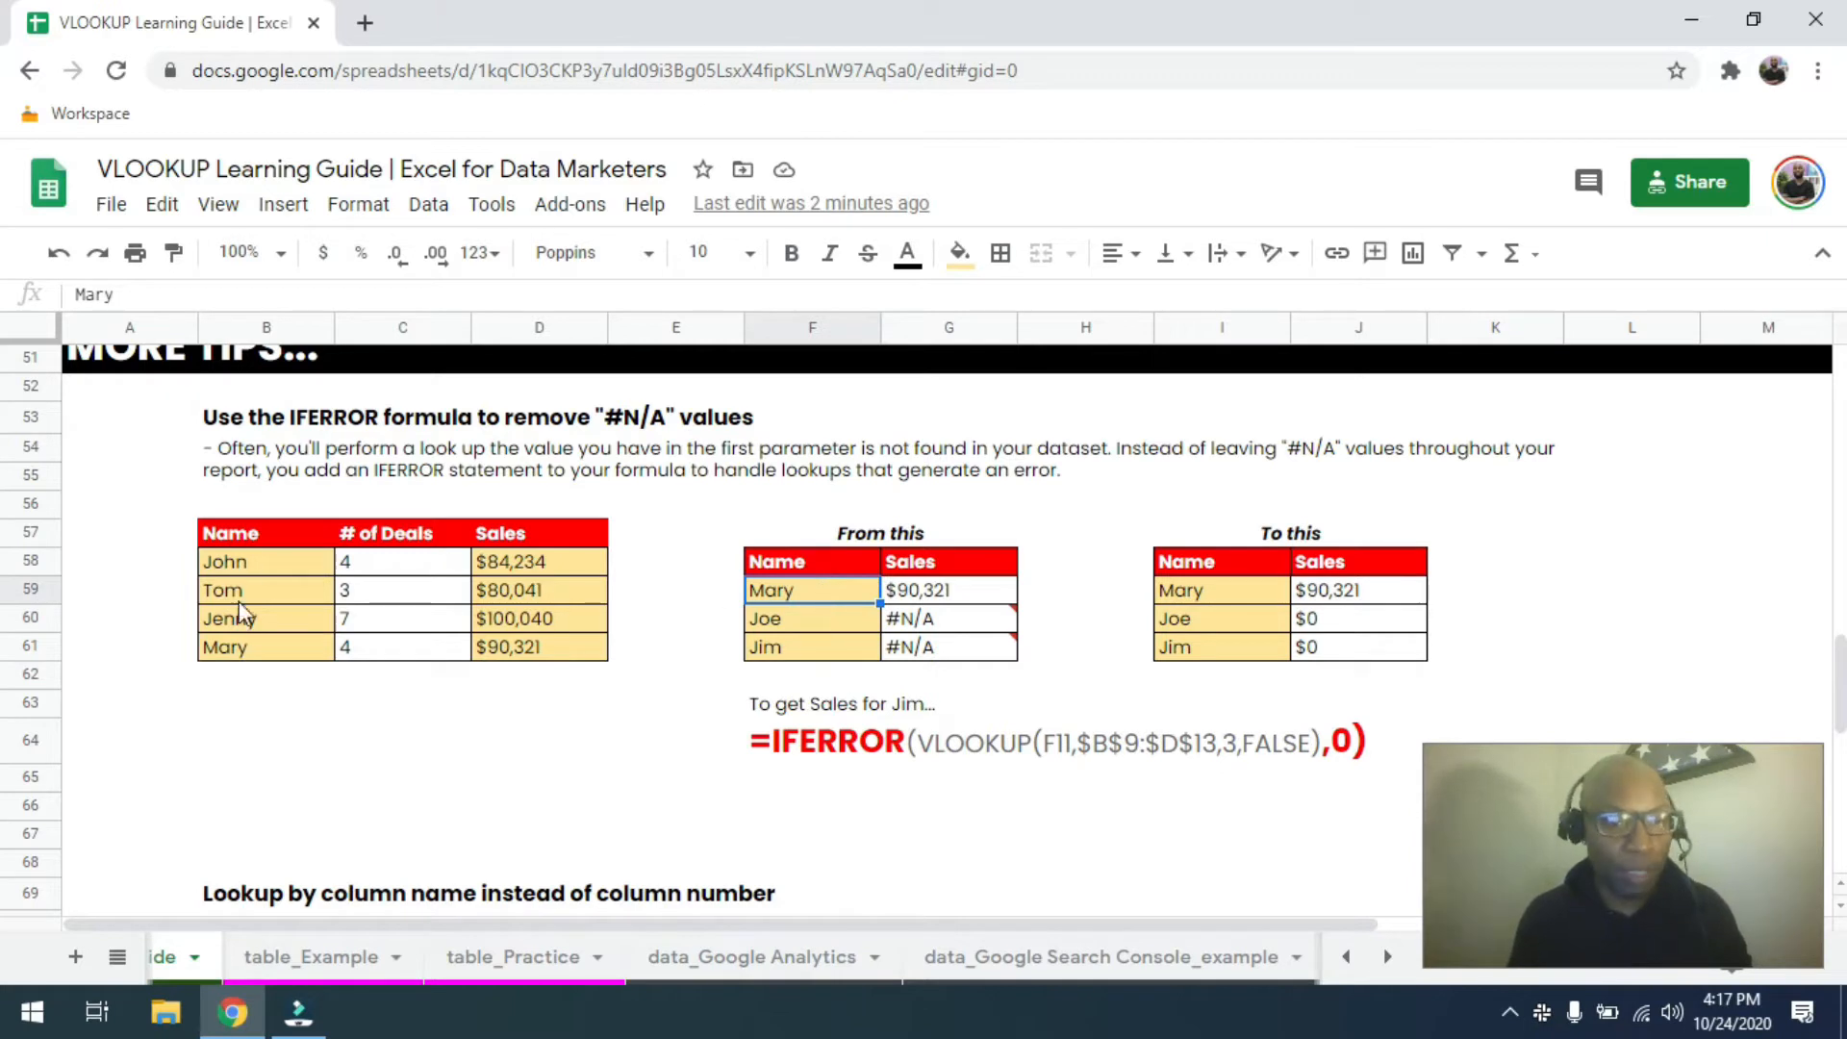
click(793, 620)
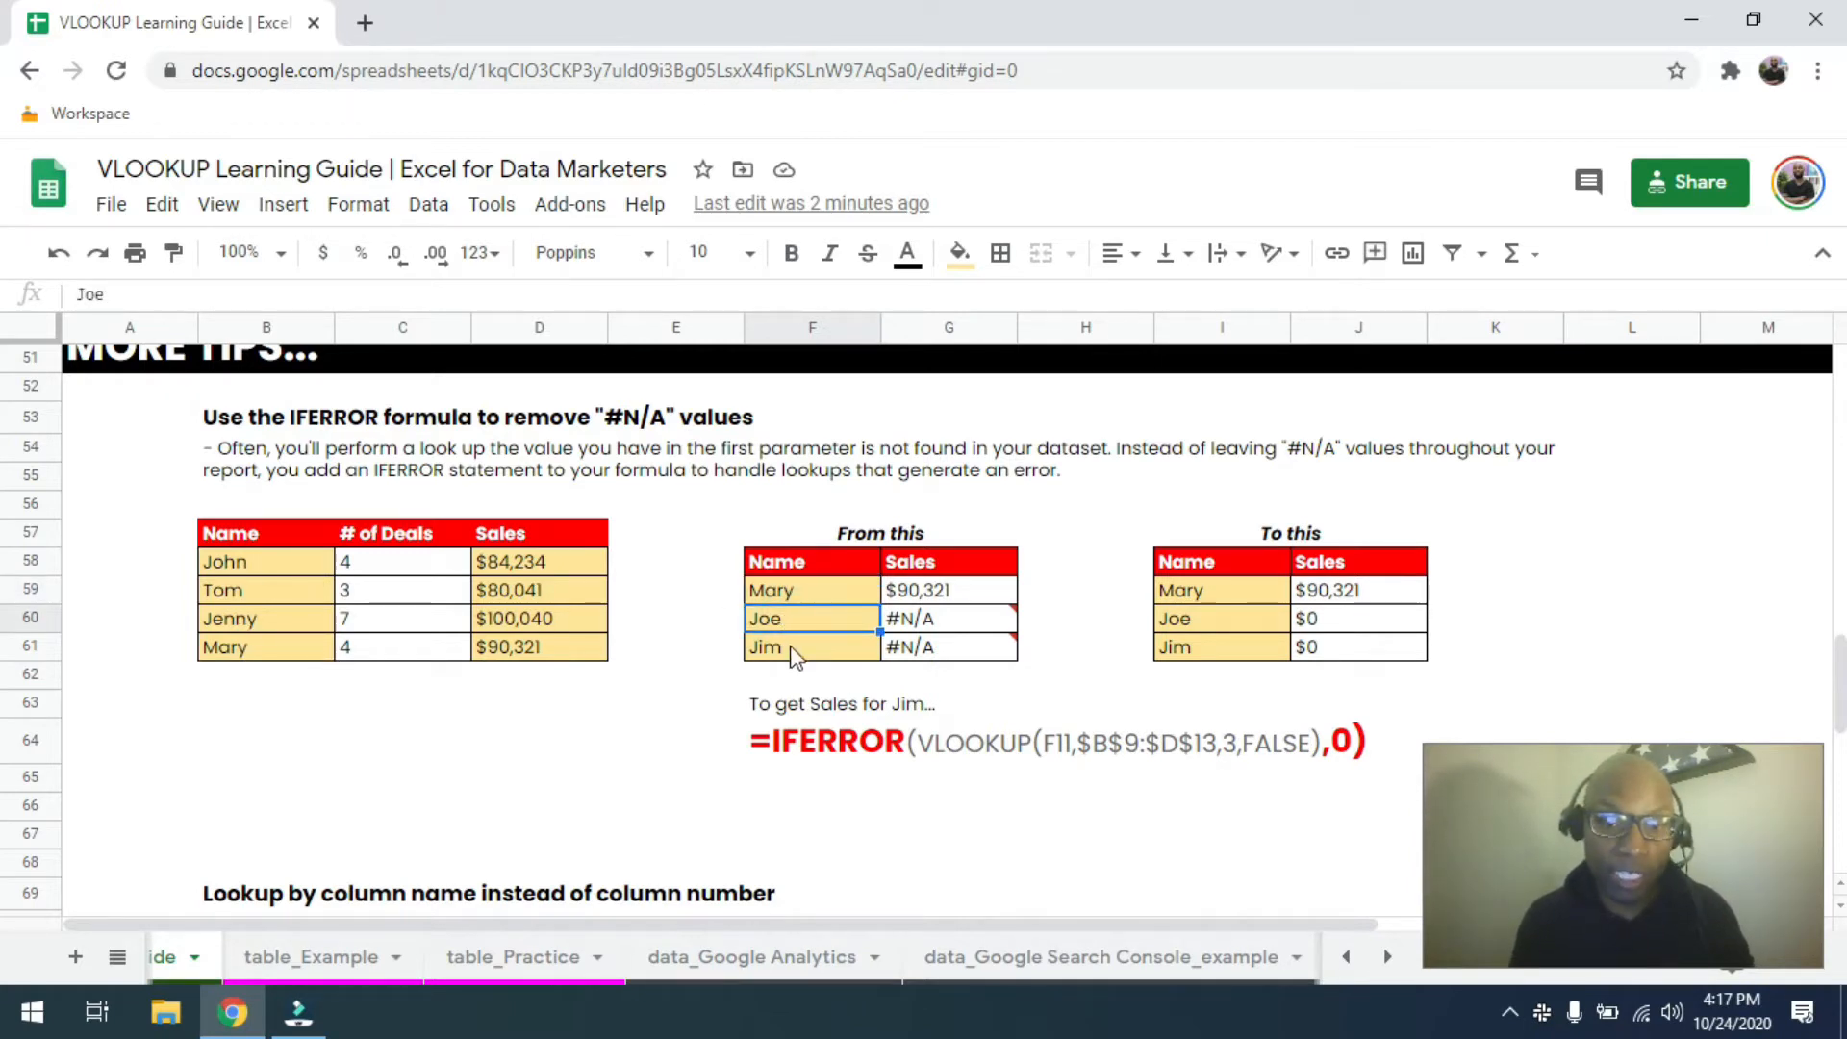
click(787, 646)
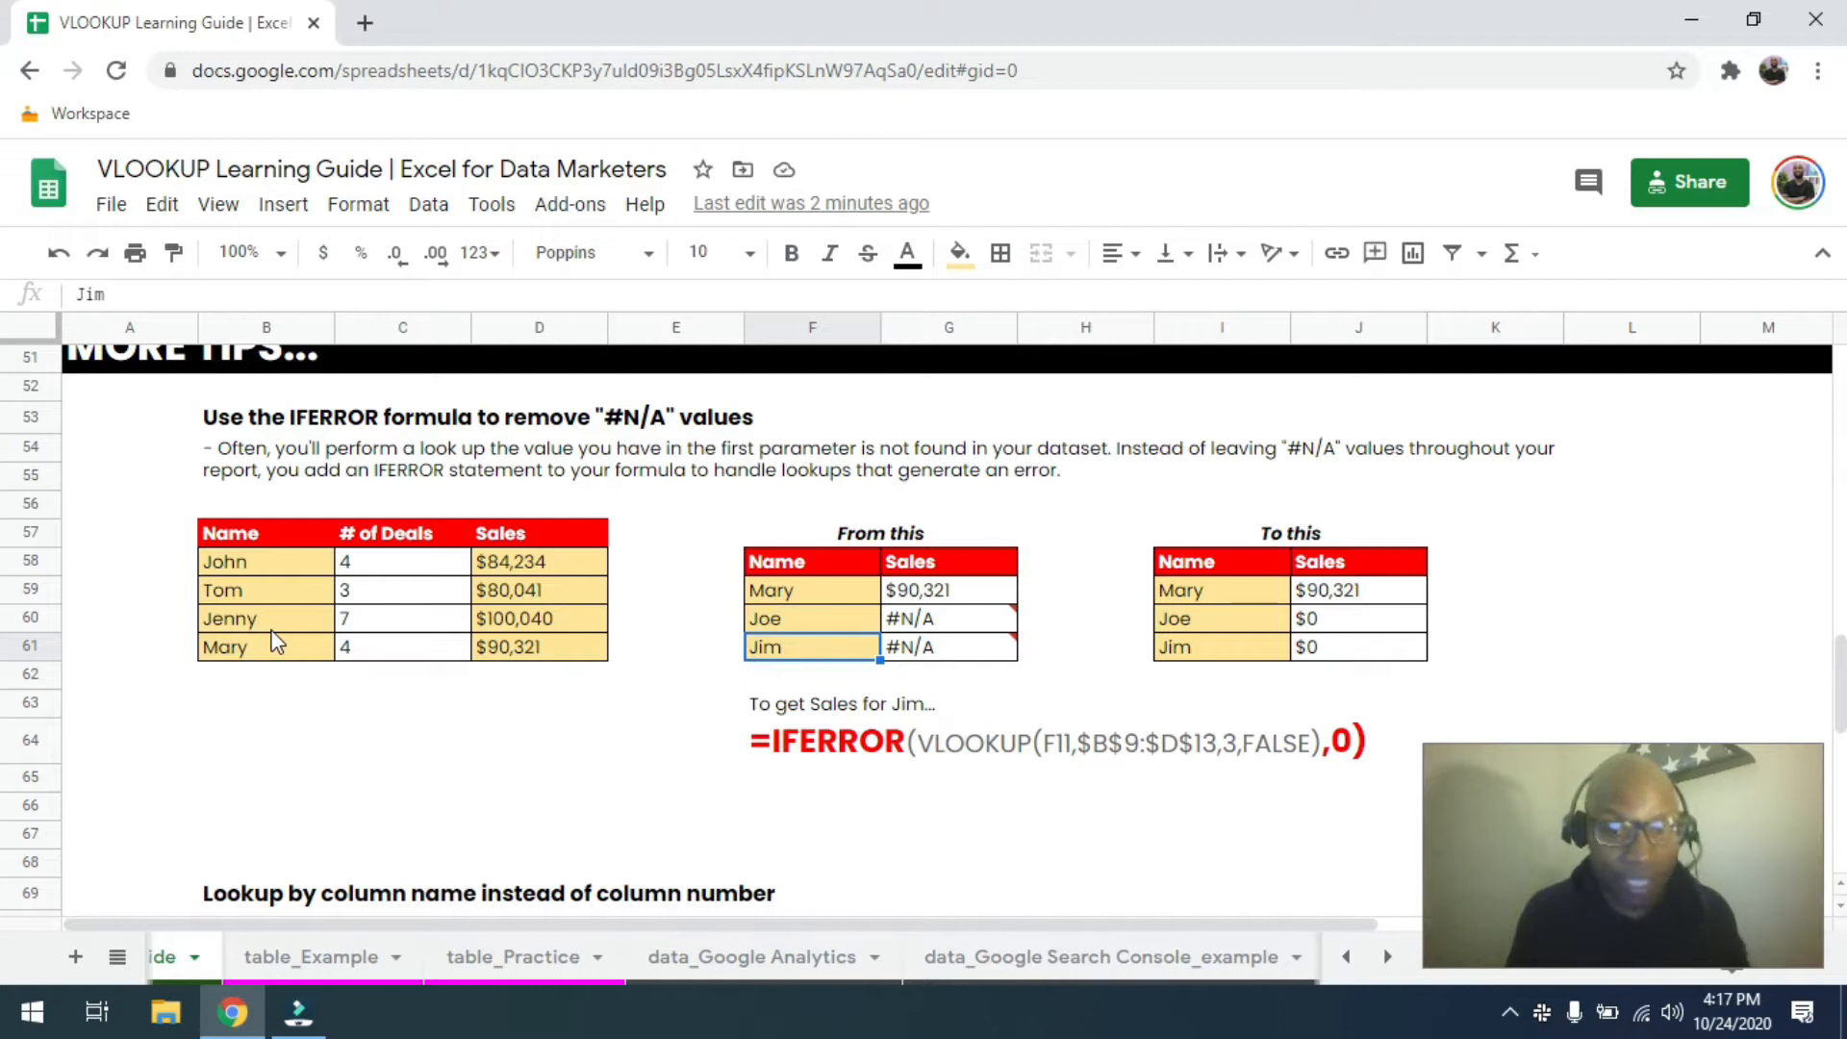
click(953, 620)
drag(247, 537, 529, 657)
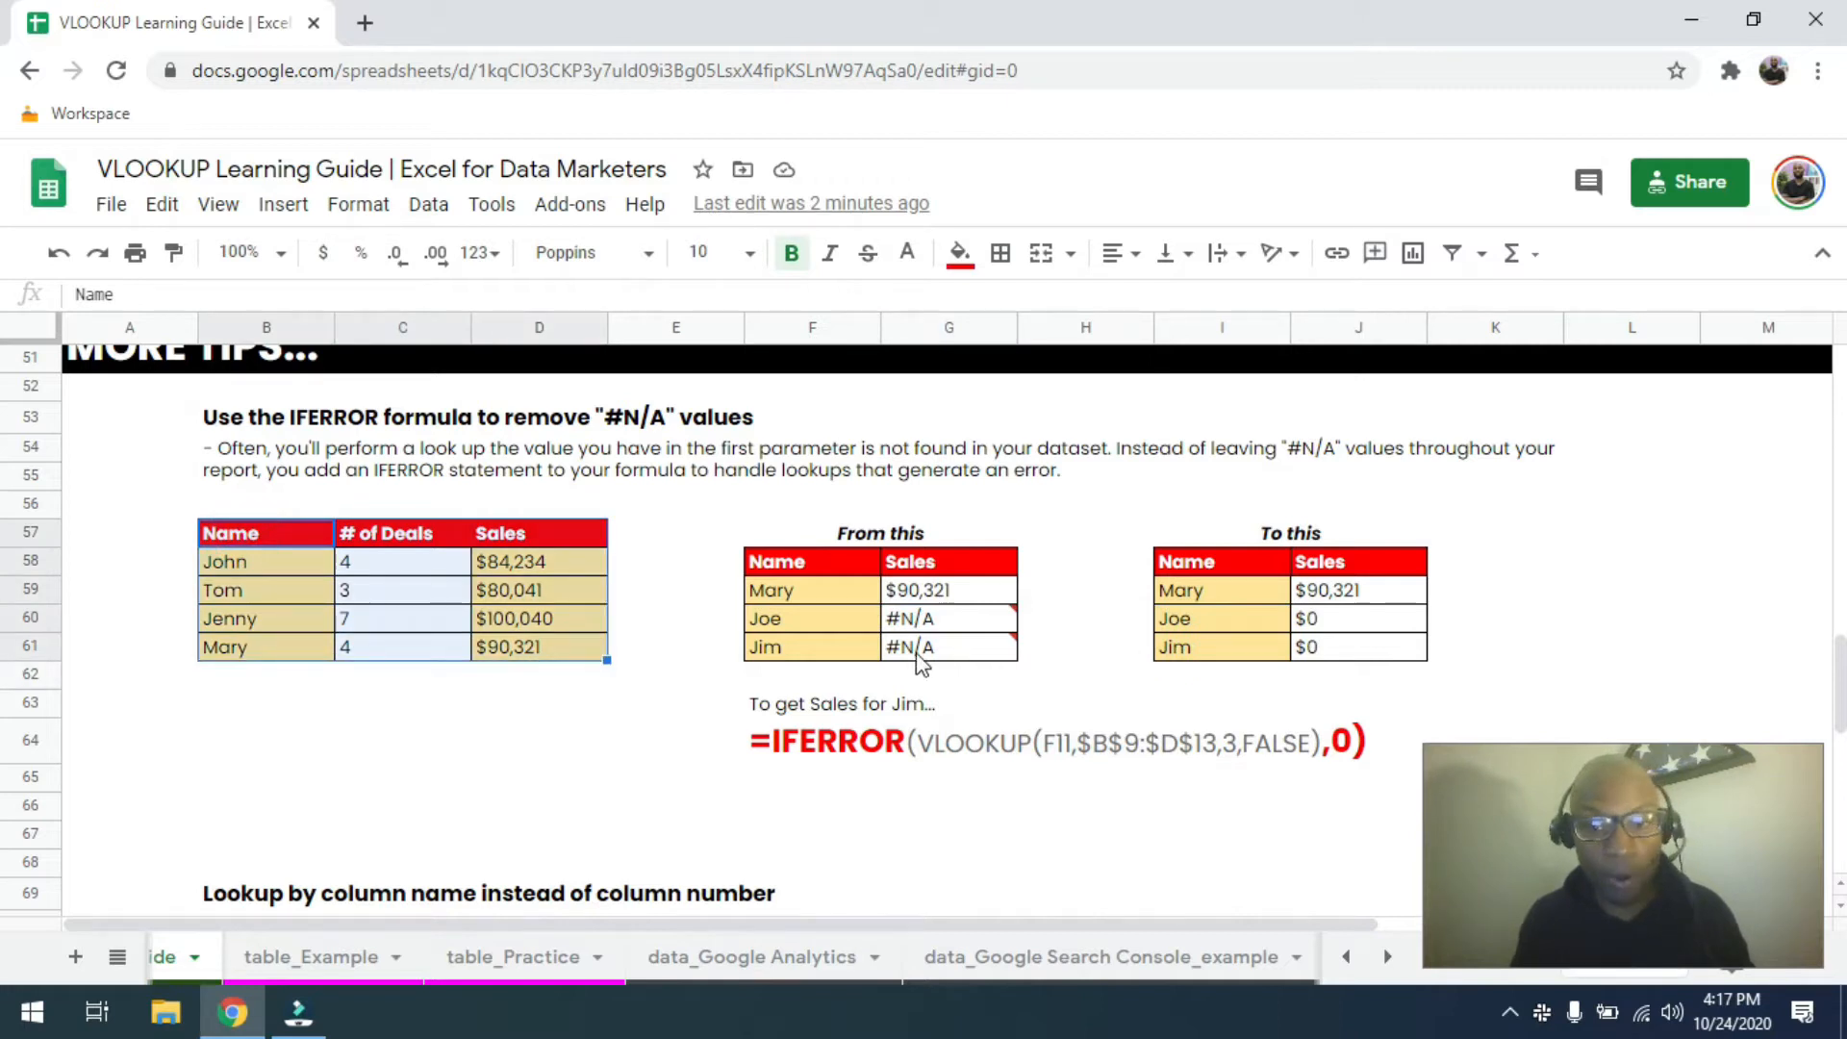
Inspect the error details and VLOOKUP formulas of the sales cells G60 and G61 in the "From this" table.
mouse_move(937, 655)
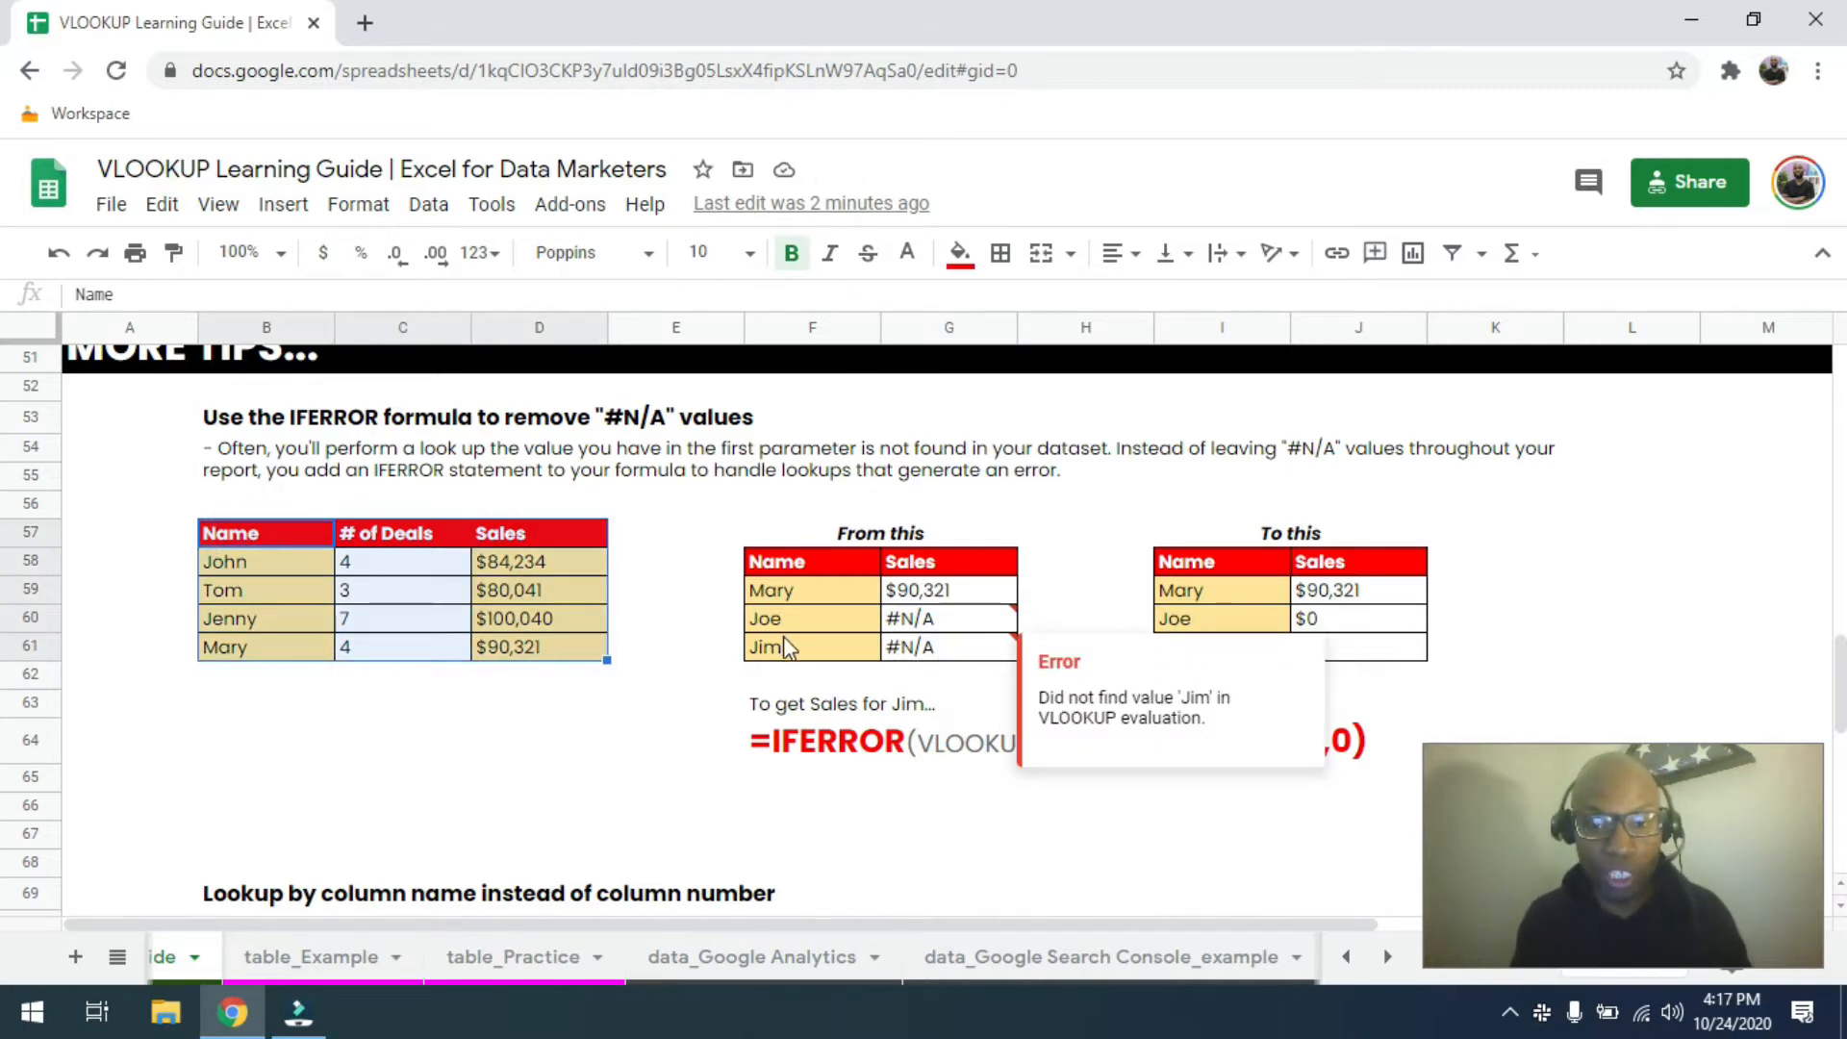
click(904, 631)
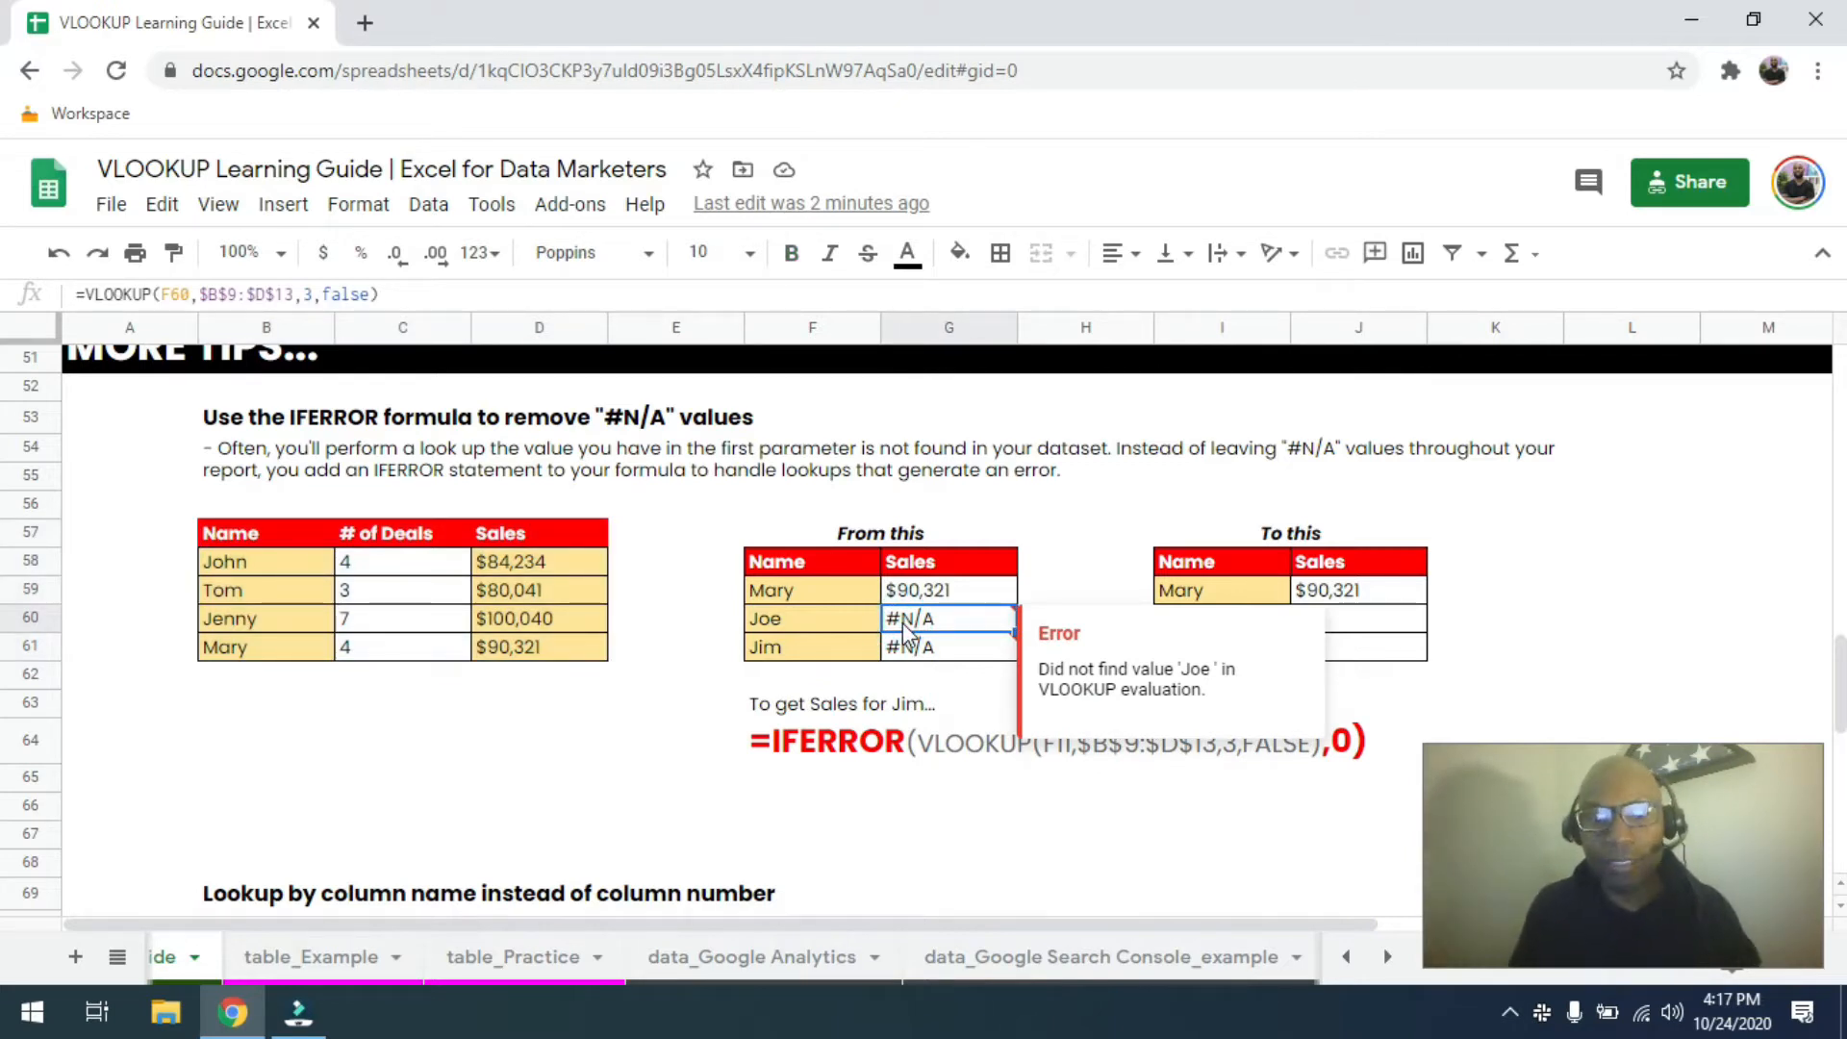
click(847, 631)
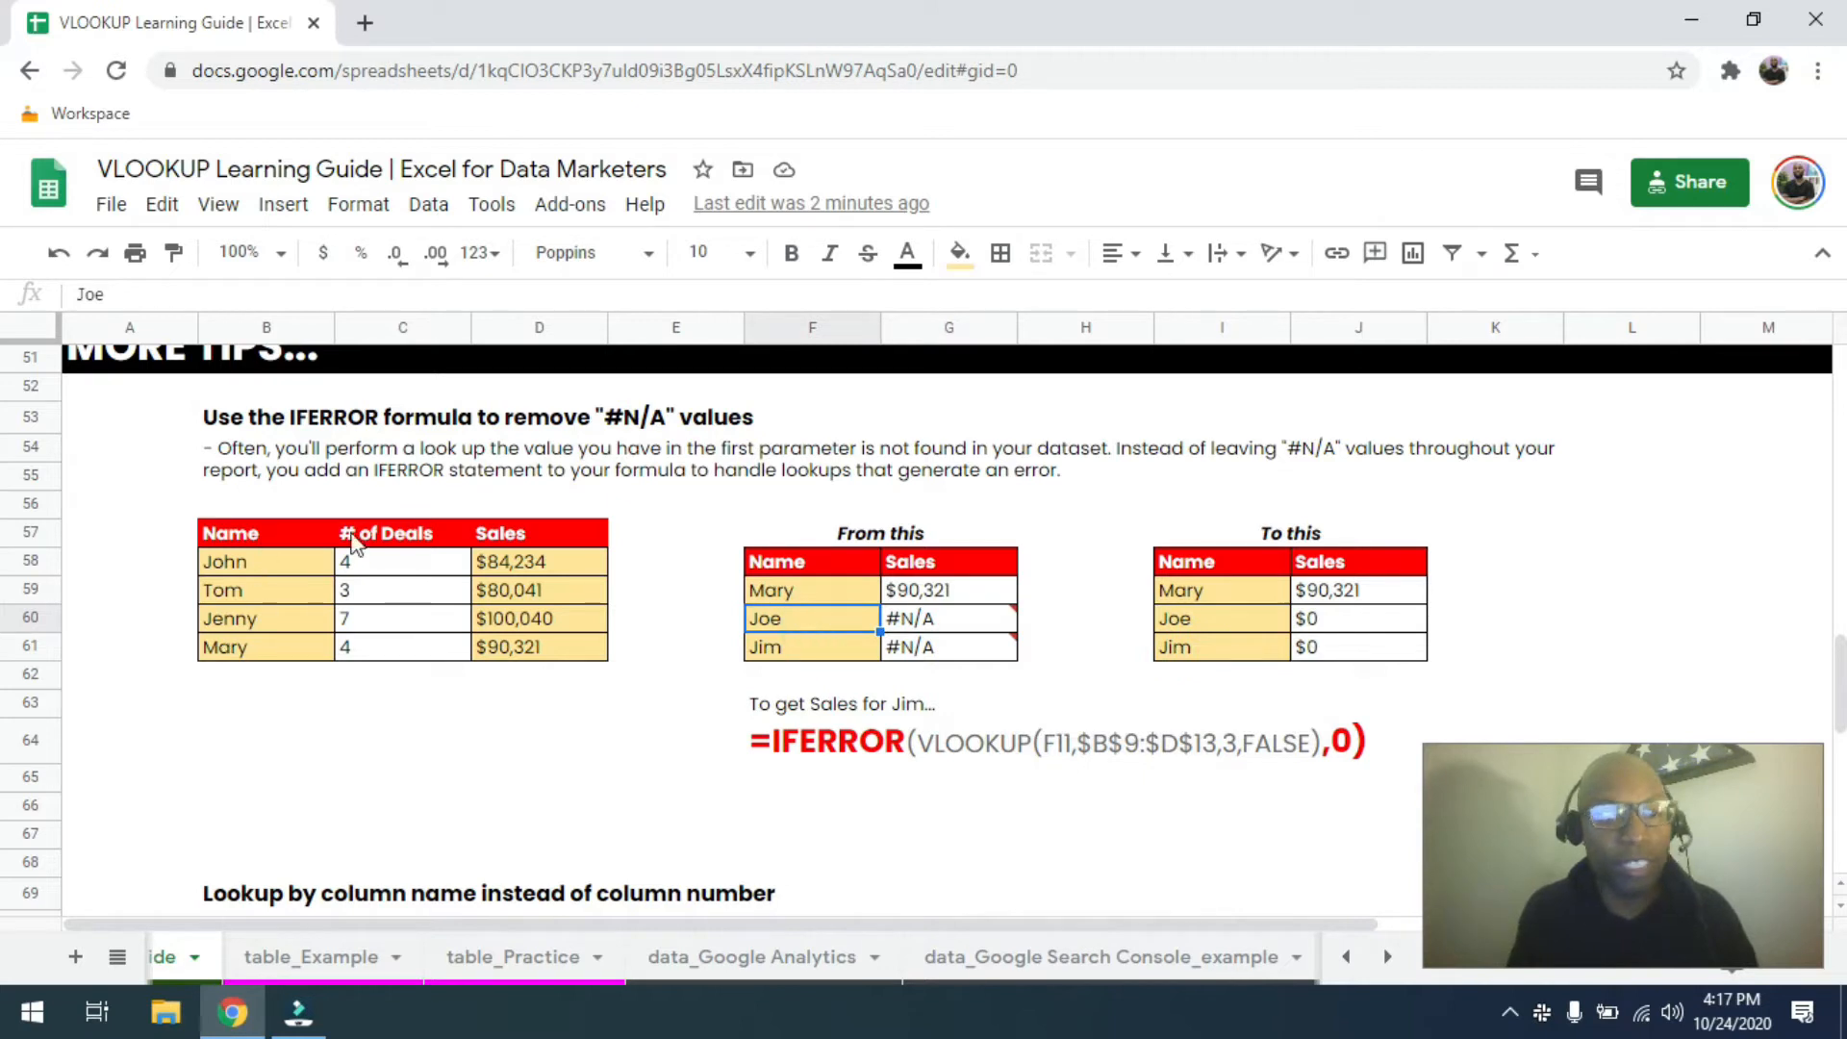
click(945, 635)
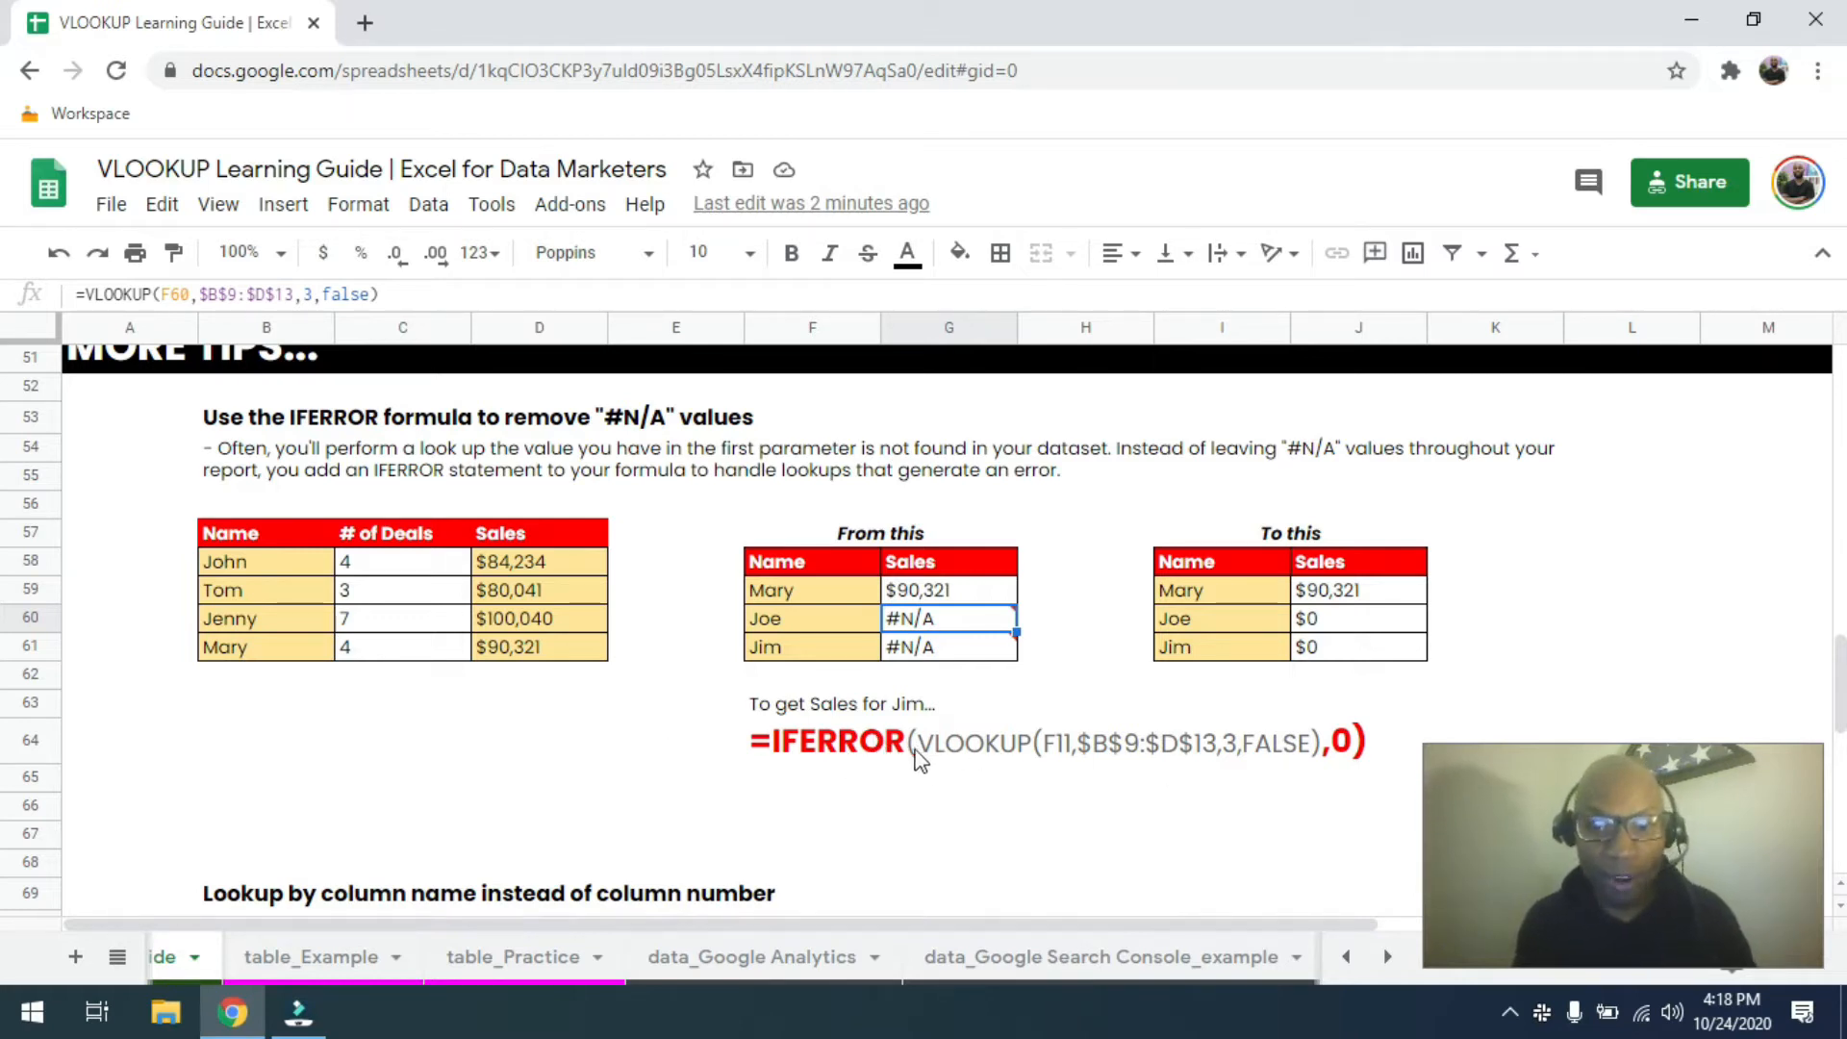
click(947, 653)
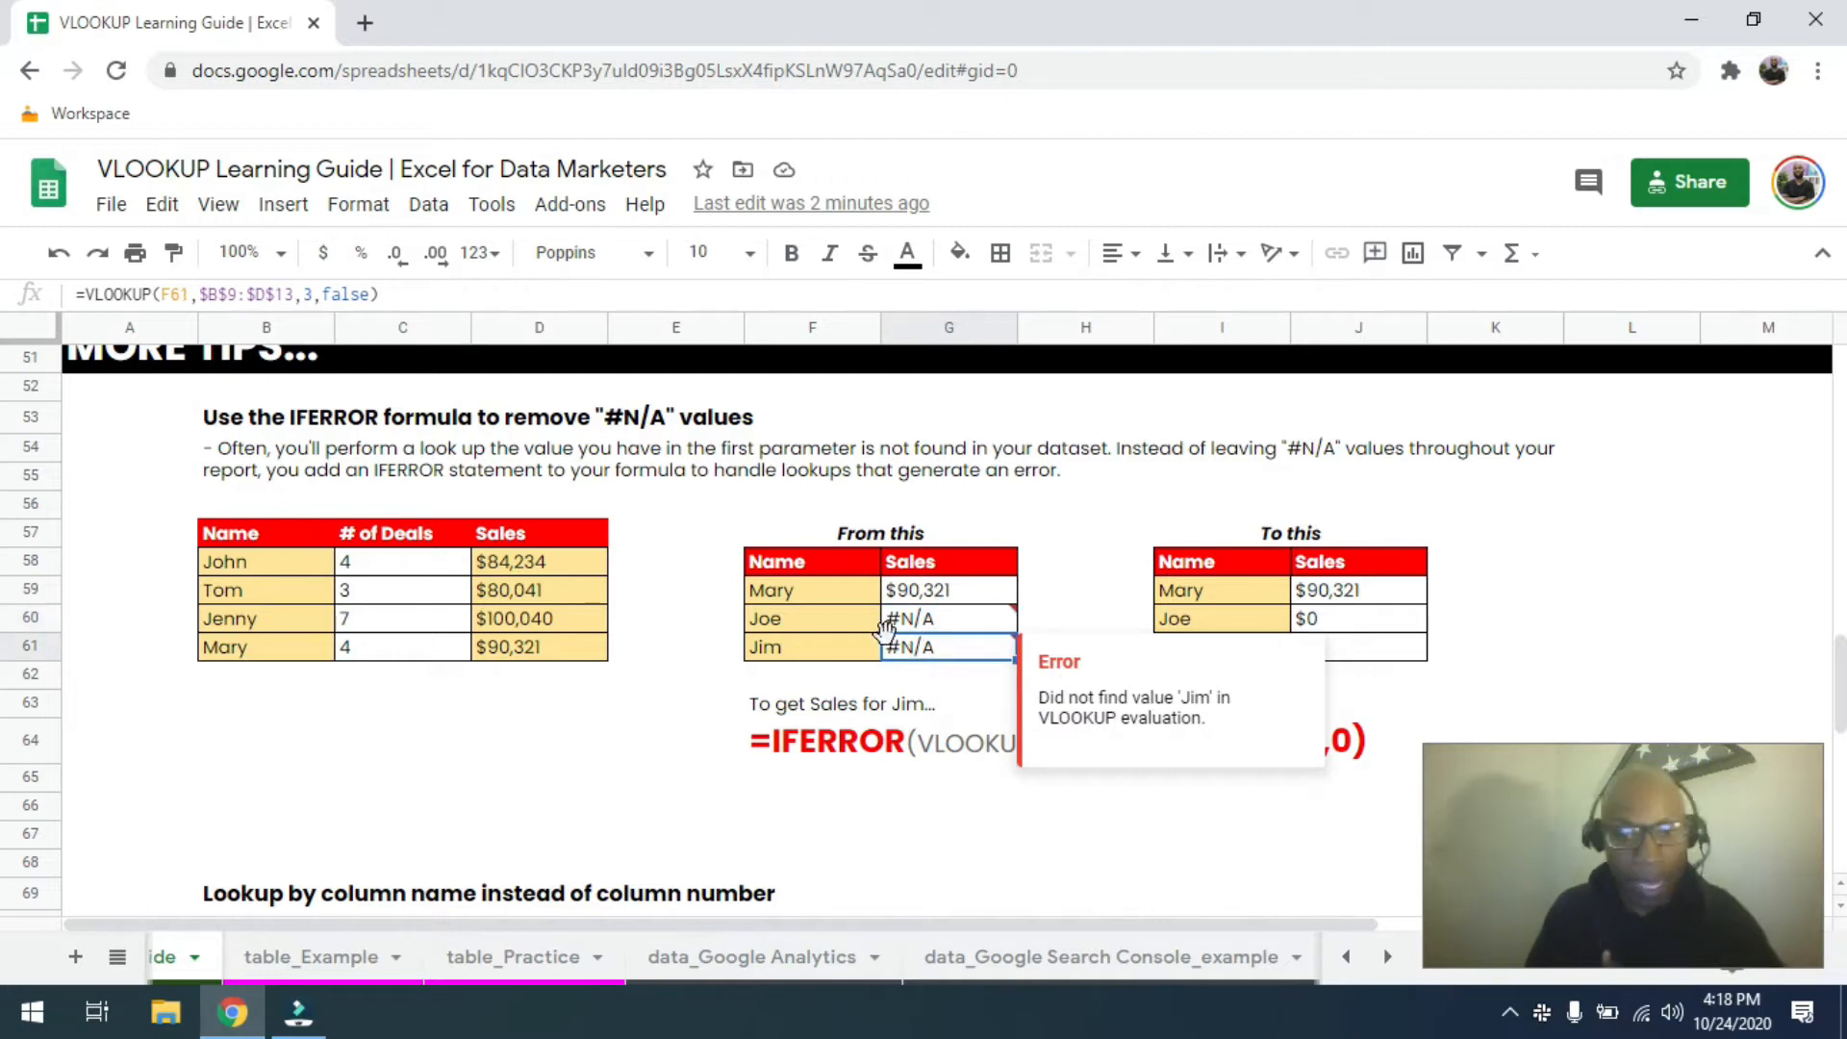
mouse_move(967, 630)
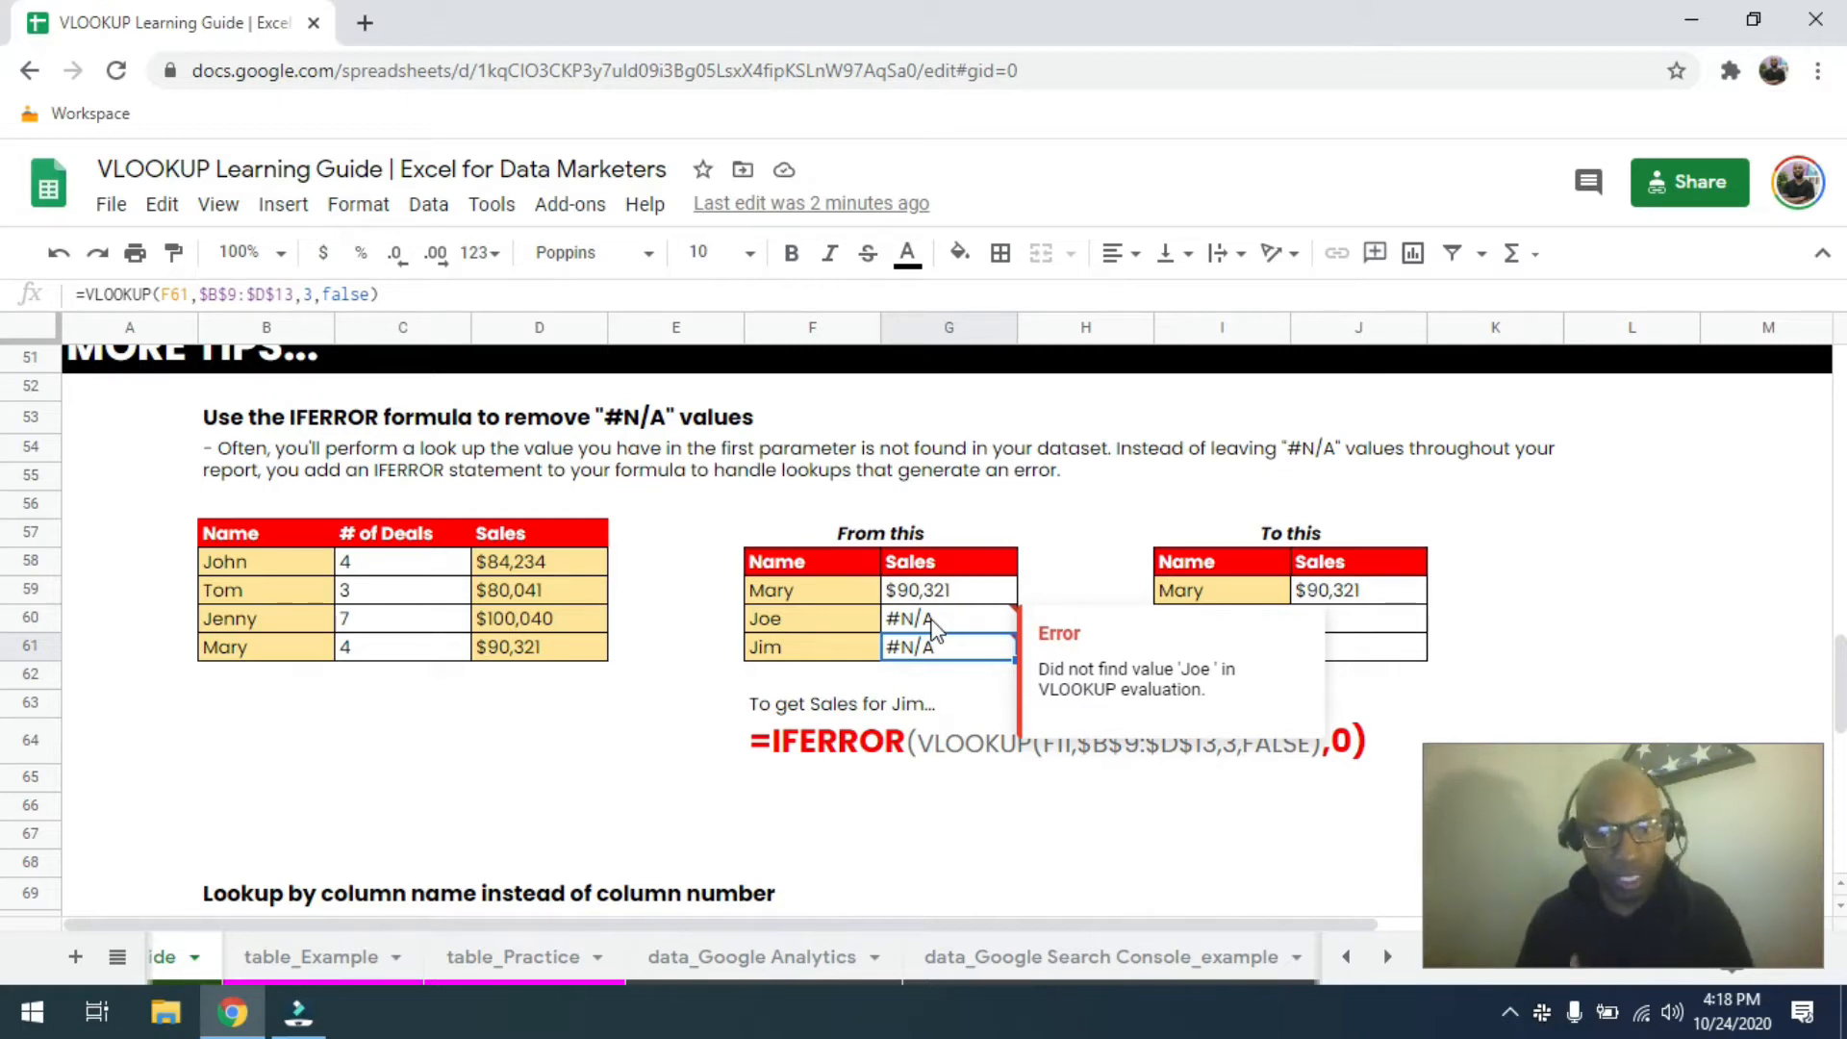
click(662, 678)
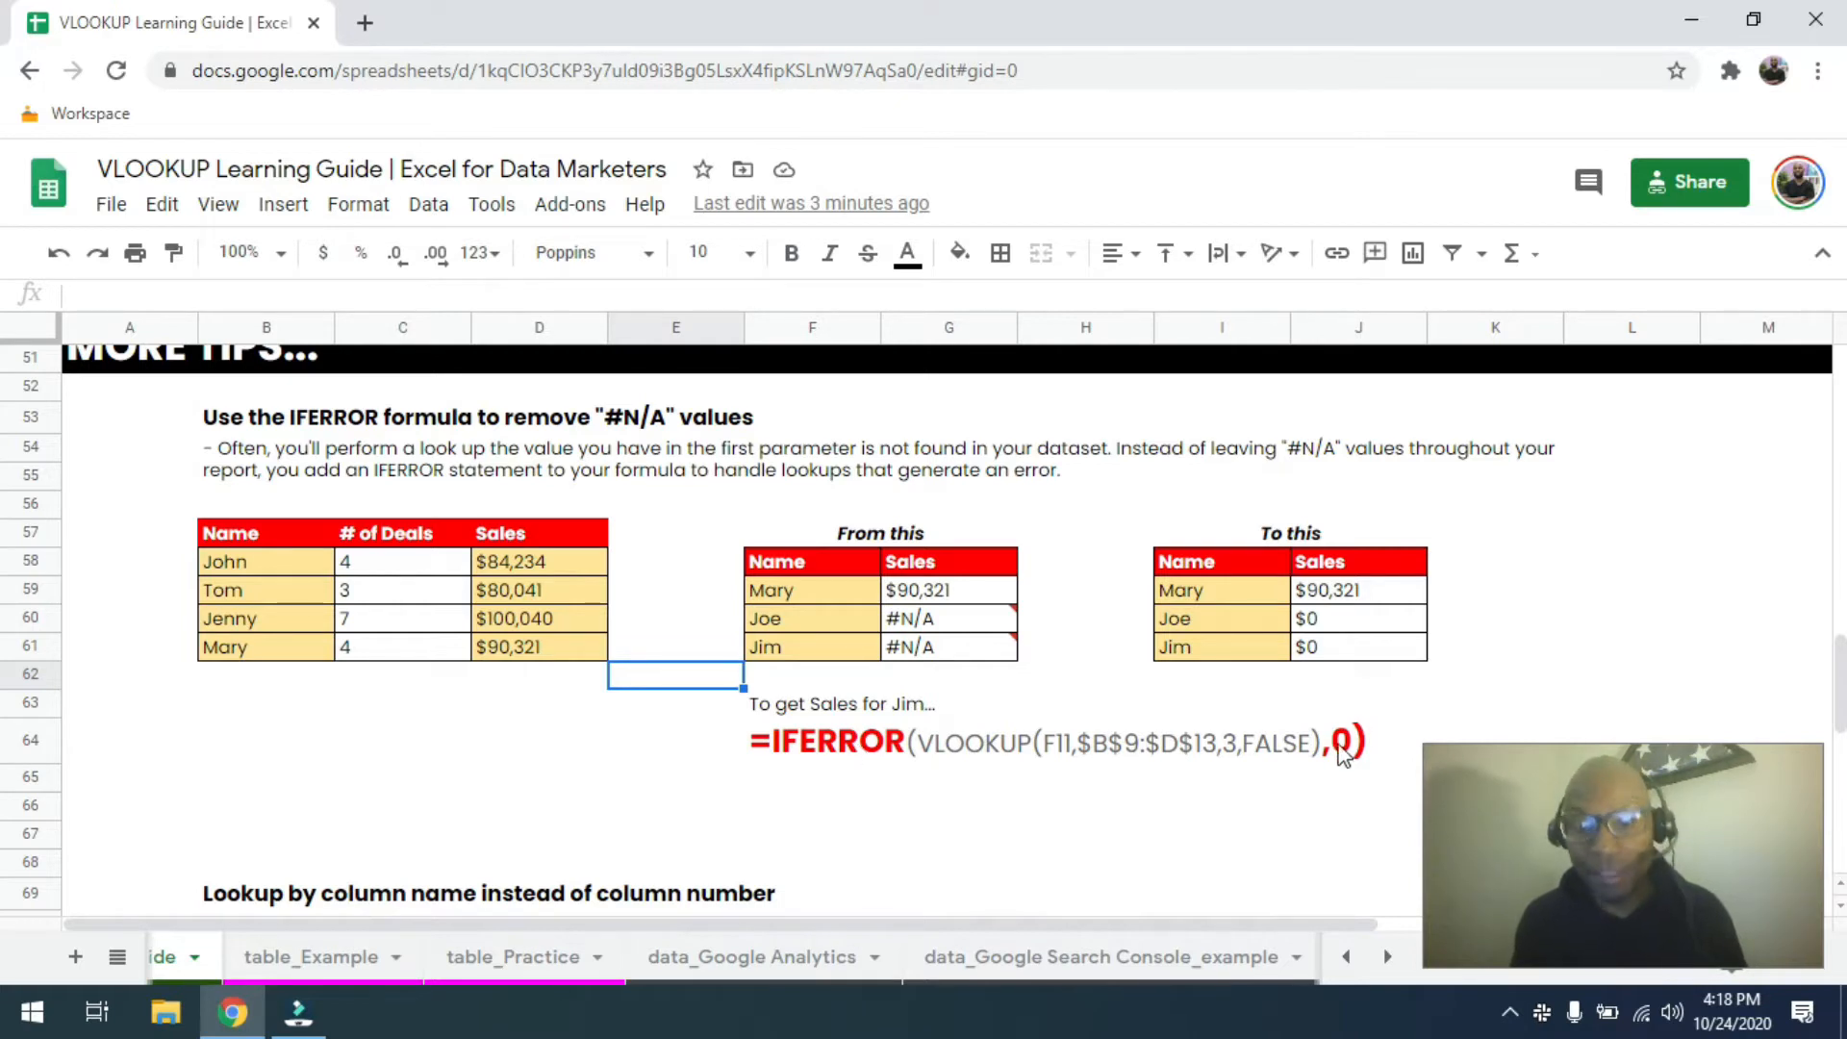
Compare the IFERROR formulas in J60 and J61 of the "To this" table with the plain VLOOKUP in G60.
click(1326, 627)
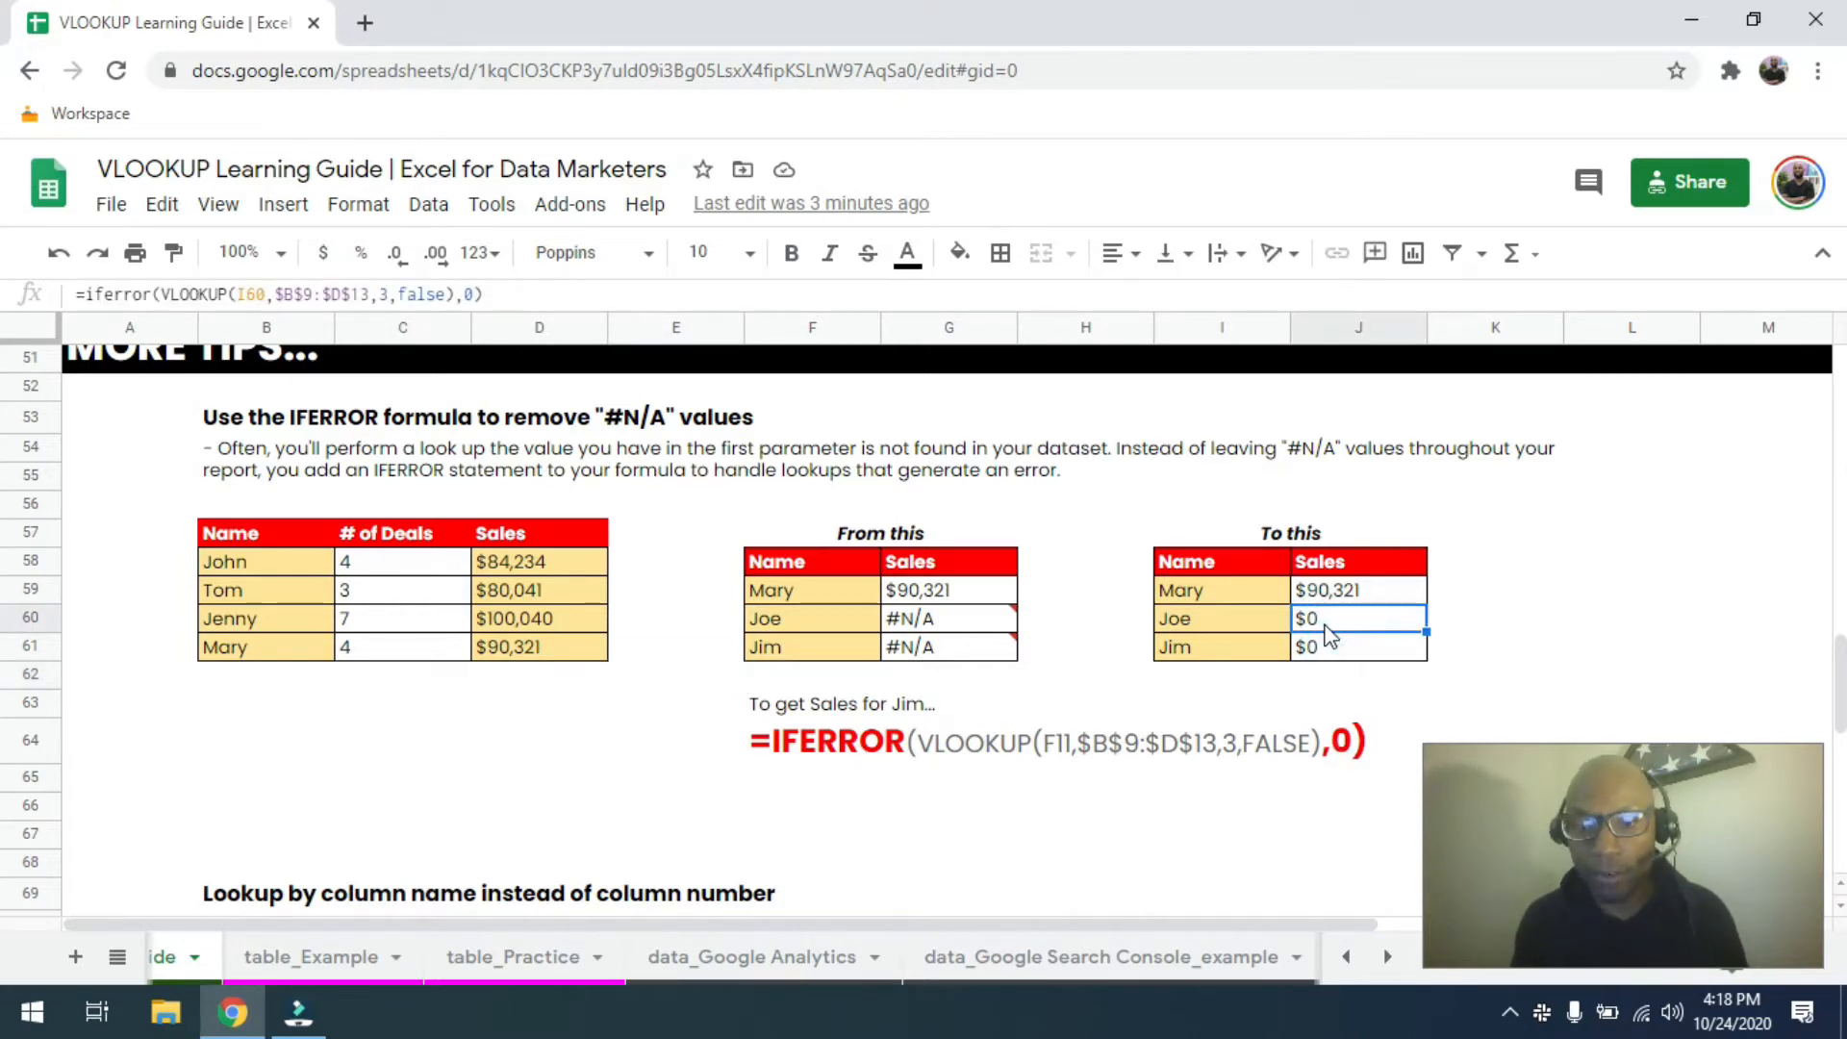
click(1318, 650)
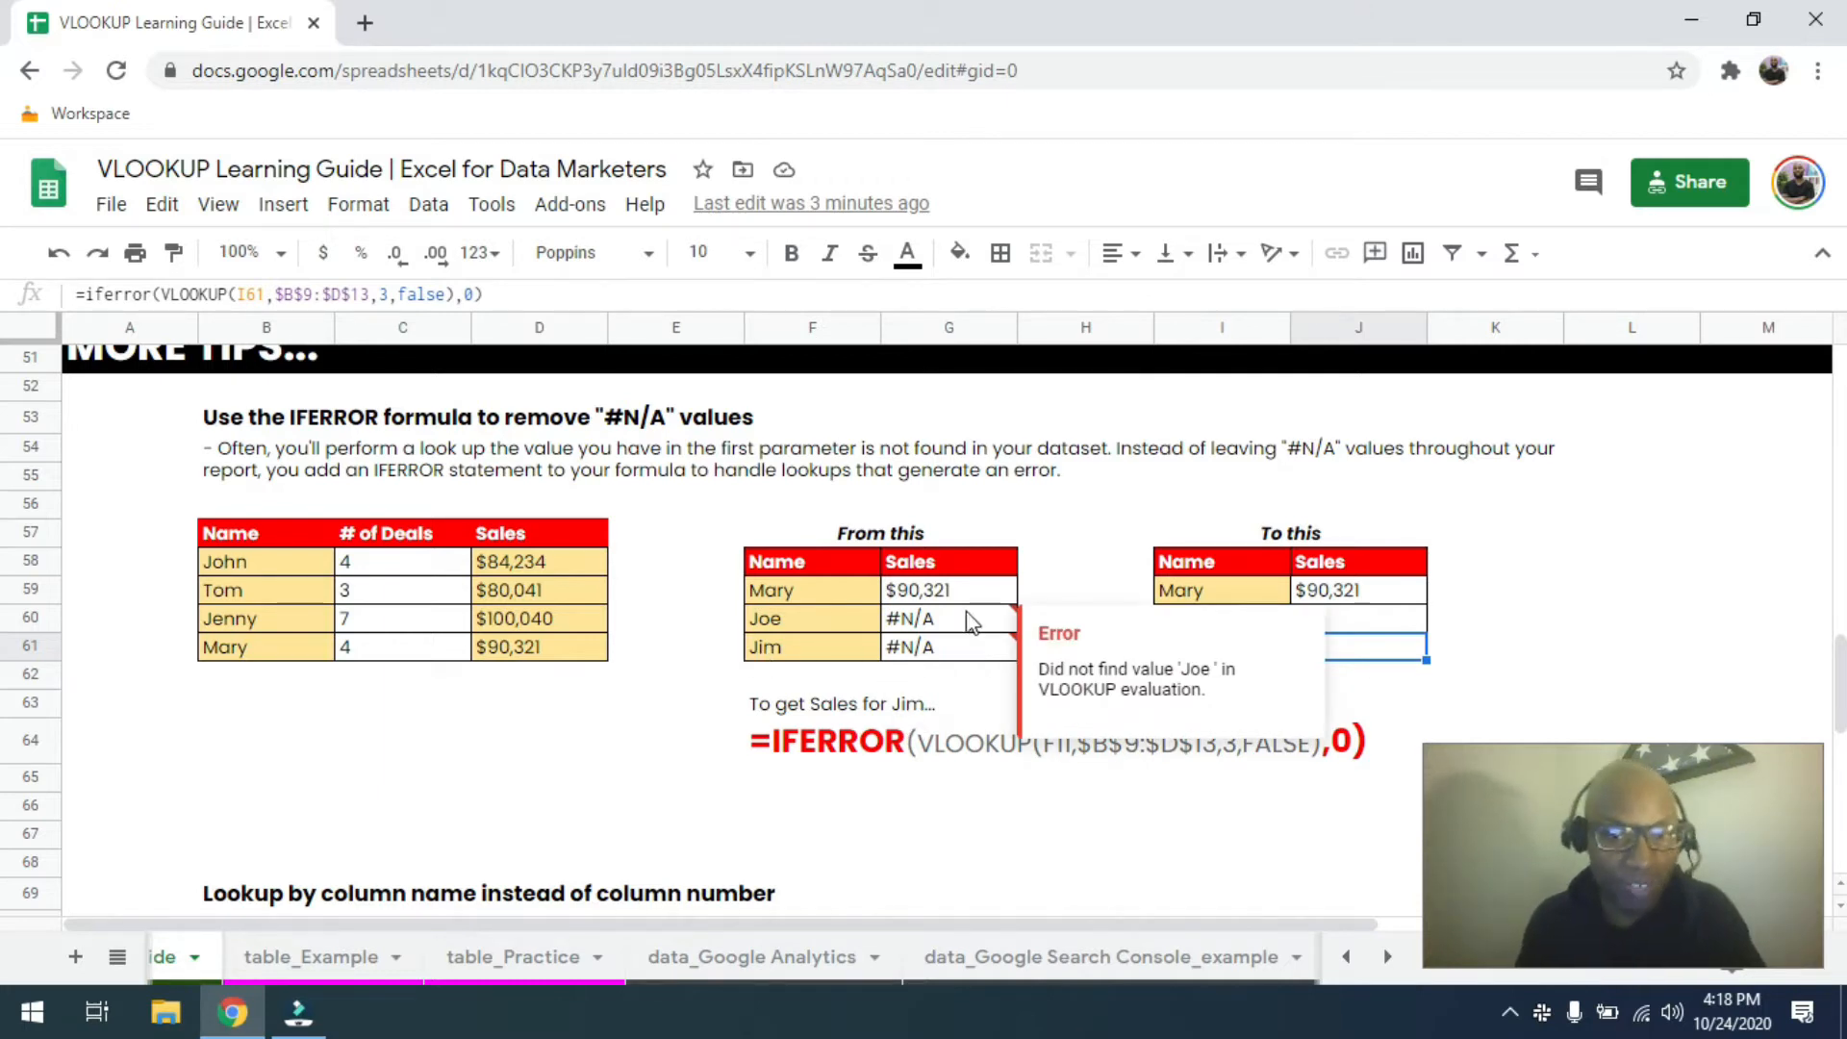
mouse_move(952, 670)
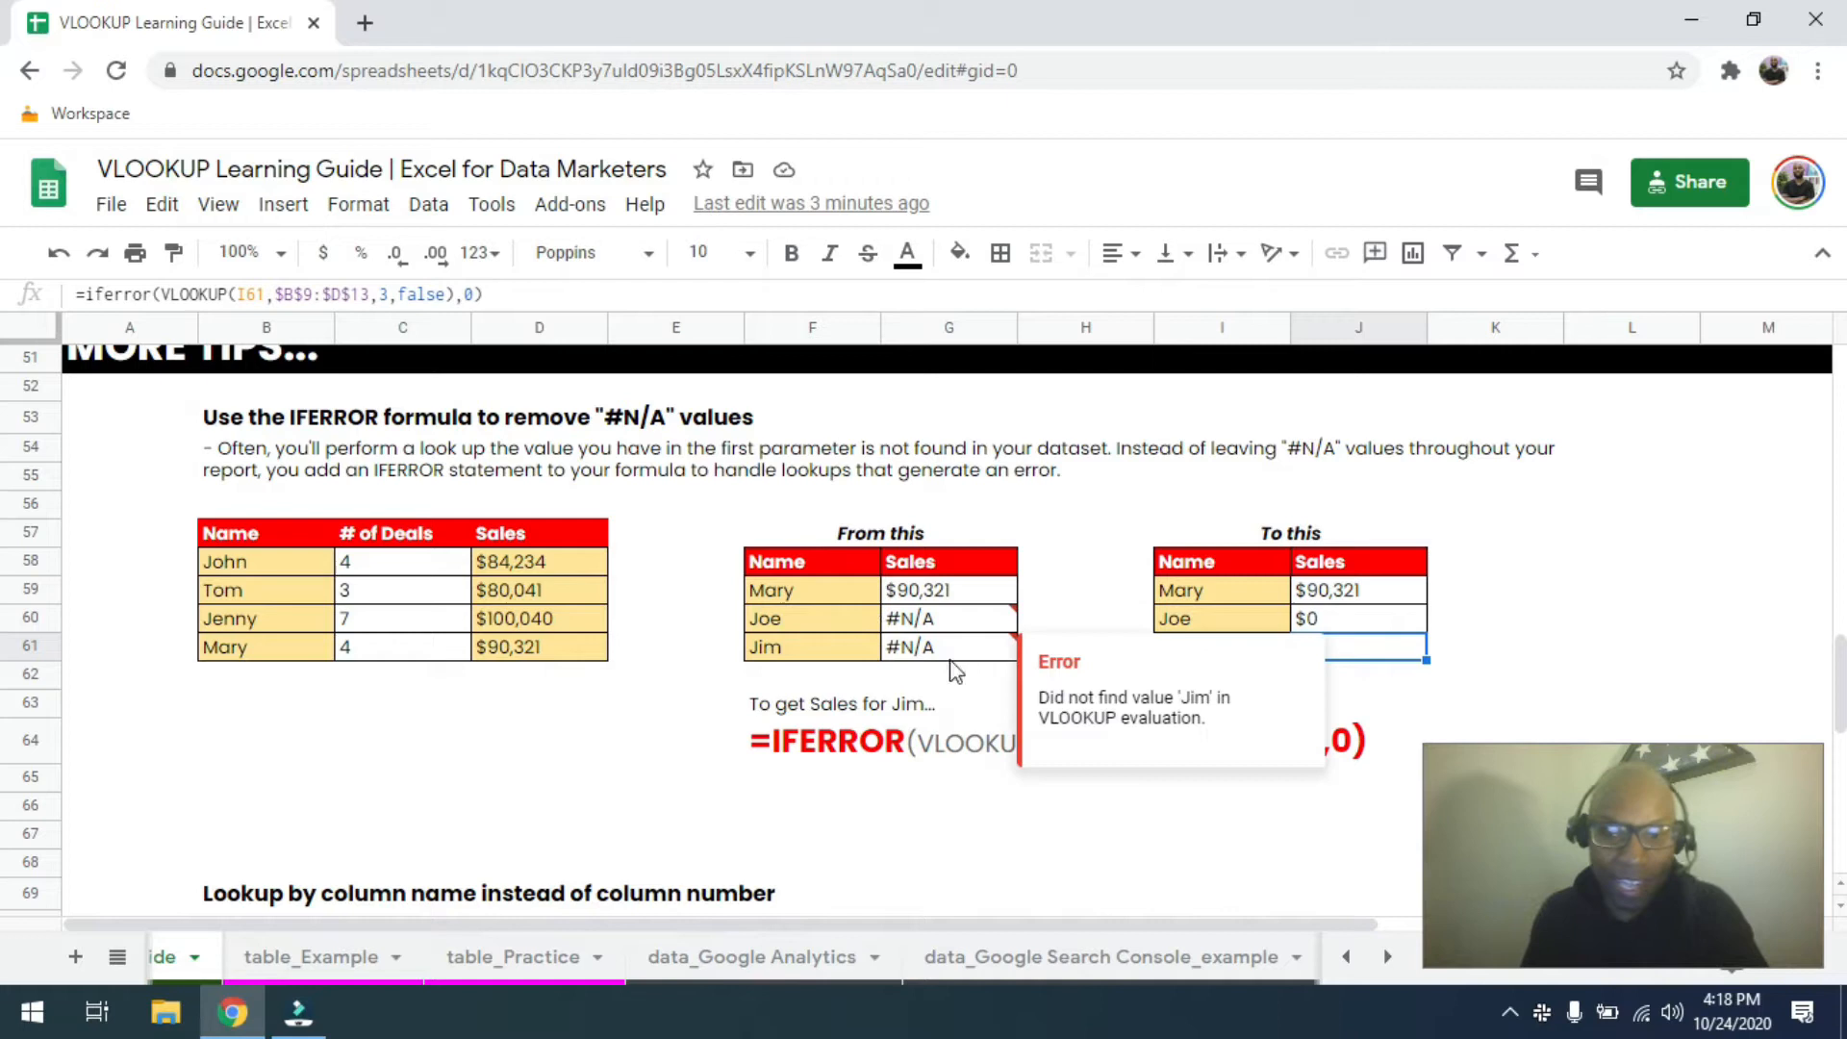
click(903, 626)
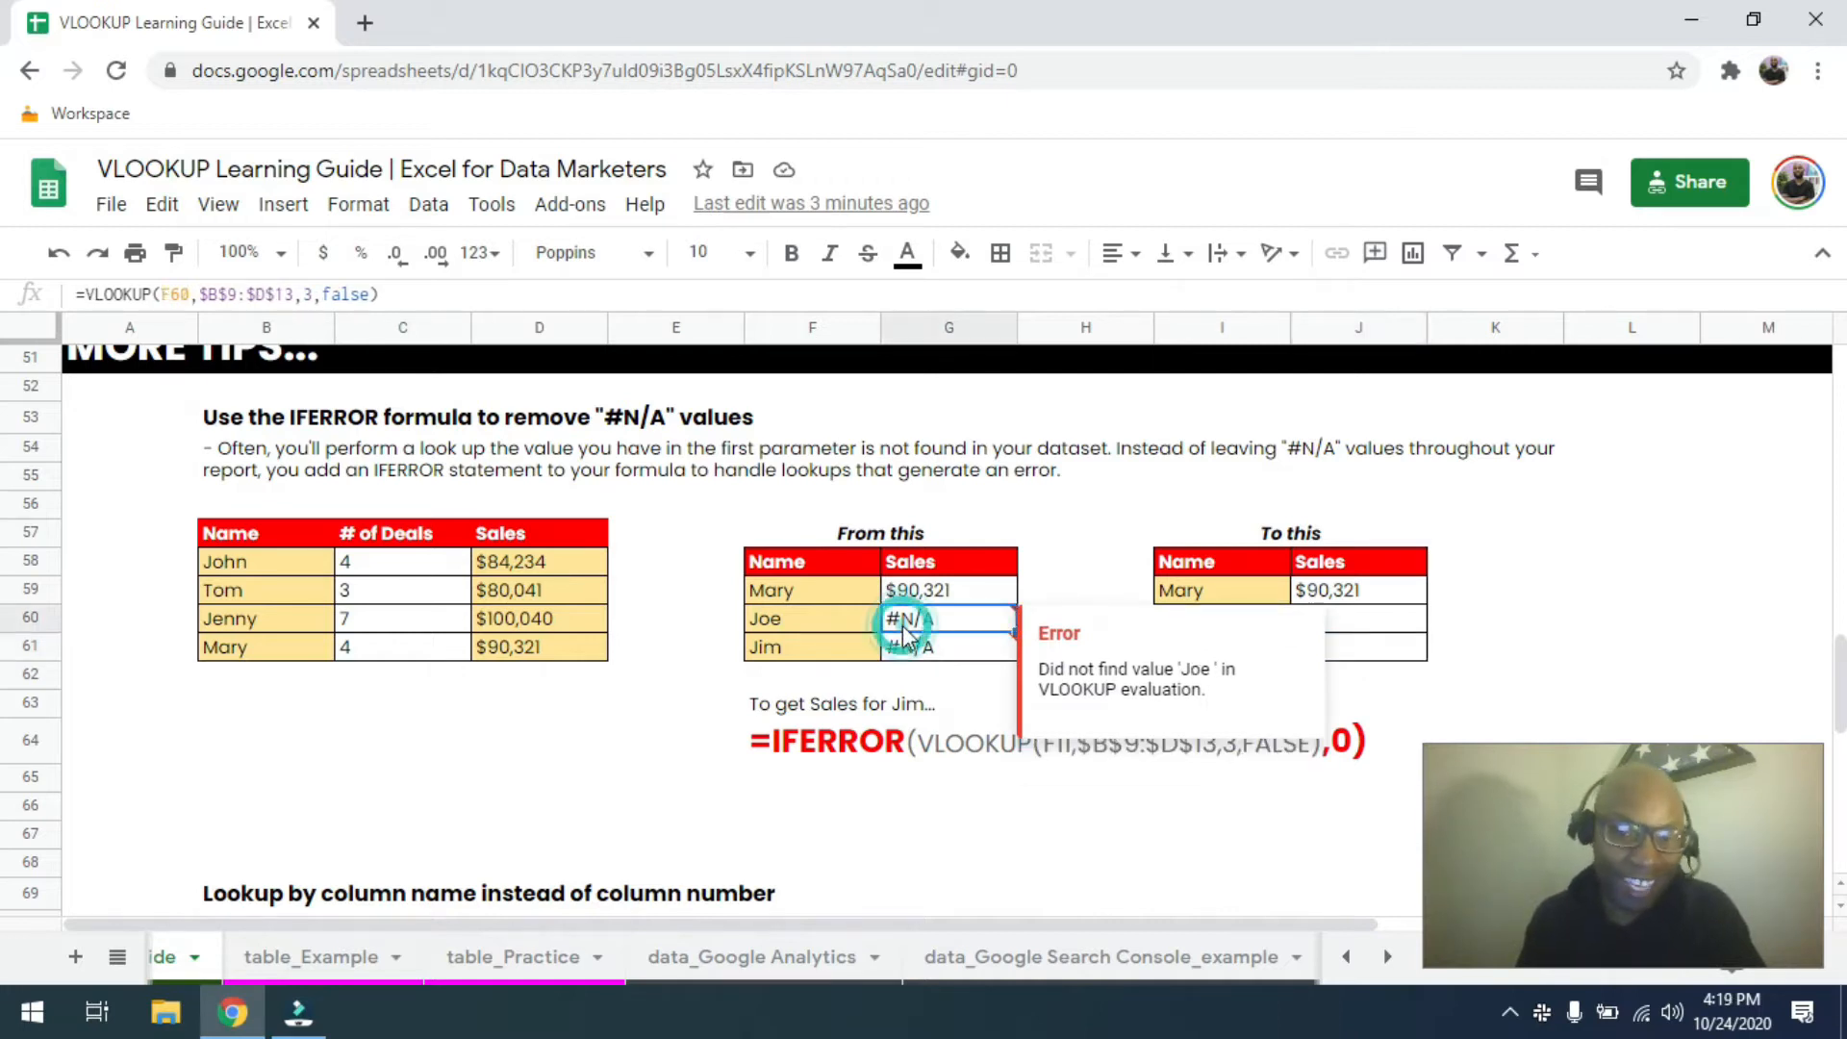
click(1359, 620)
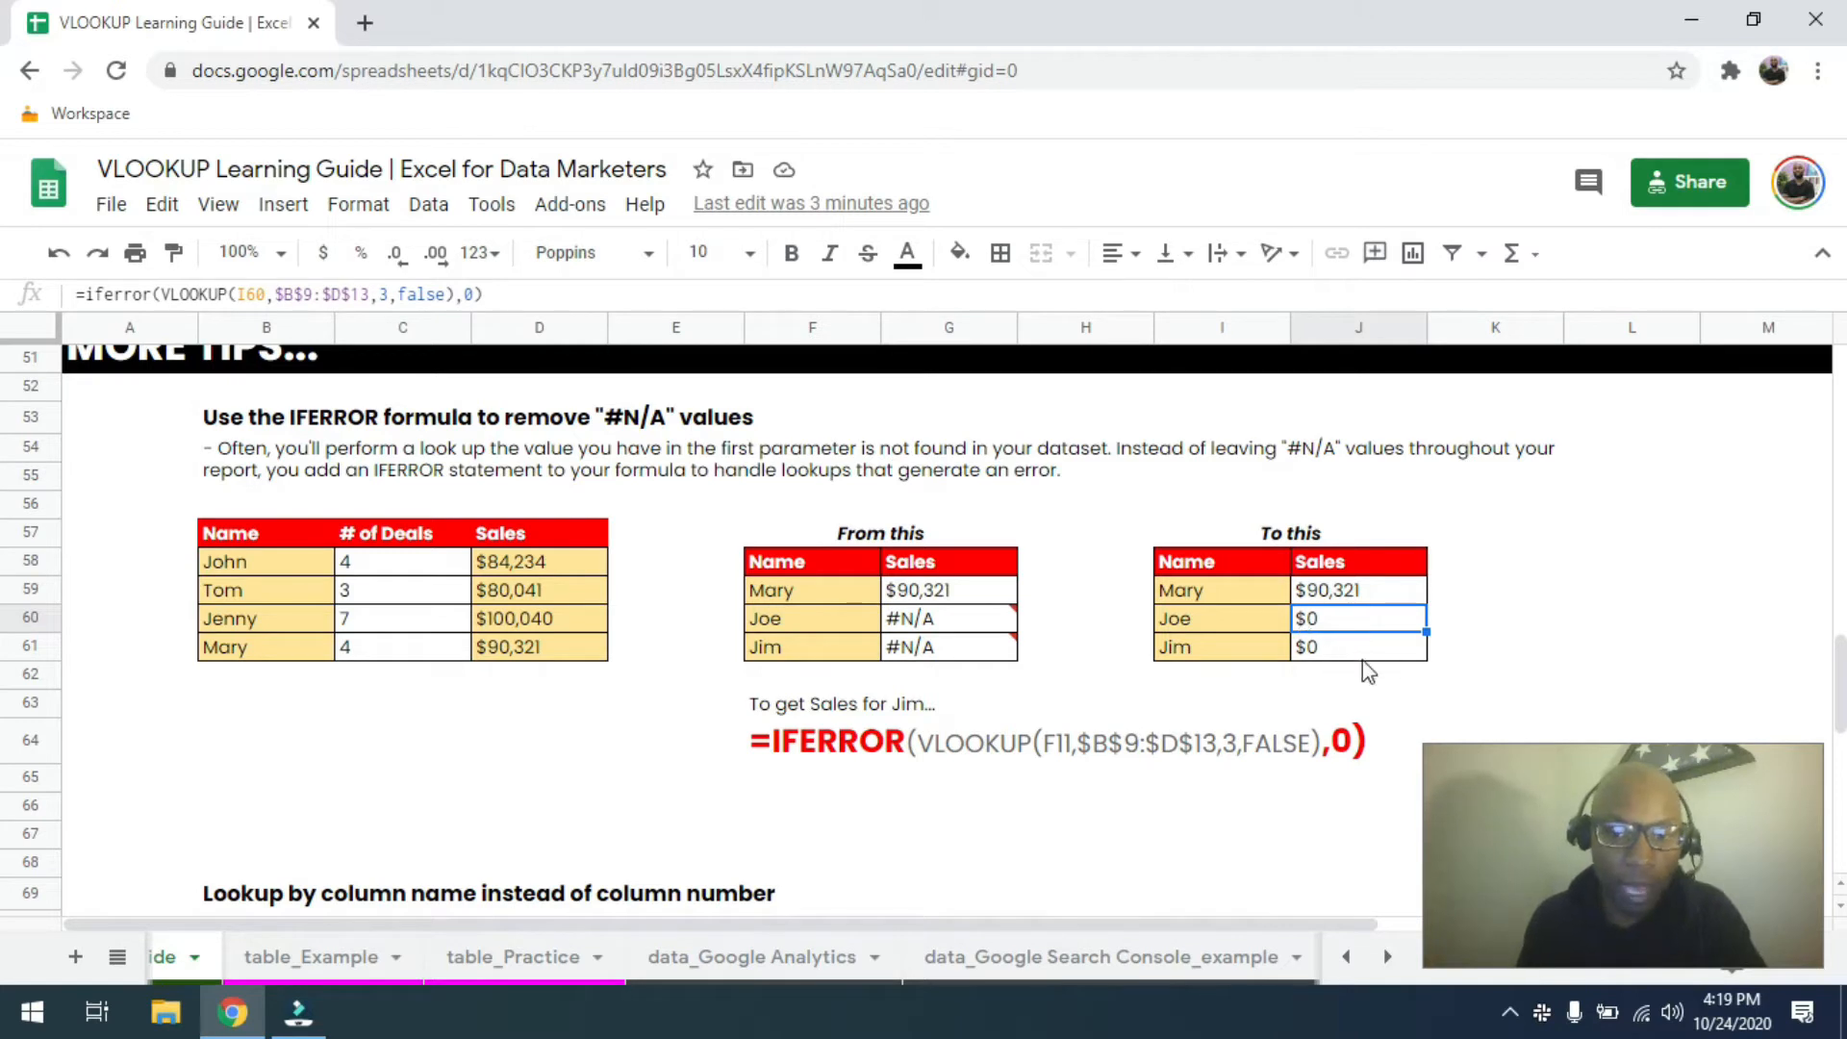
click(1232, 592)
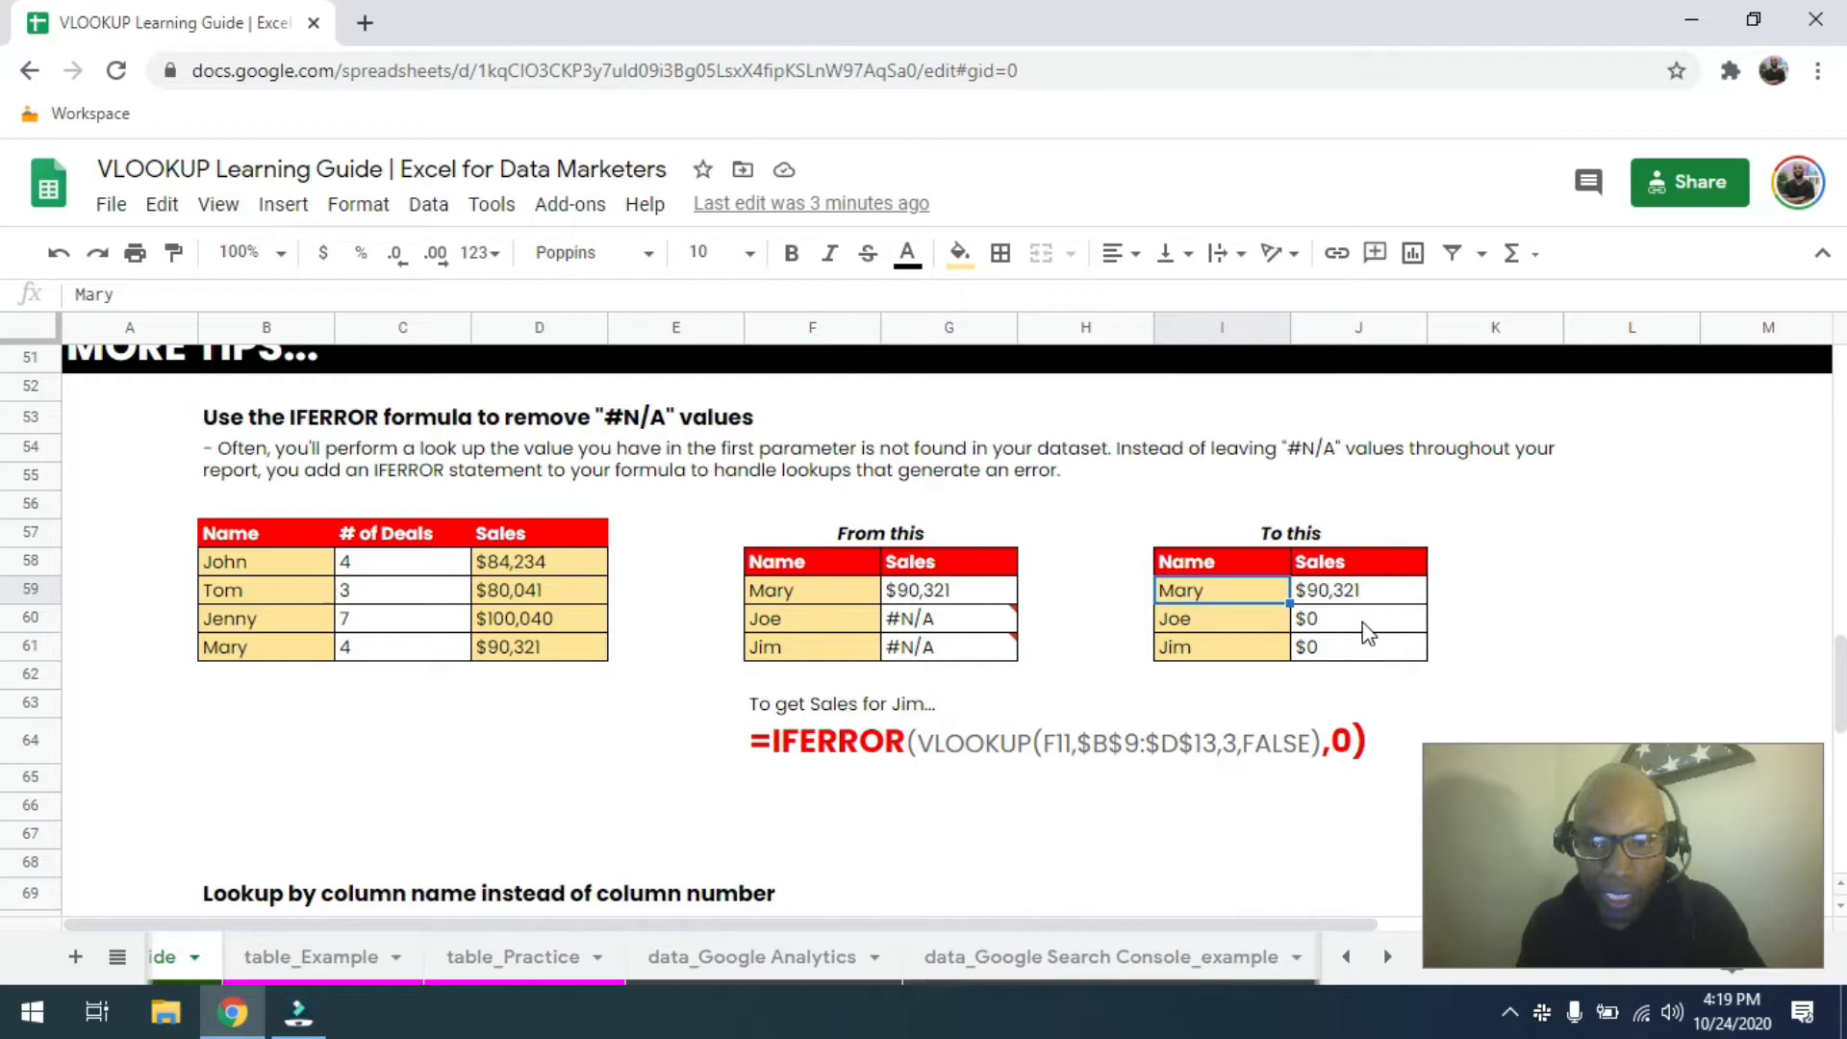
click(1368, 623)
Try the note "new employee" in cell K60 beside the "To this" table, and undo the entry.
click(1446, 625)
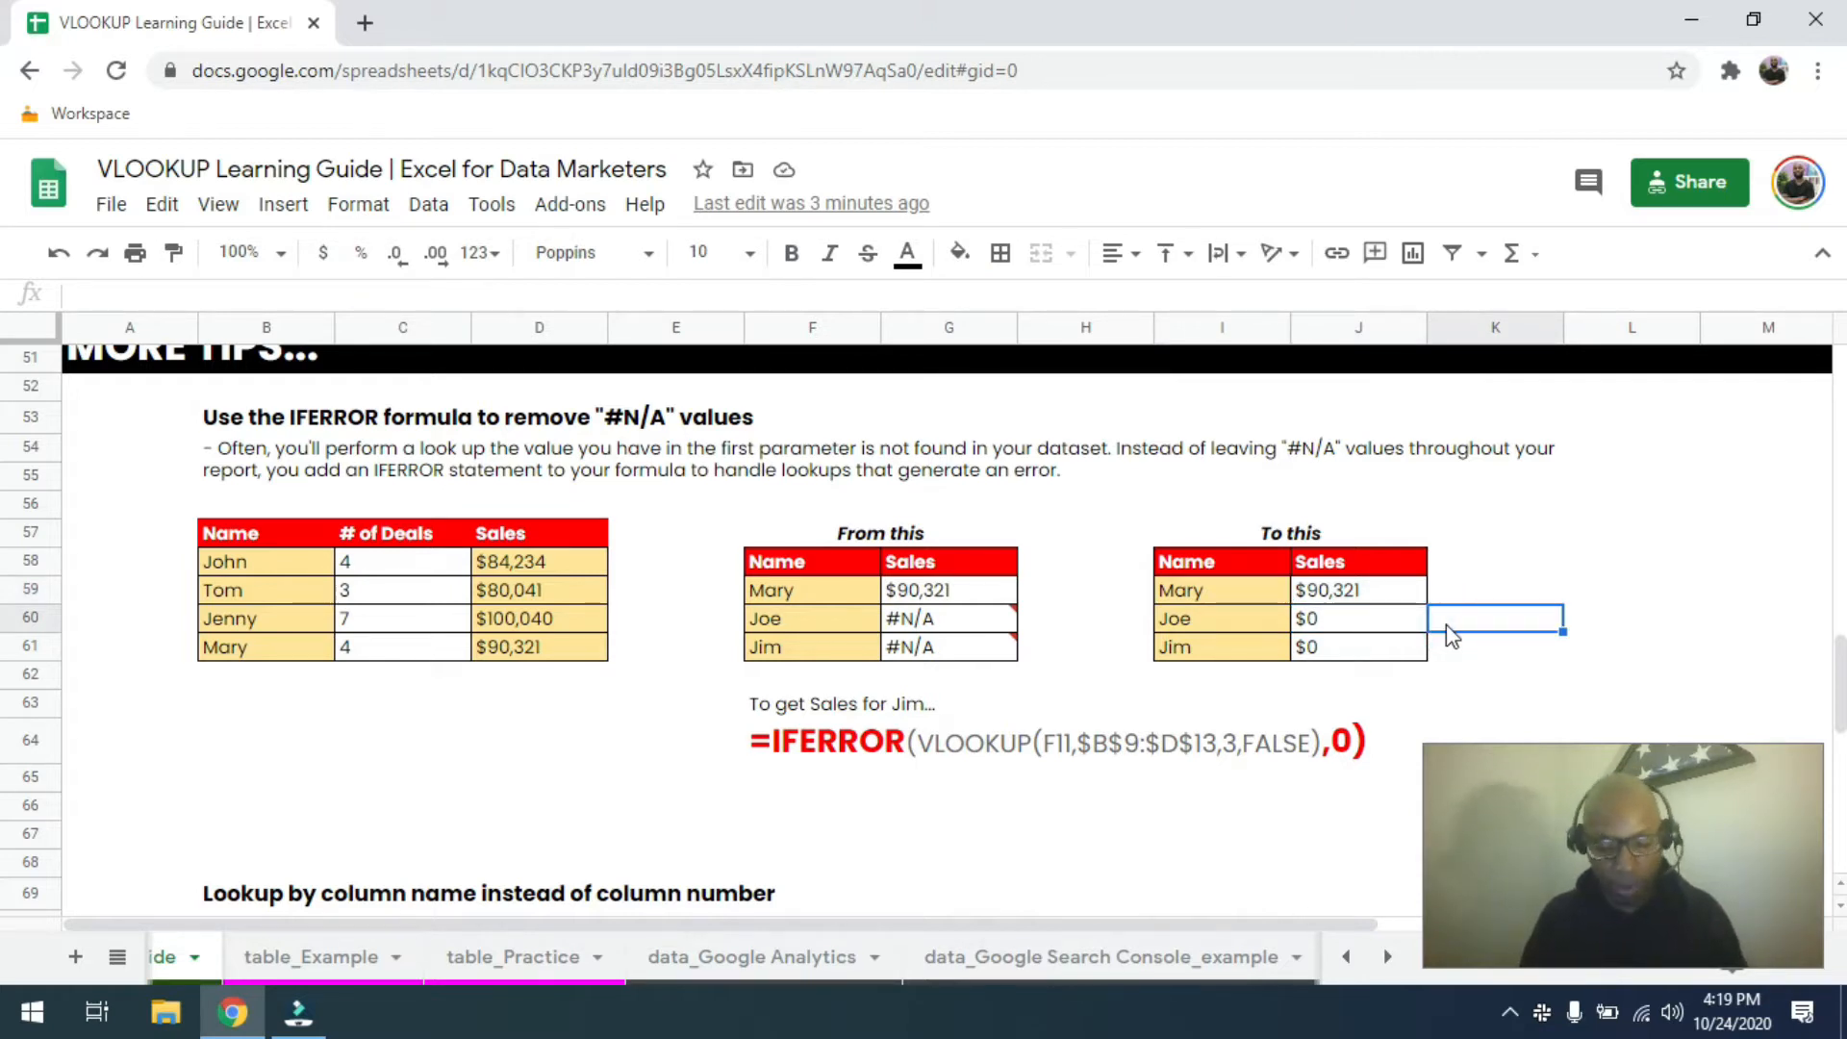
text(new employee)
key(Return)
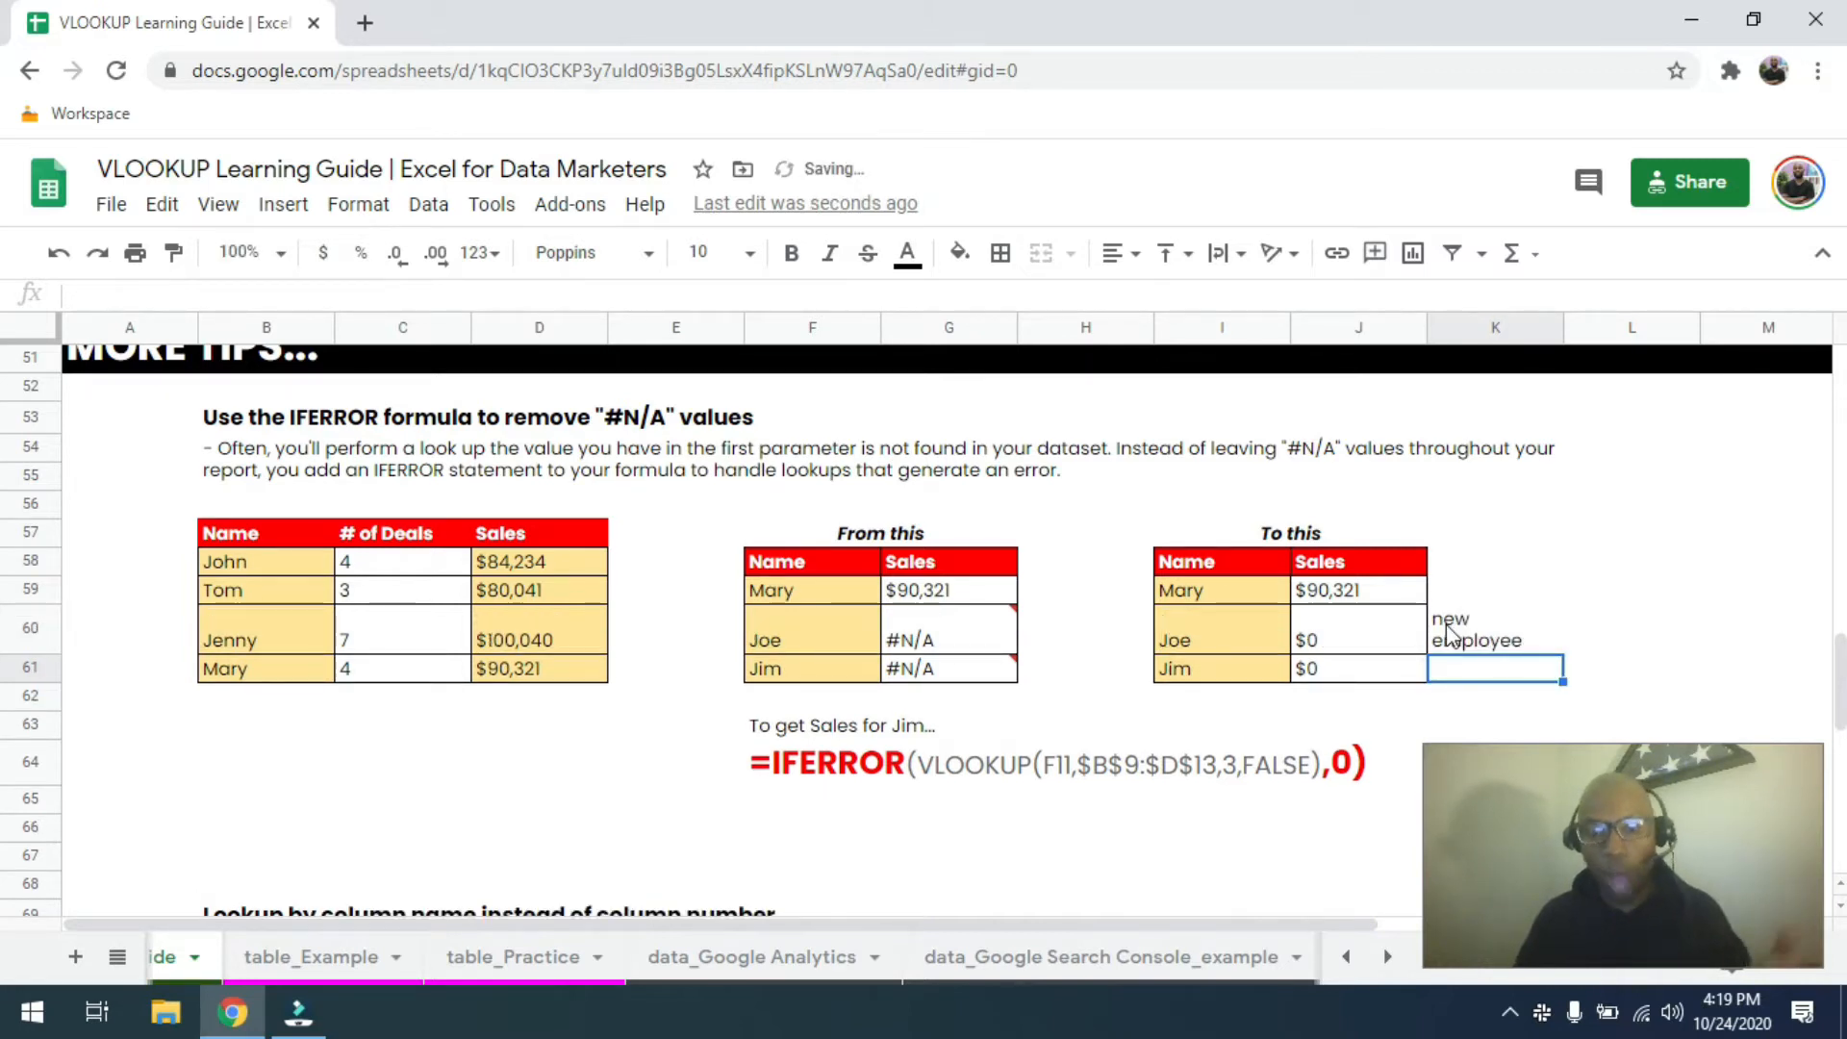
key(ctrl+z)
On the table_Practice sheet, add the landing page /testimonials/ in cell A11 below the existing rows.
scroll(760, 649, down, 1)
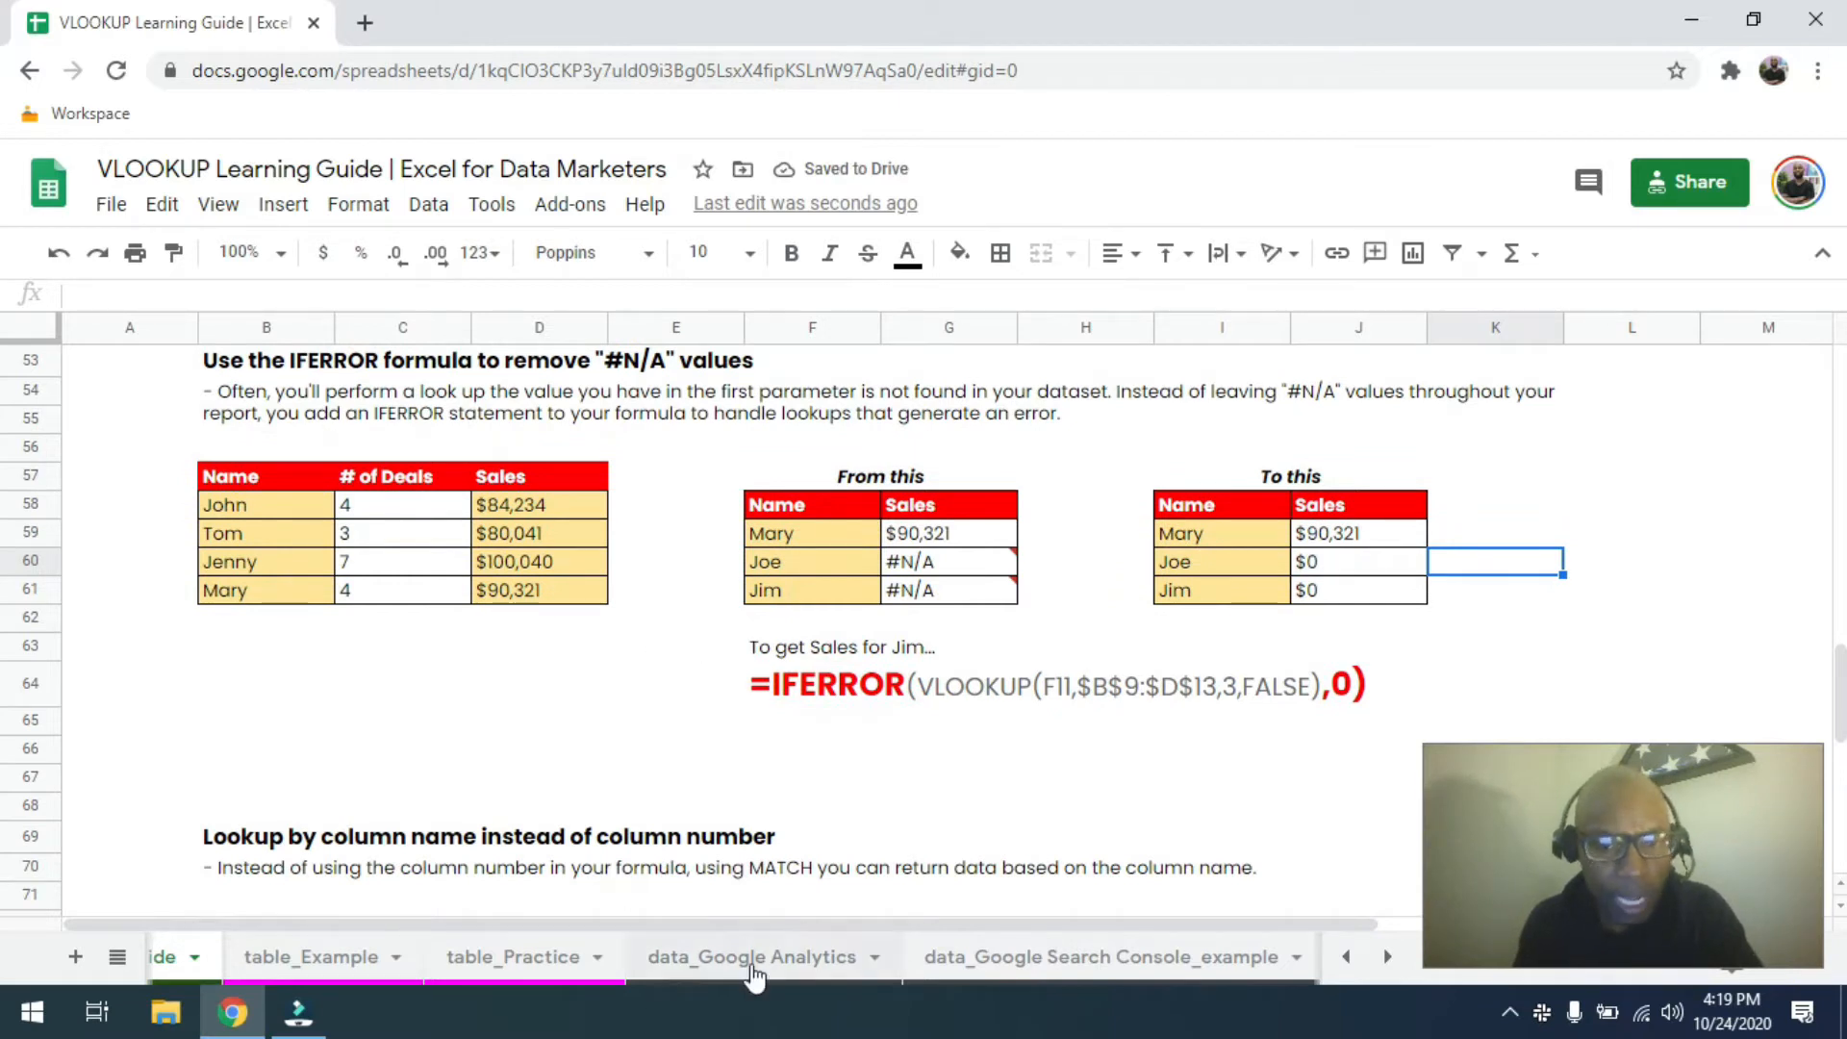
click(535, 958)
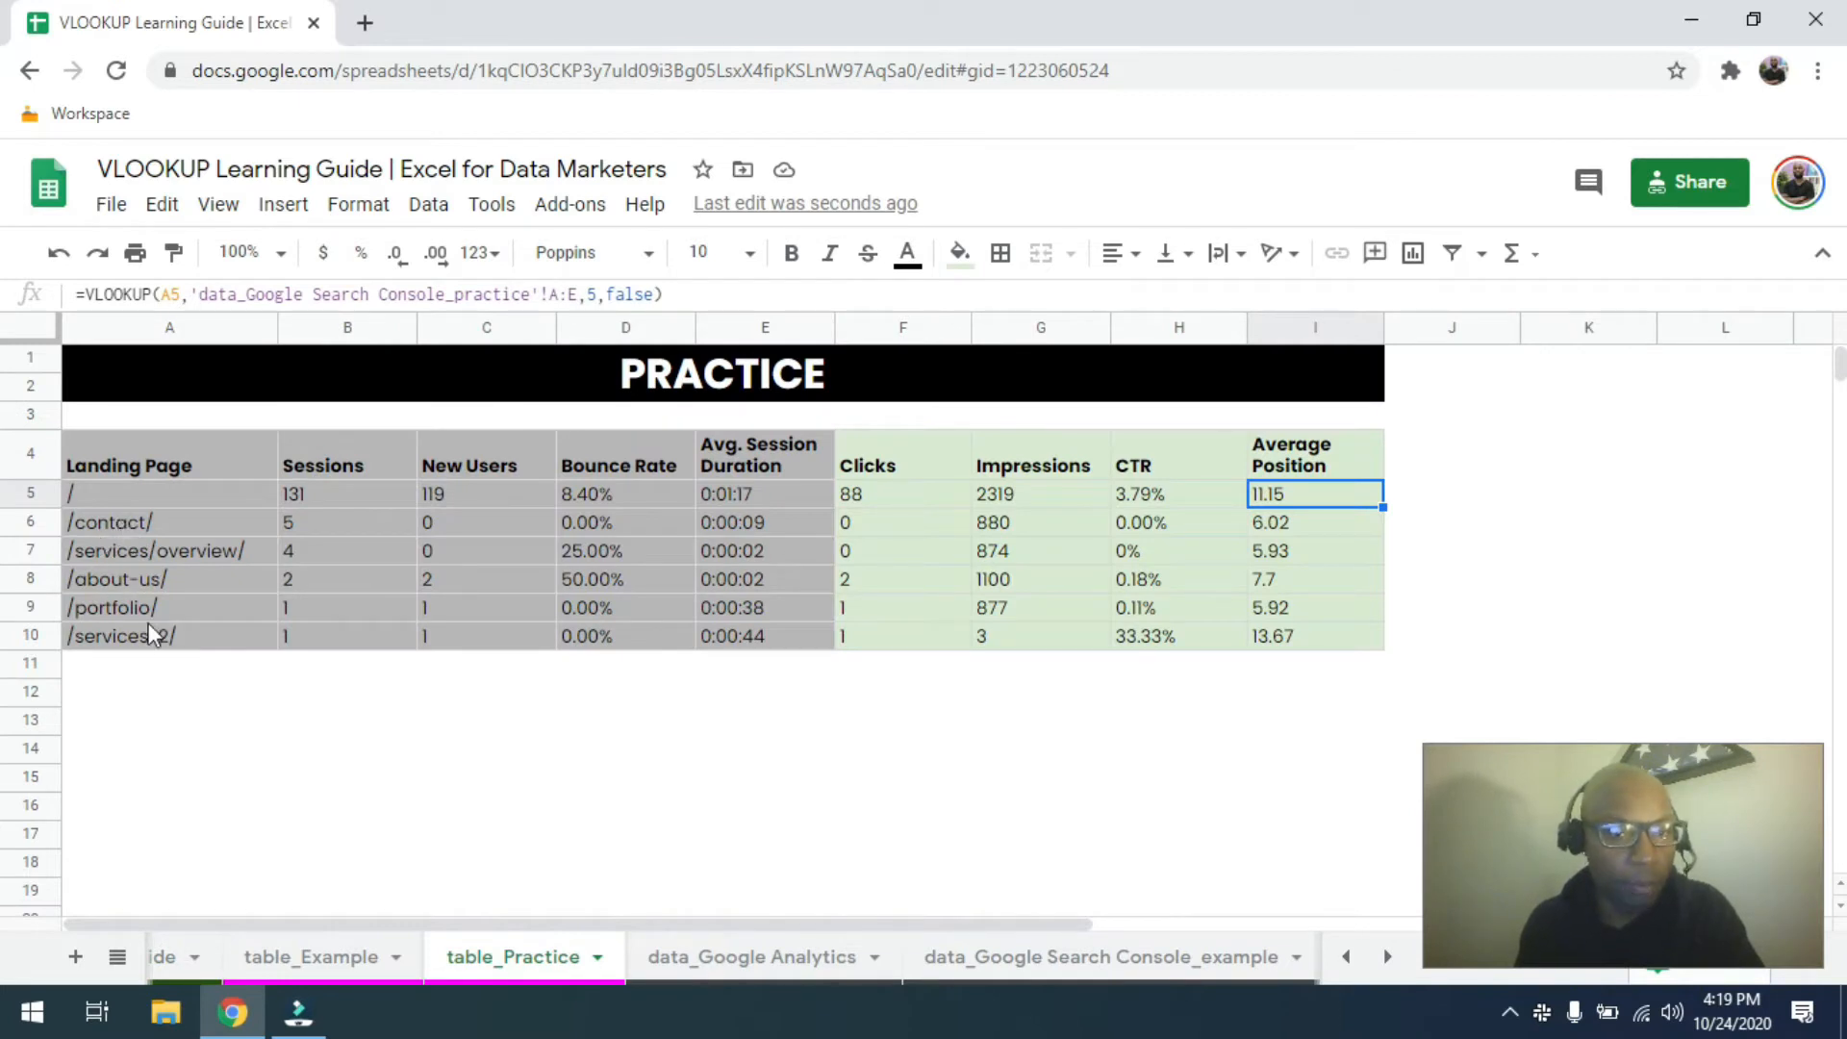
click(131, 665)
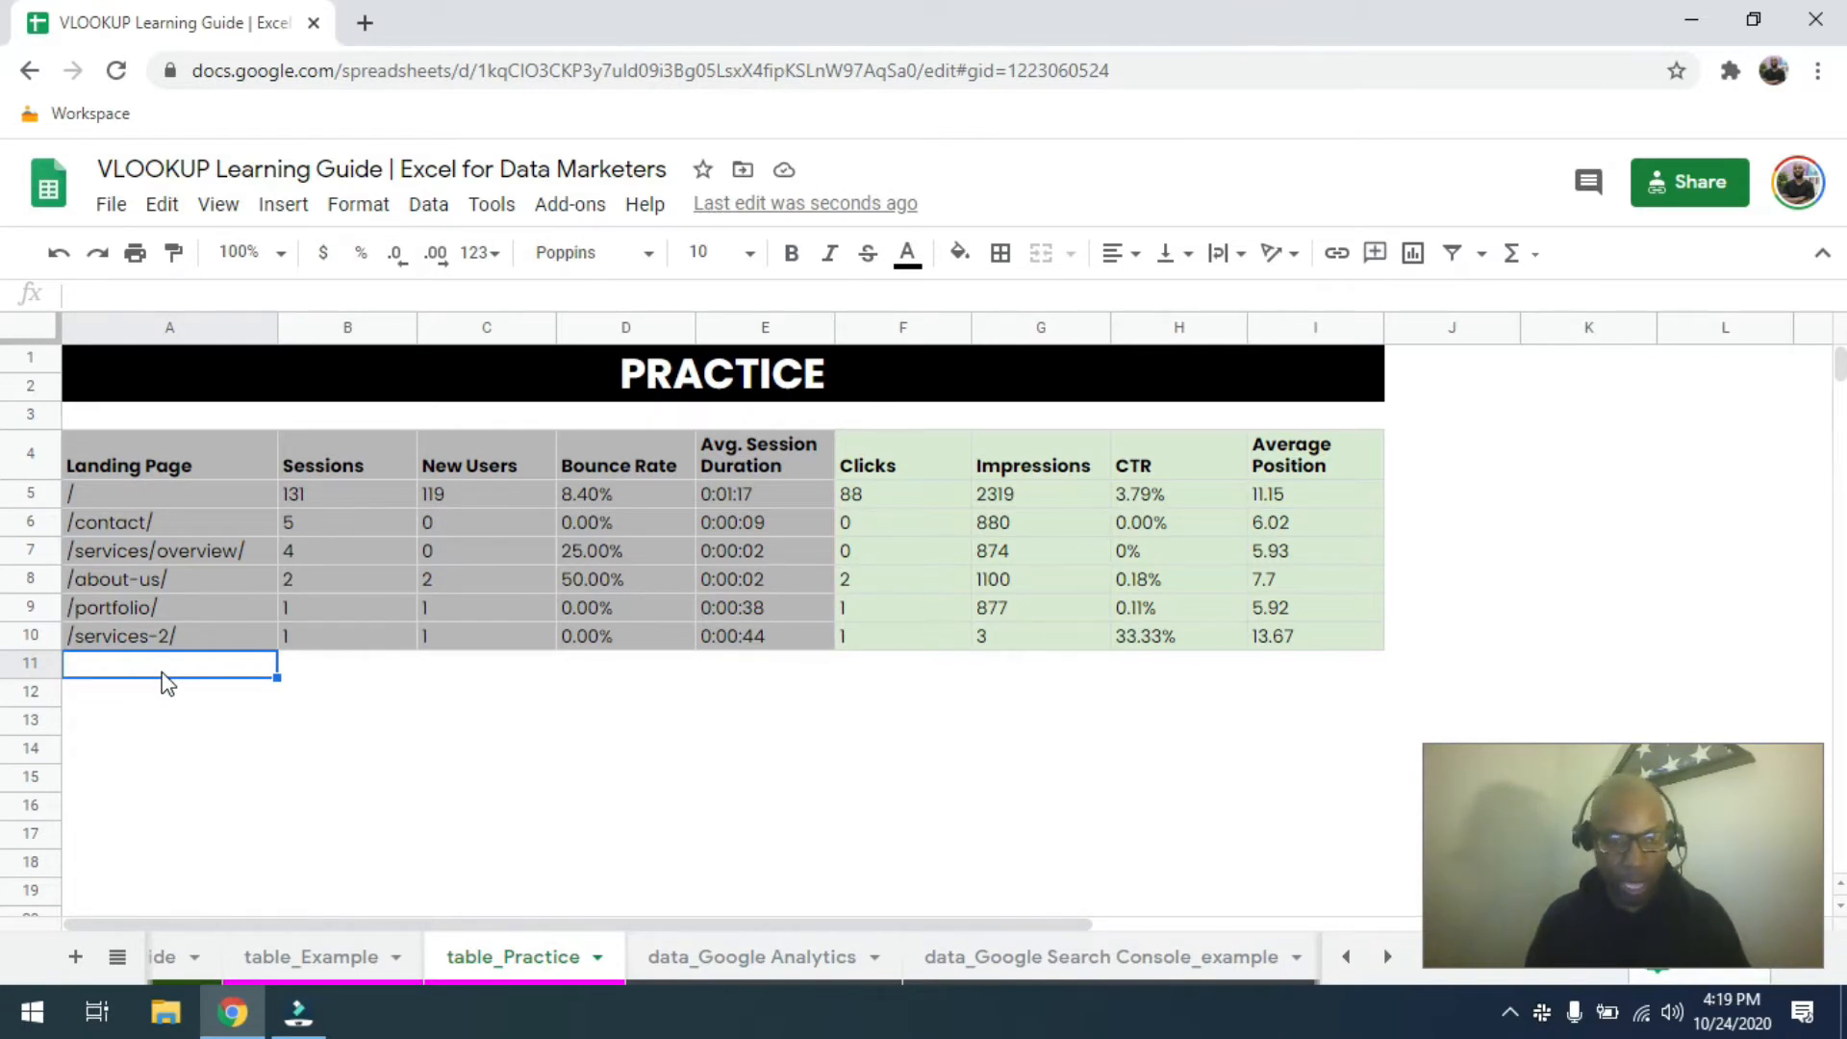
text(/)
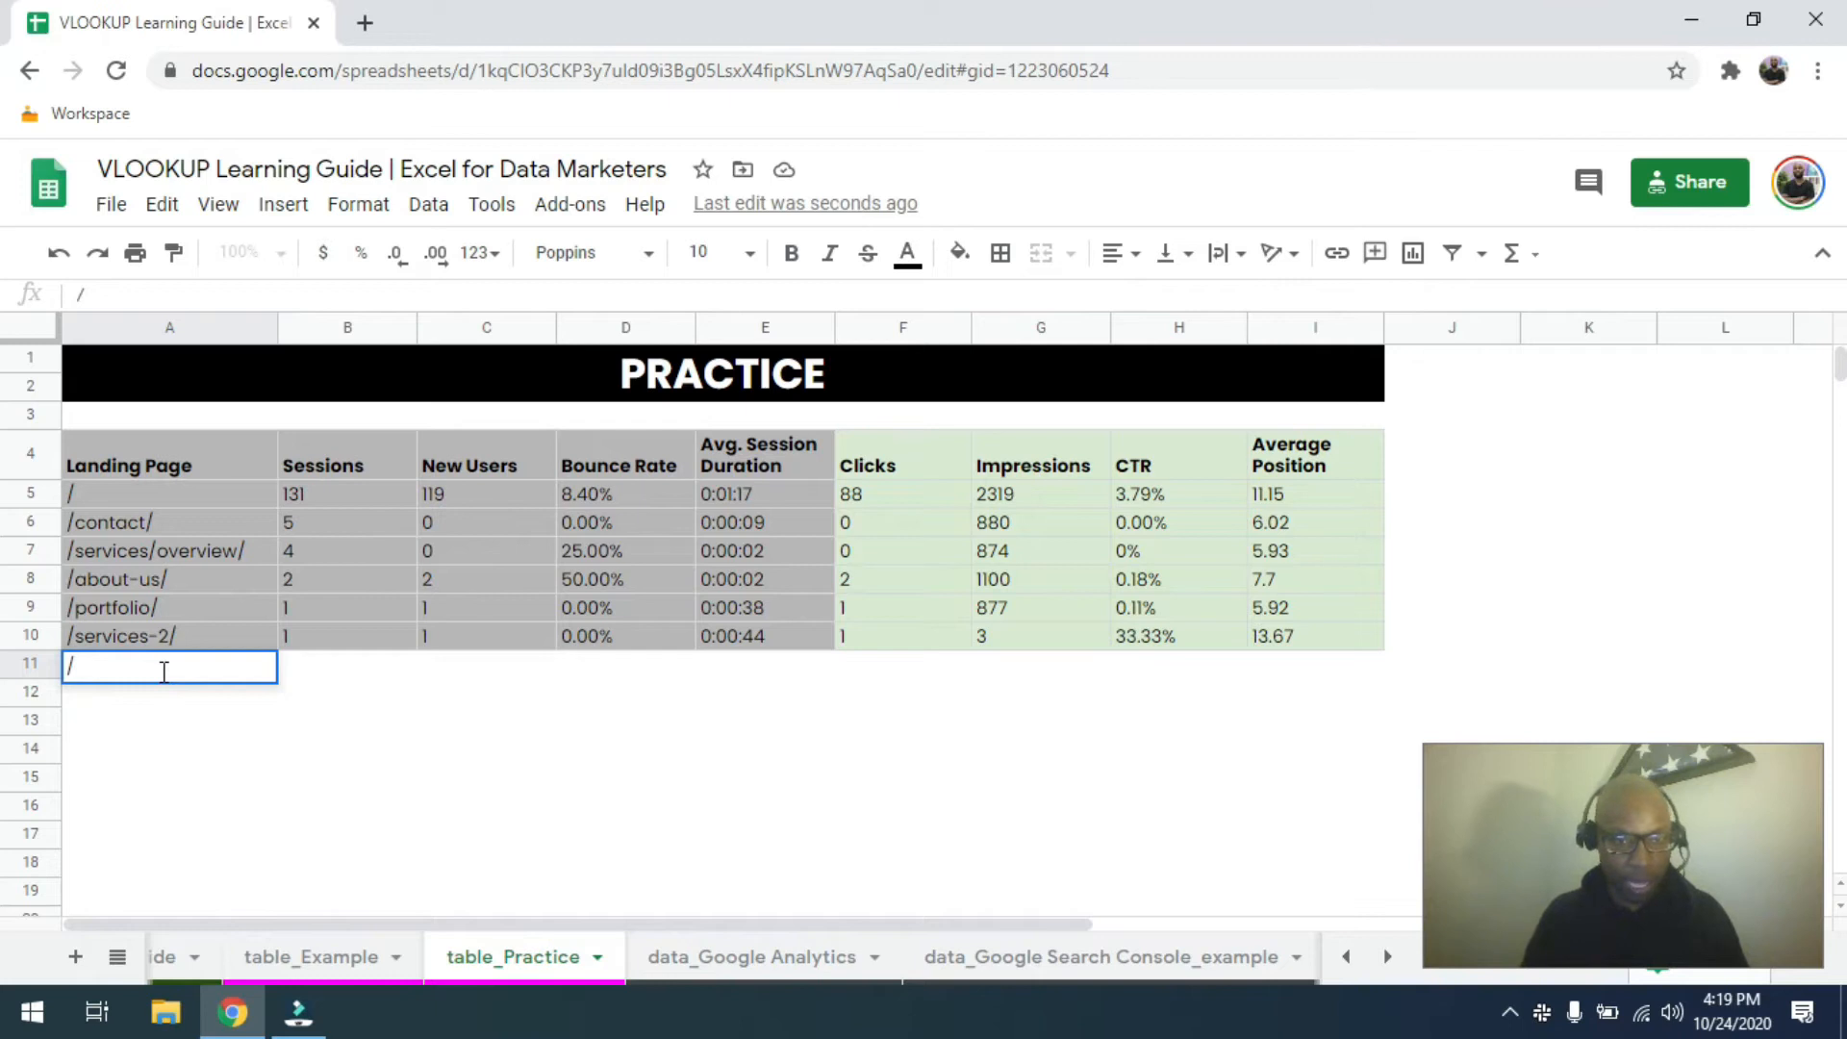
text(testimonials)
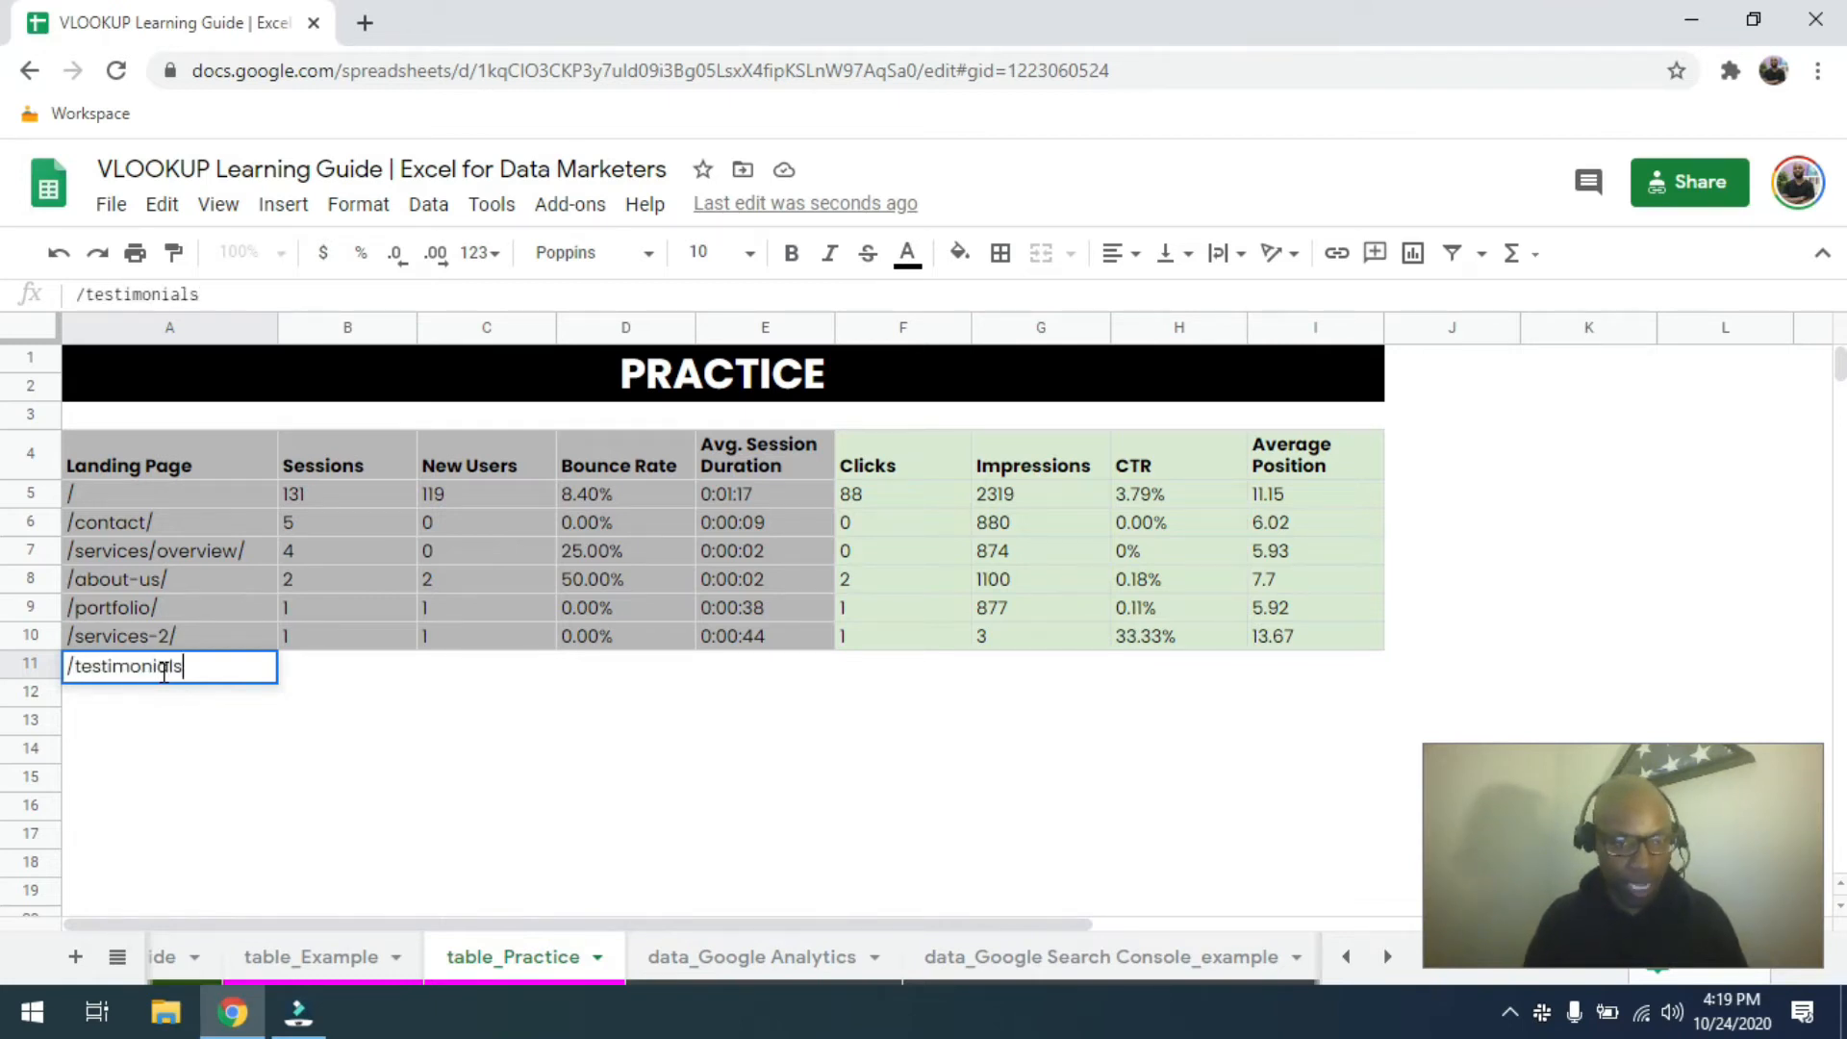
key(Return)
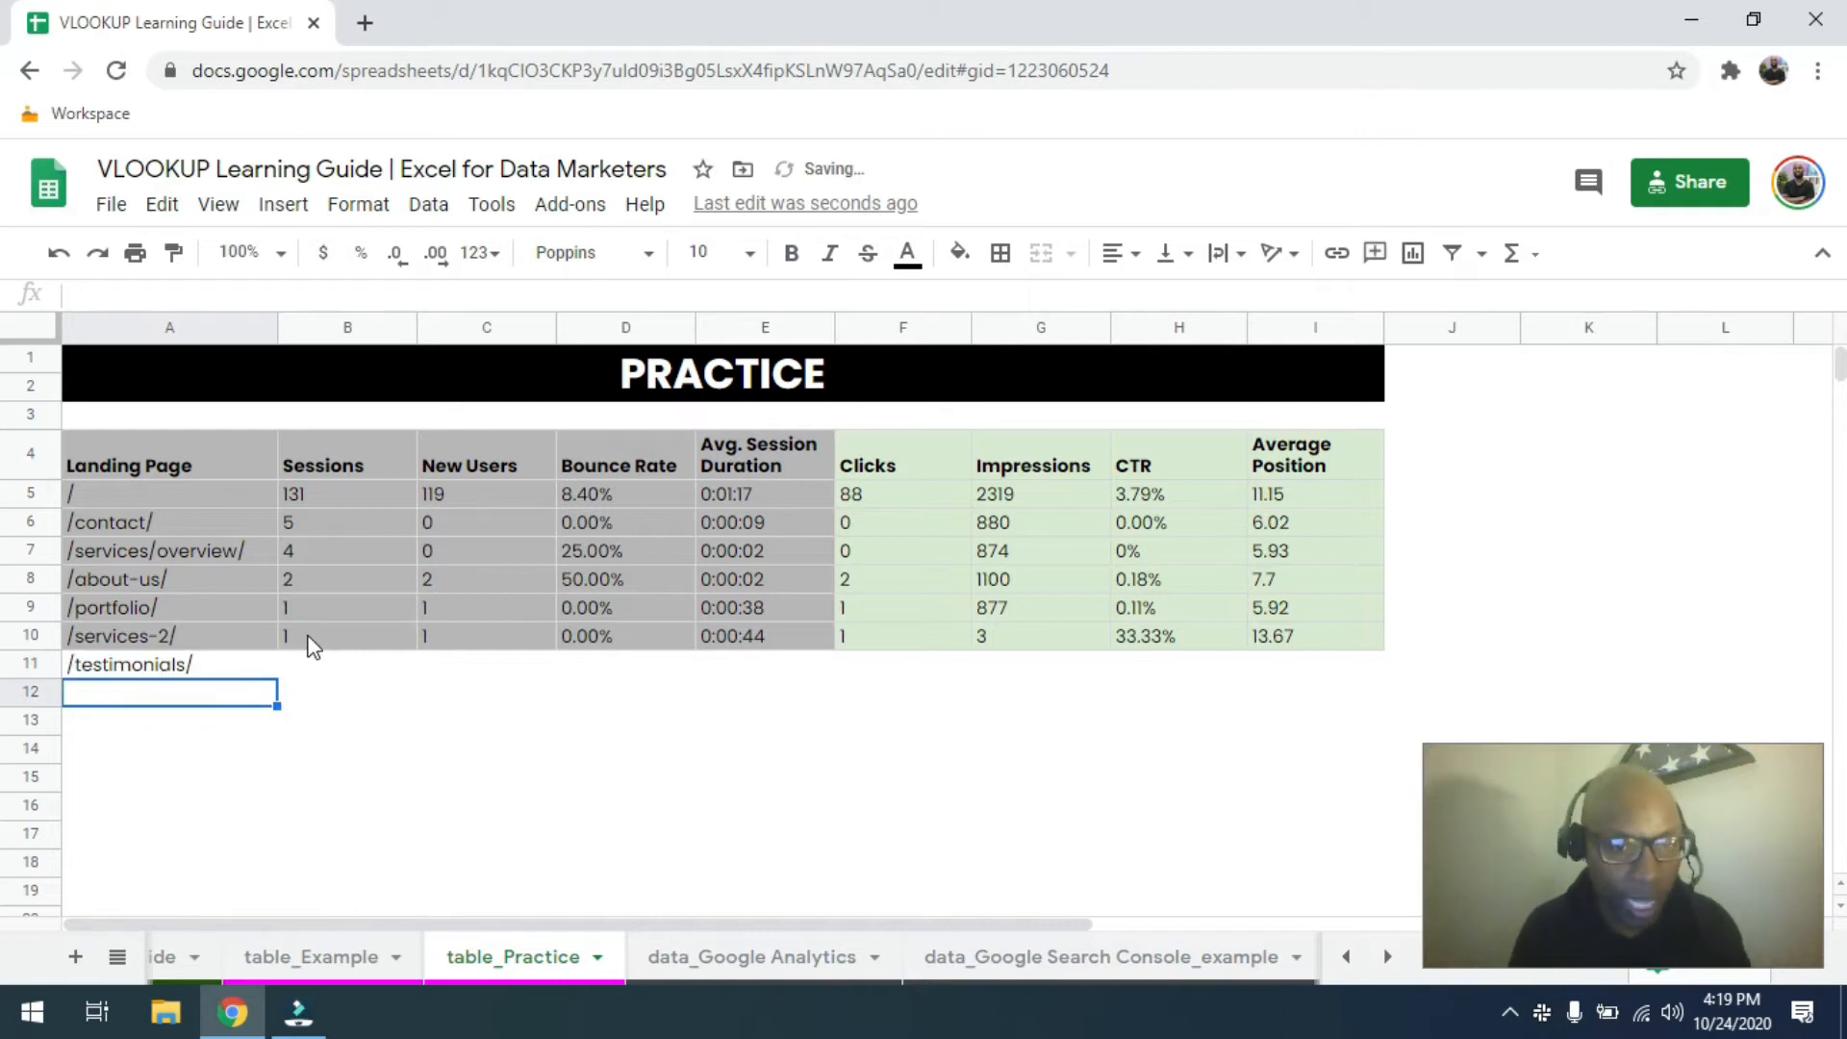
Fill the /testimonials/ row with 1 session, 1 new user, a 100% bounce rate and an average session duration of 0:00:10.
click(304, 673)
text(0)
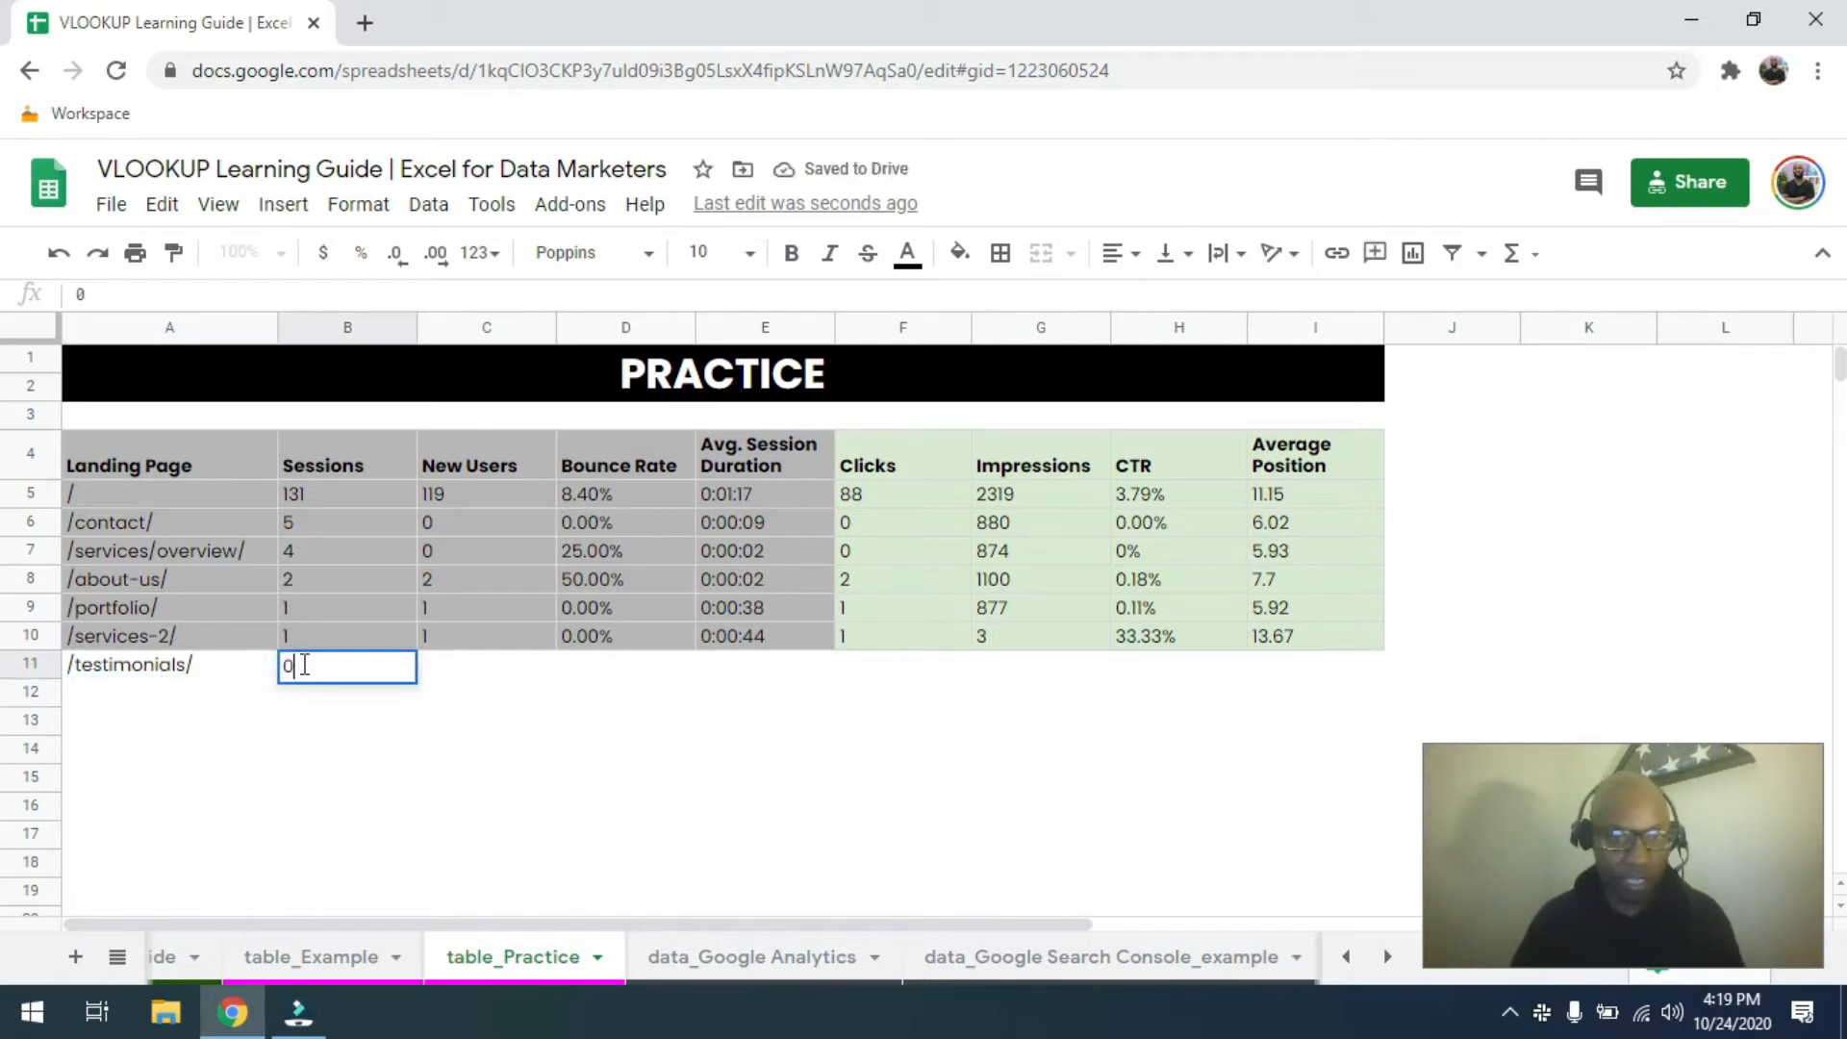
key(Tab)
click(302, 664)
text(1)
key(Tab)
text(1)
key(Tab)
text(100%)
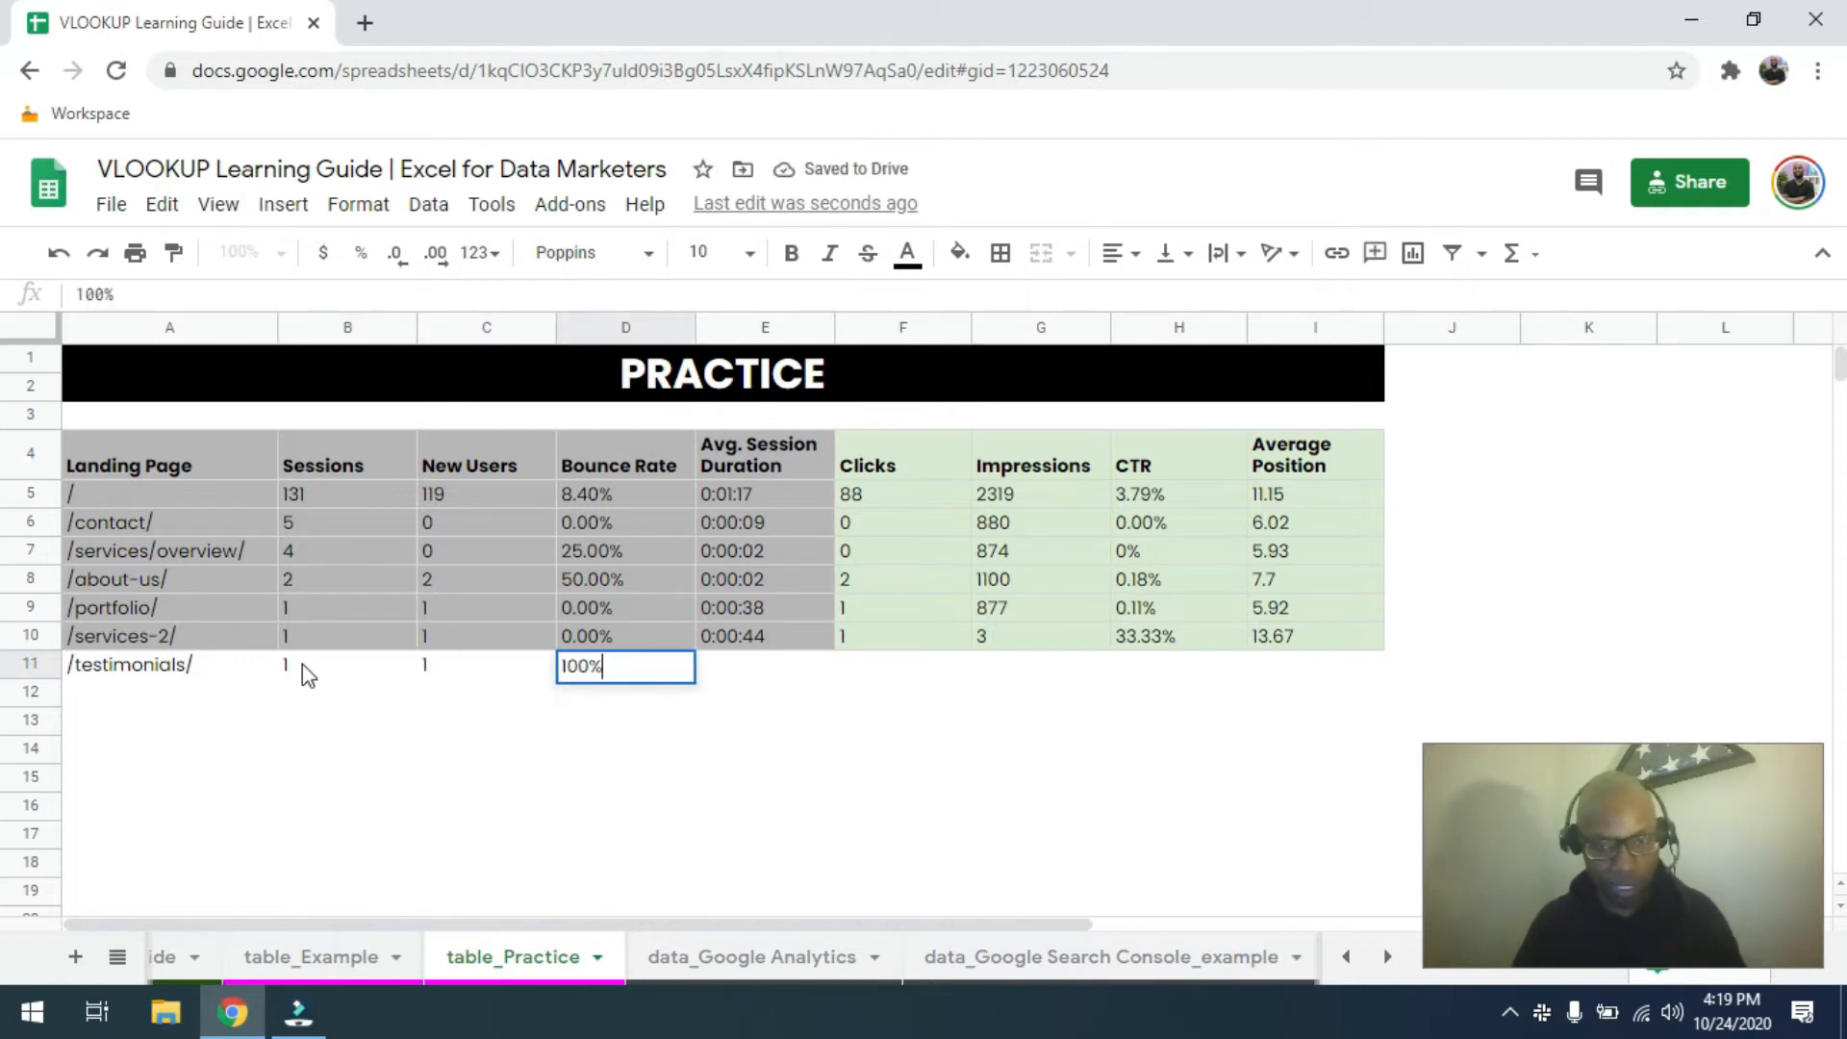
key(Tab)
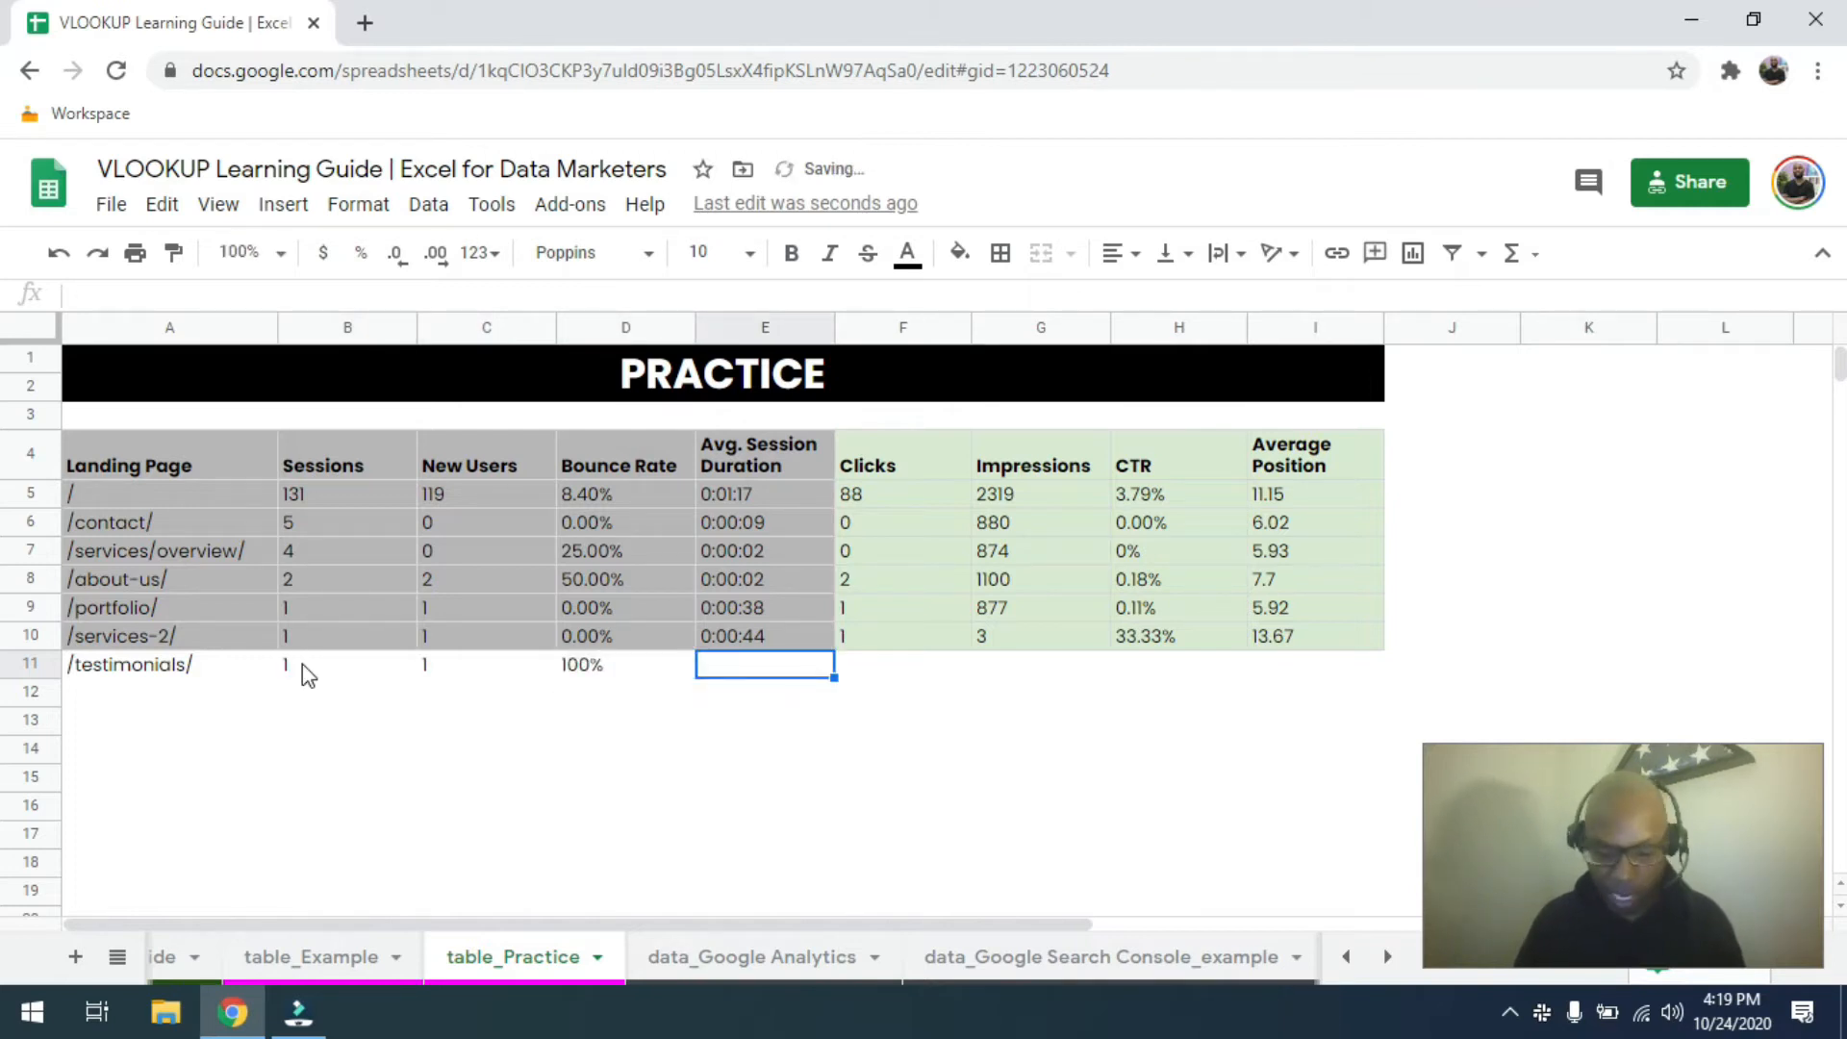
text(0:)
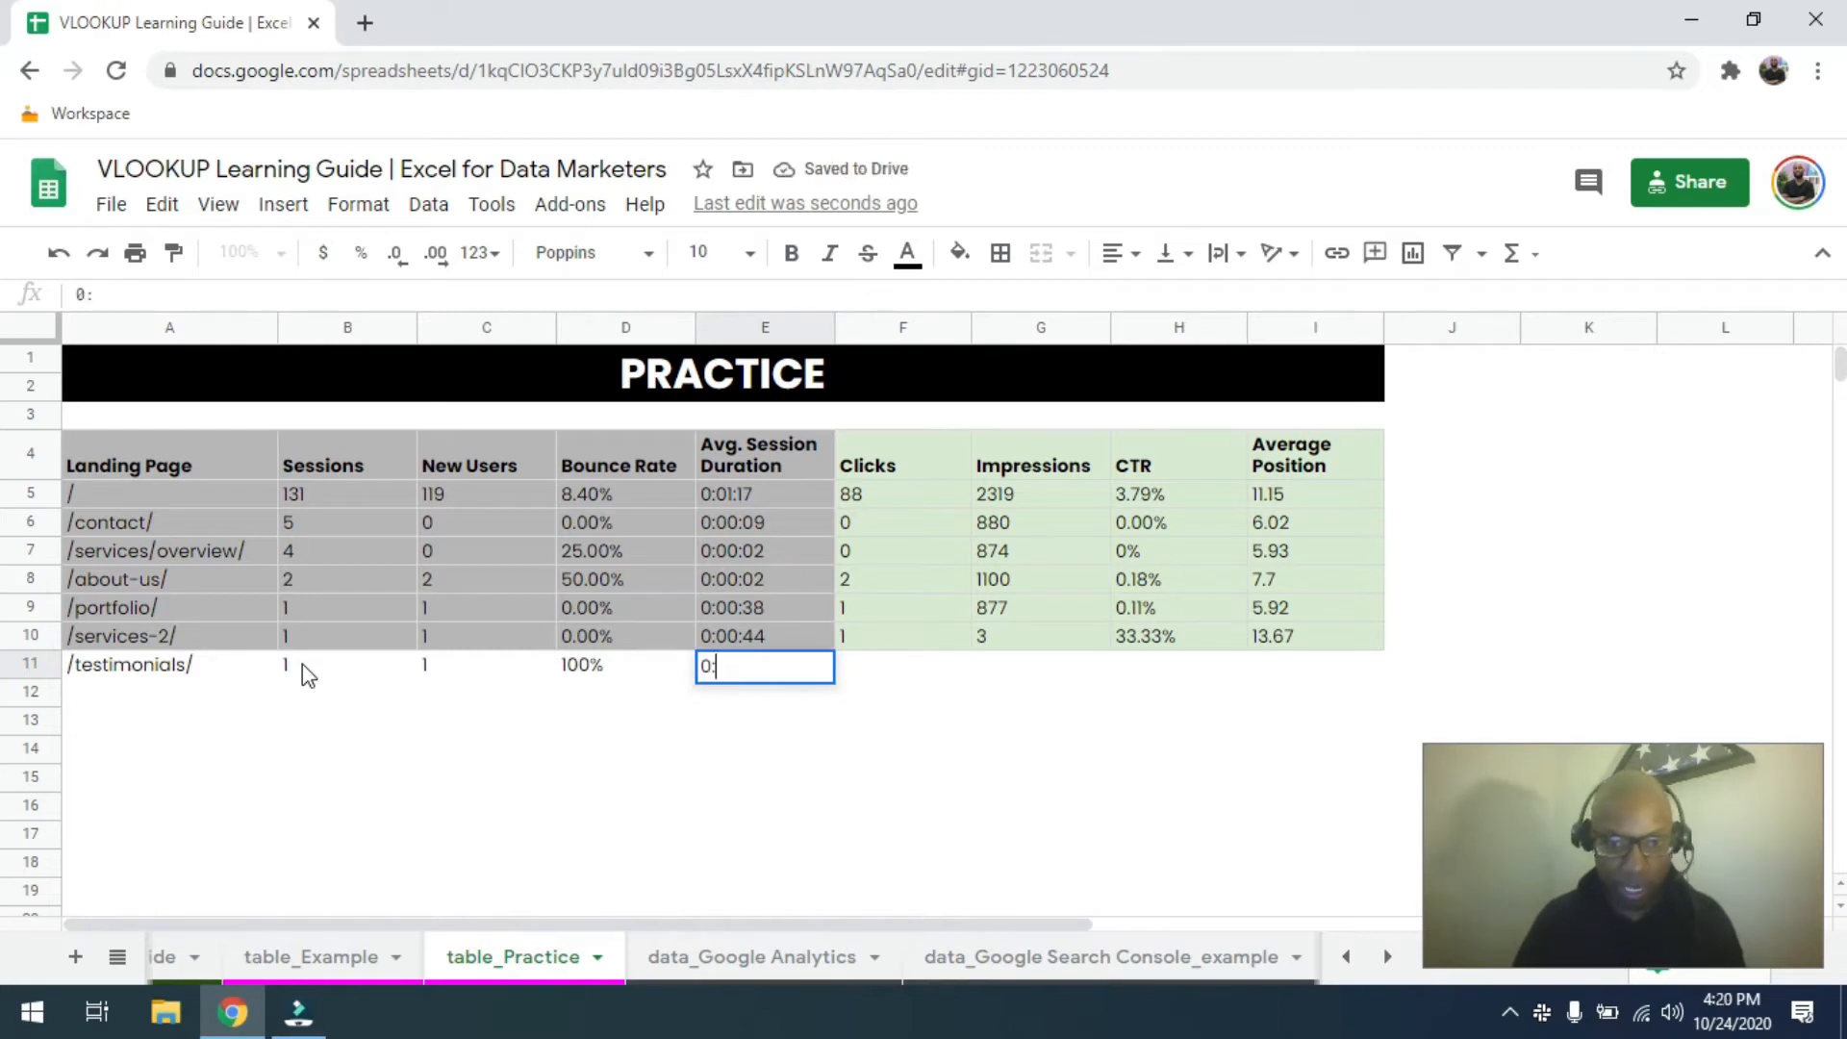
text(00:10)
click(633, 608)
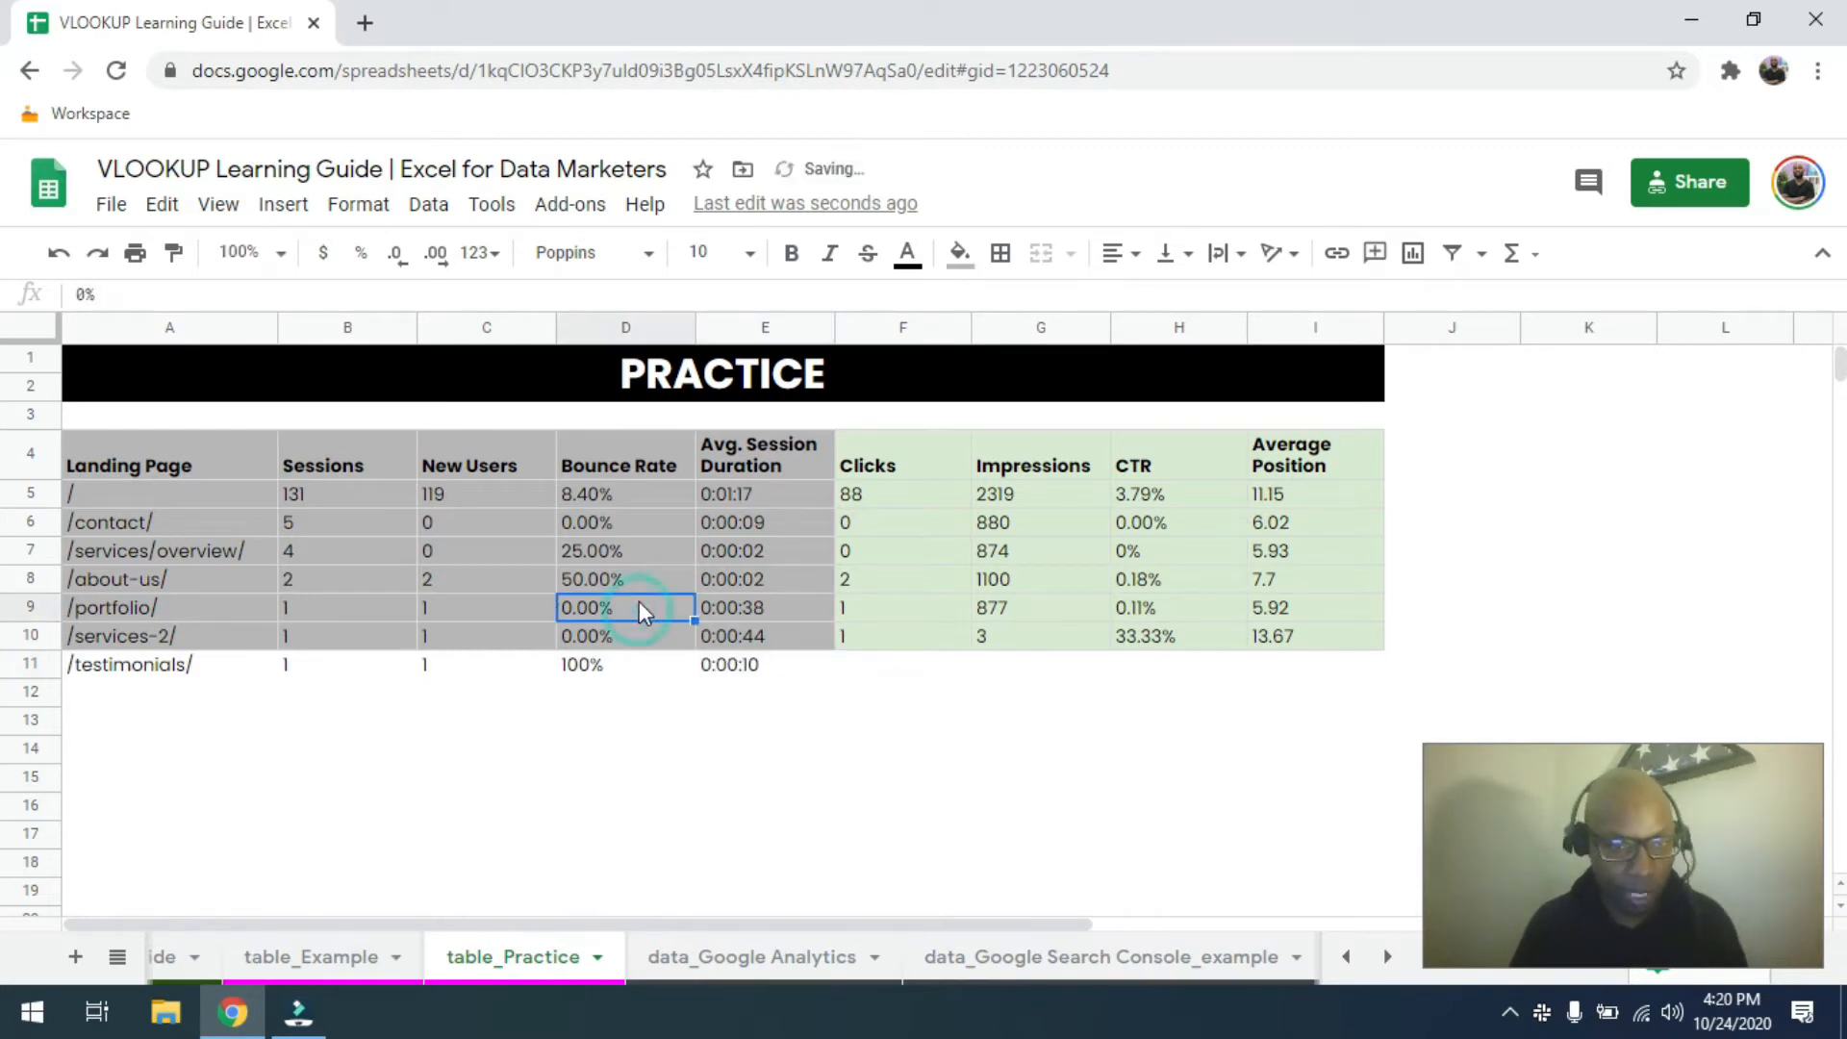
Copy only the formatting of row 10 onto the /testimonials/ row 11.
click(12, 635)
key(ctrl+c)
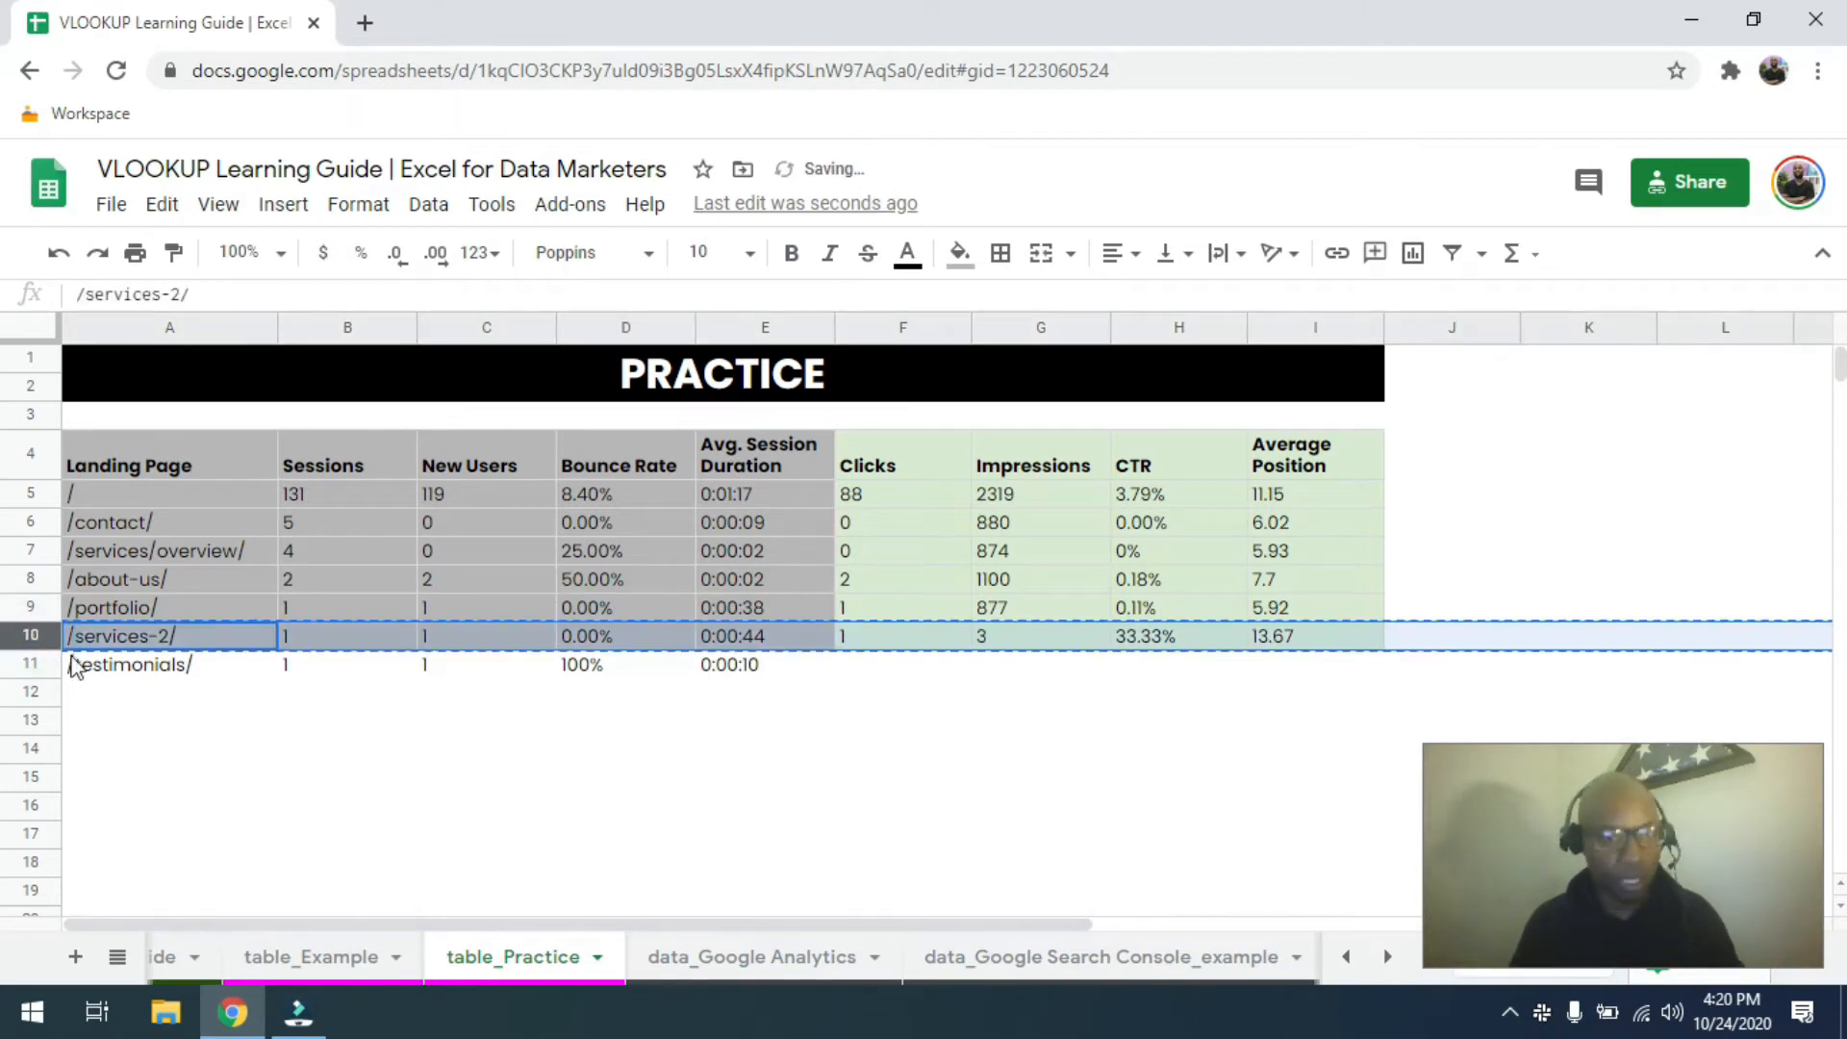
click(89, 671)
right_click(89, 671)
mouse_move(288, 373)
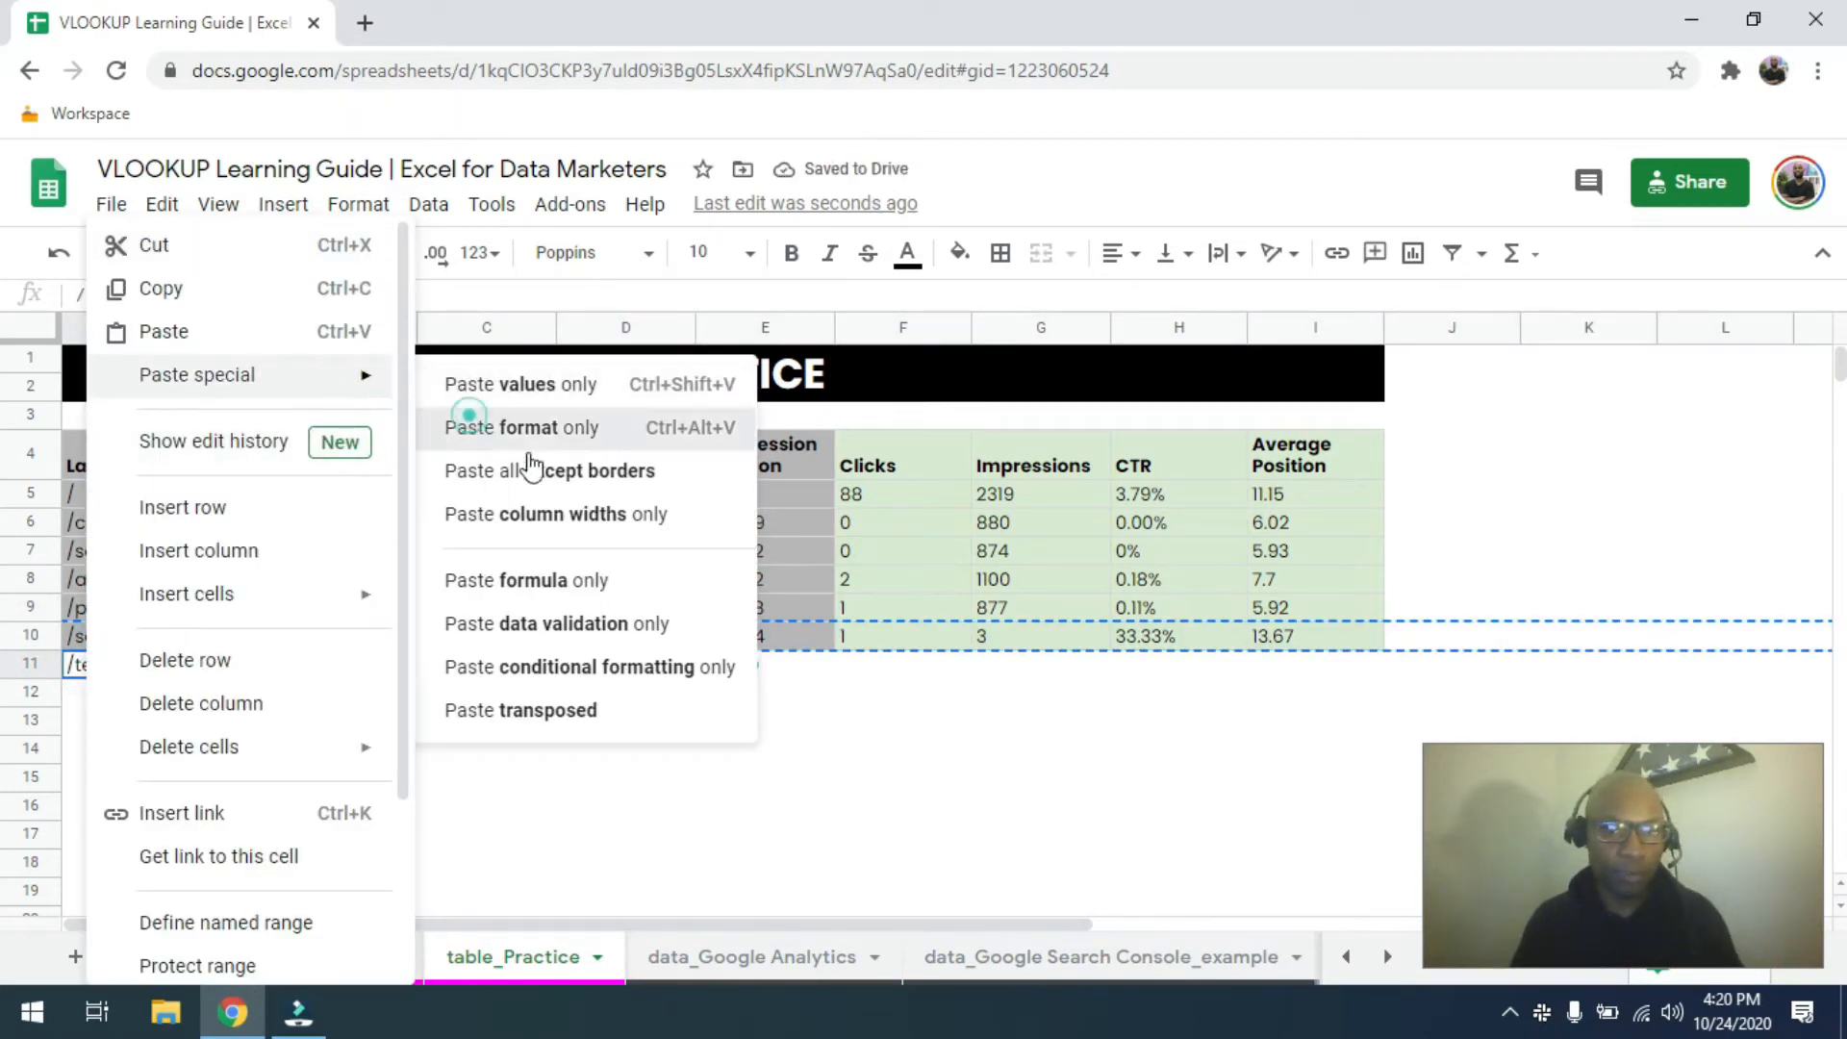
click(490, 420)
Fill the VLOOKUP formulas for Clicks, Impressions, CTR and Average Position from row 10 down into the /testimonials/ row.
click(912, 636)
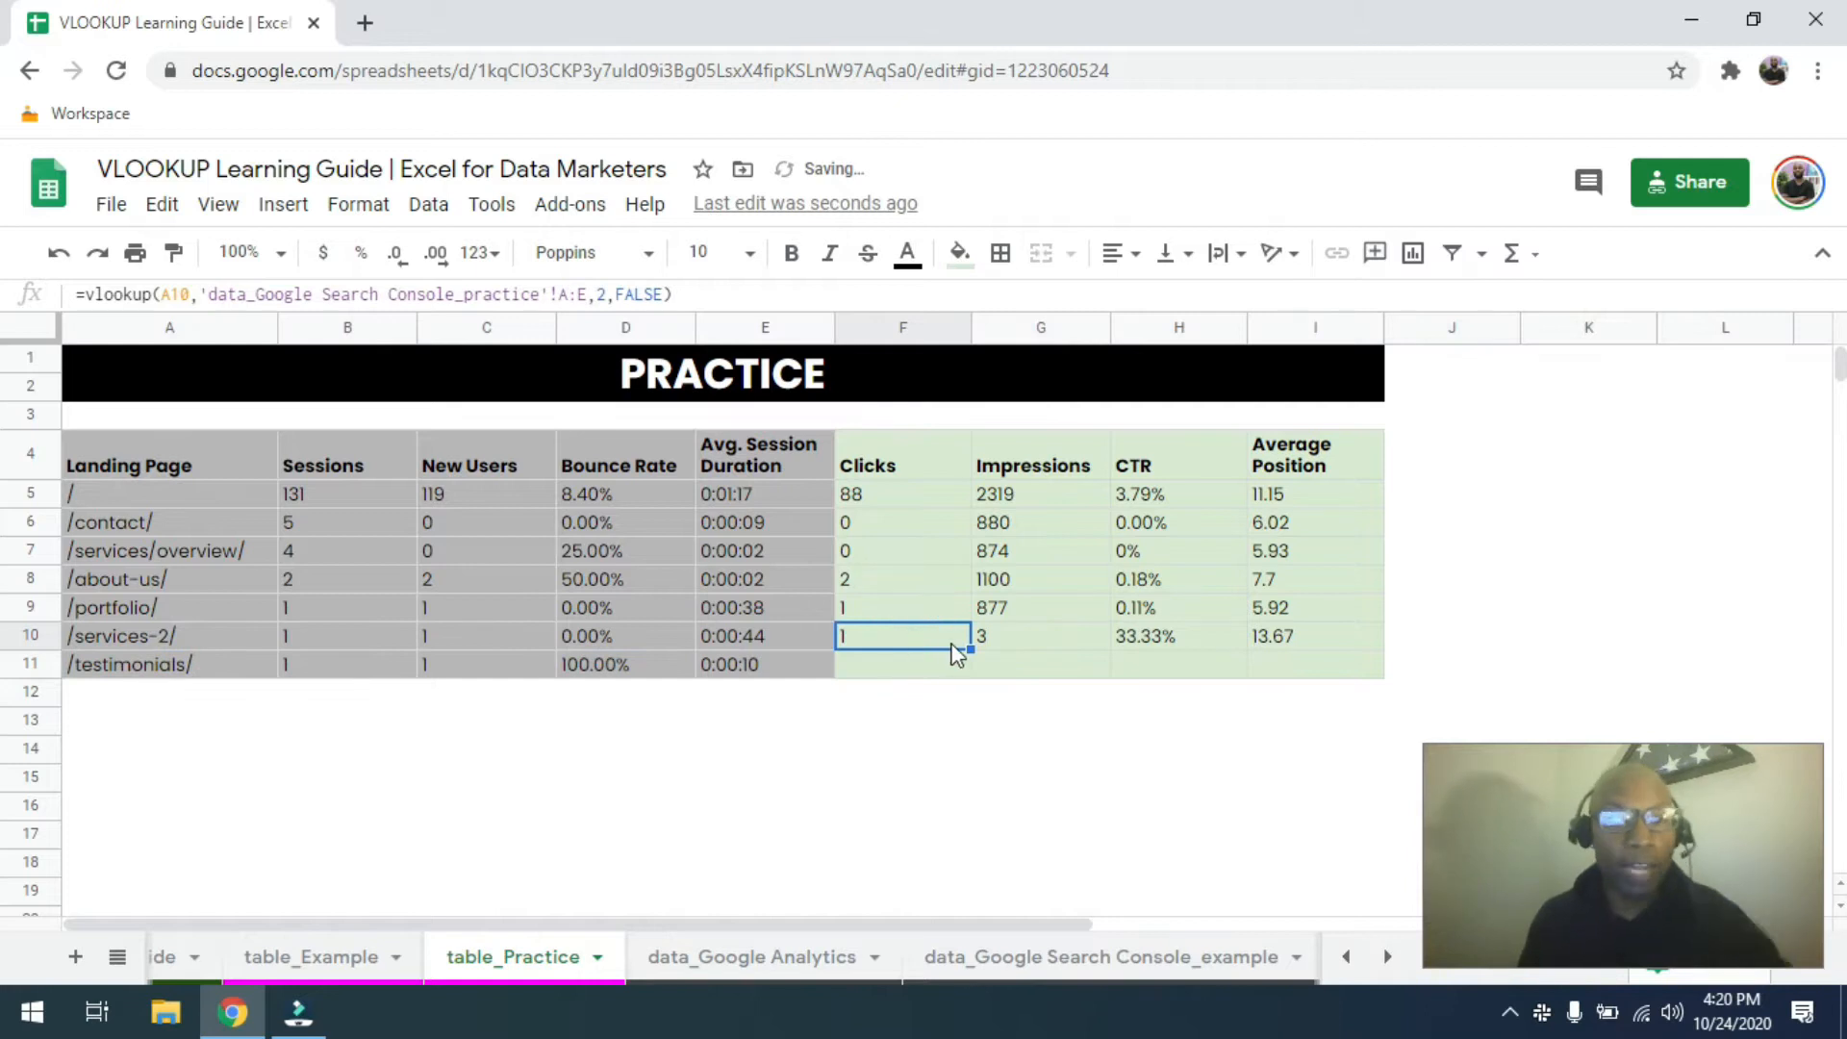
drag(971, 649, 991, 673)
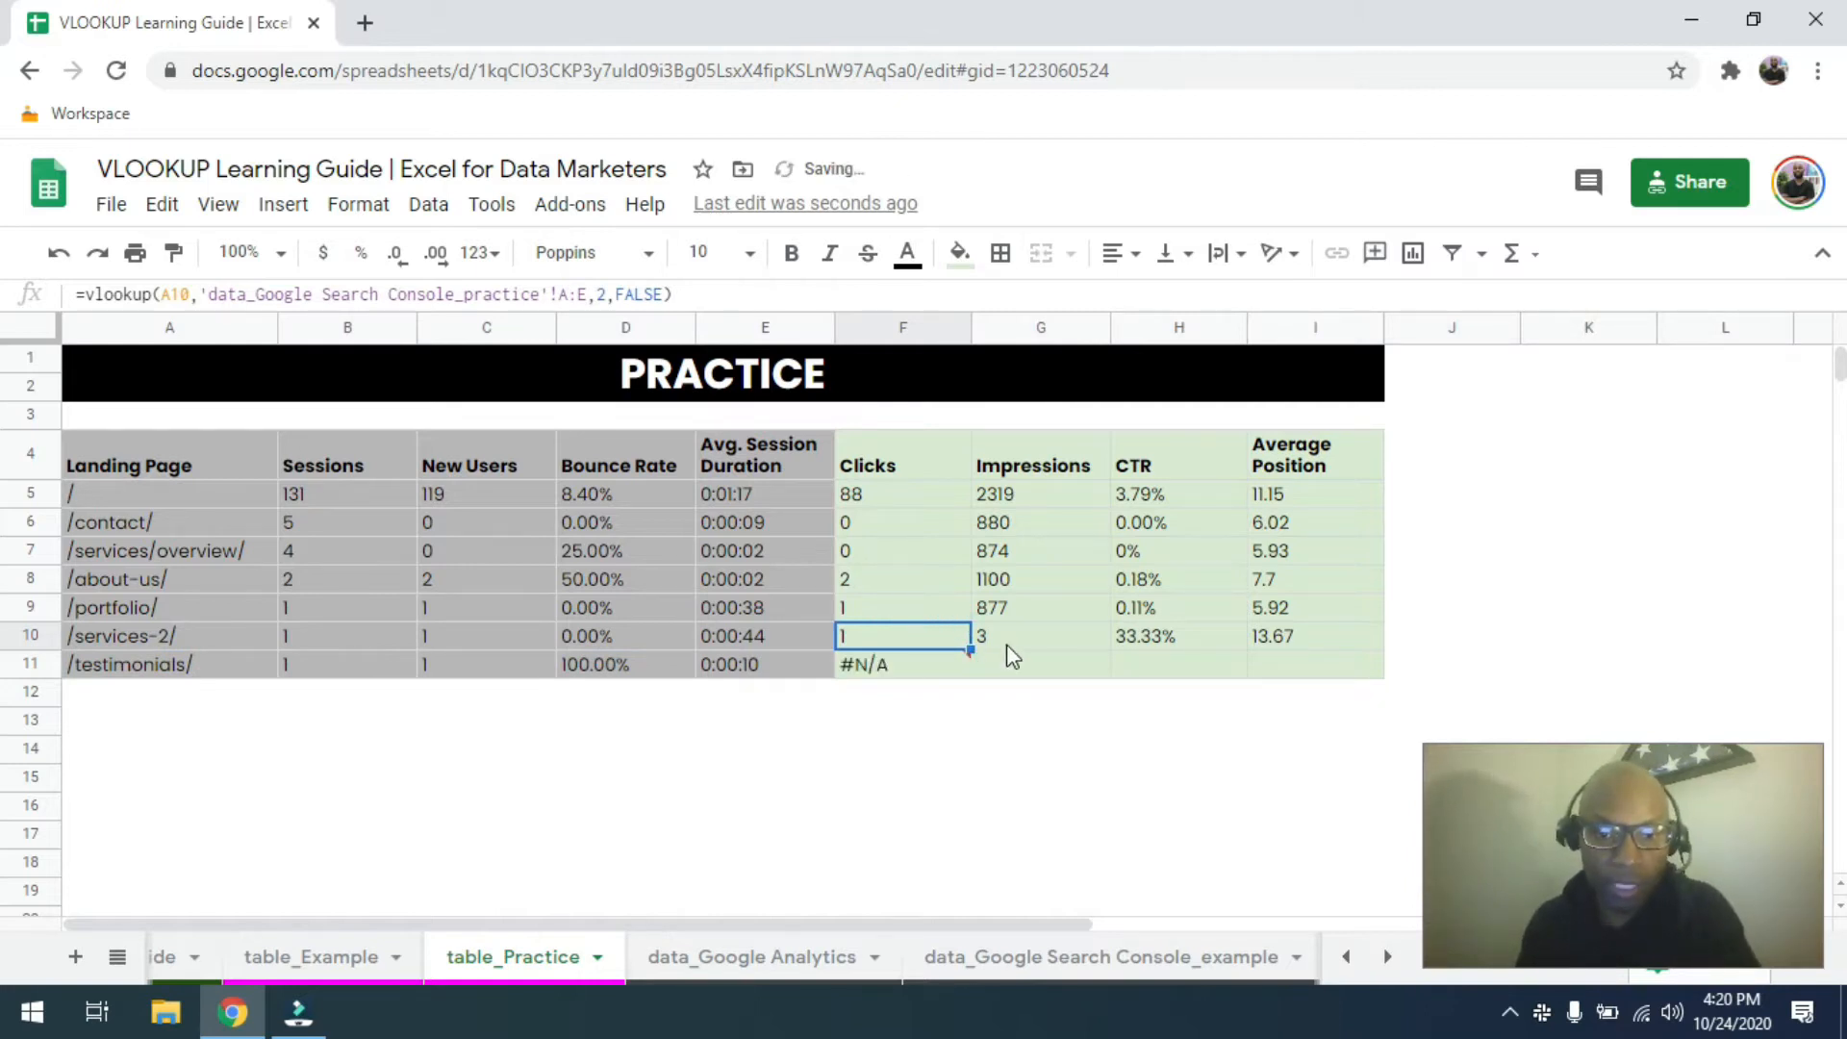
click(1007, 643)
drag(1110, 650, 1135, 674)
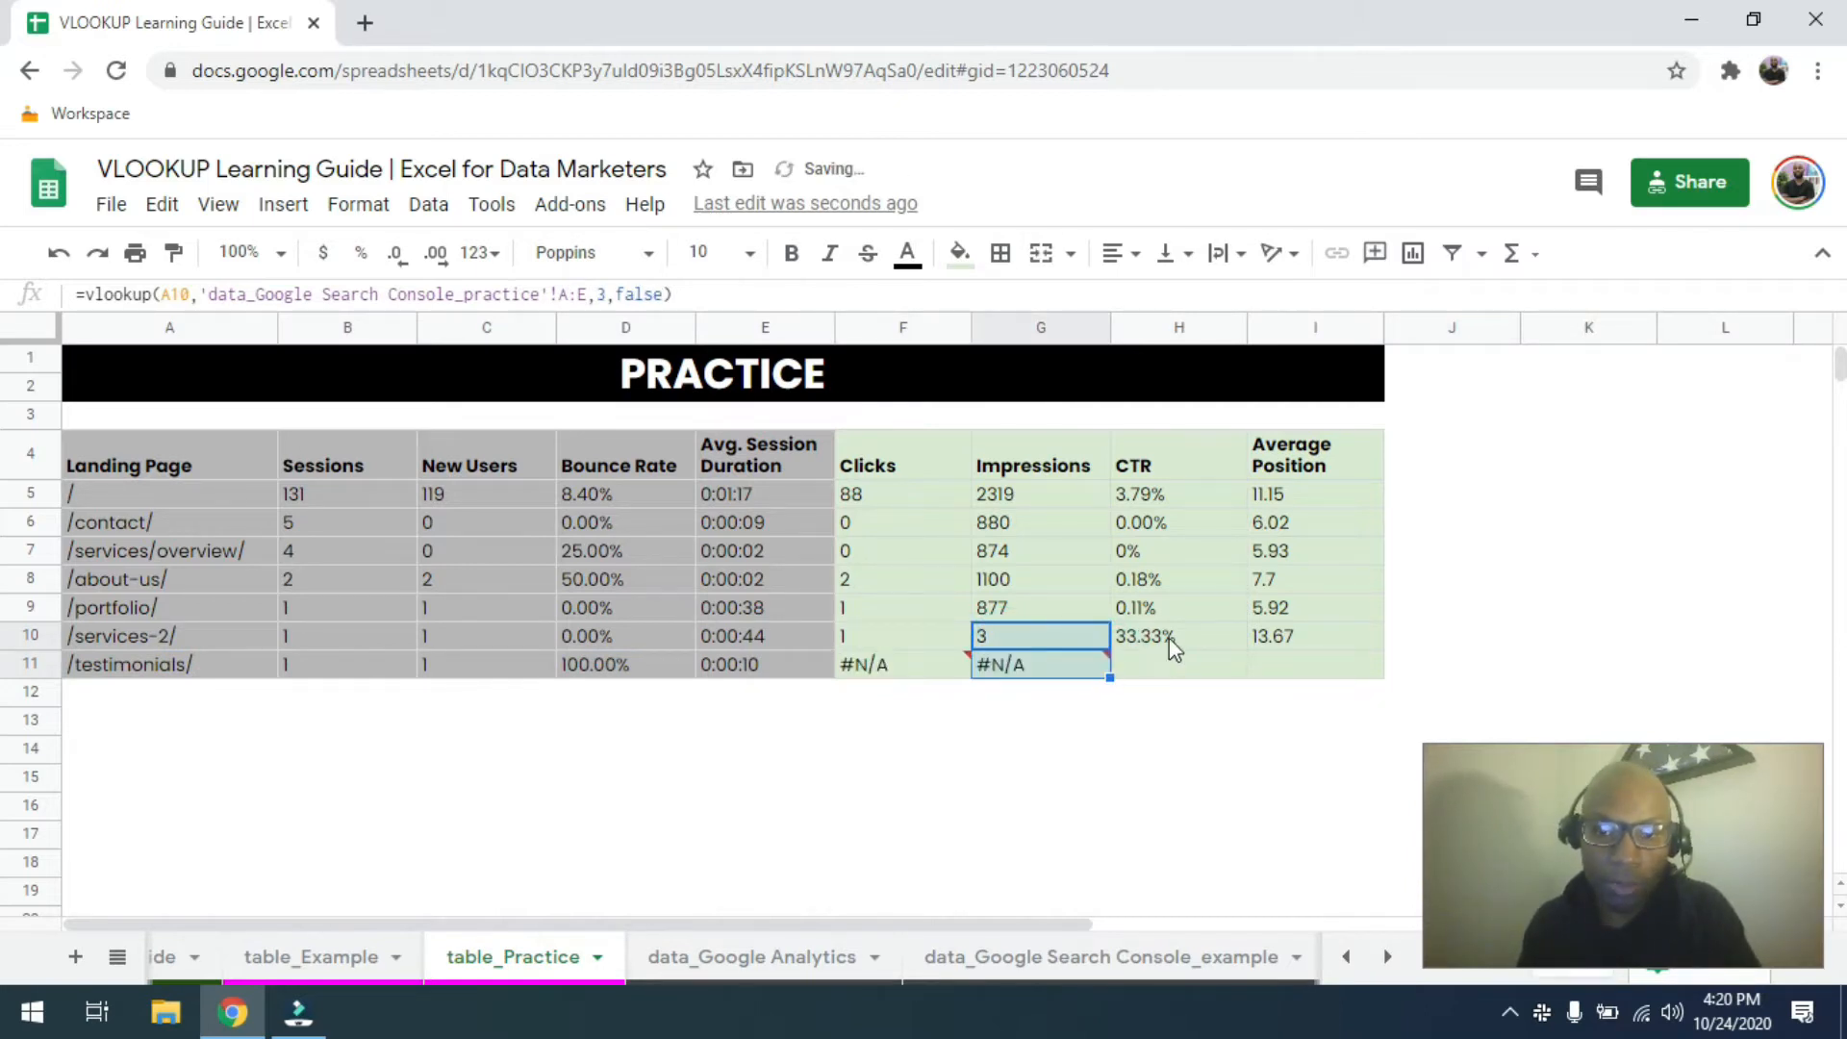
click(1169, 638)
click(1243, 664)
click(1232, 640)
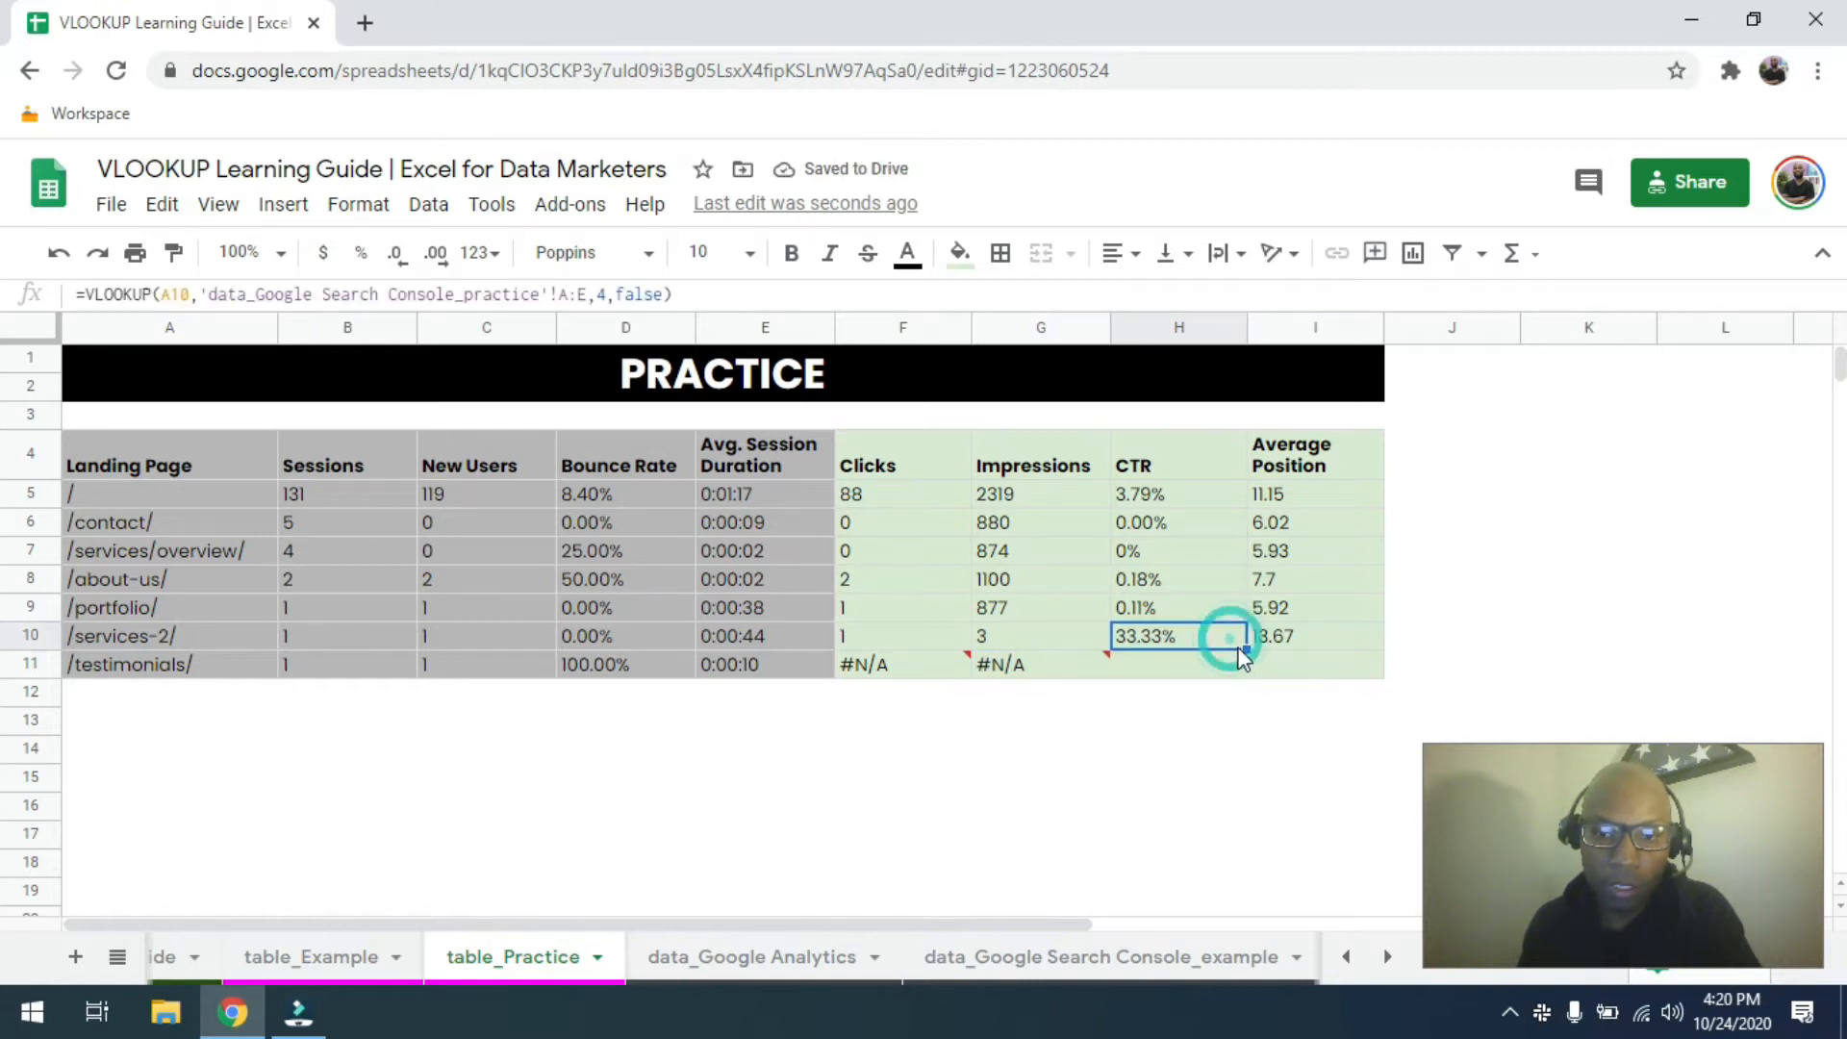
drag(1244, 651, 1240, 666)
click(1285, 638)
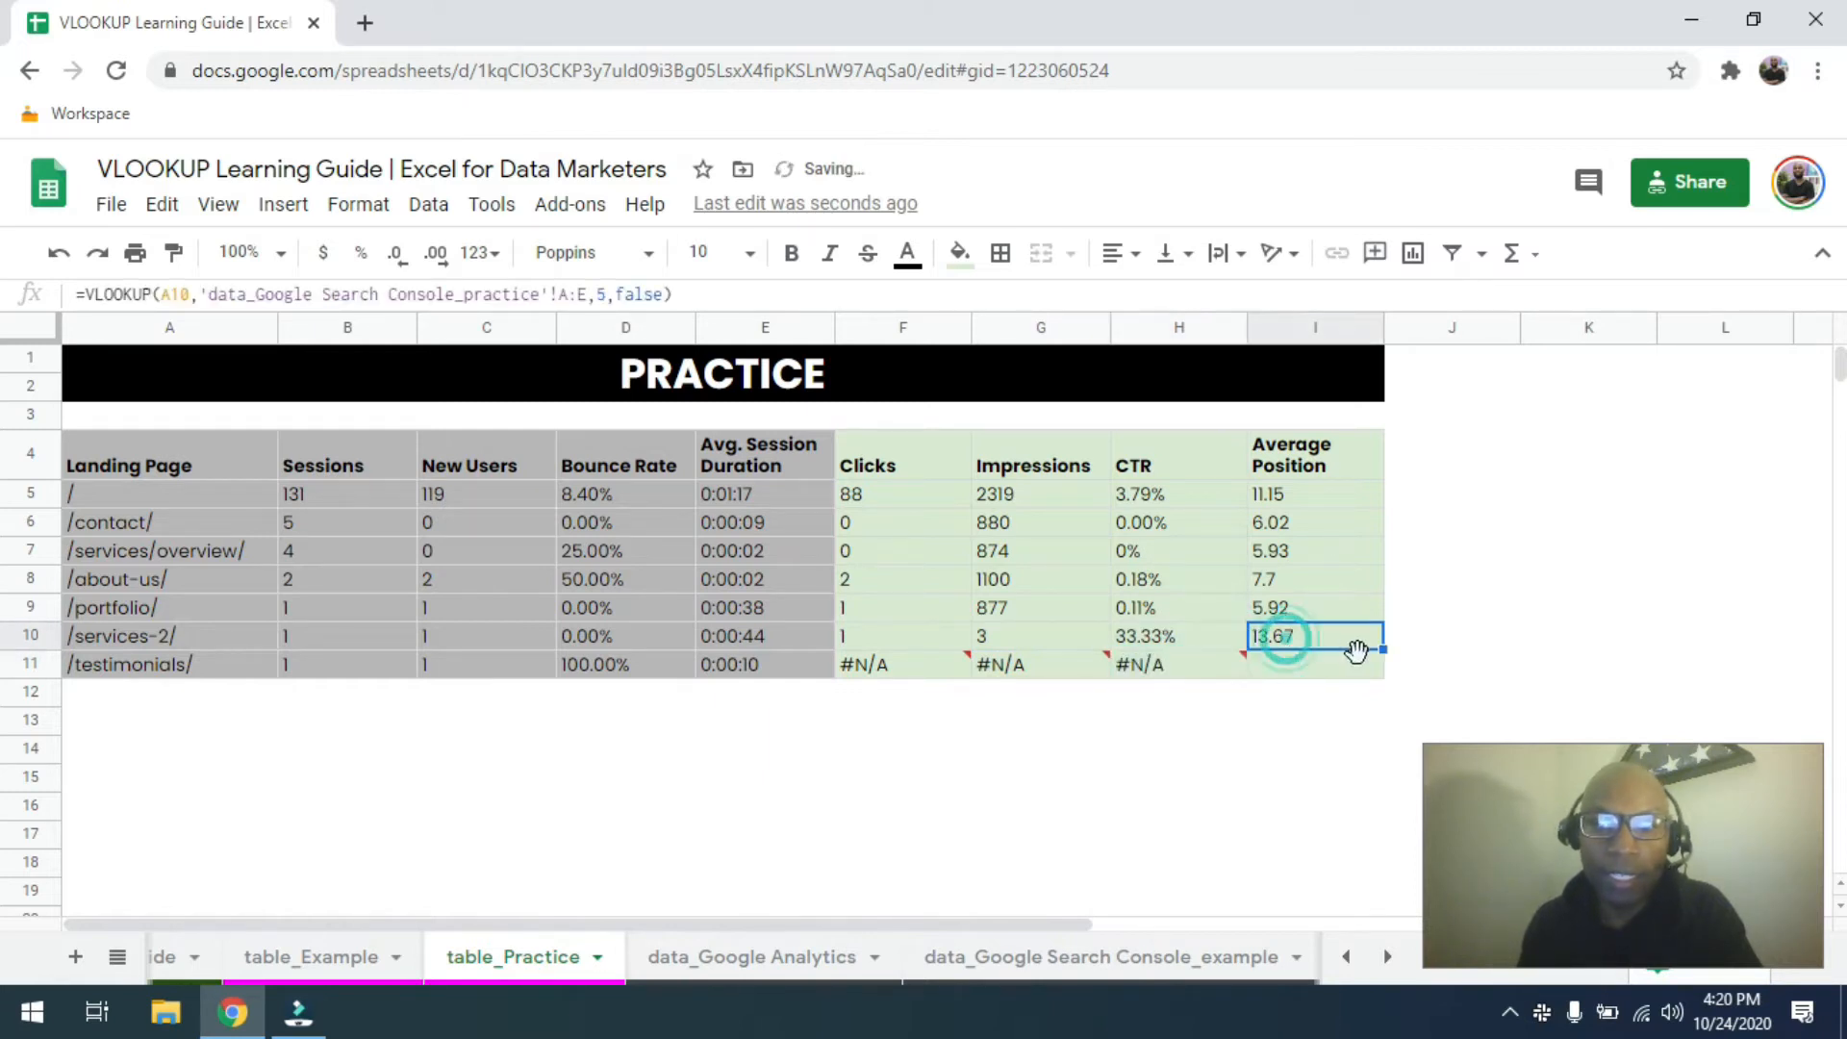
drag(1384, 650, 1384, 665)
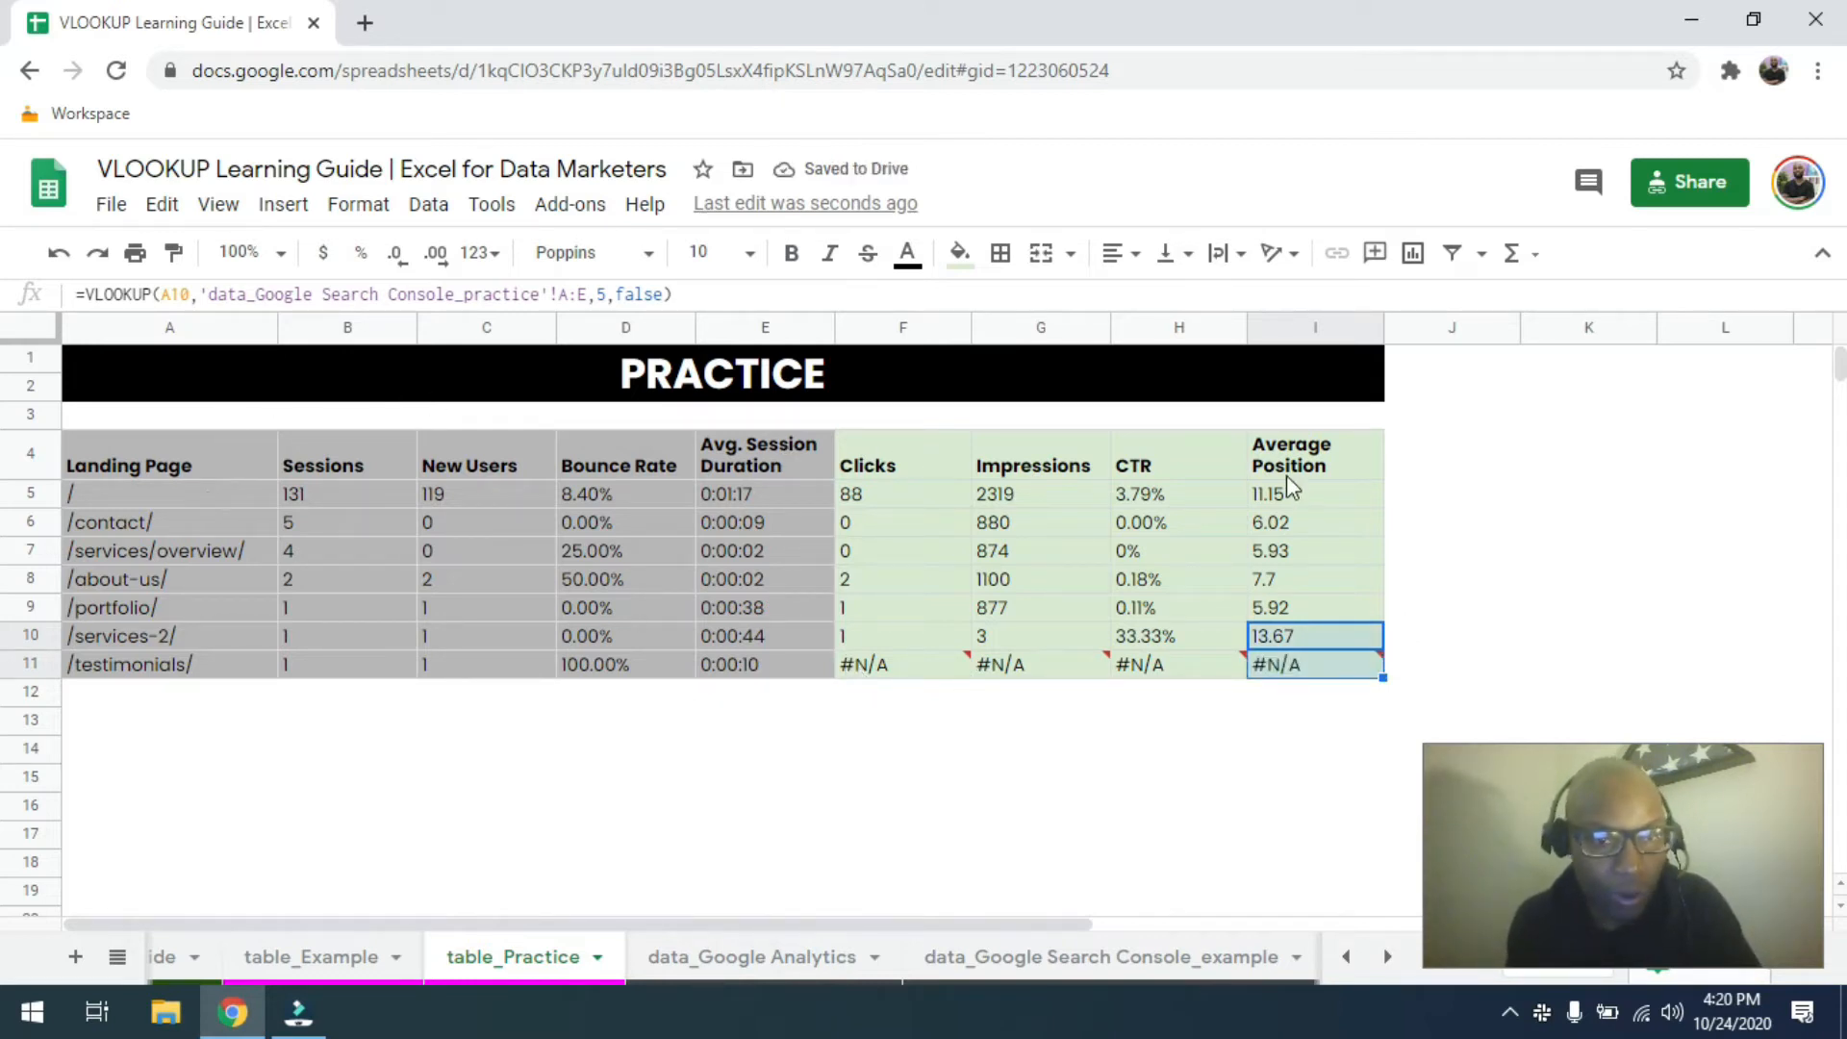
Wrap the Clicks VLOOKUP in F5 in IFERROR with 0 as the fallback value.
click(914, 666)
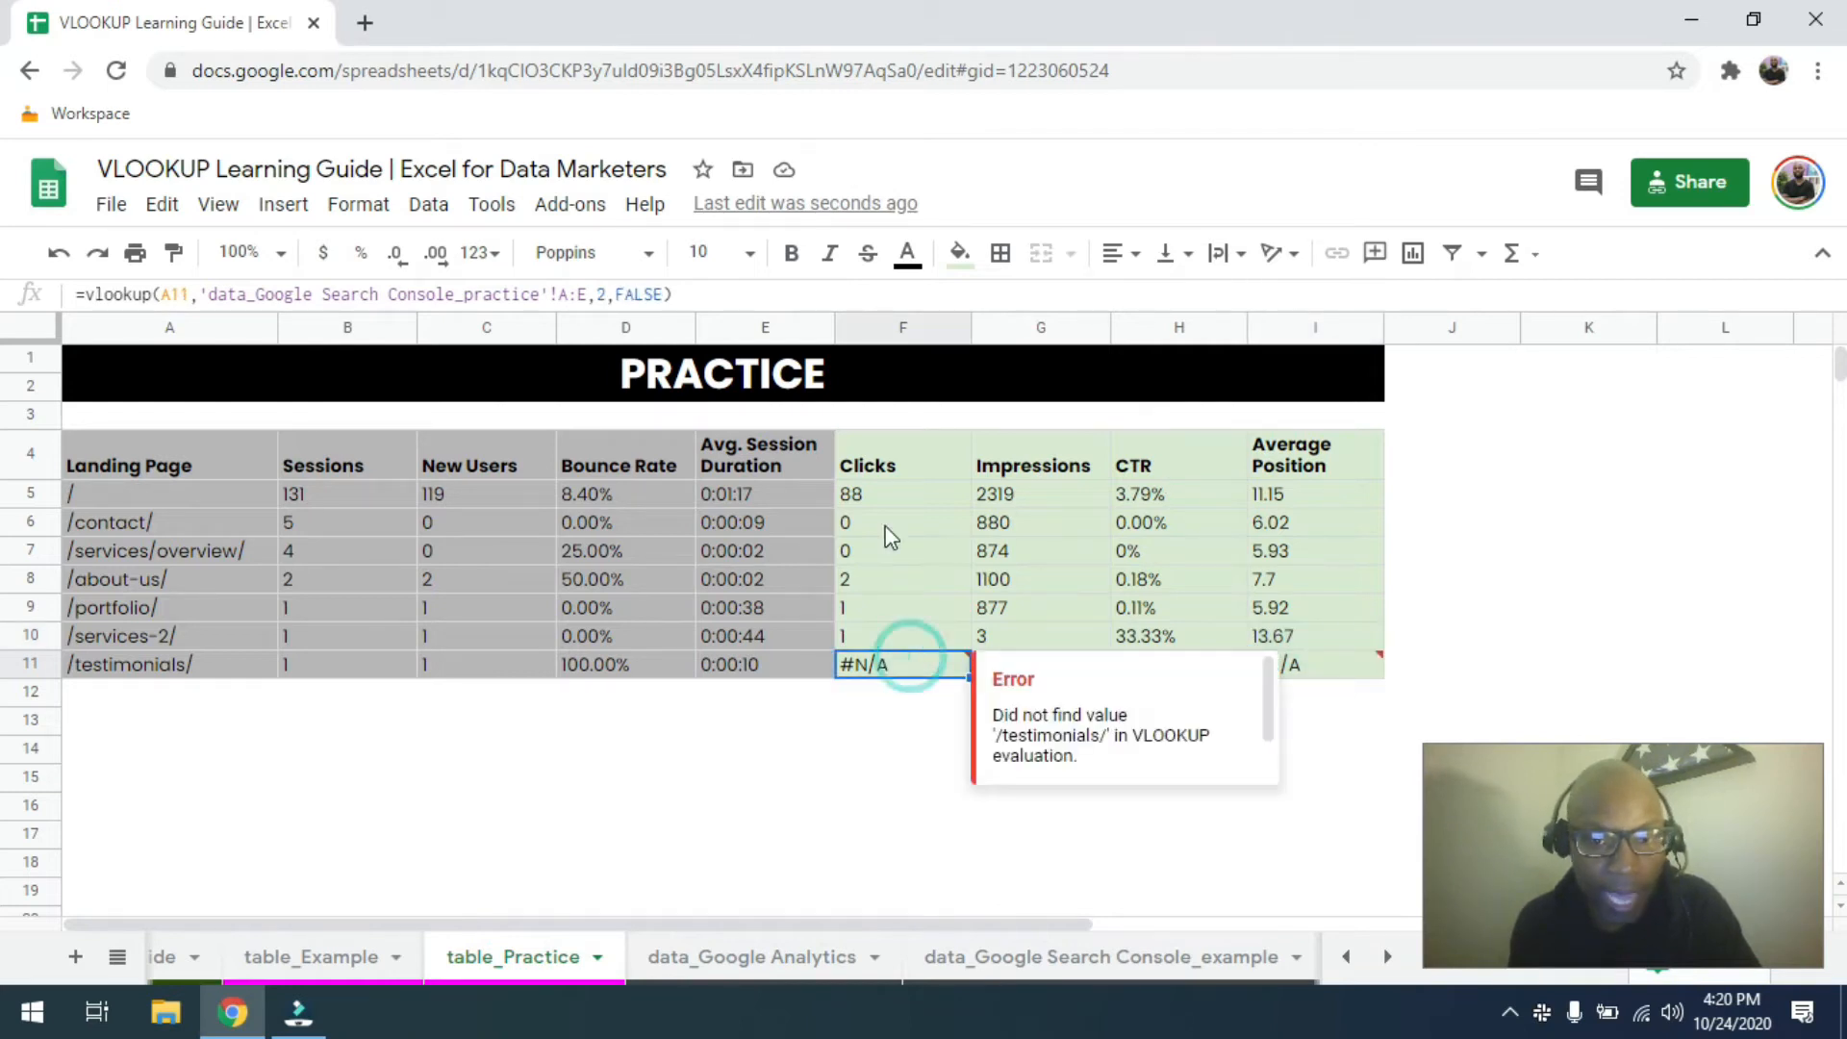
click(891, 491)
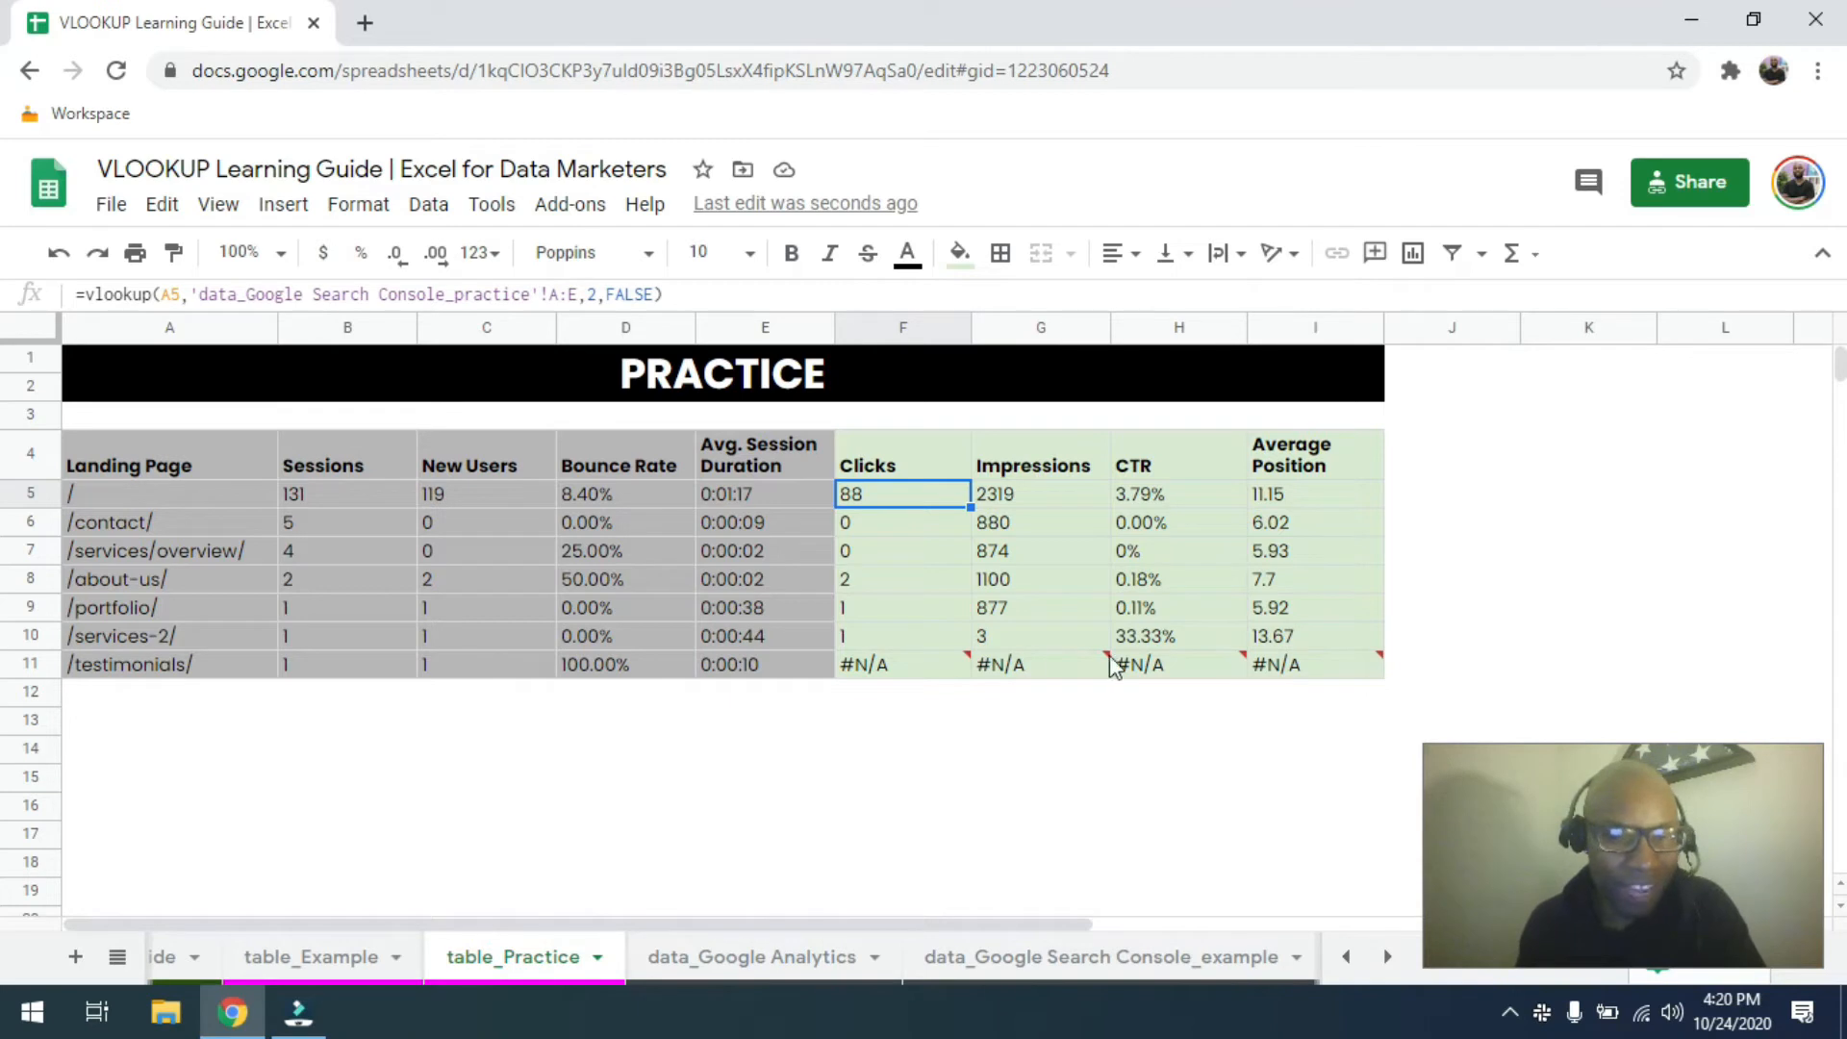
click(82, 296)
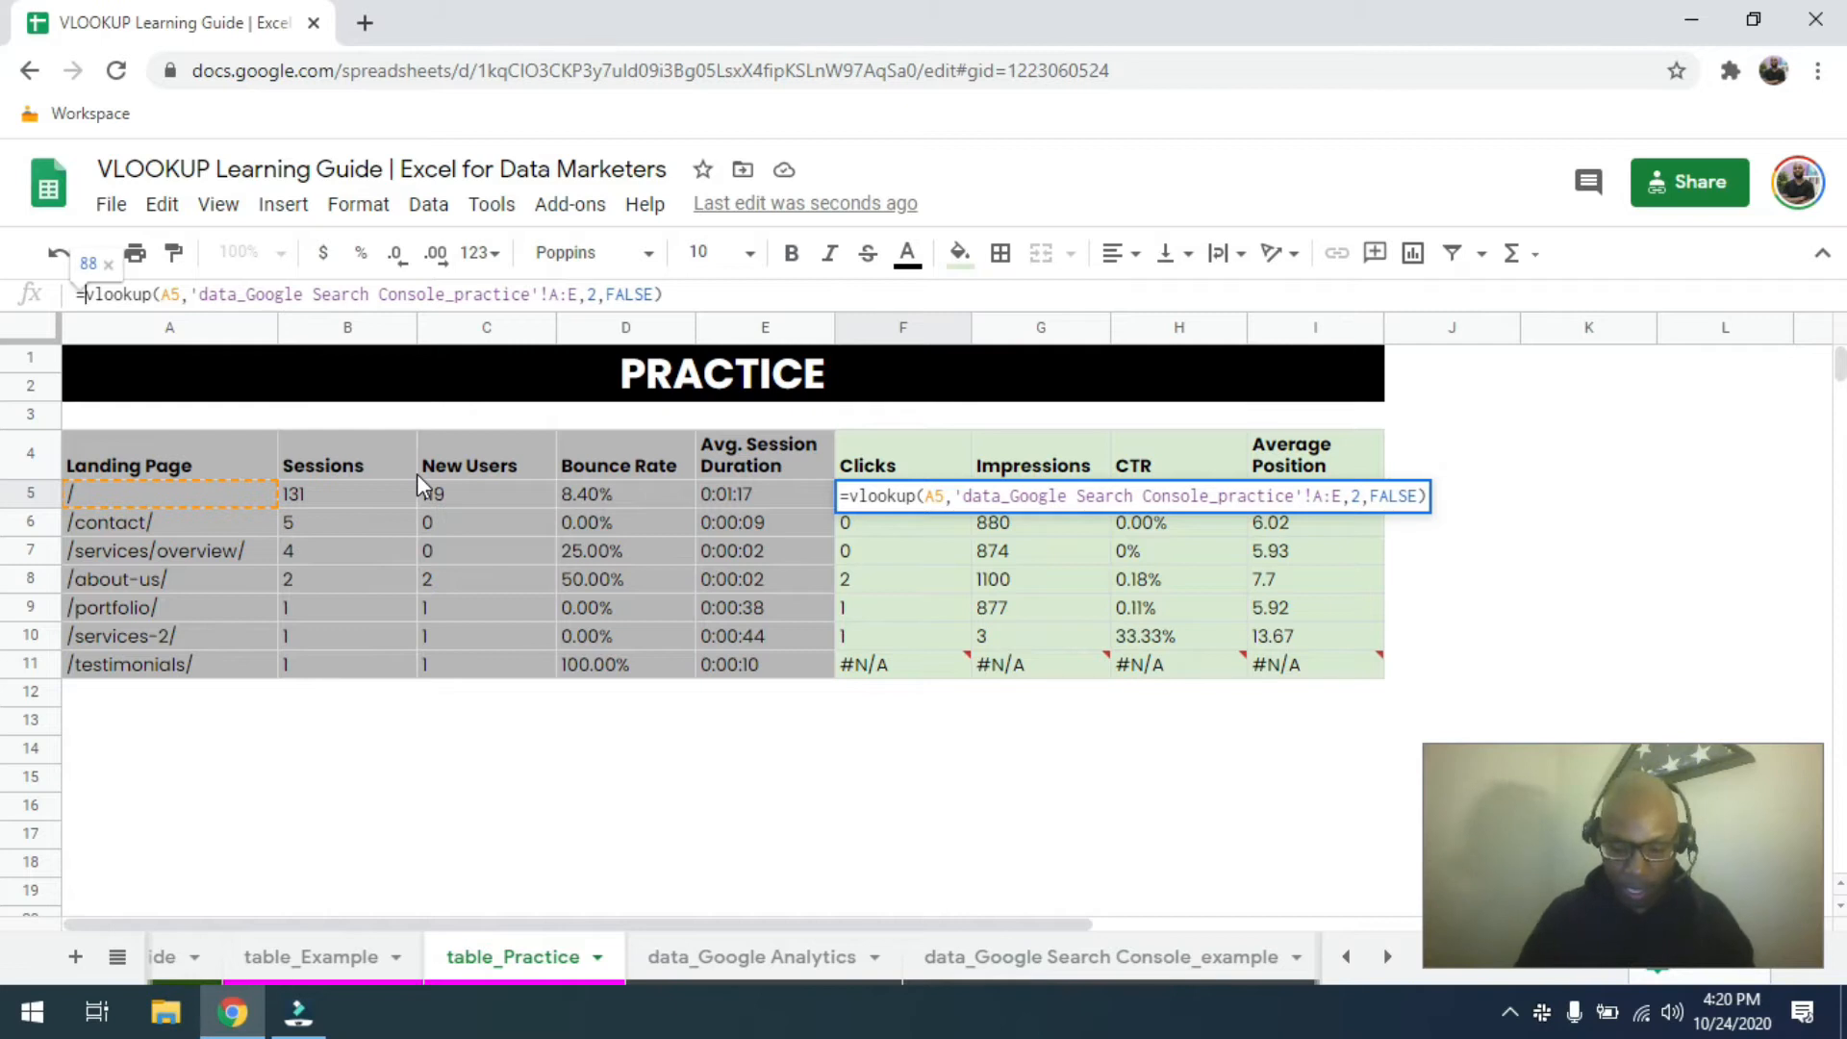
key(ctrl+plus)
key(ctrl+plus)
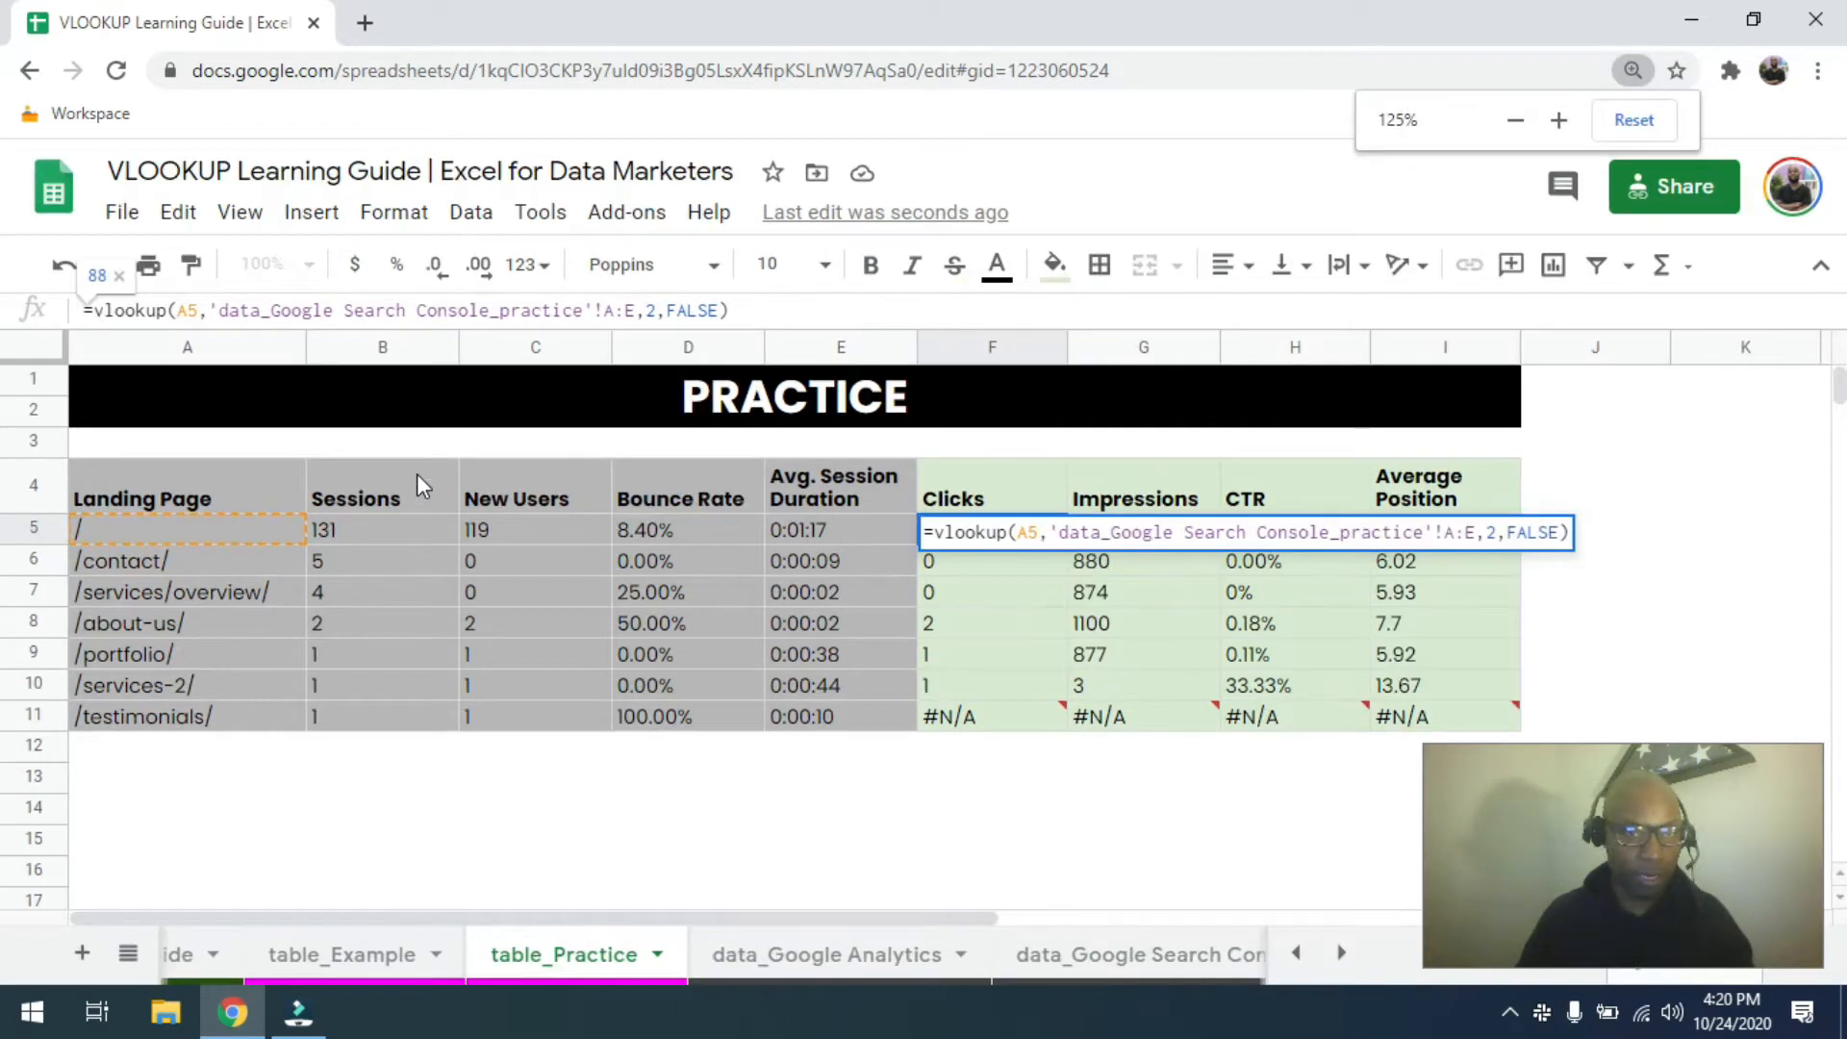
text(iferr)
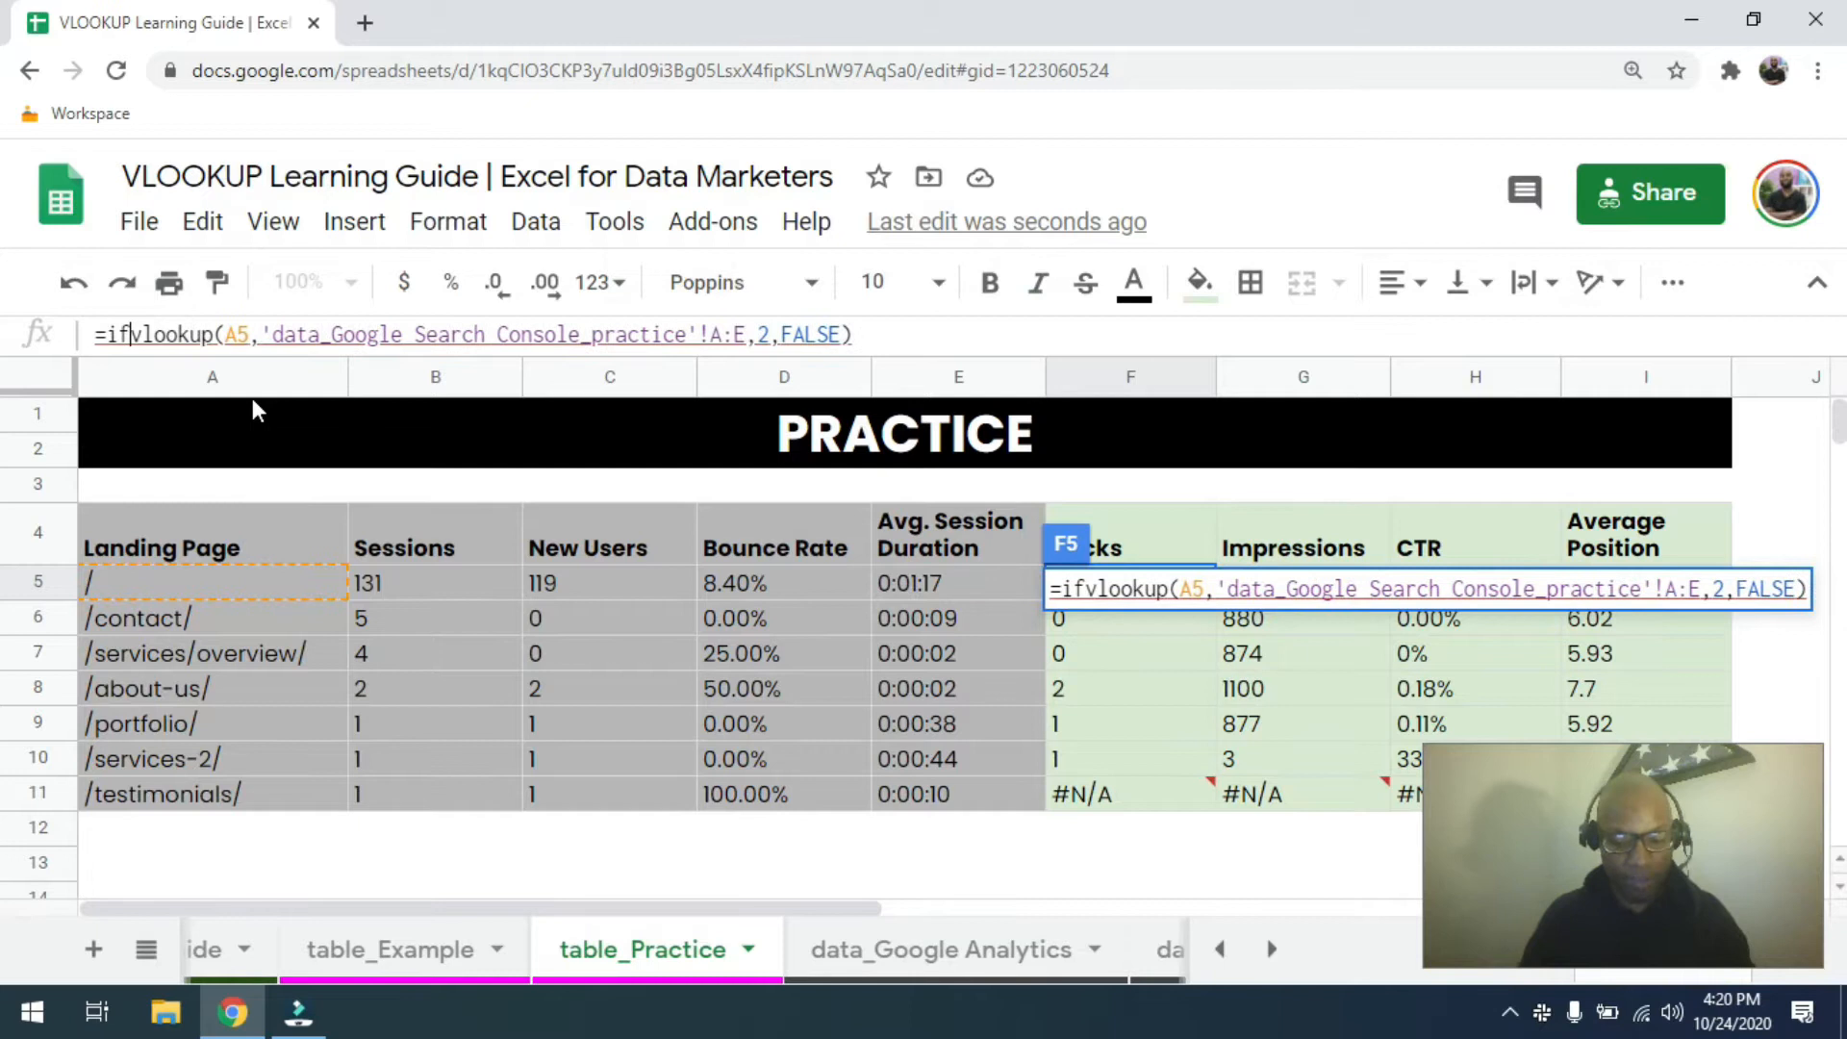
text(or()
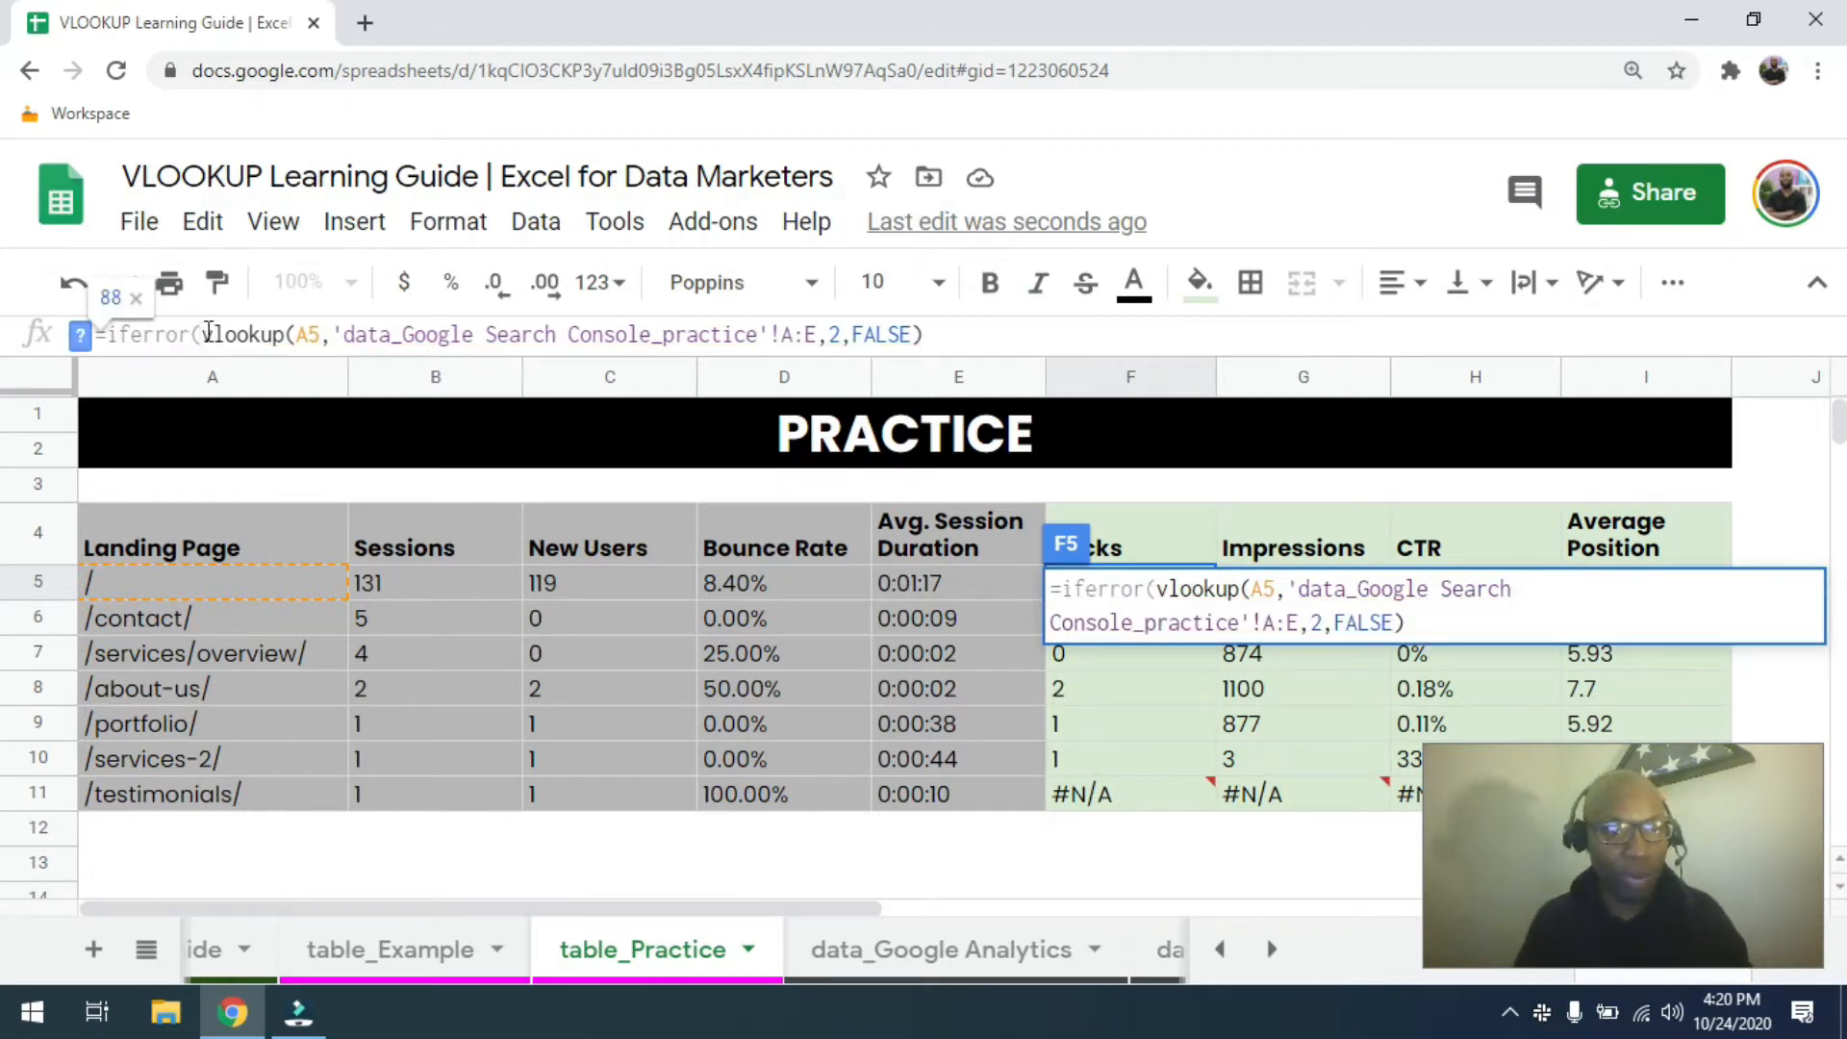
drag(204, 335, 989, 338)
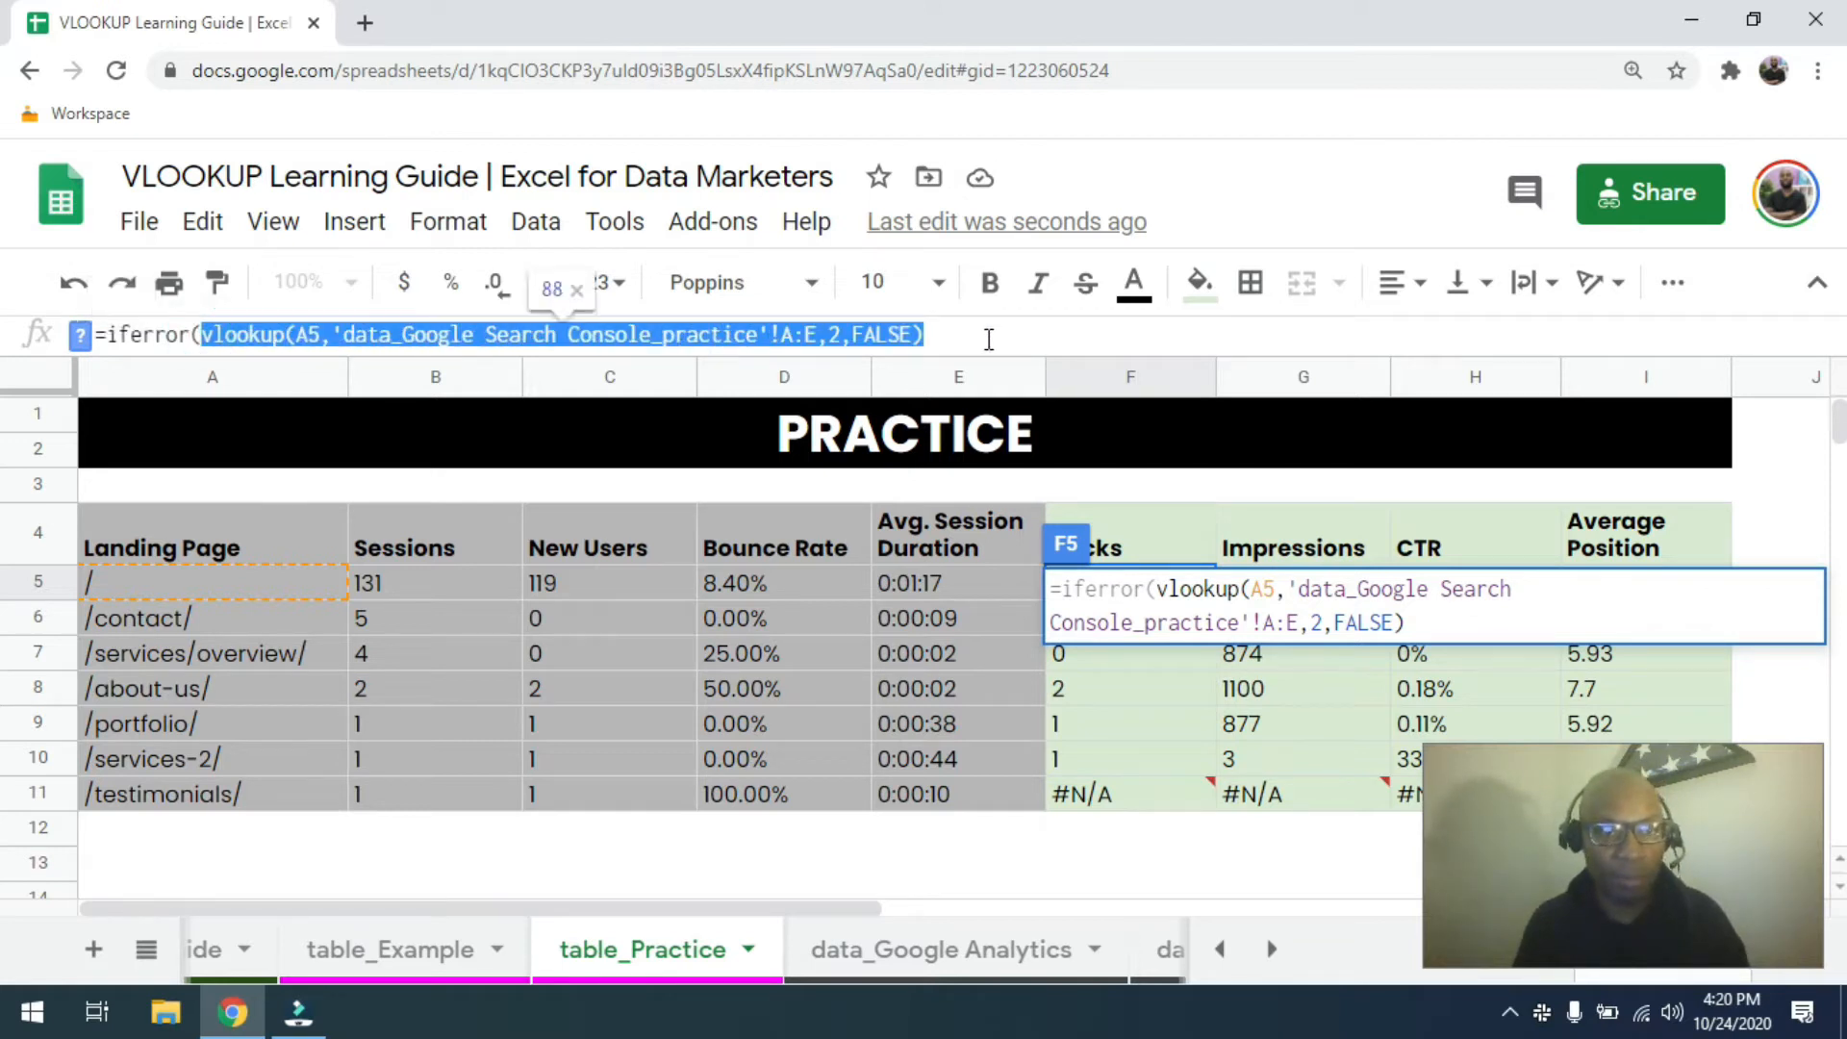
click(985, 337)
text(,)
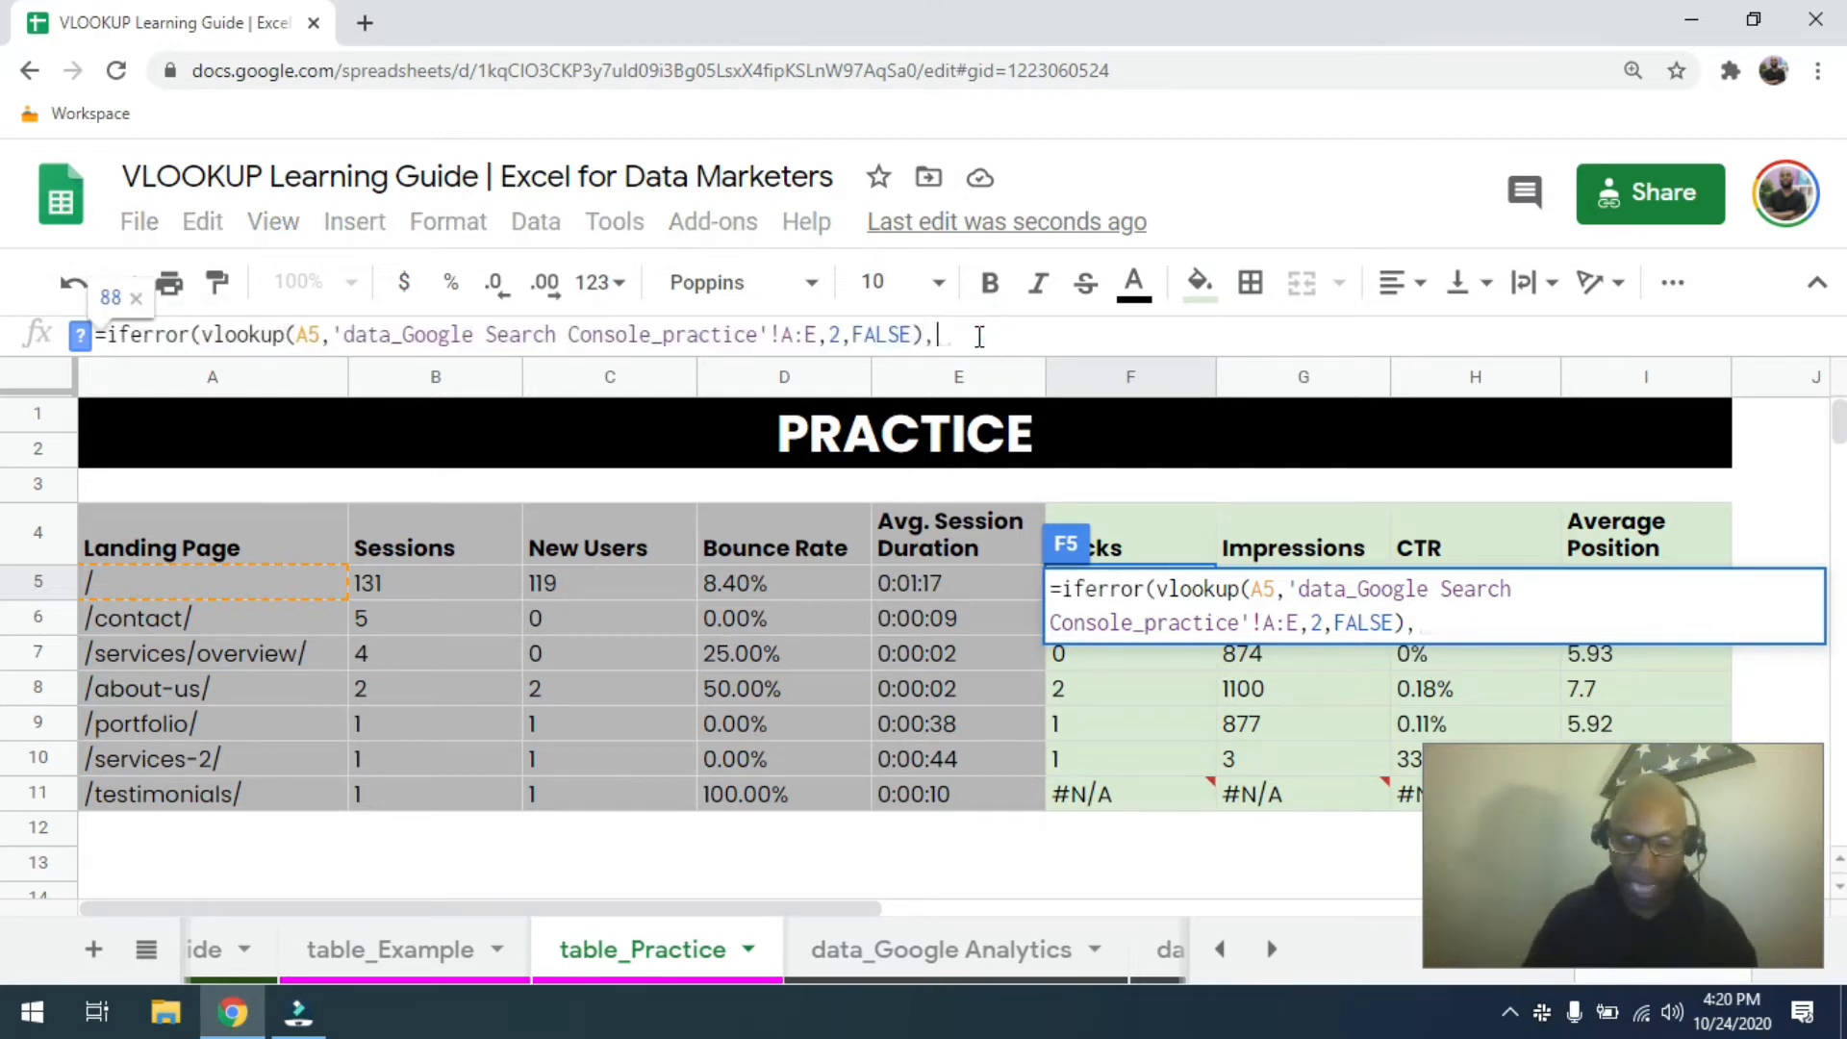
text(0)
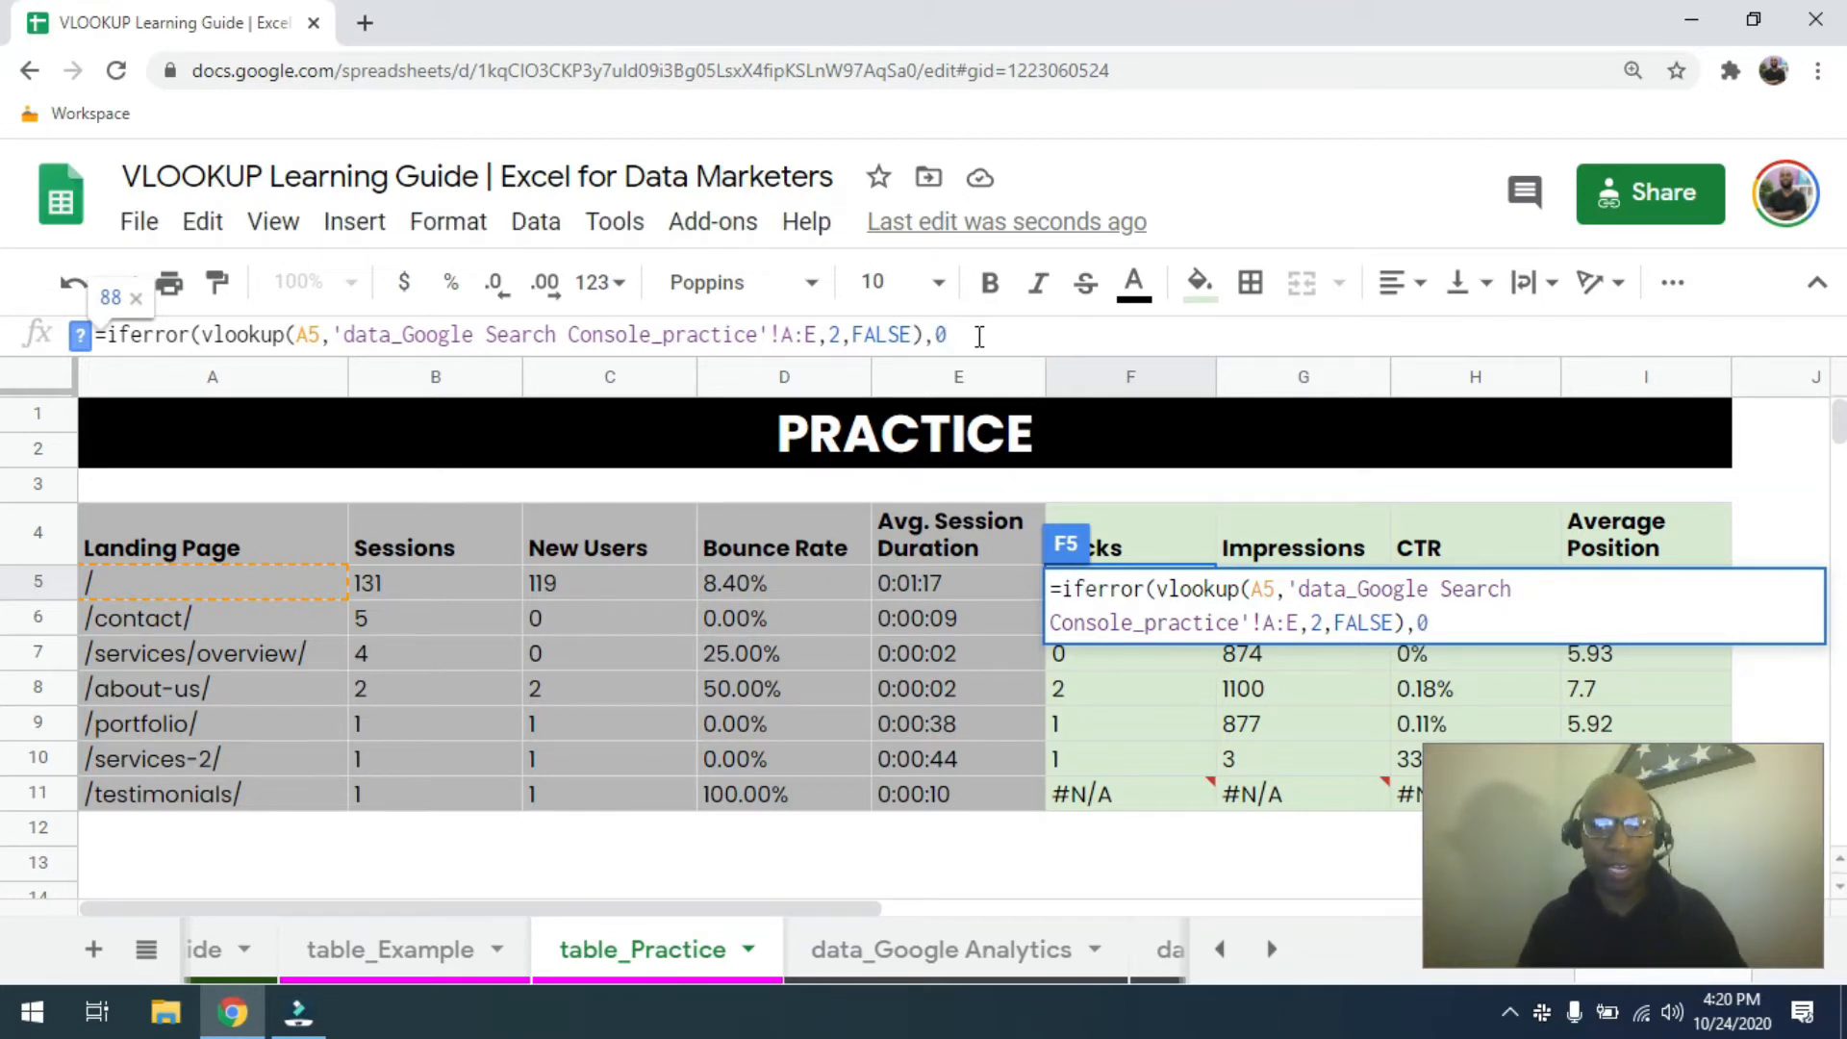
key(Return)
Copy the IFERROR formula from F5 down the Clicks column through F11 and check the formula in F11.
click(1147, 580)
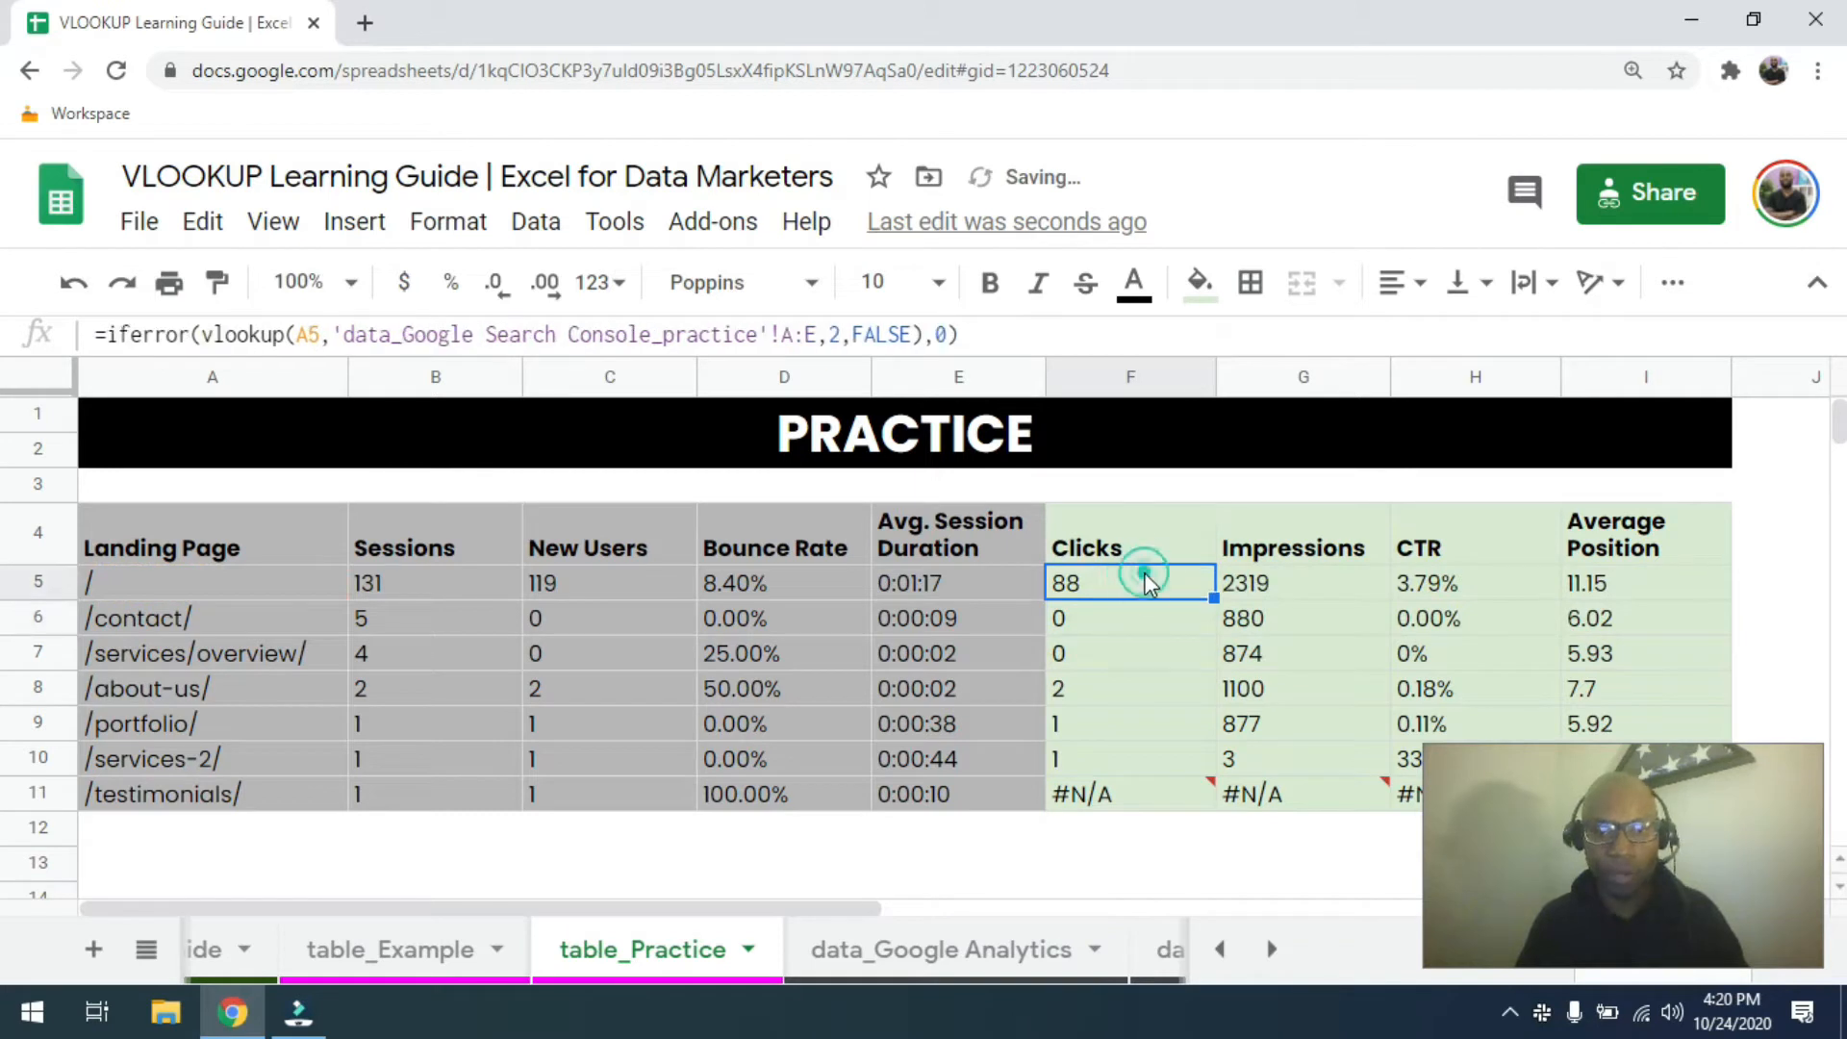
key(ctrl+c)
key(ctrl+shift+Down)
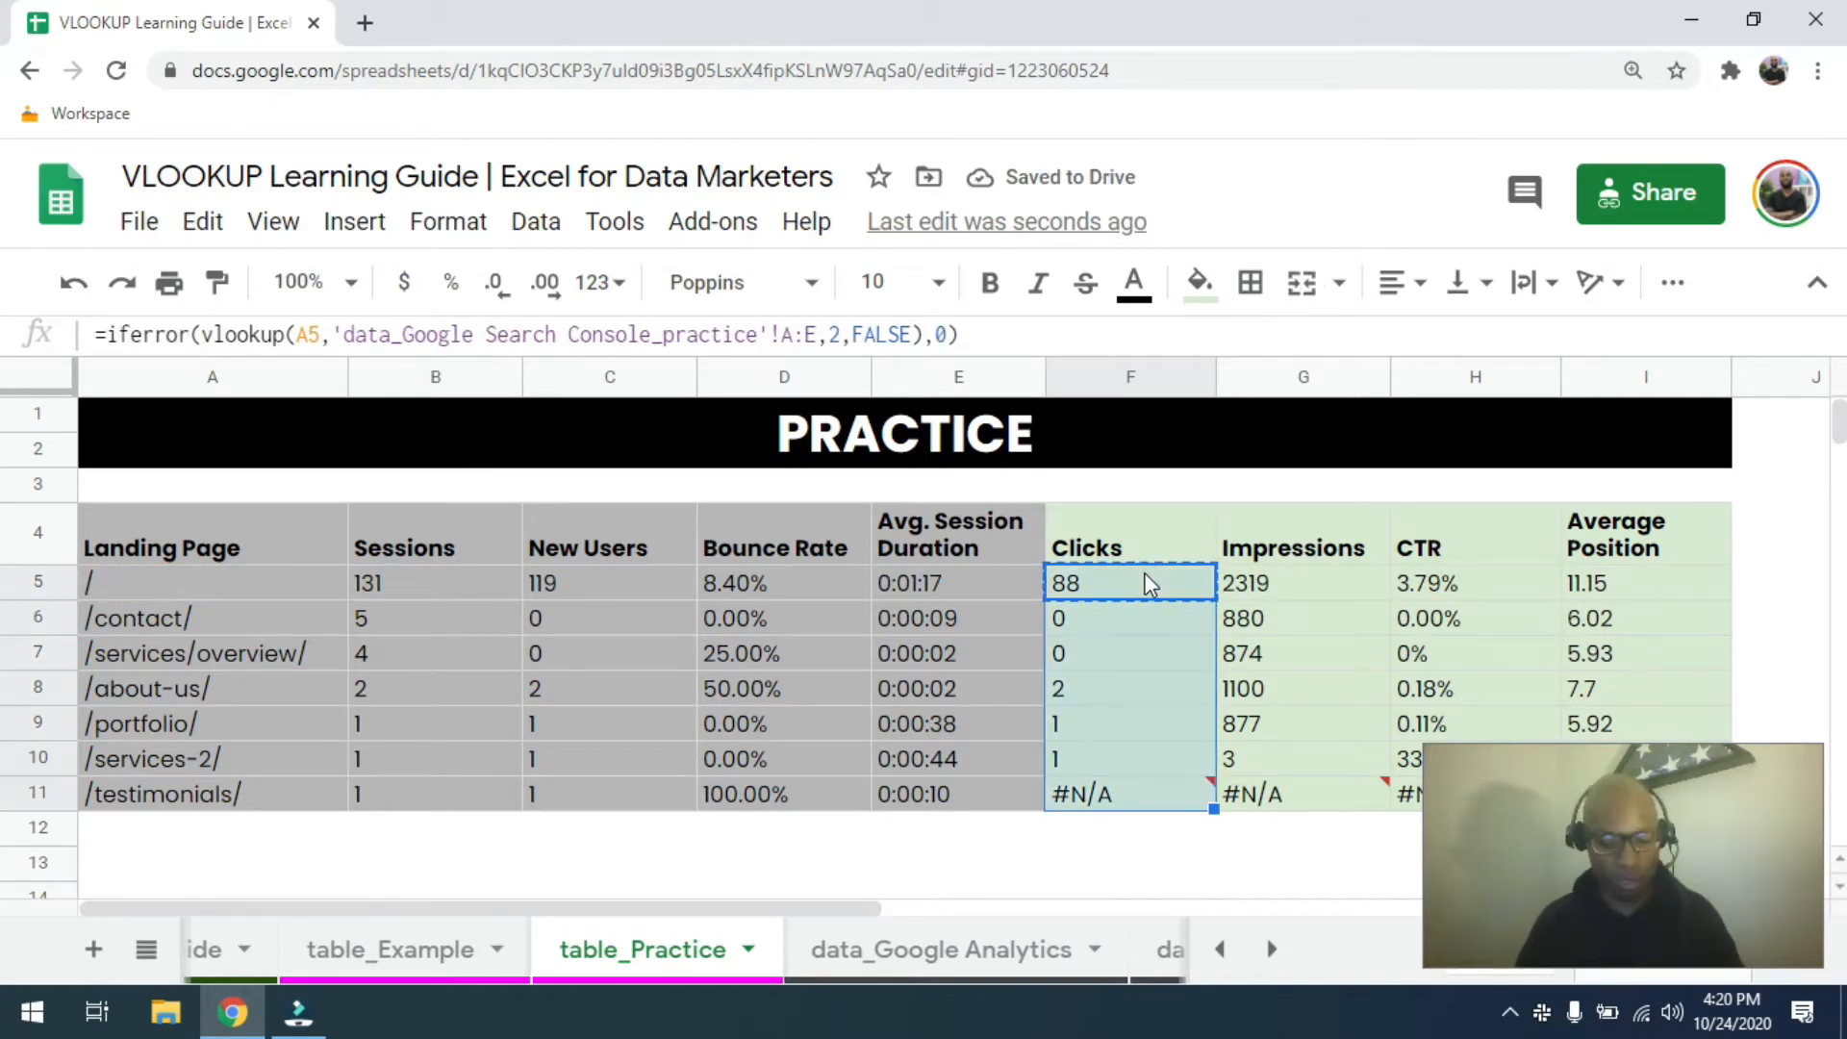
key(ctrl+v)
click(1147, 805)
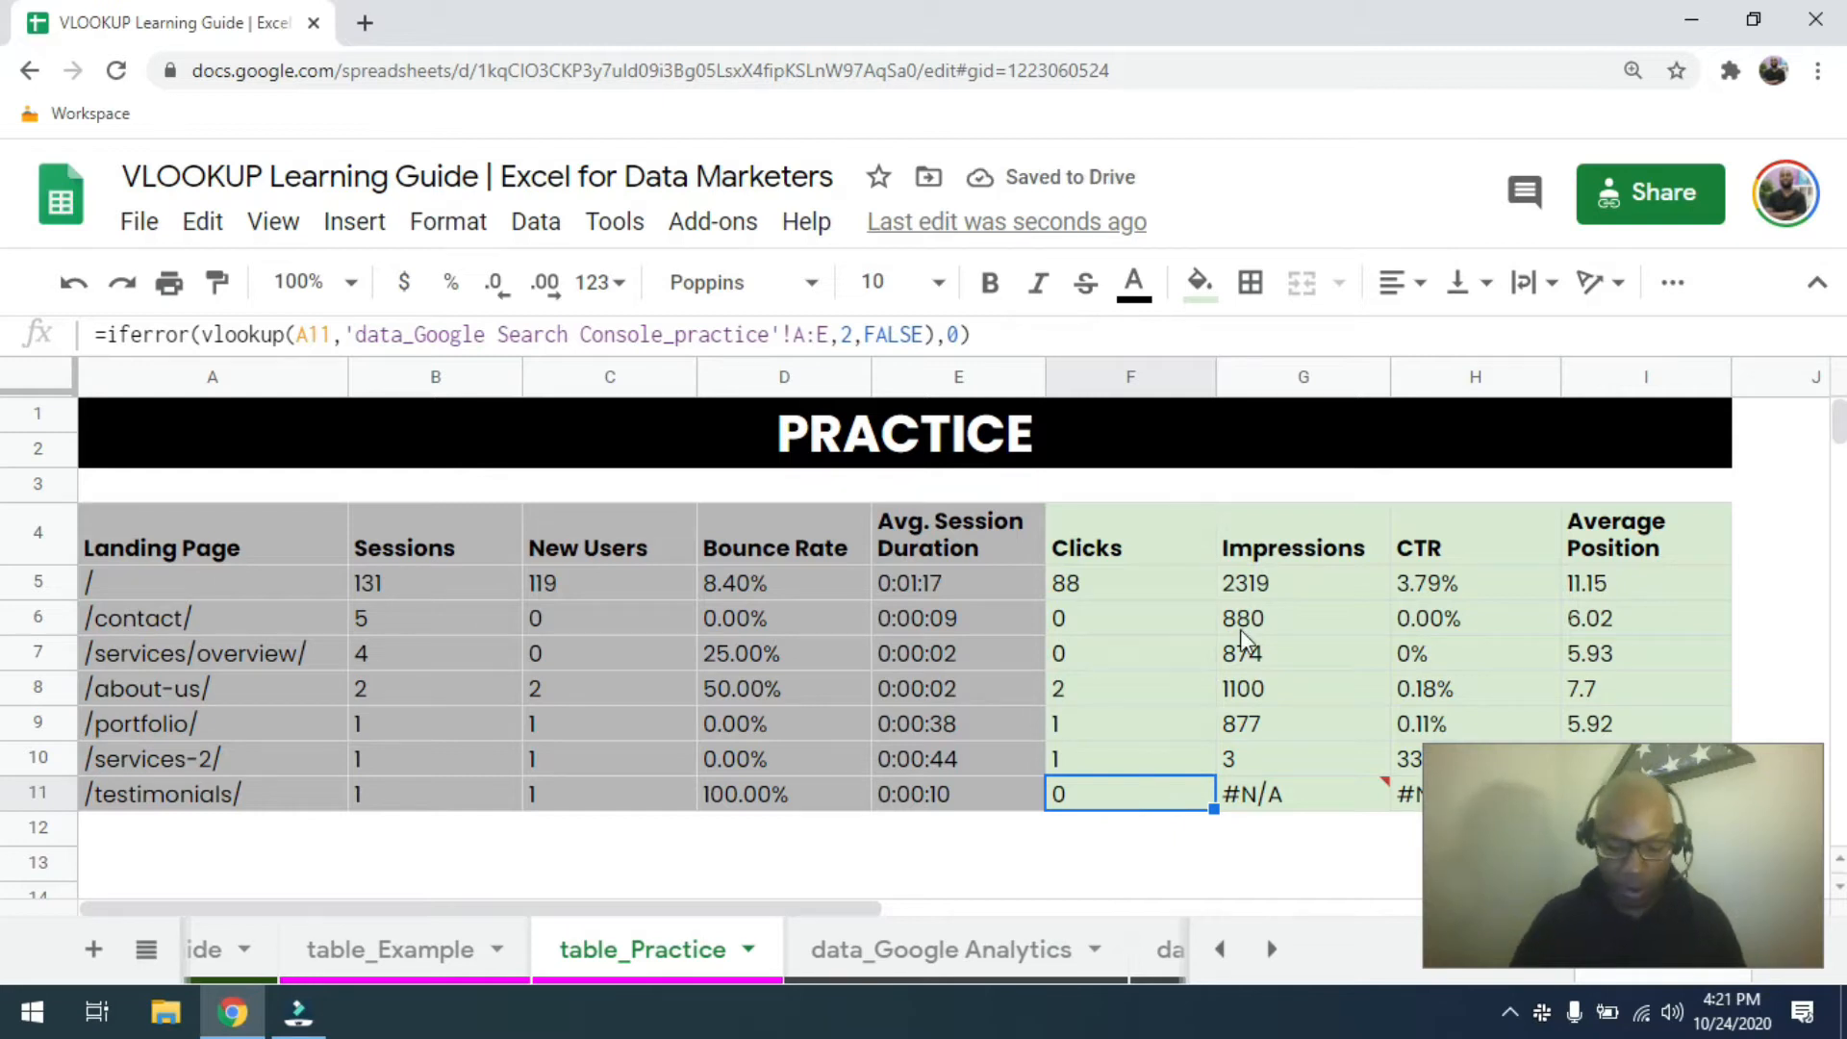
Wrap the Impressions VLOOKUP in G5 in IFERROR with 0 as the fallback value.
key(ctrl+0)
click(1041, 471)
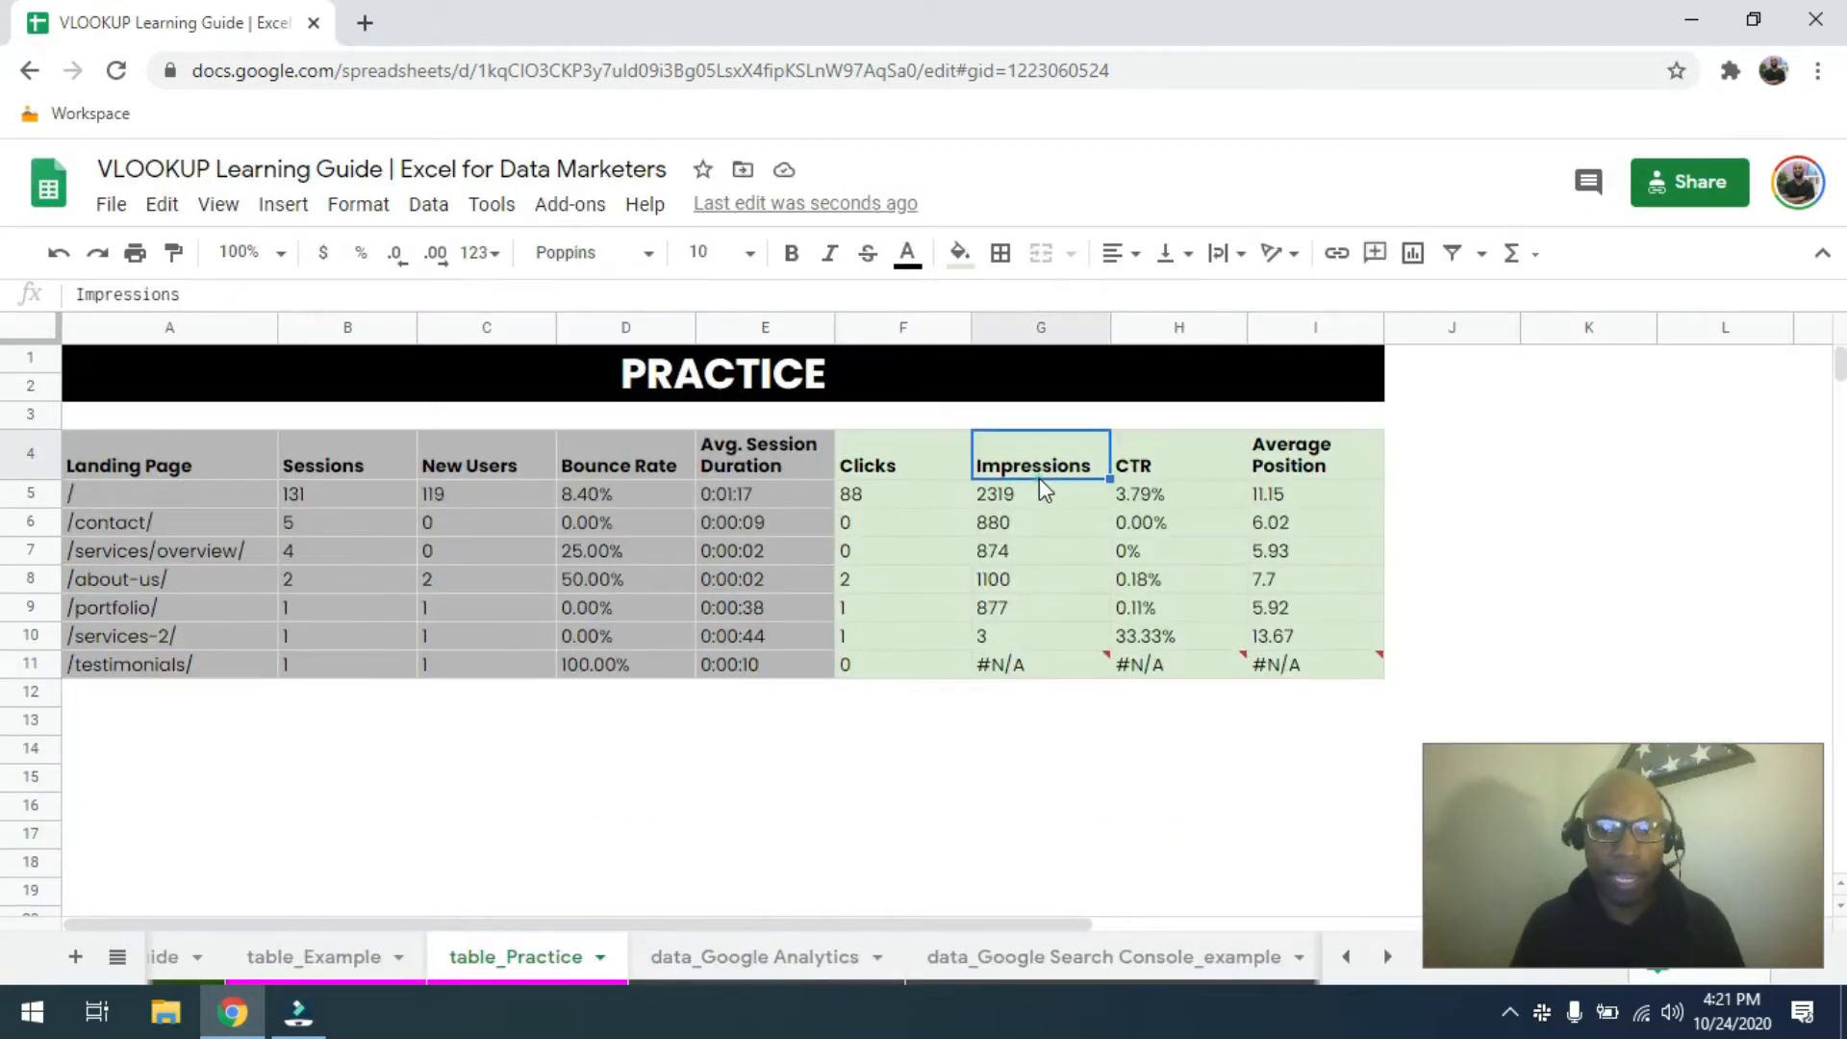
click(1039, 490)
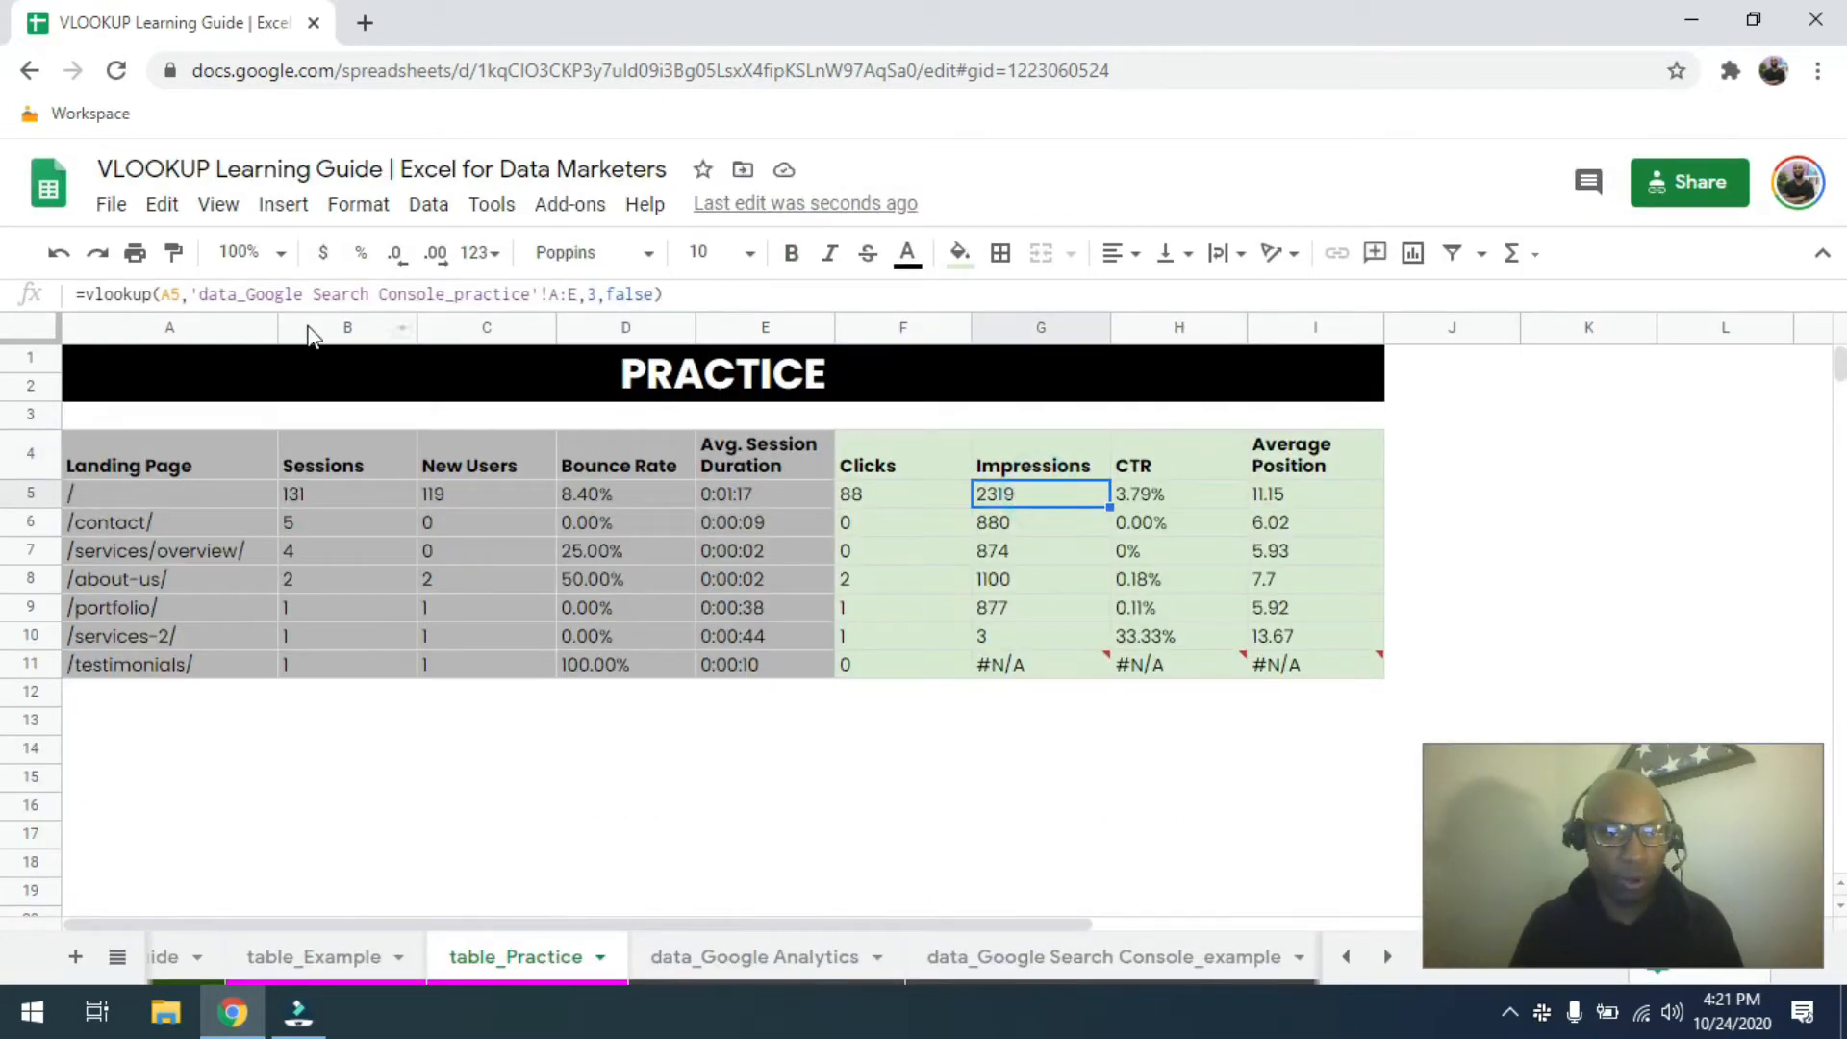
click(87, 293)
text(iferror()
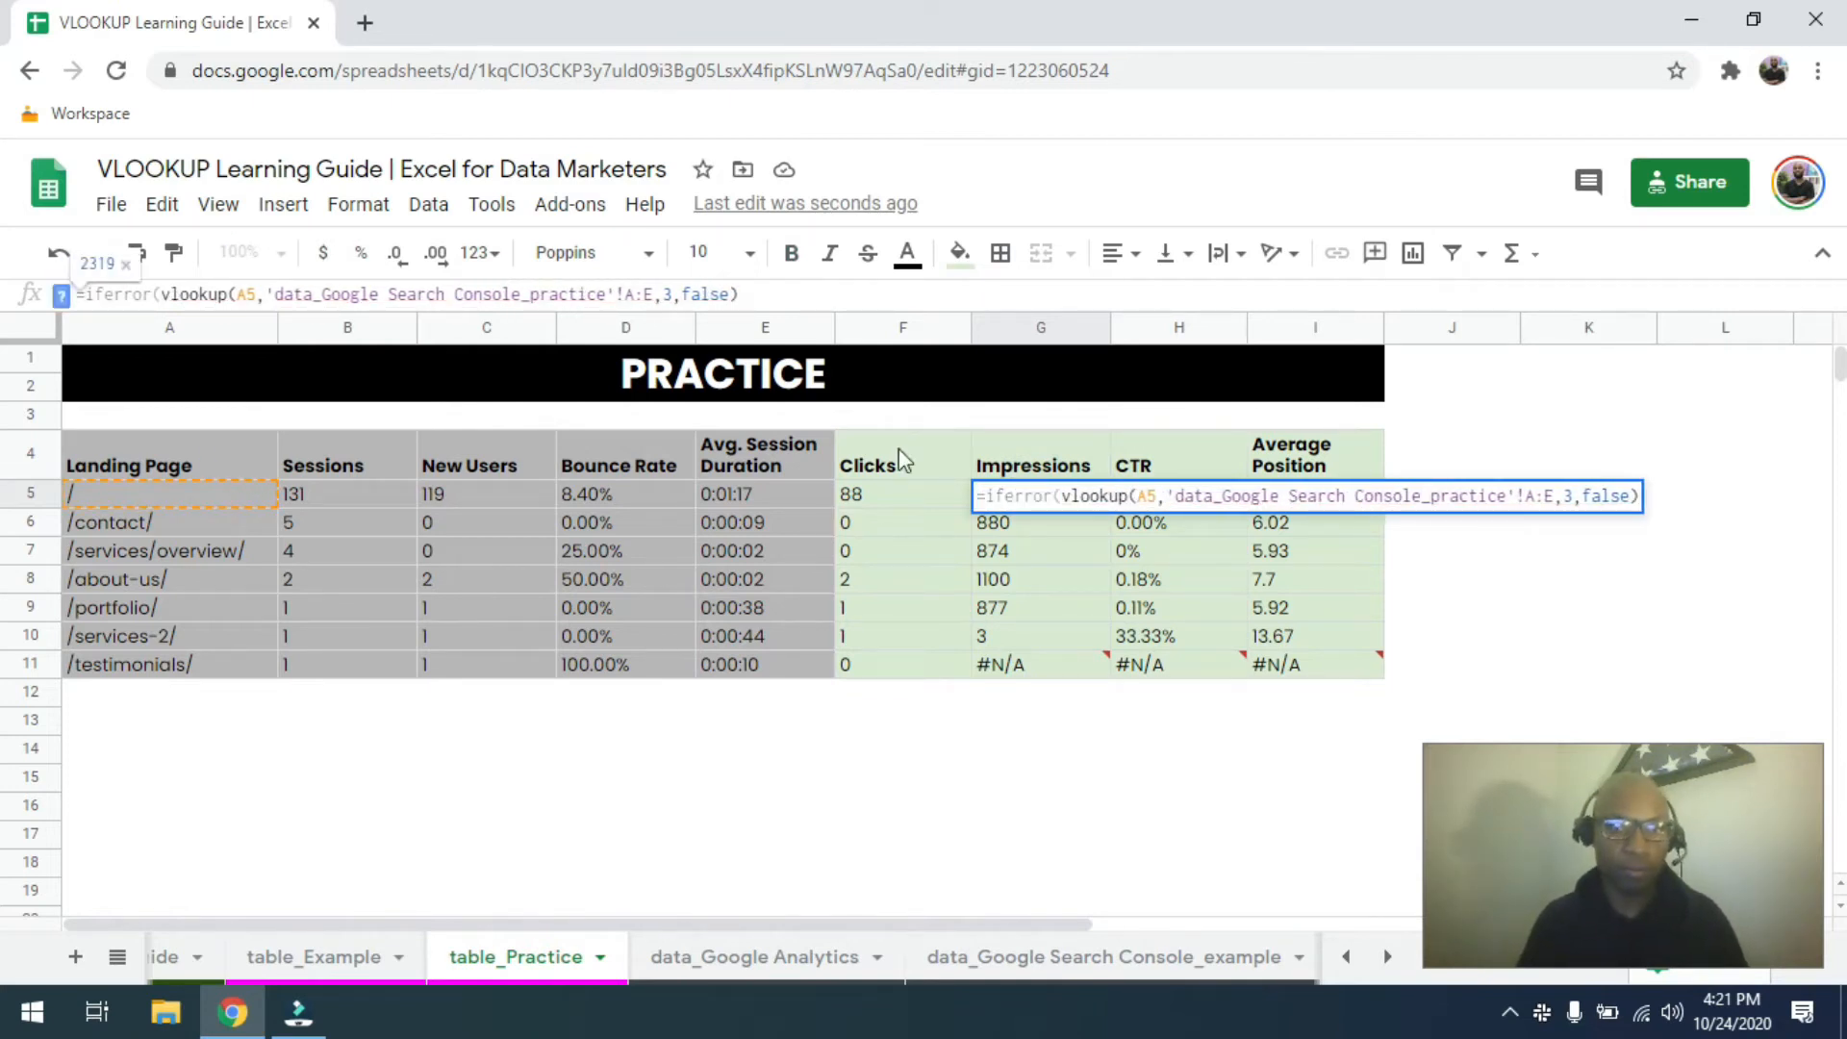
click(810, 296)
text(,0)
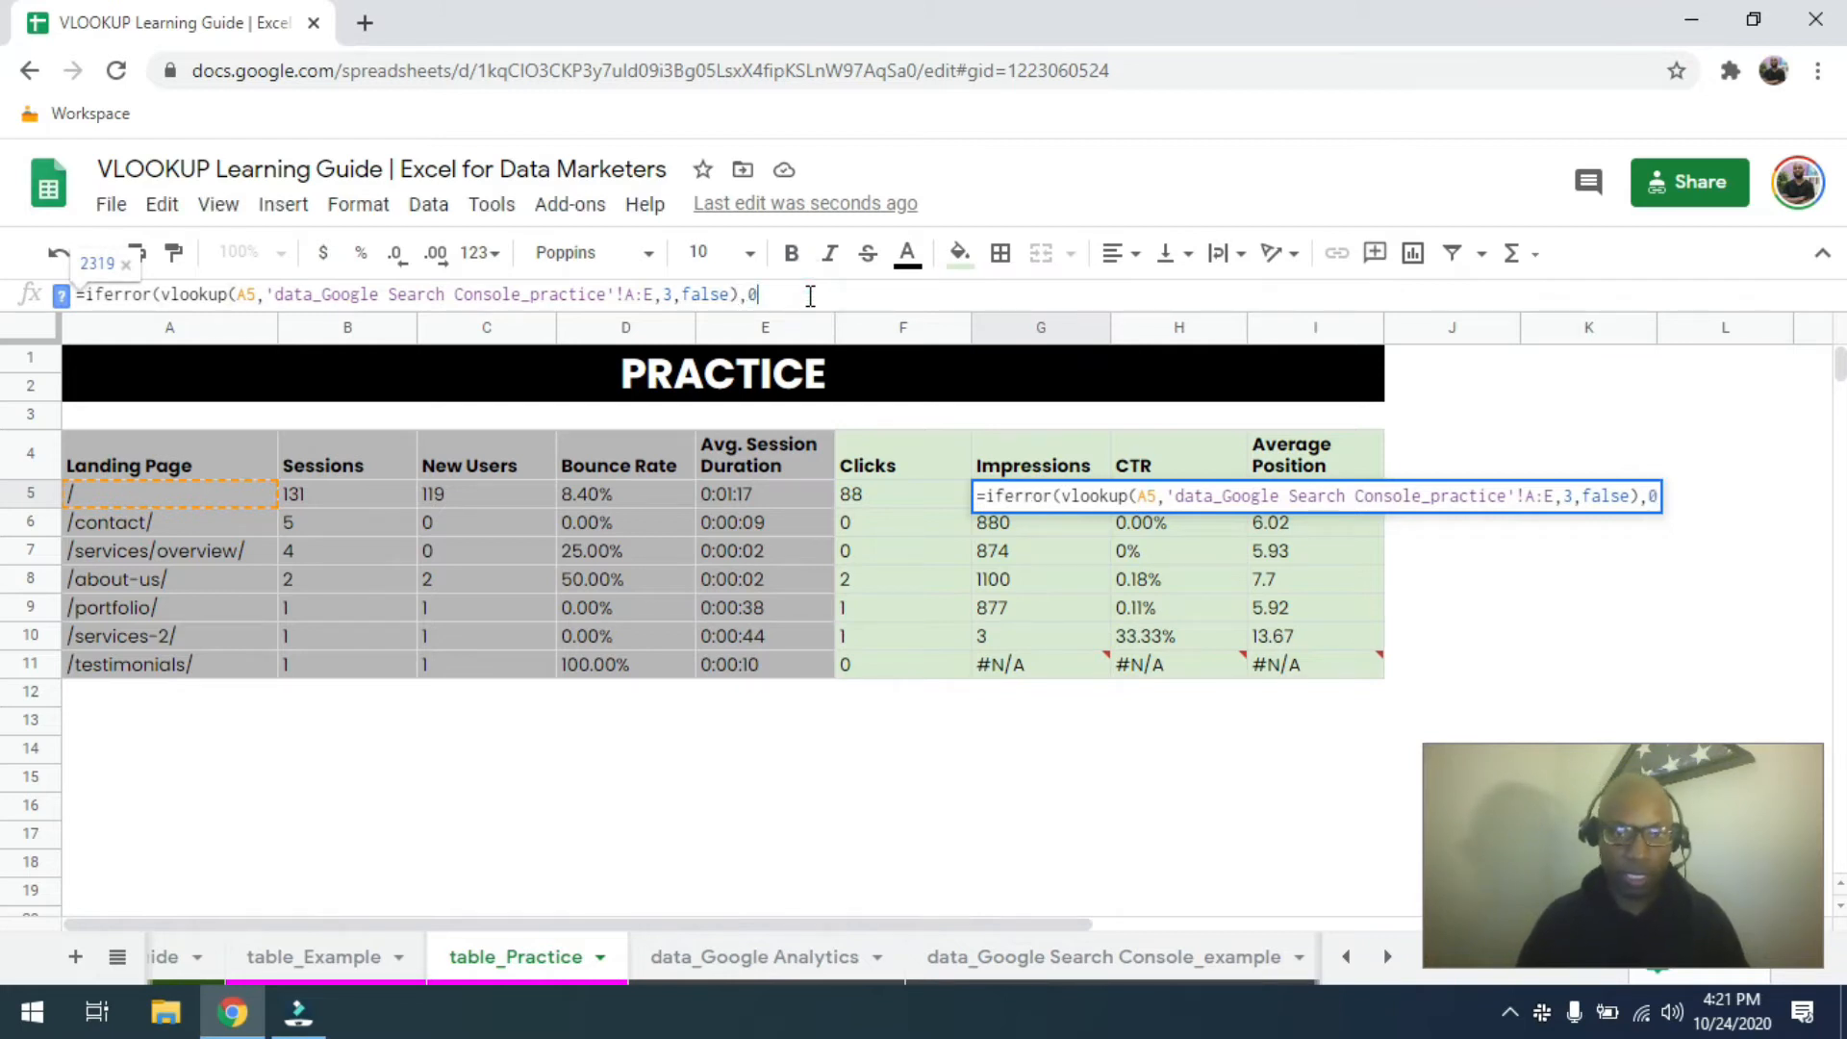
key(Return)
Copy the IFERROR formula from G5 down the Impressions column through G11.
key(Up)
key(ctrl+shift+Down)
key(ctrl+v)
Wrap the CTR VLOOKUP in H5 in IFERROR with 0 as the fallback value.
key(Right)
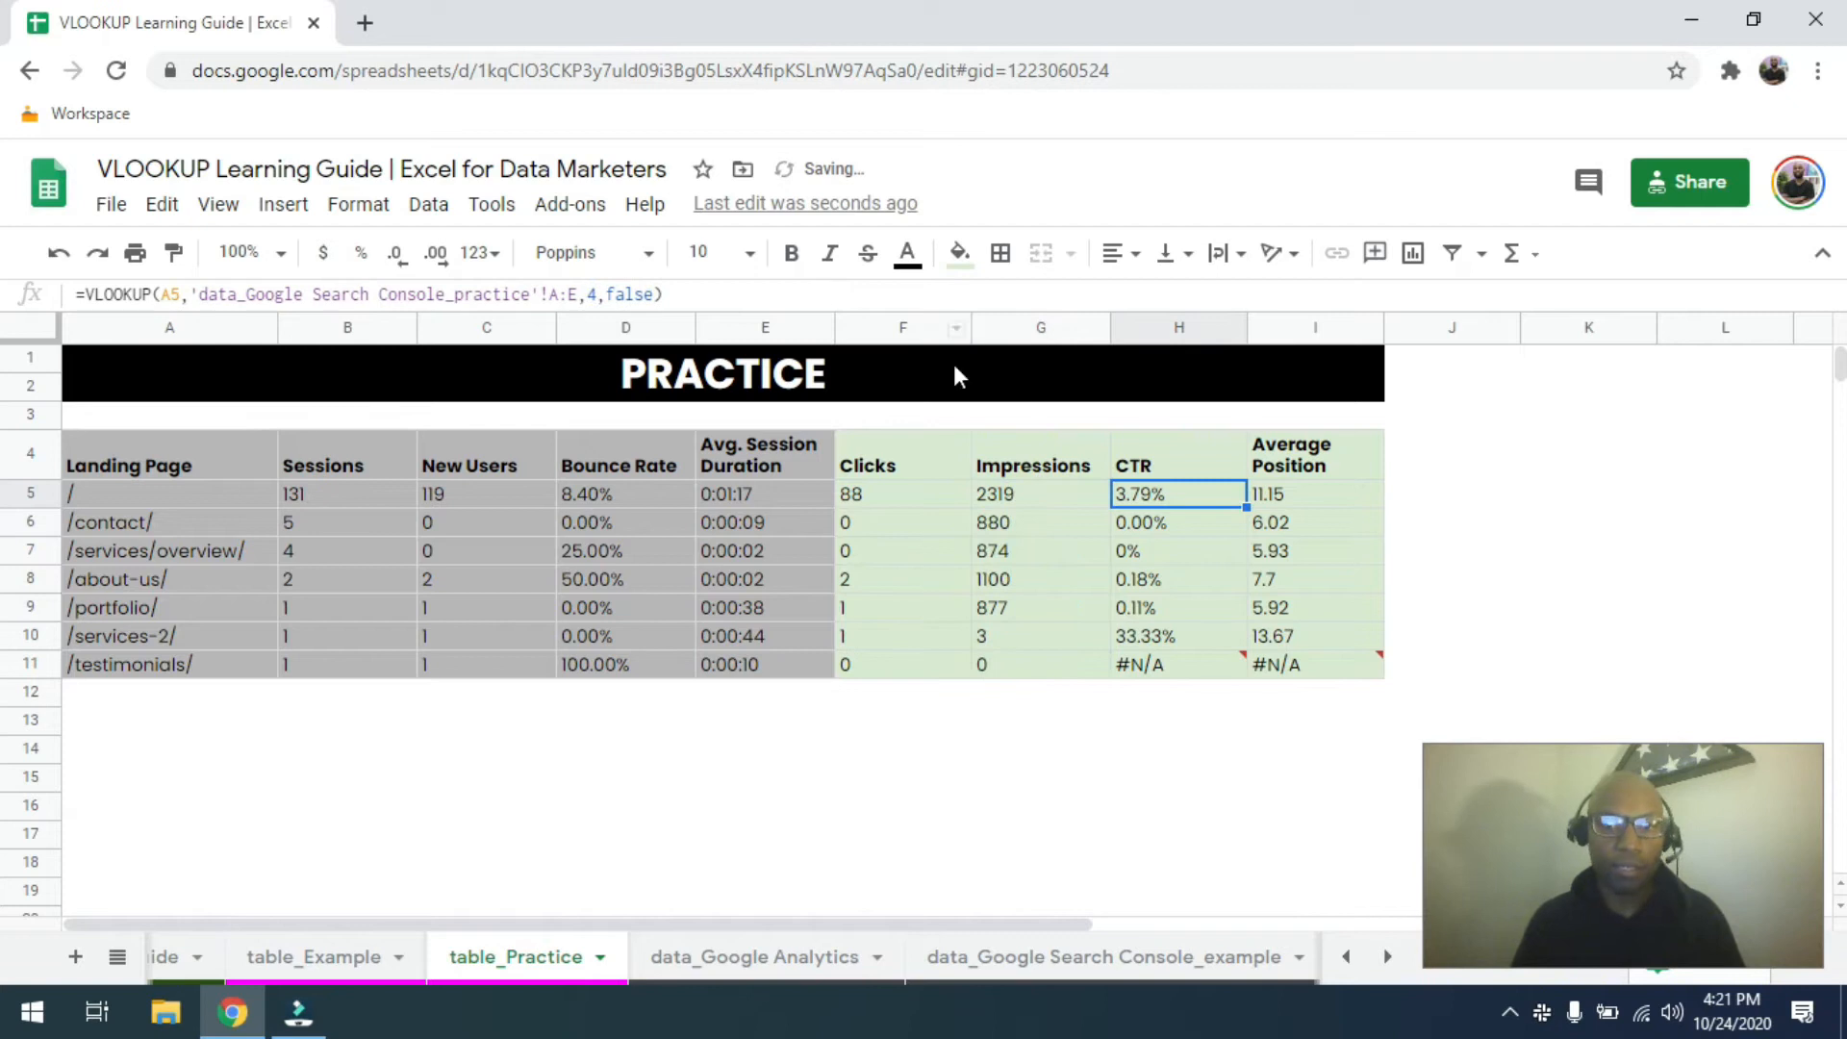
click(84, 295)
text(iferror)
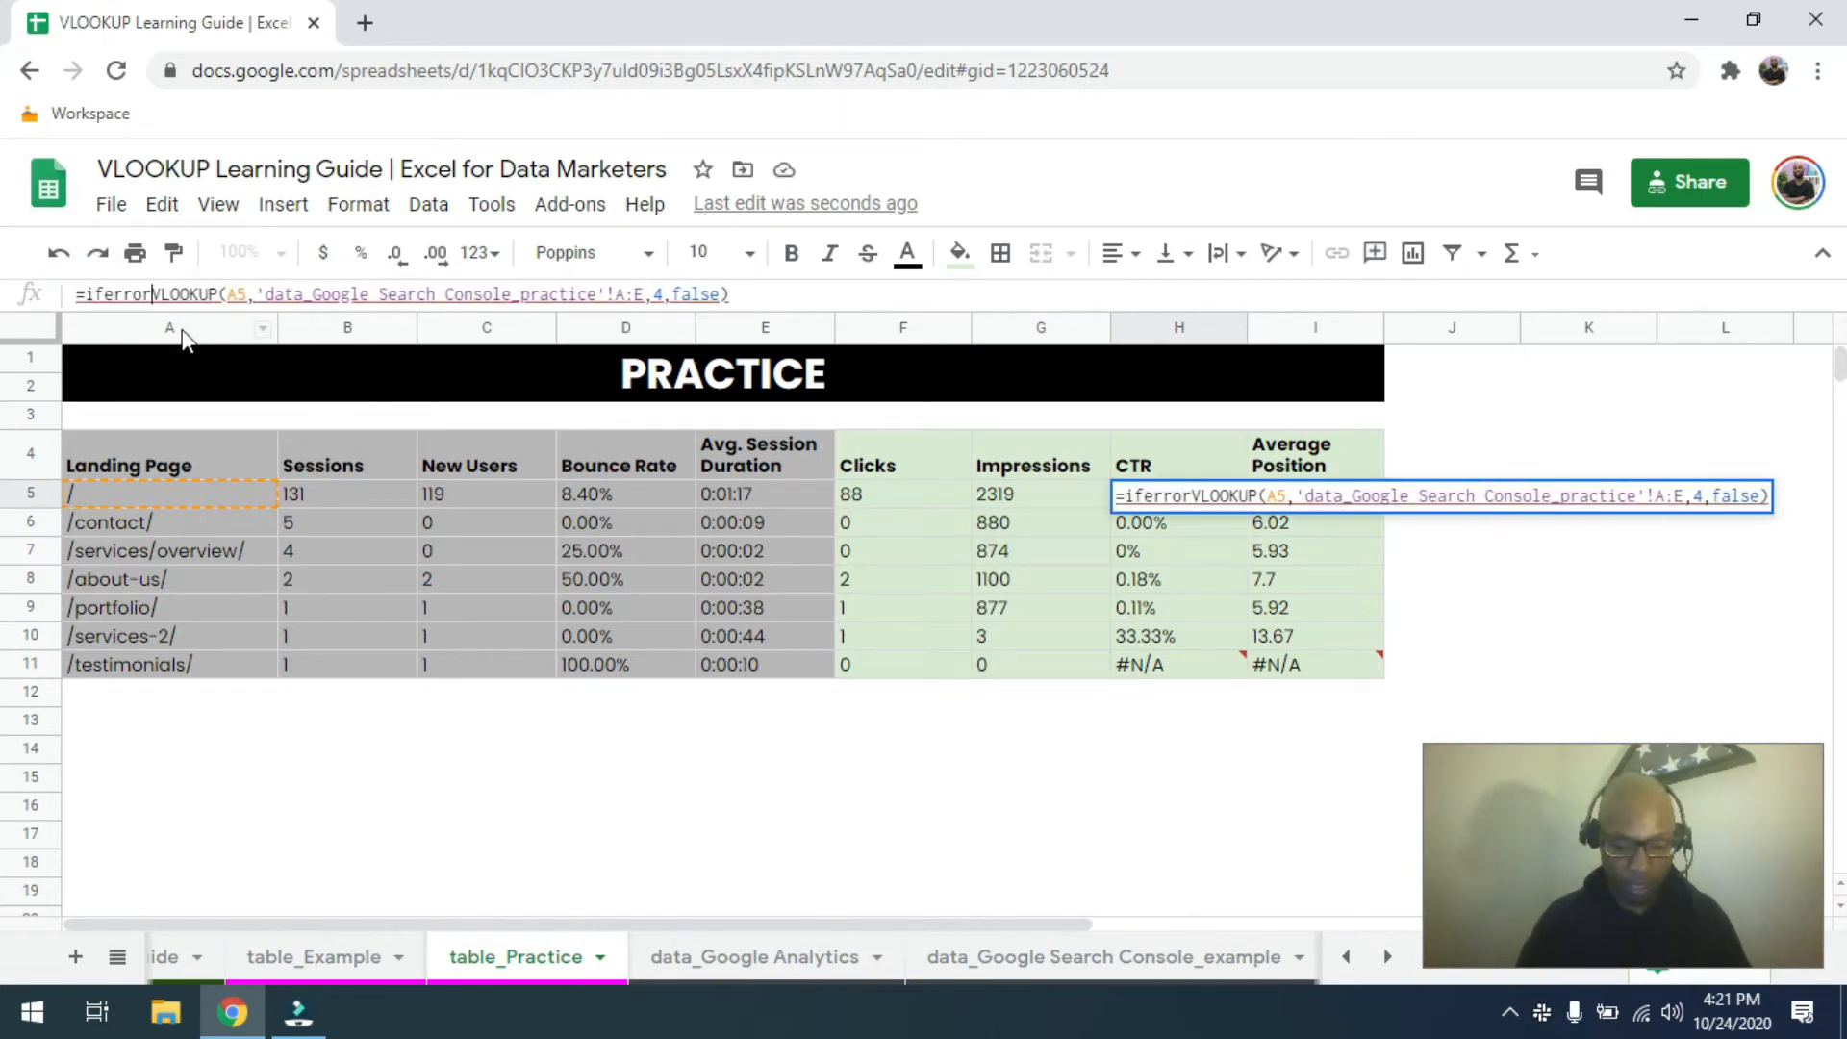
text(()
click(748, 289)
text(,)
key(Return)
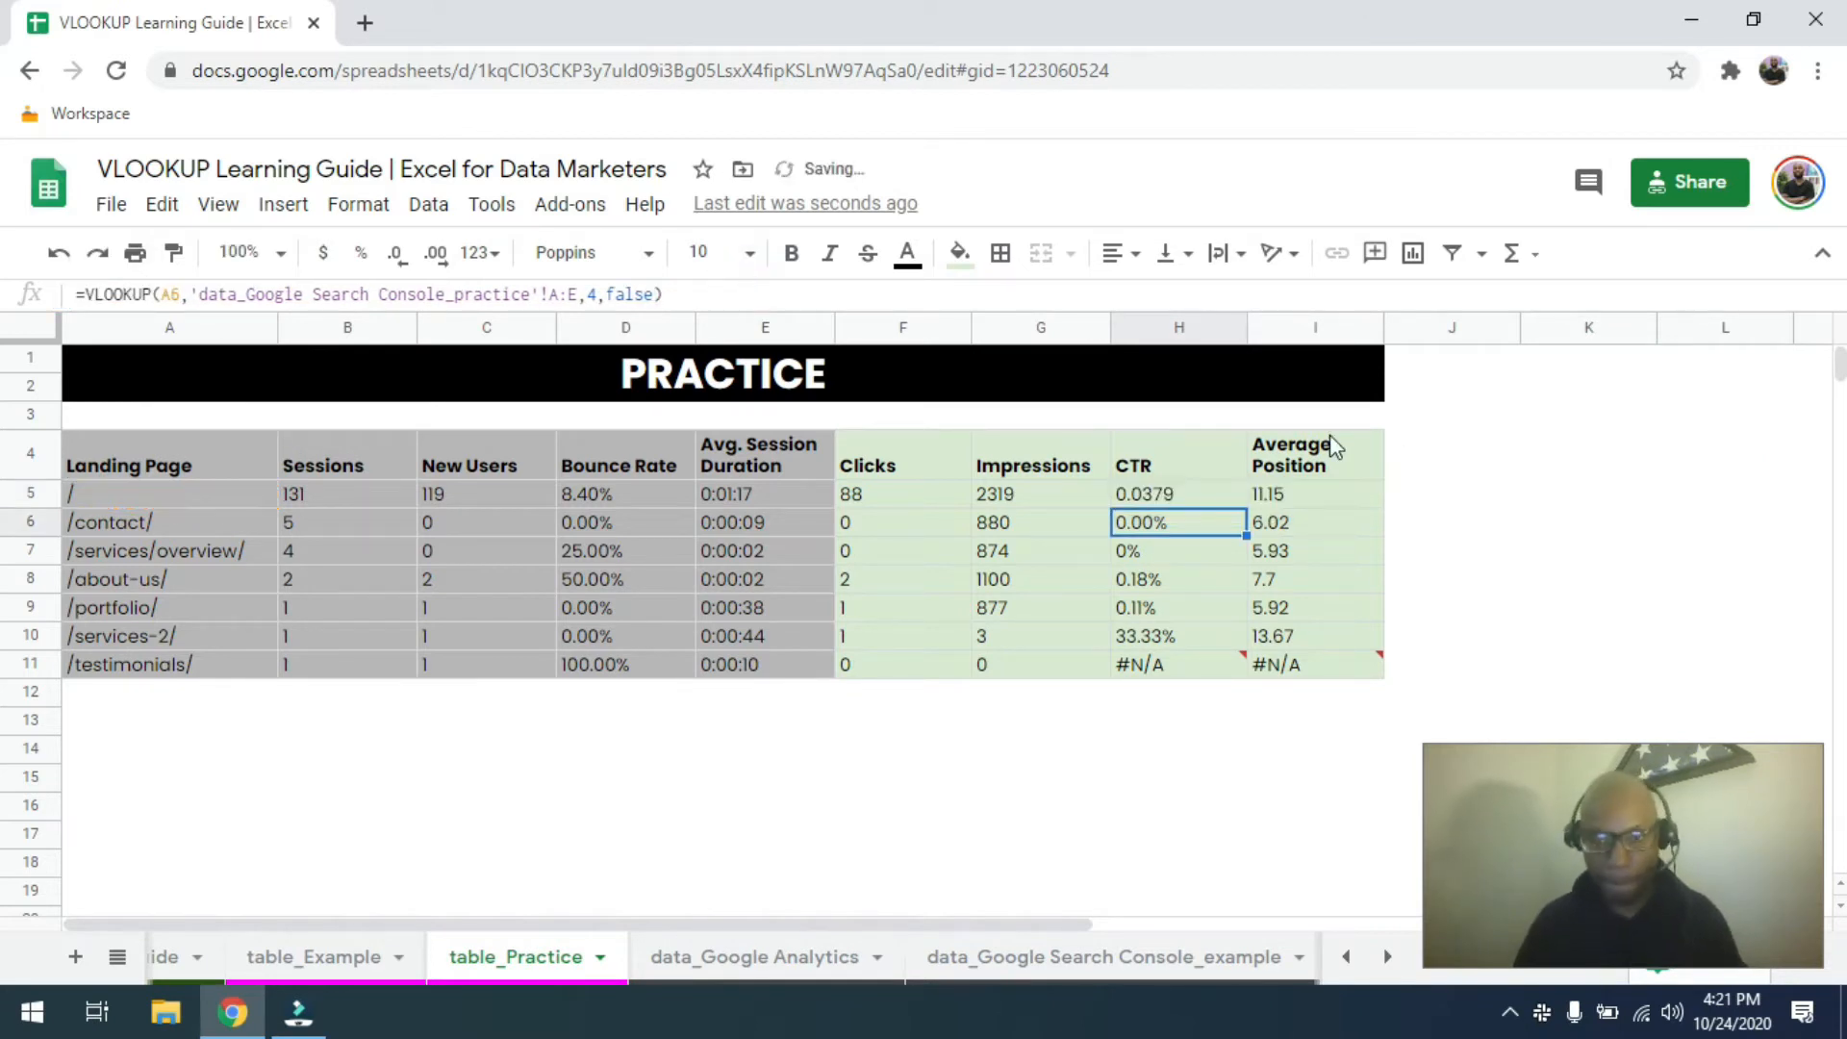
Copy the IFERROR formula from H5 down through H11 and format these CTR cells as Percent.
key(Up)
key(ctrl+shift+Down)
key(ctrl+v)
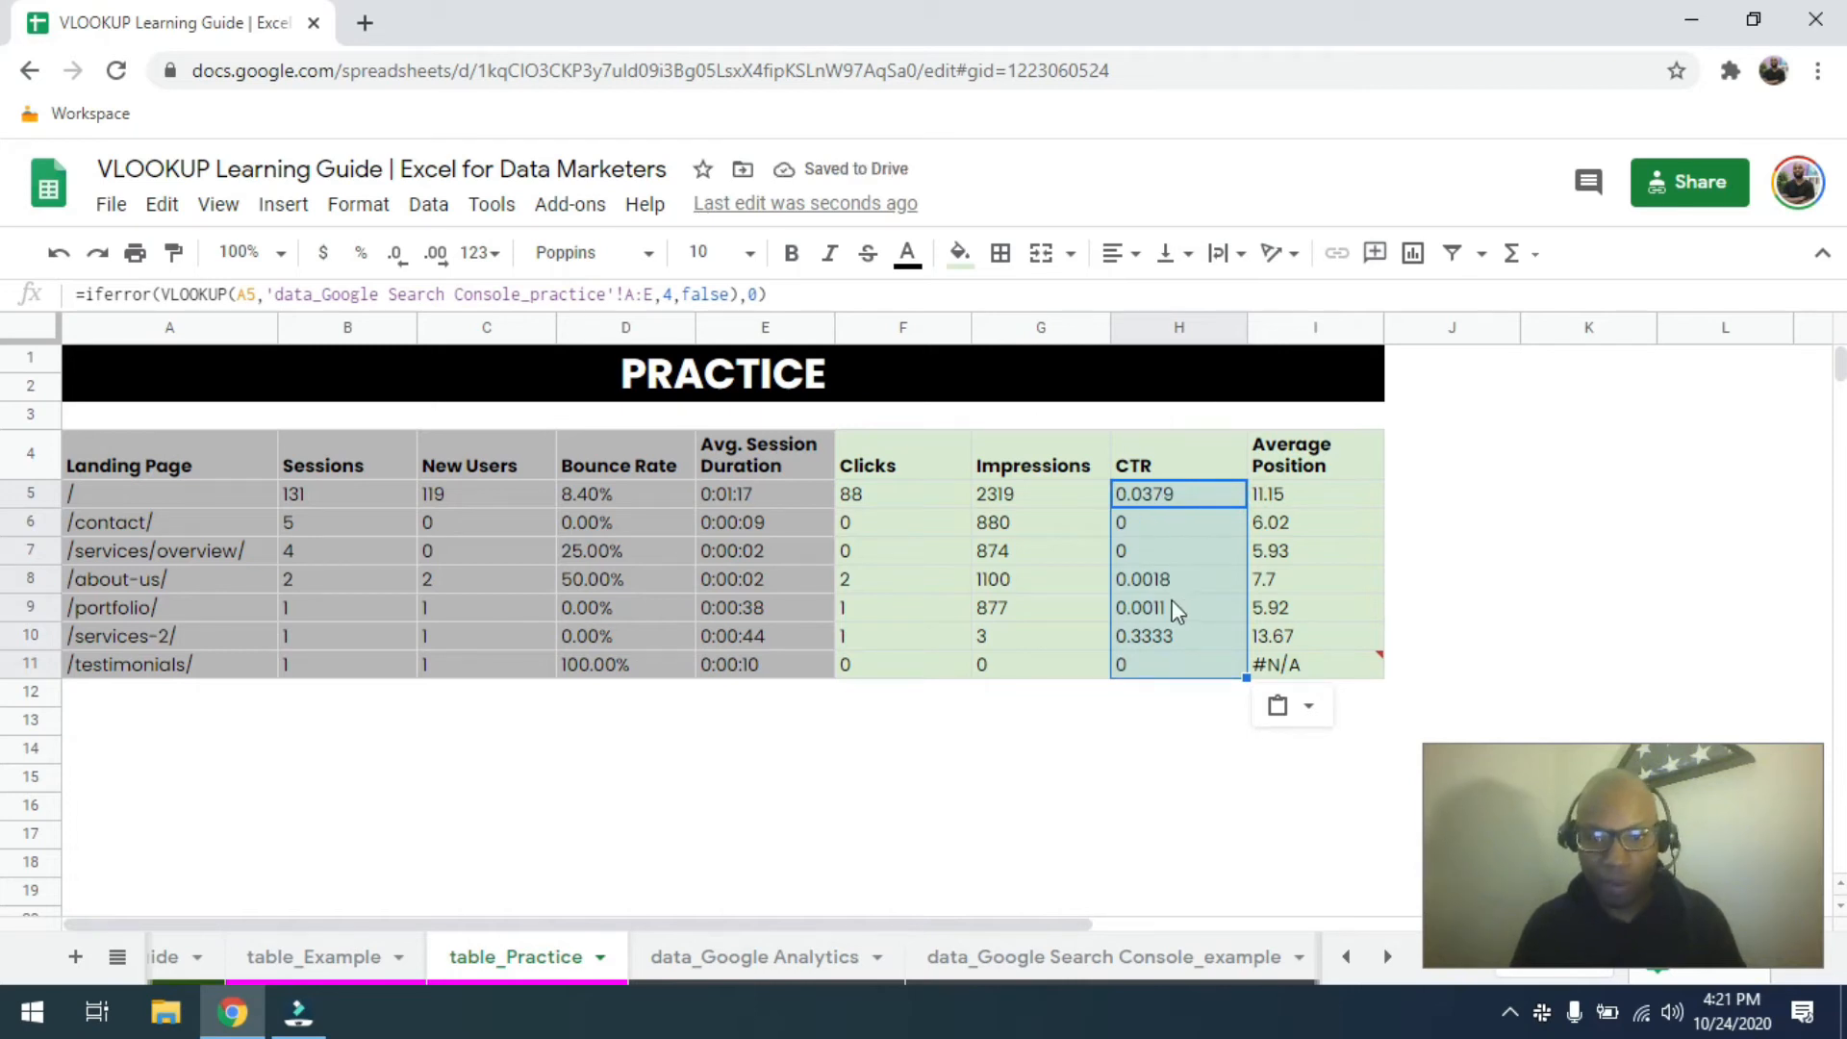
click(358, 205)
mouse_move(414, 322)
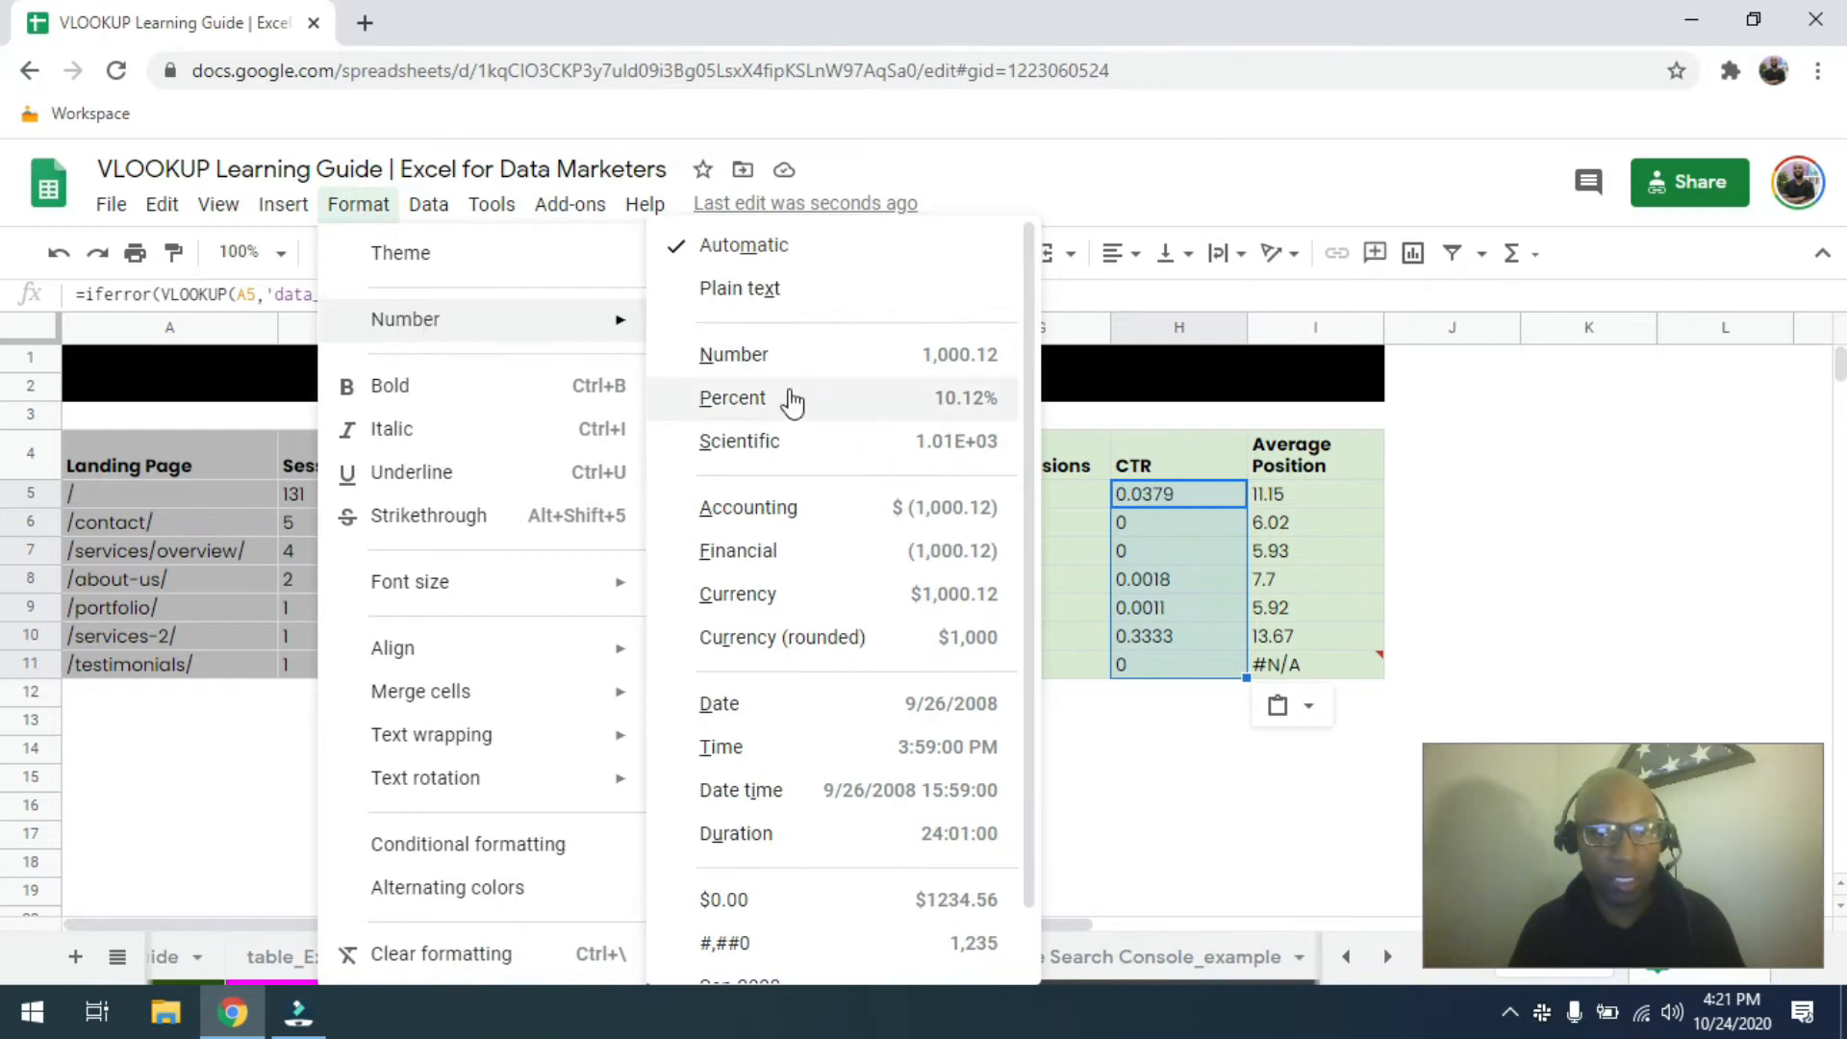
click(792, 391)
Wrap the Average Position VLOOKUP in I5 in IFERROR with 0 as the fallback value.
click(1316, 507)
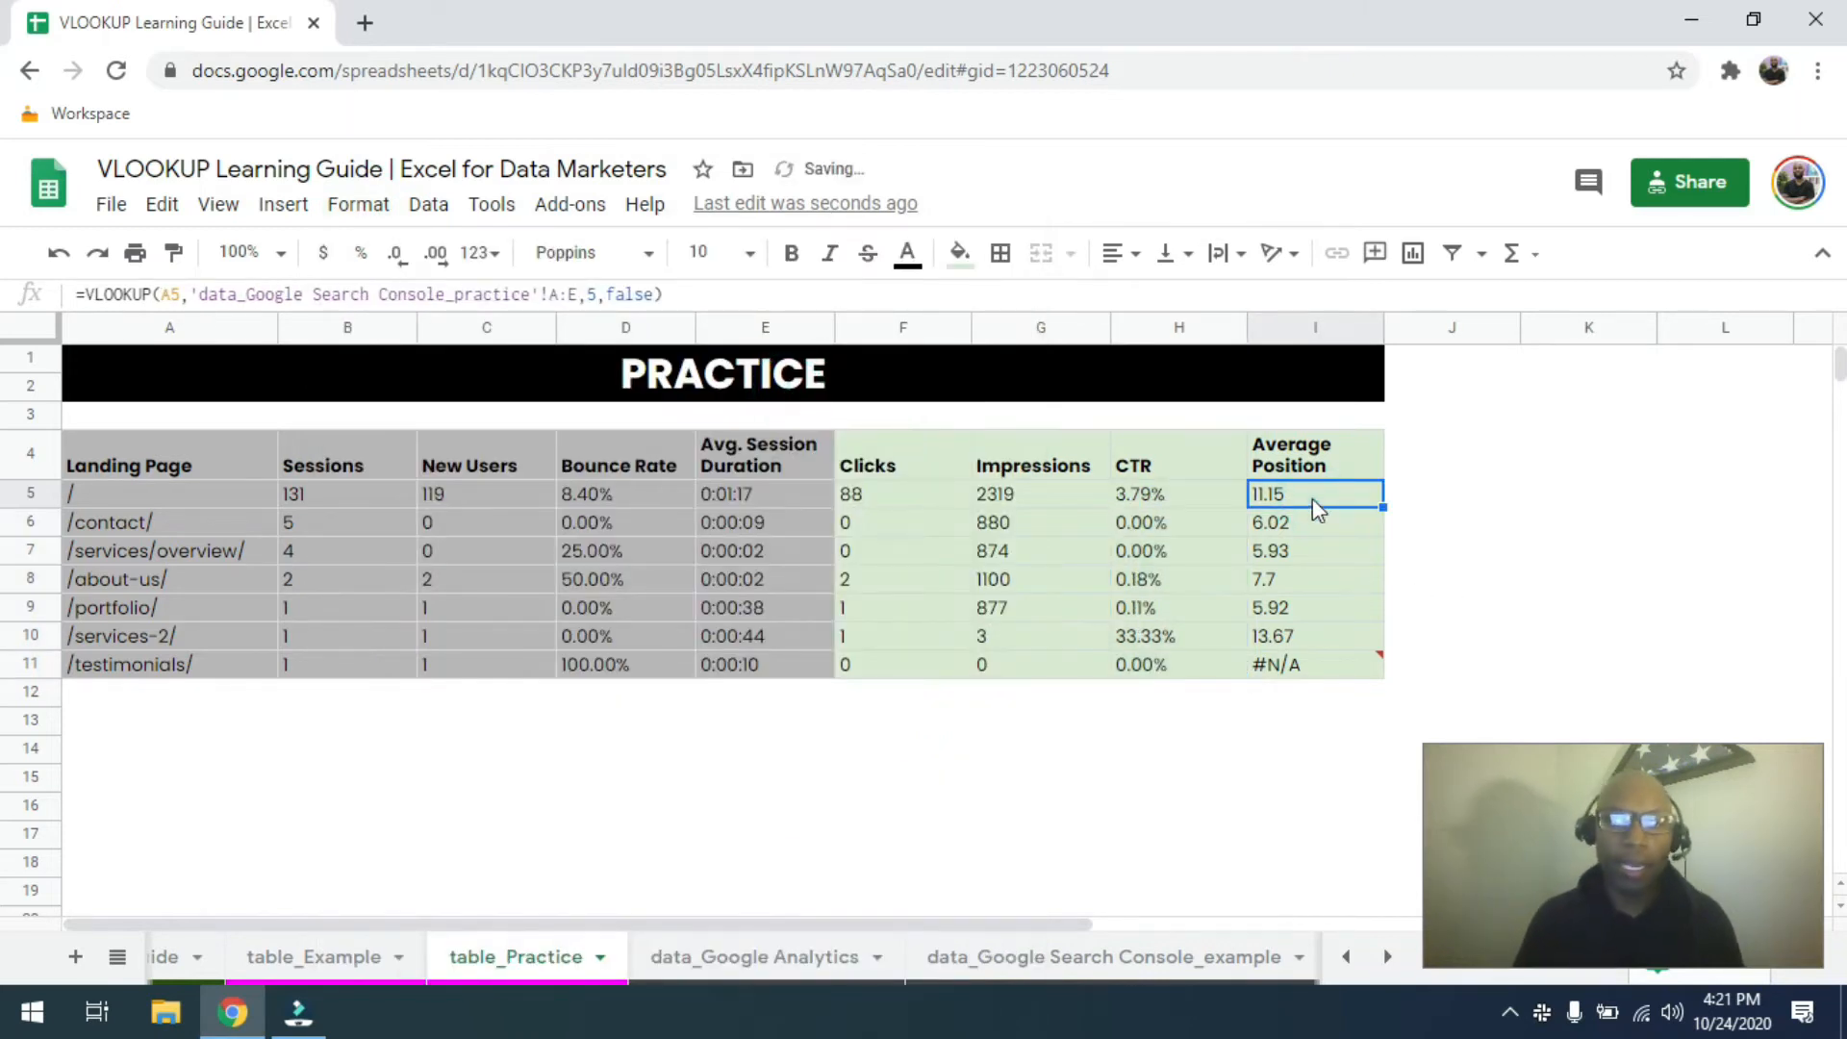
click(83, 294)
text(iferror()
click(743, 294)
text(),0)
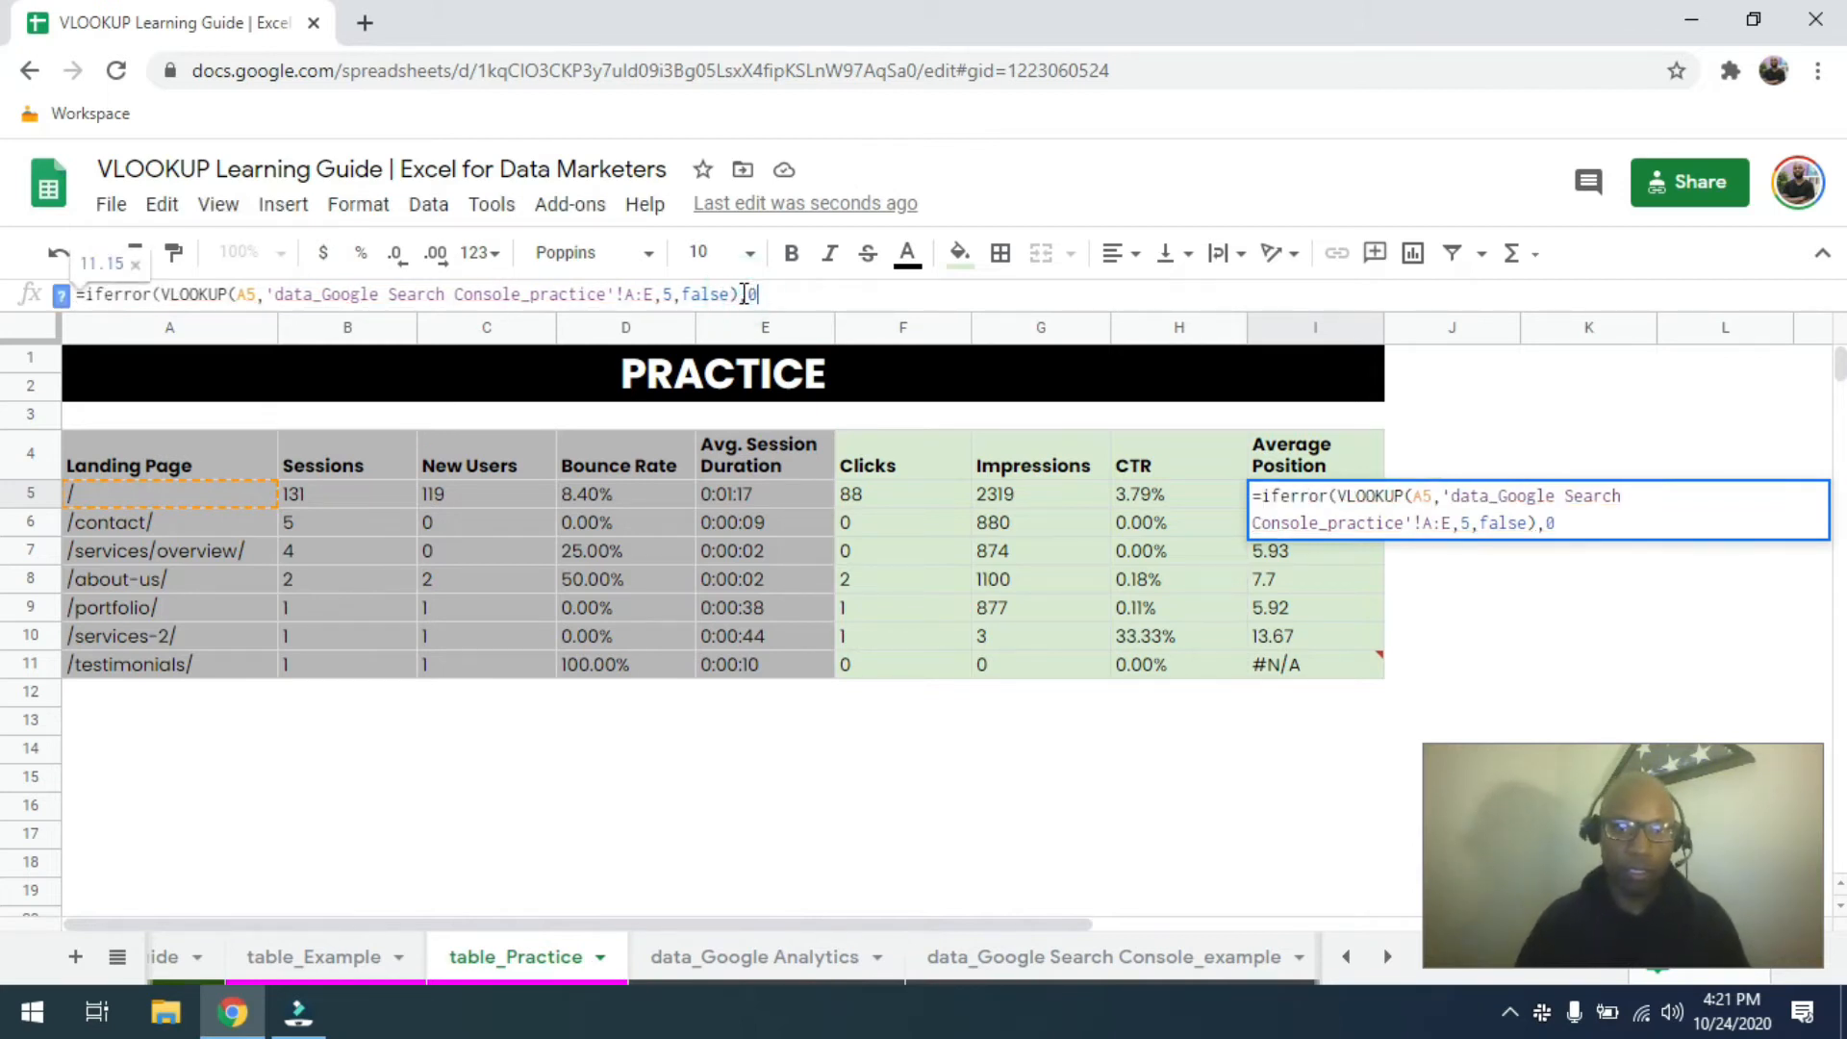
key(Return)
Copy the IFERROR formula from I5 down the Average Position column through I11 and check the Impressions formula in G11.
key(Up)
key(ctrl+c)
key(ctrl+shift+Down)
key(ctrl+v)
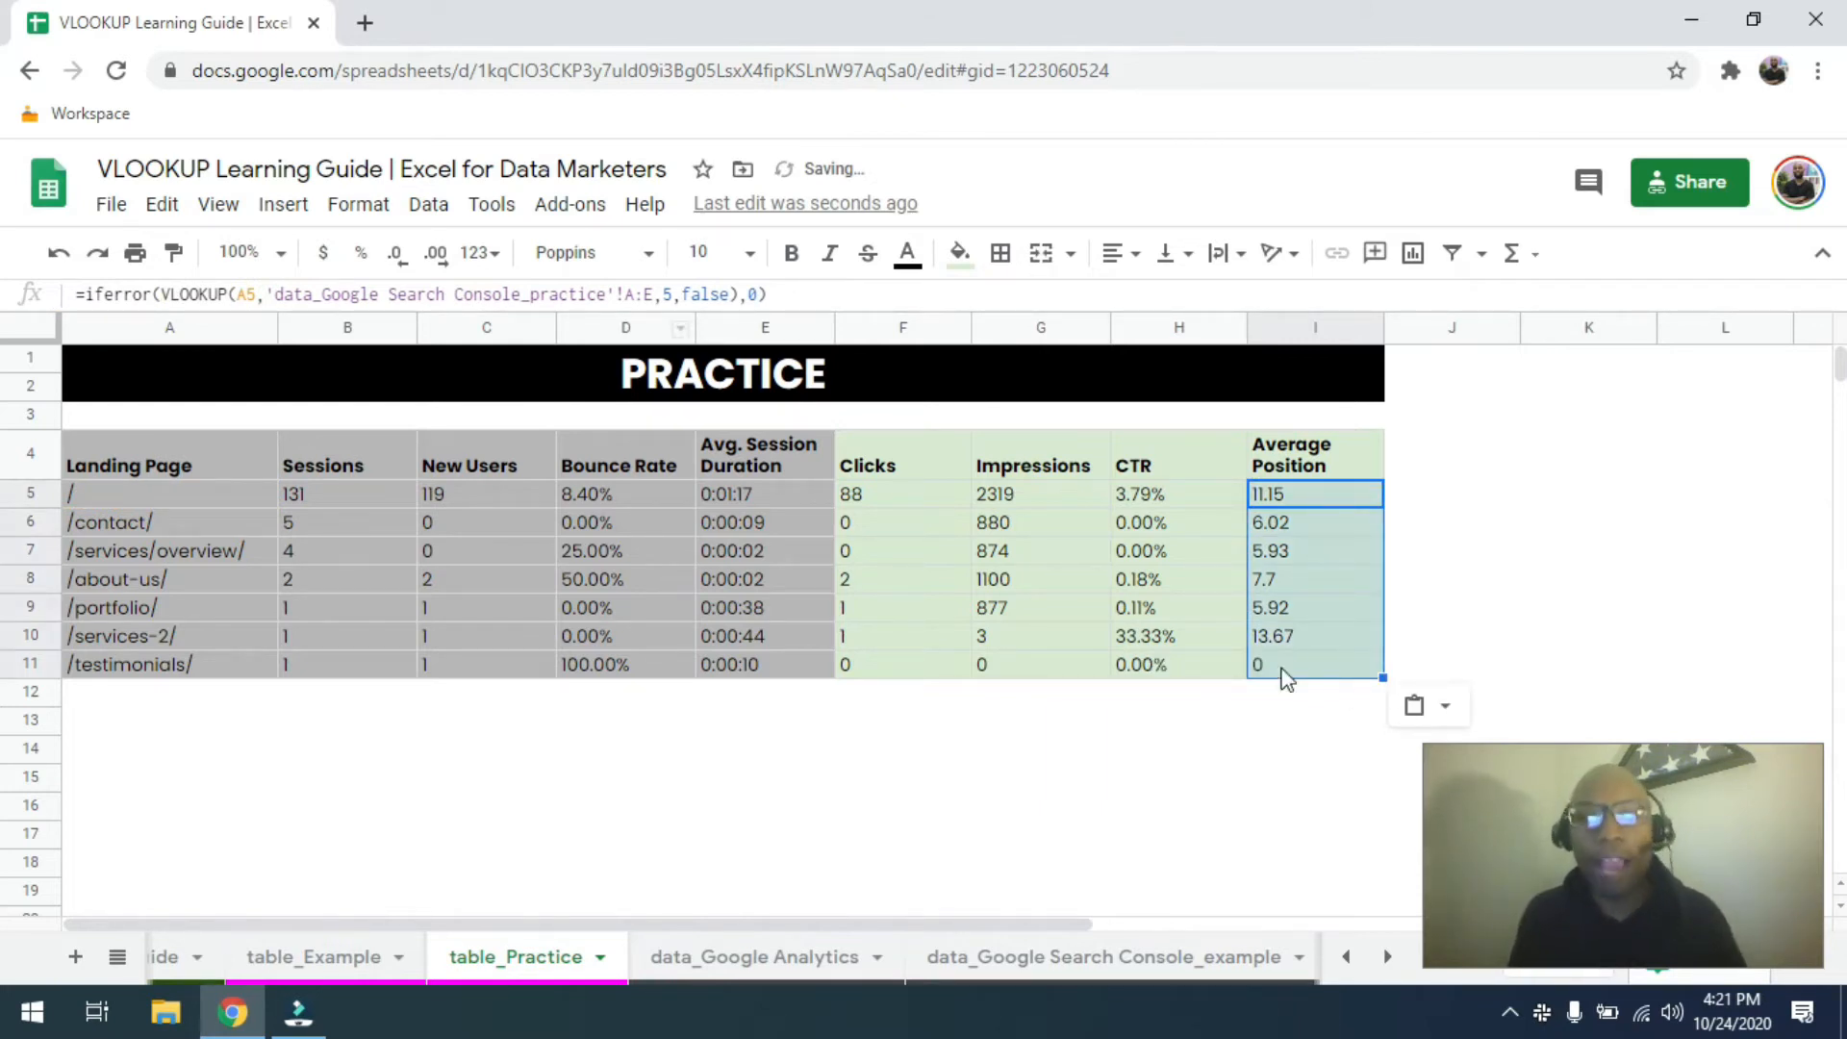
click(1058, 664)
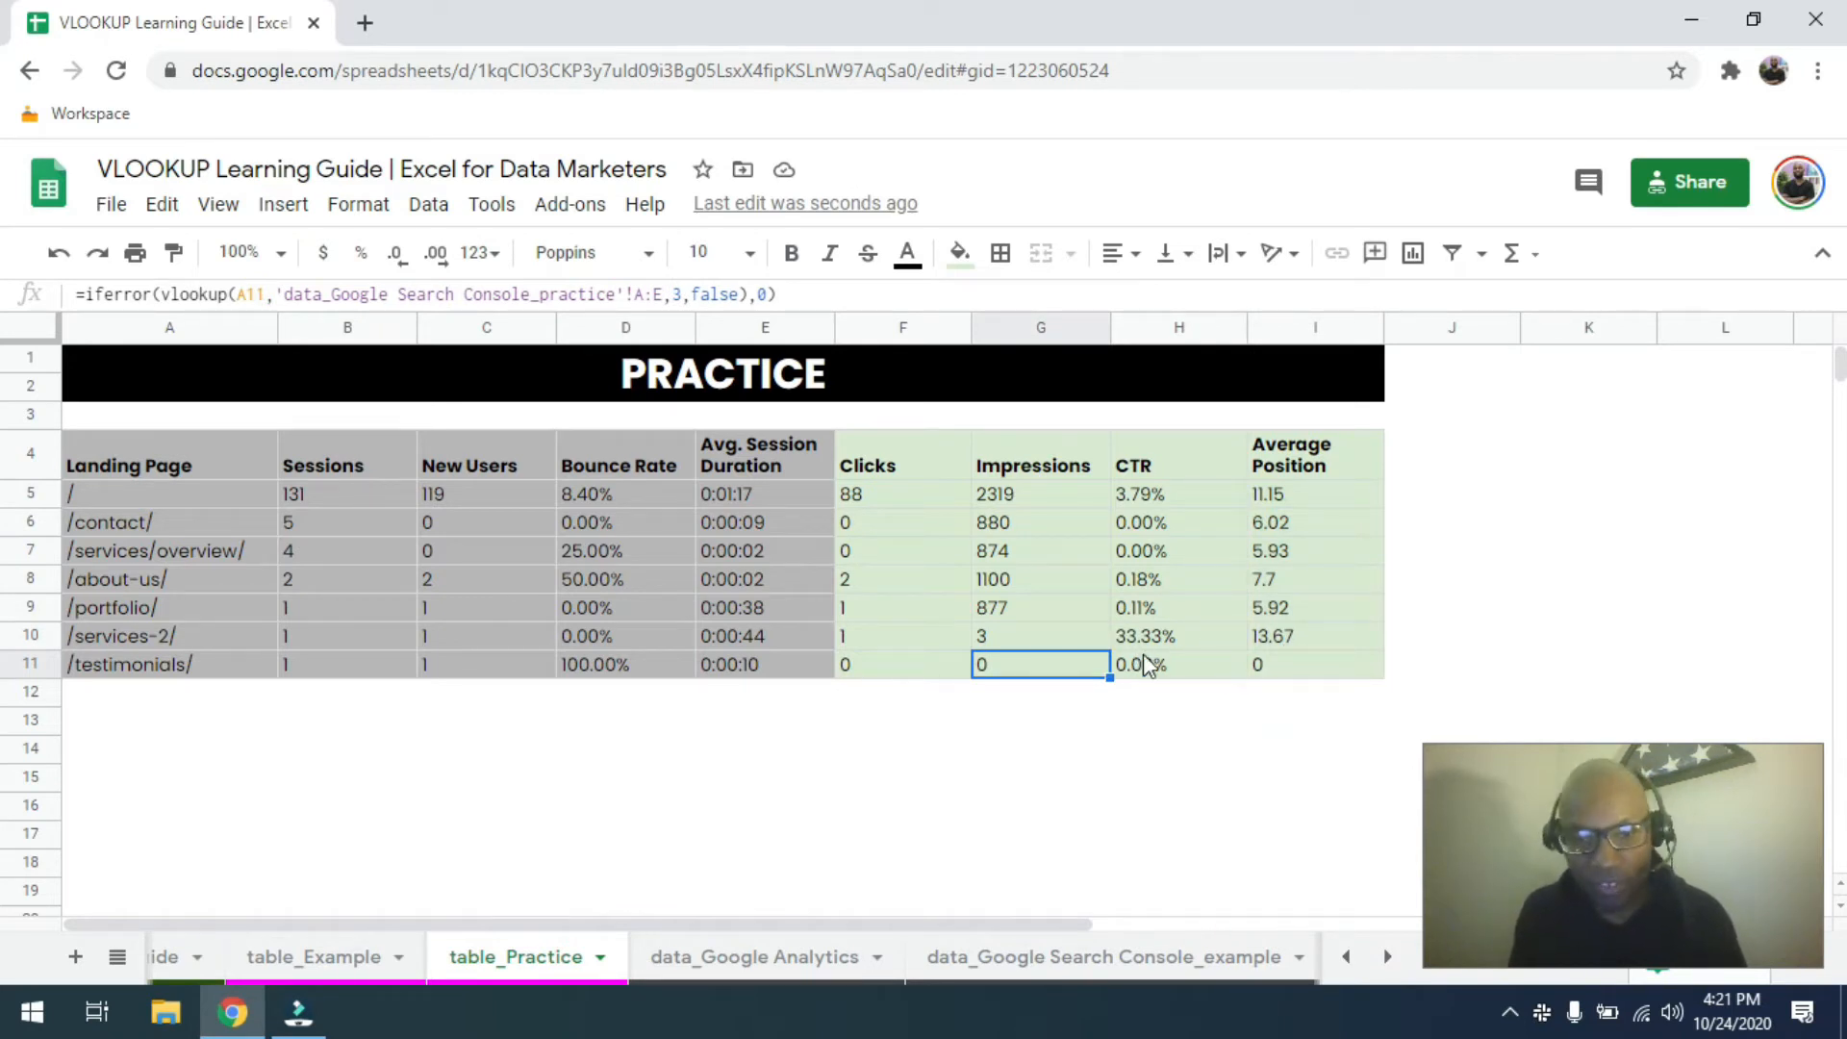
Review the "Lookup by column name instead of column number" section on the Learning Guide sheet.
click(1344, 958)
click(241, 955)
scroll(568, 751, down, 3)
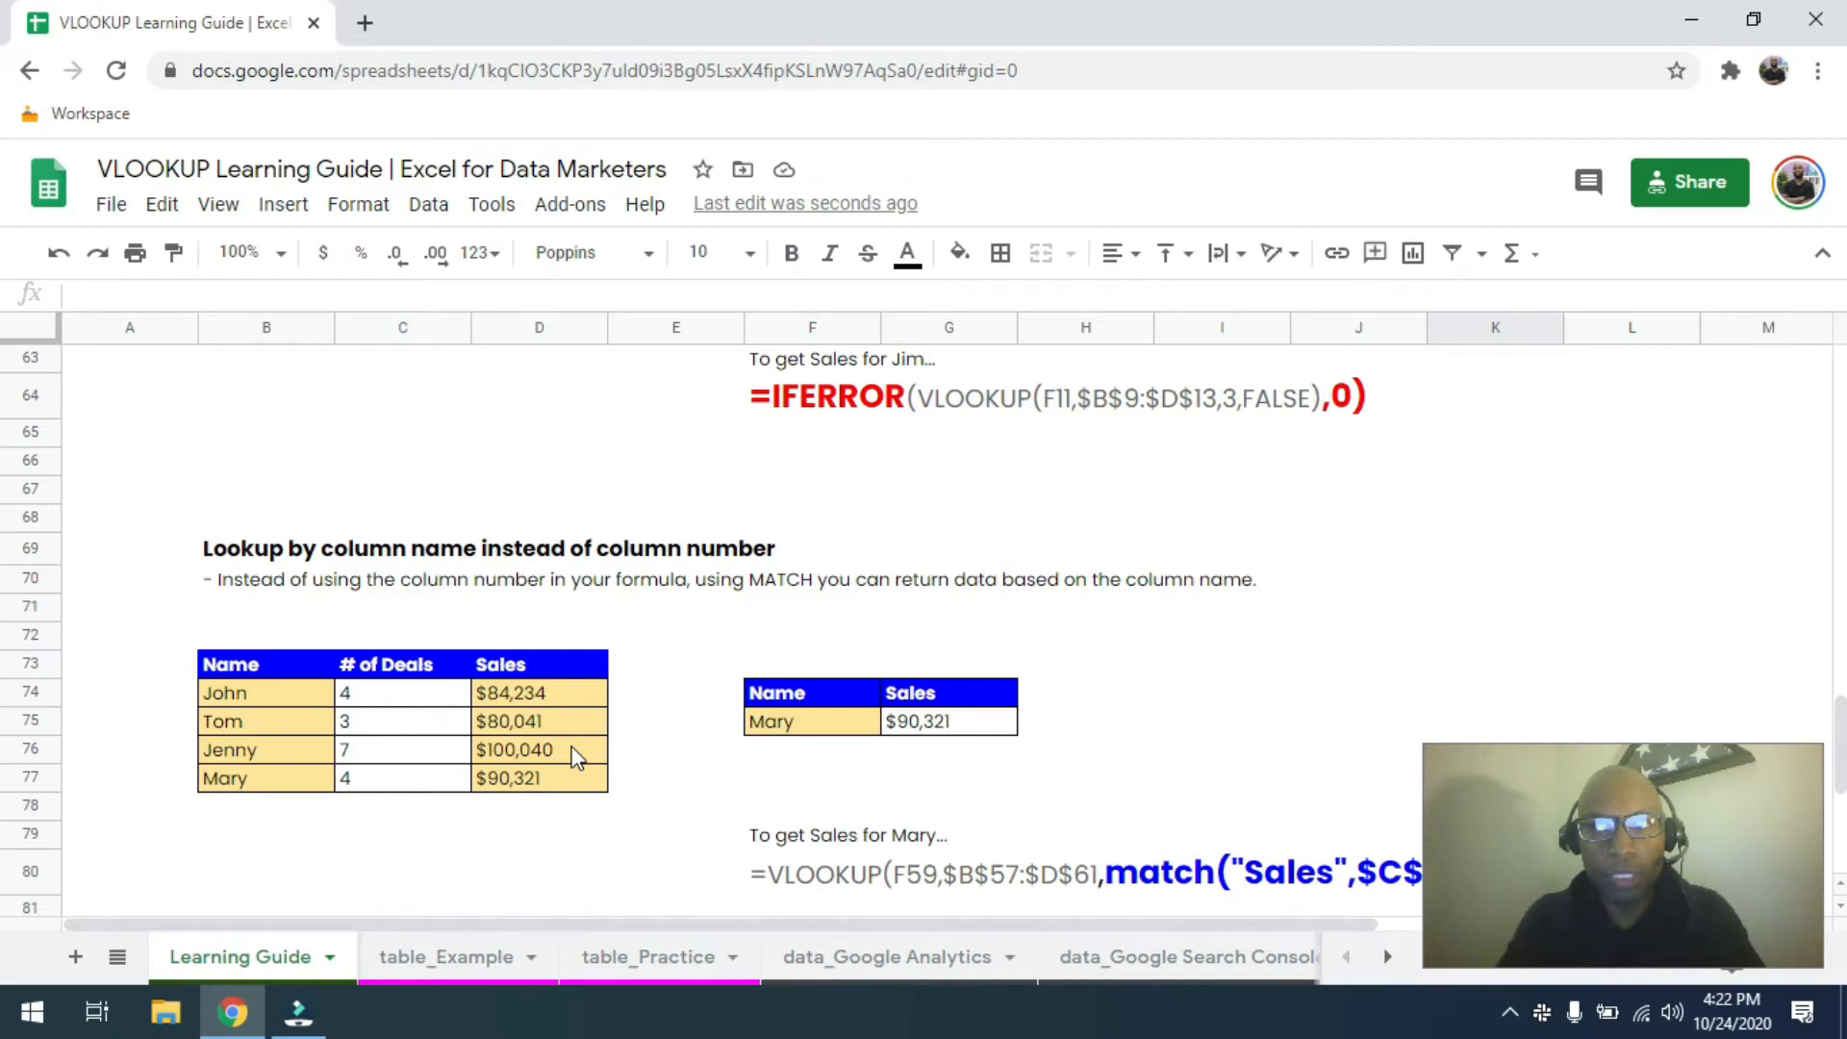
Open the data_Google Search Console_example sheet to view its Page, Clicks, Impressions, CTR and Position columns.
click(1387, 956)
click(1387, 956)
click(757, 966)
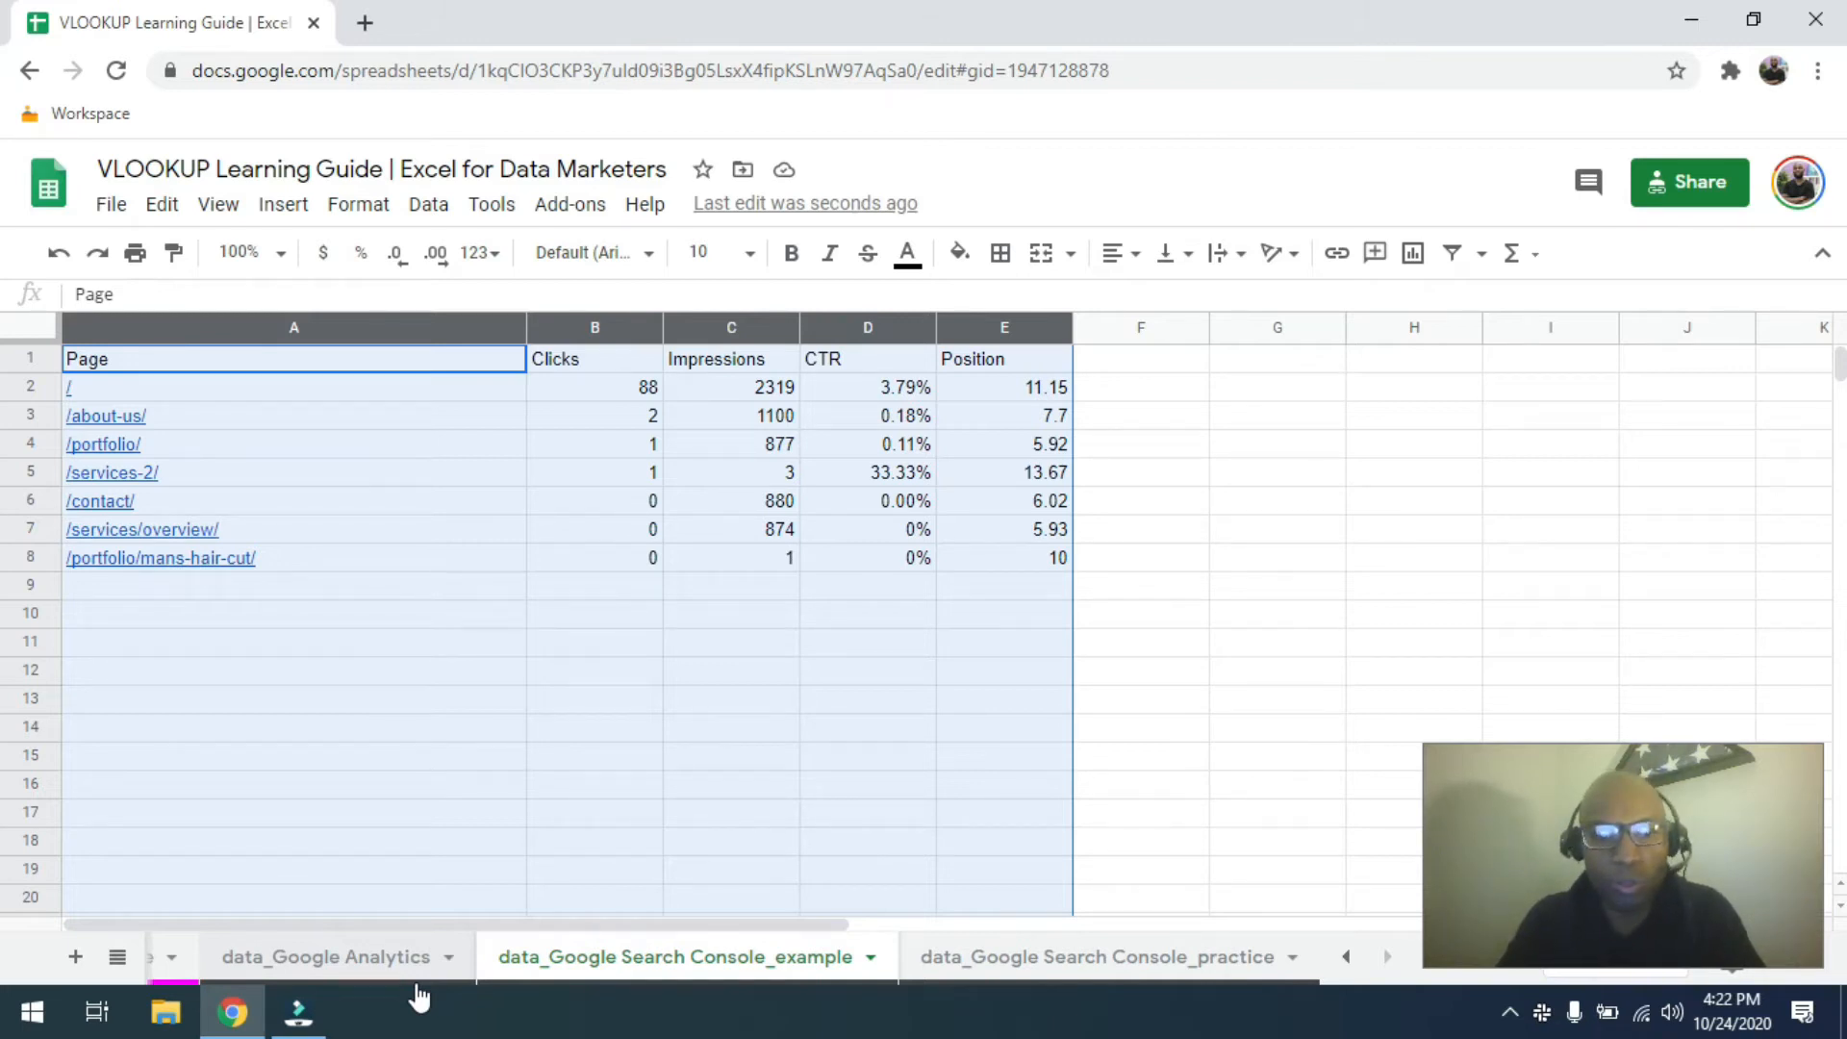
Insert an empty column between Impressions and CTR on the data_Google Search Console_example sheet.
click(580, 311)
click(586, 320)
click(671, 447)
click(581, 327)
key(ctrl+c)
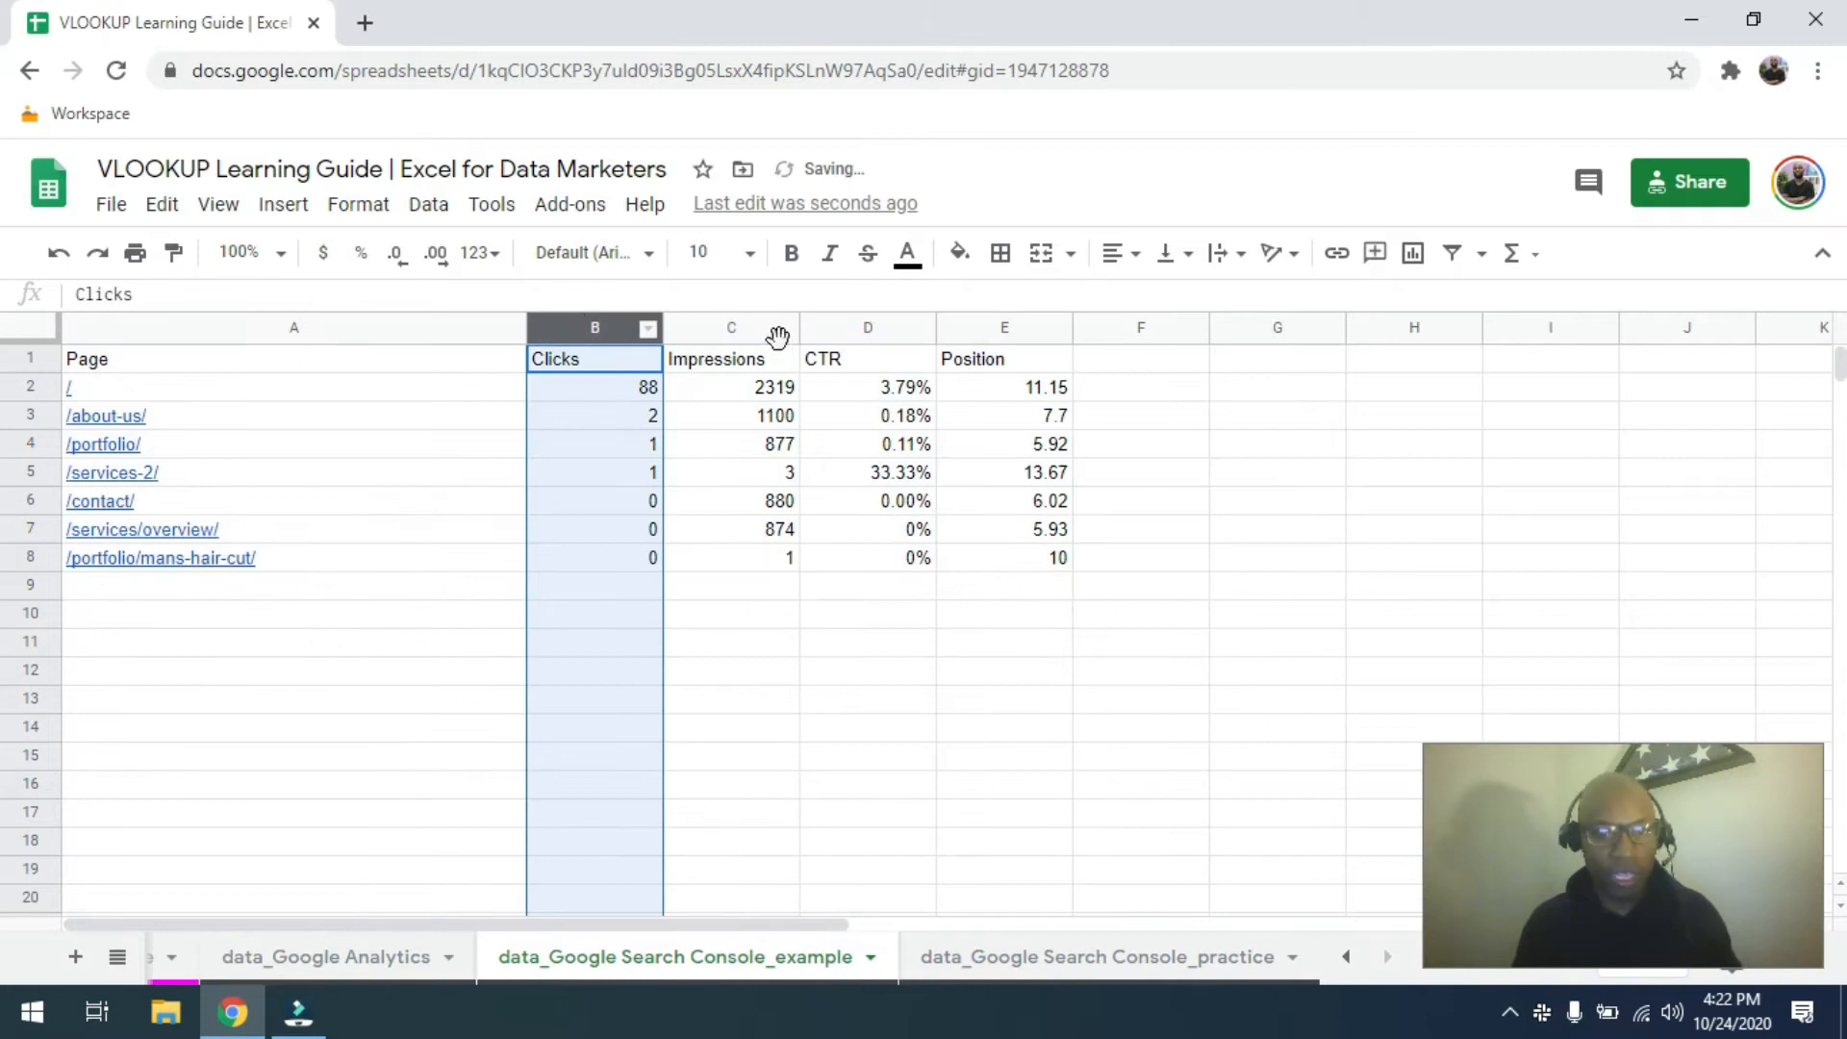
right_click(835, 337)
click(848, 438)
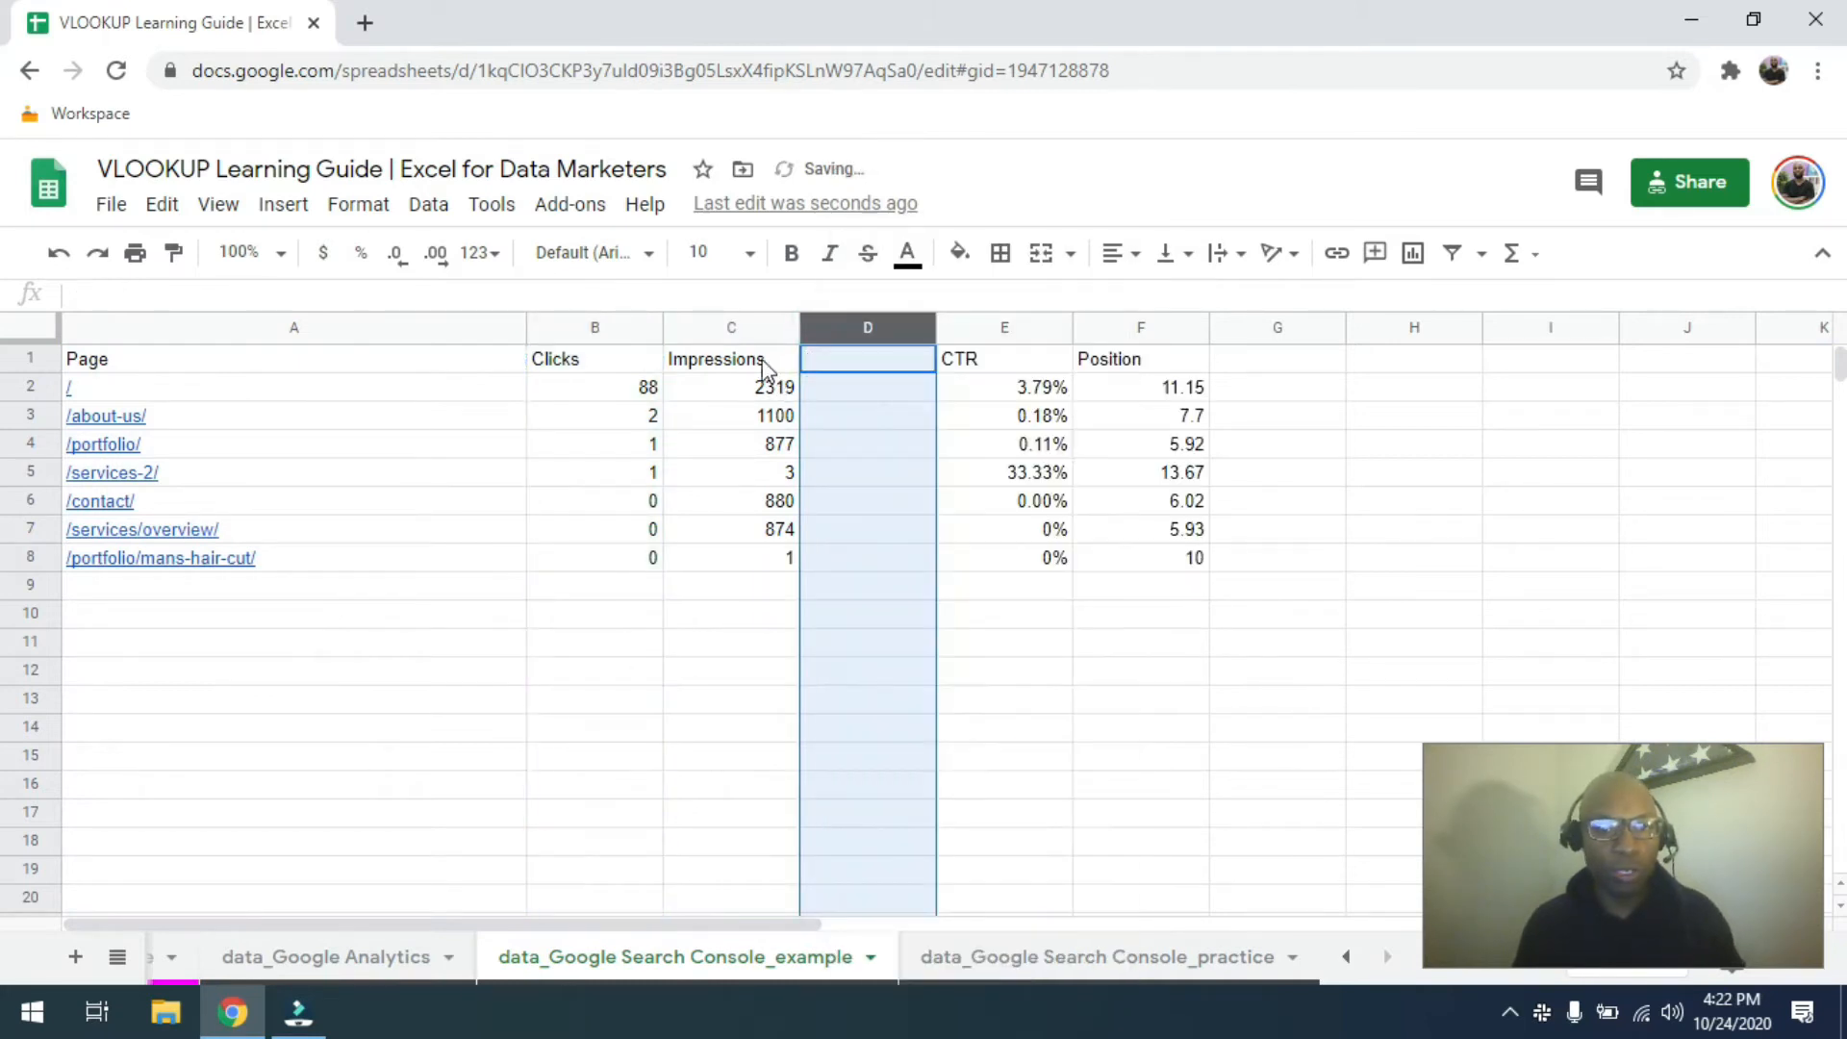
Move Clicks after Impressions by copying column B into the empty column D and deleting the original column B.
click(806, 361)
key(ctrl+v)
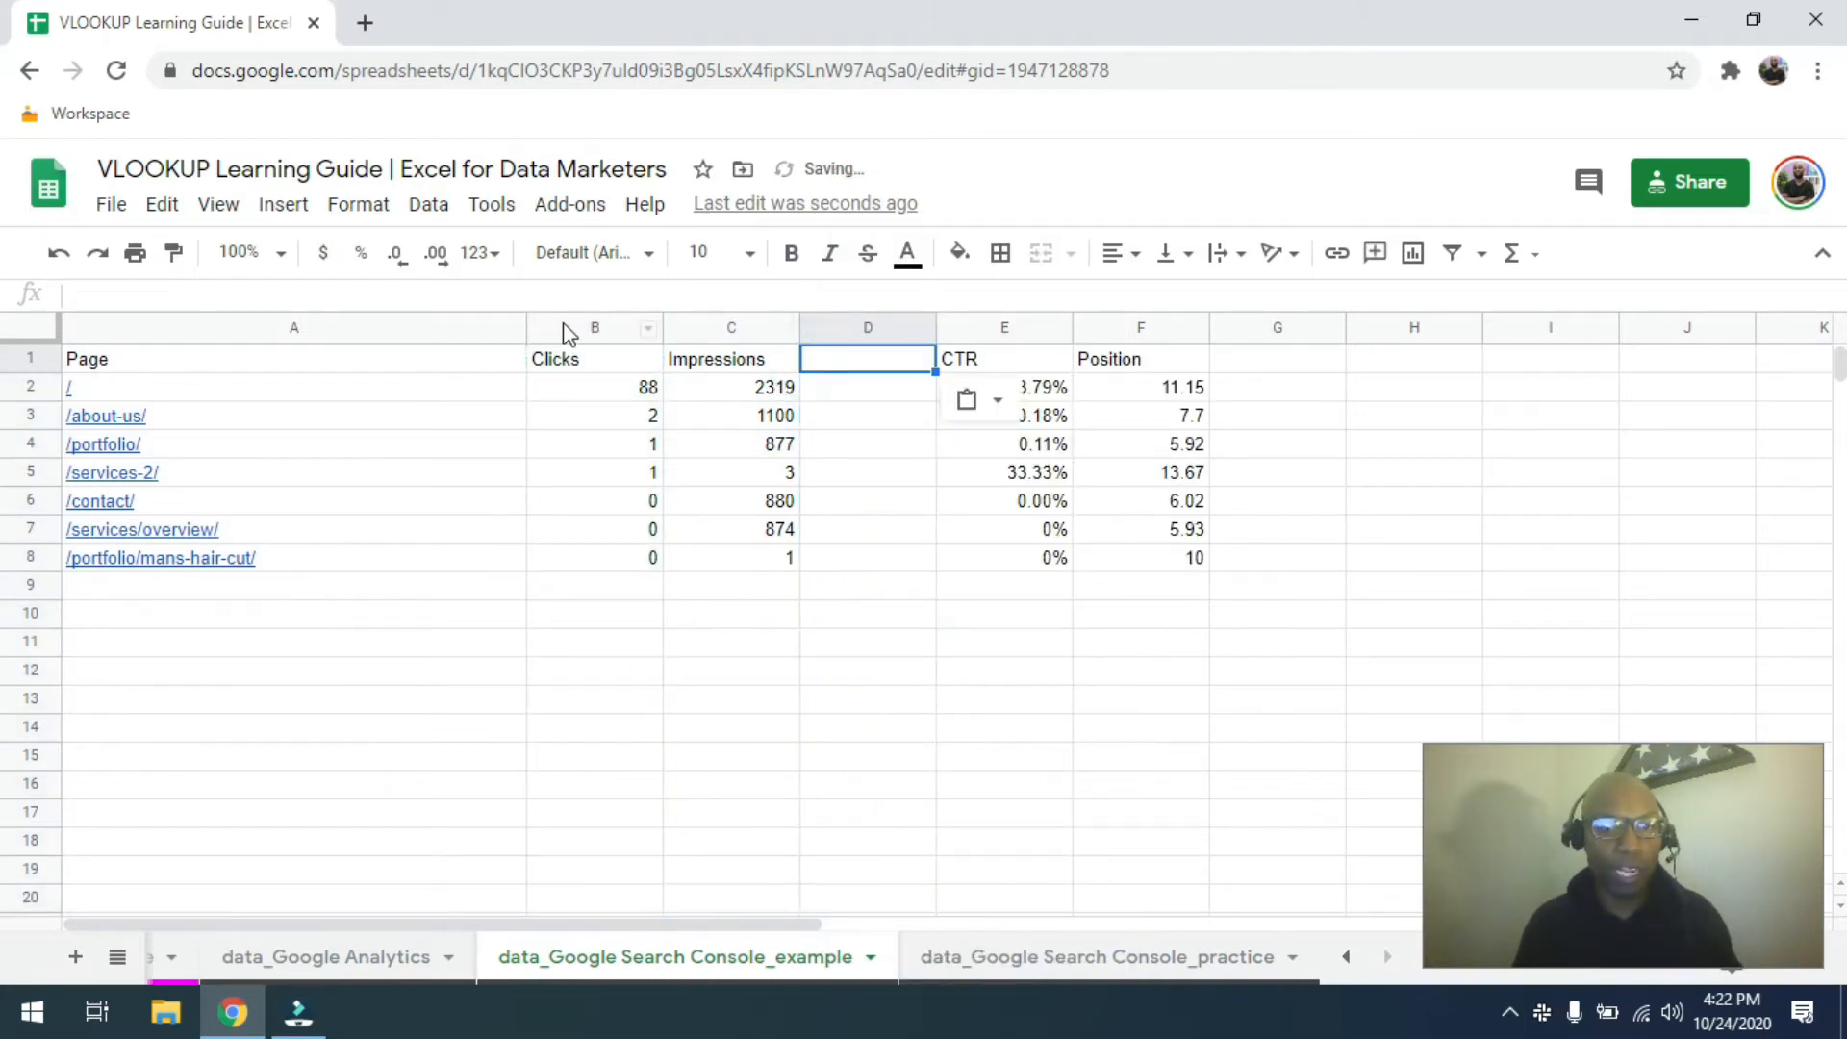
click(589, 330)
key(ctrl+c)
click(883, 358)
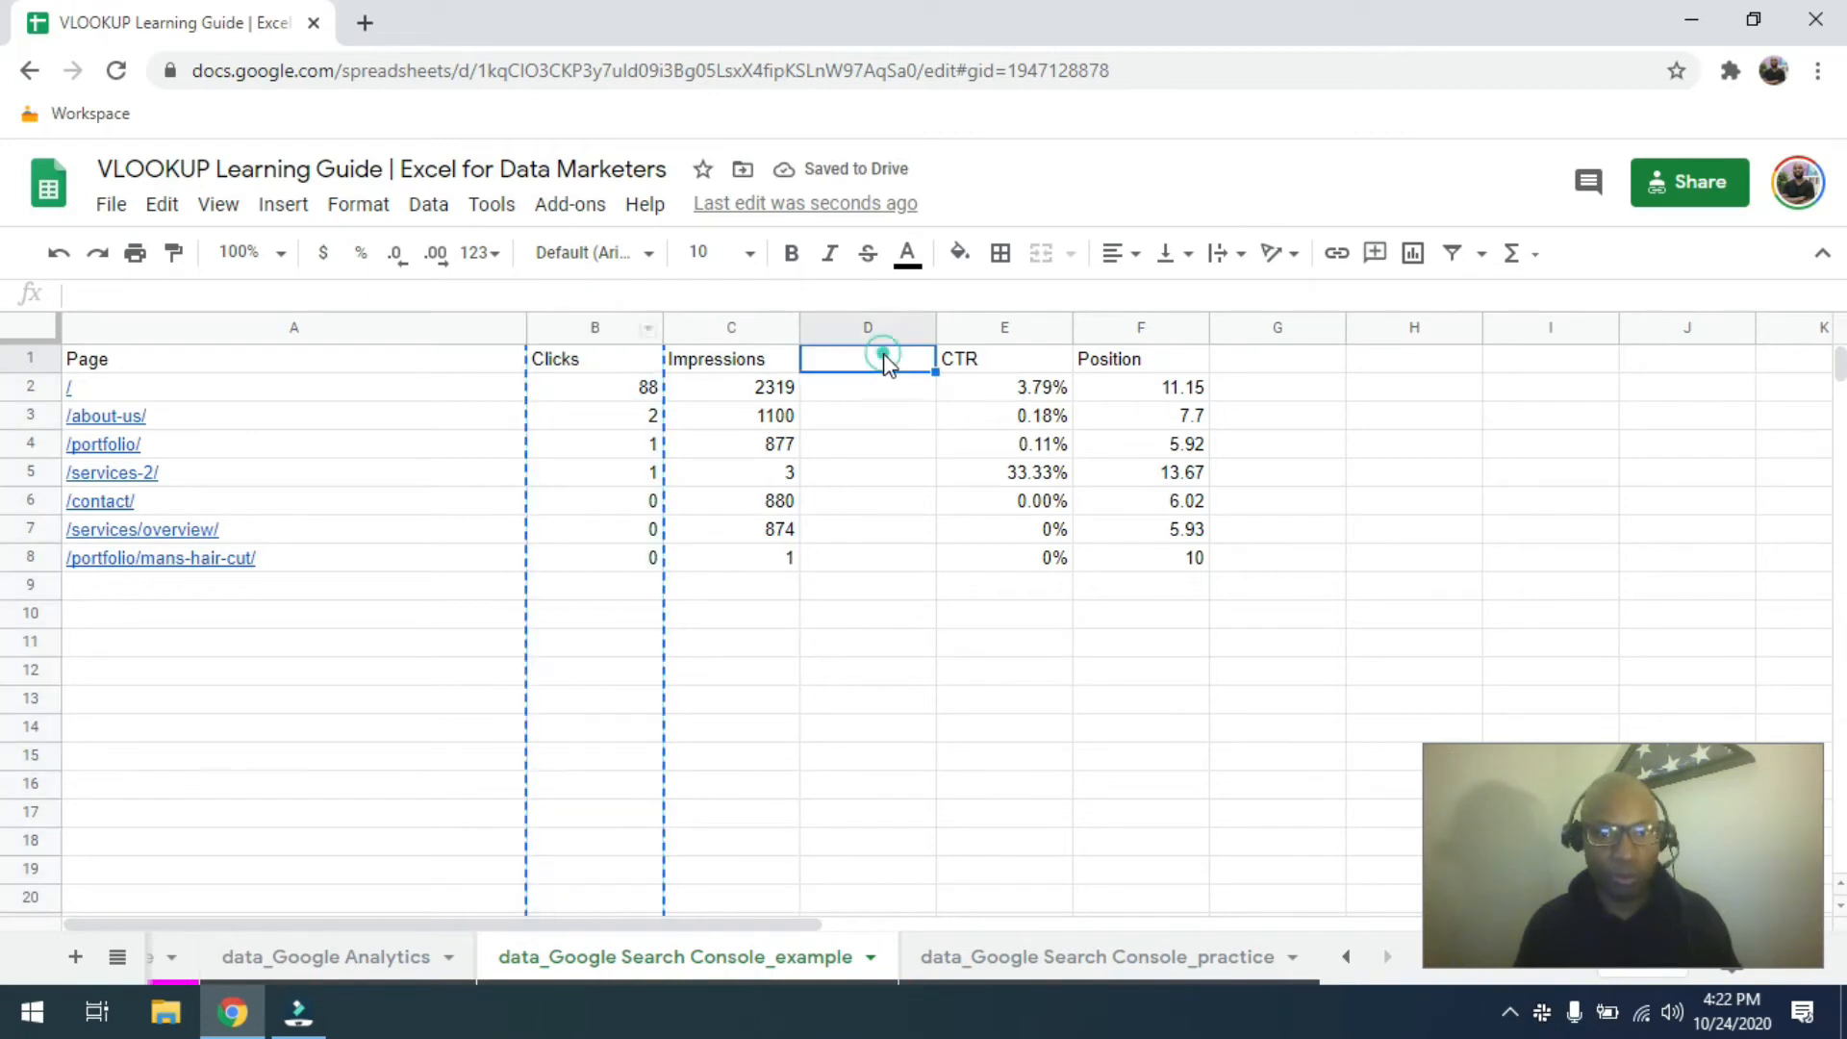
key(ctrl+v)
right_click(556, 336)
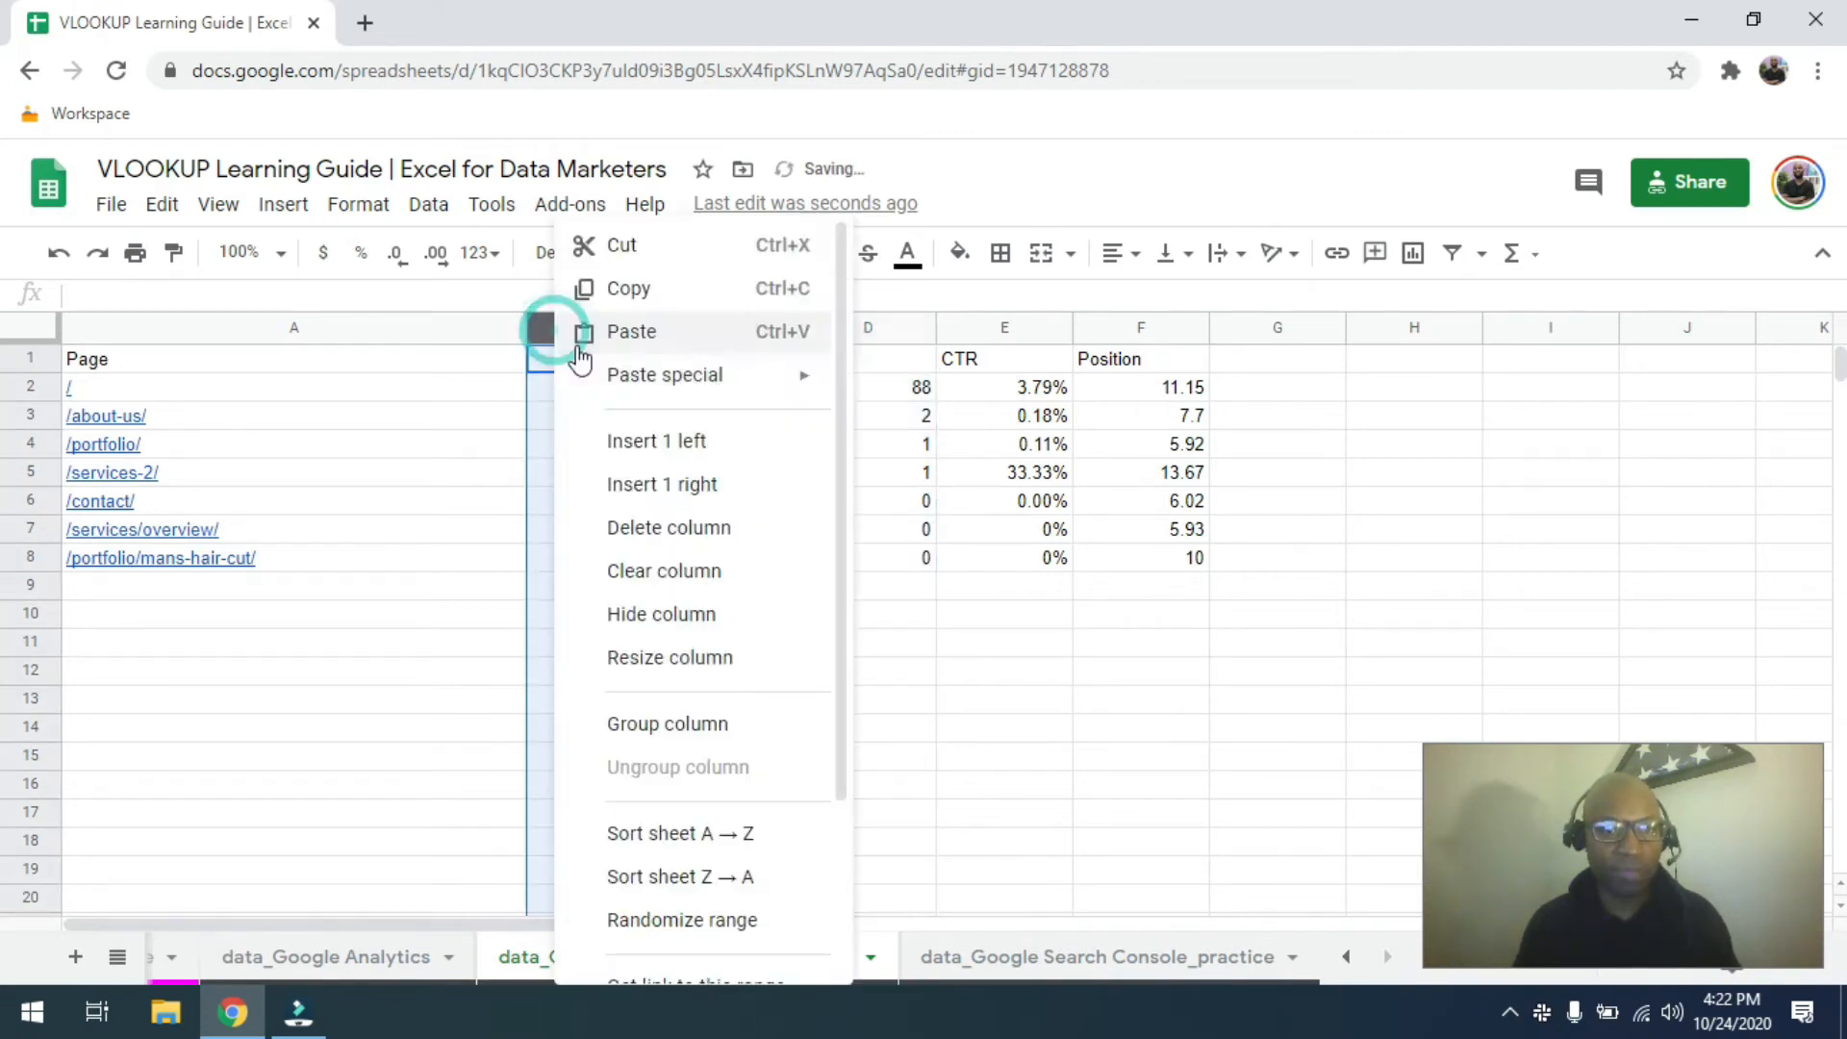
click(646, 527)
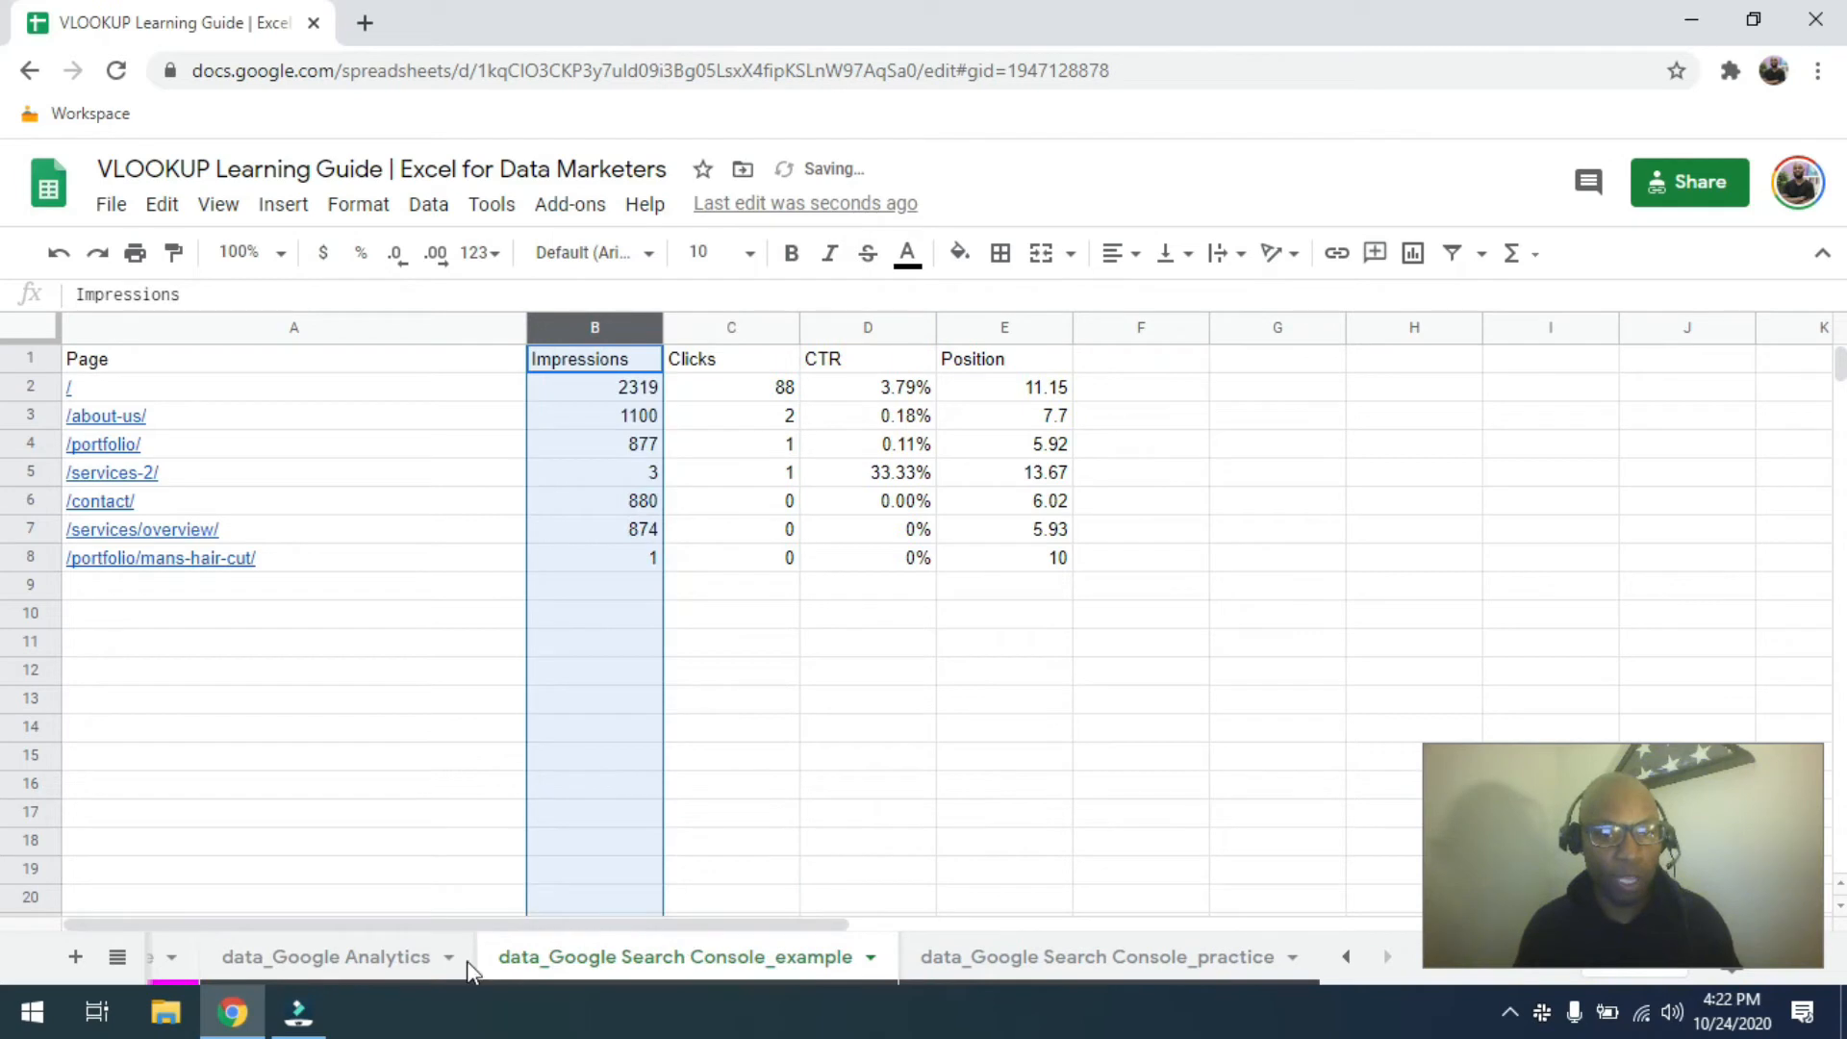
Check the Clicks formula in F5 and the Impressions formula in G5 on the table_Practice sheet.
click(157, 957)
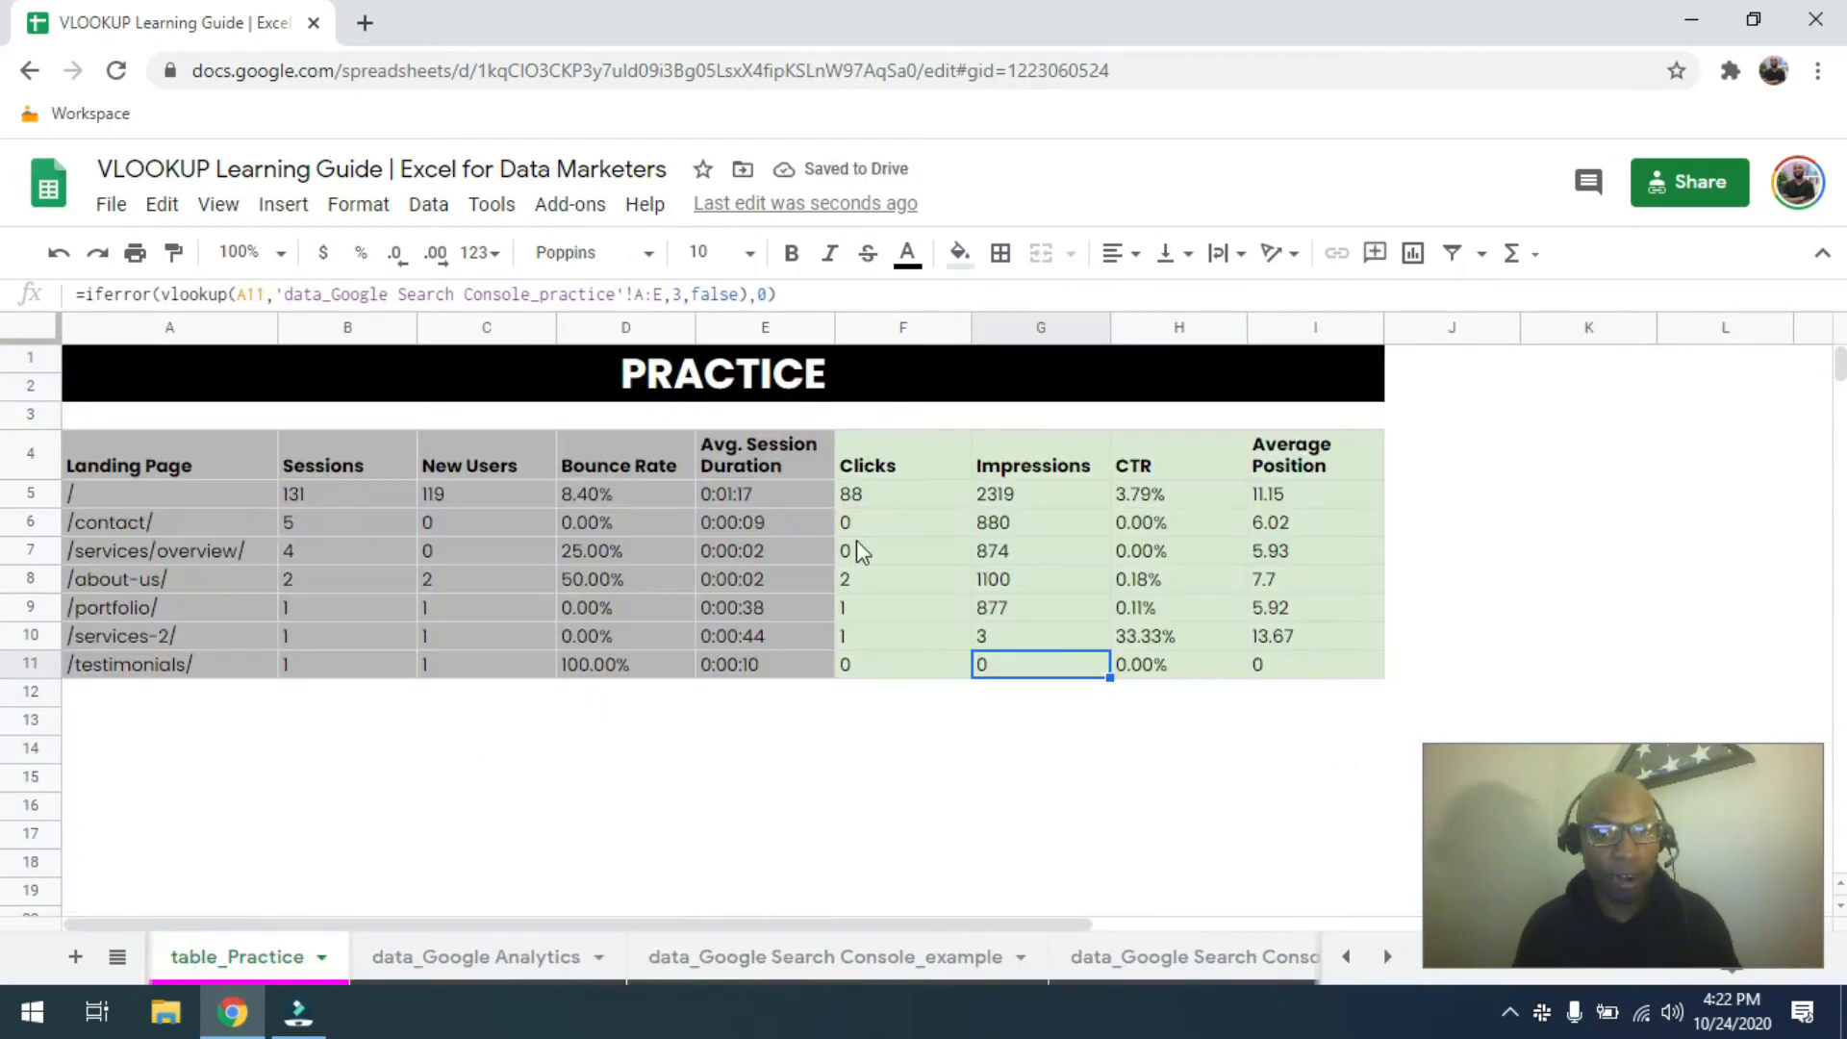
click(897, 493)
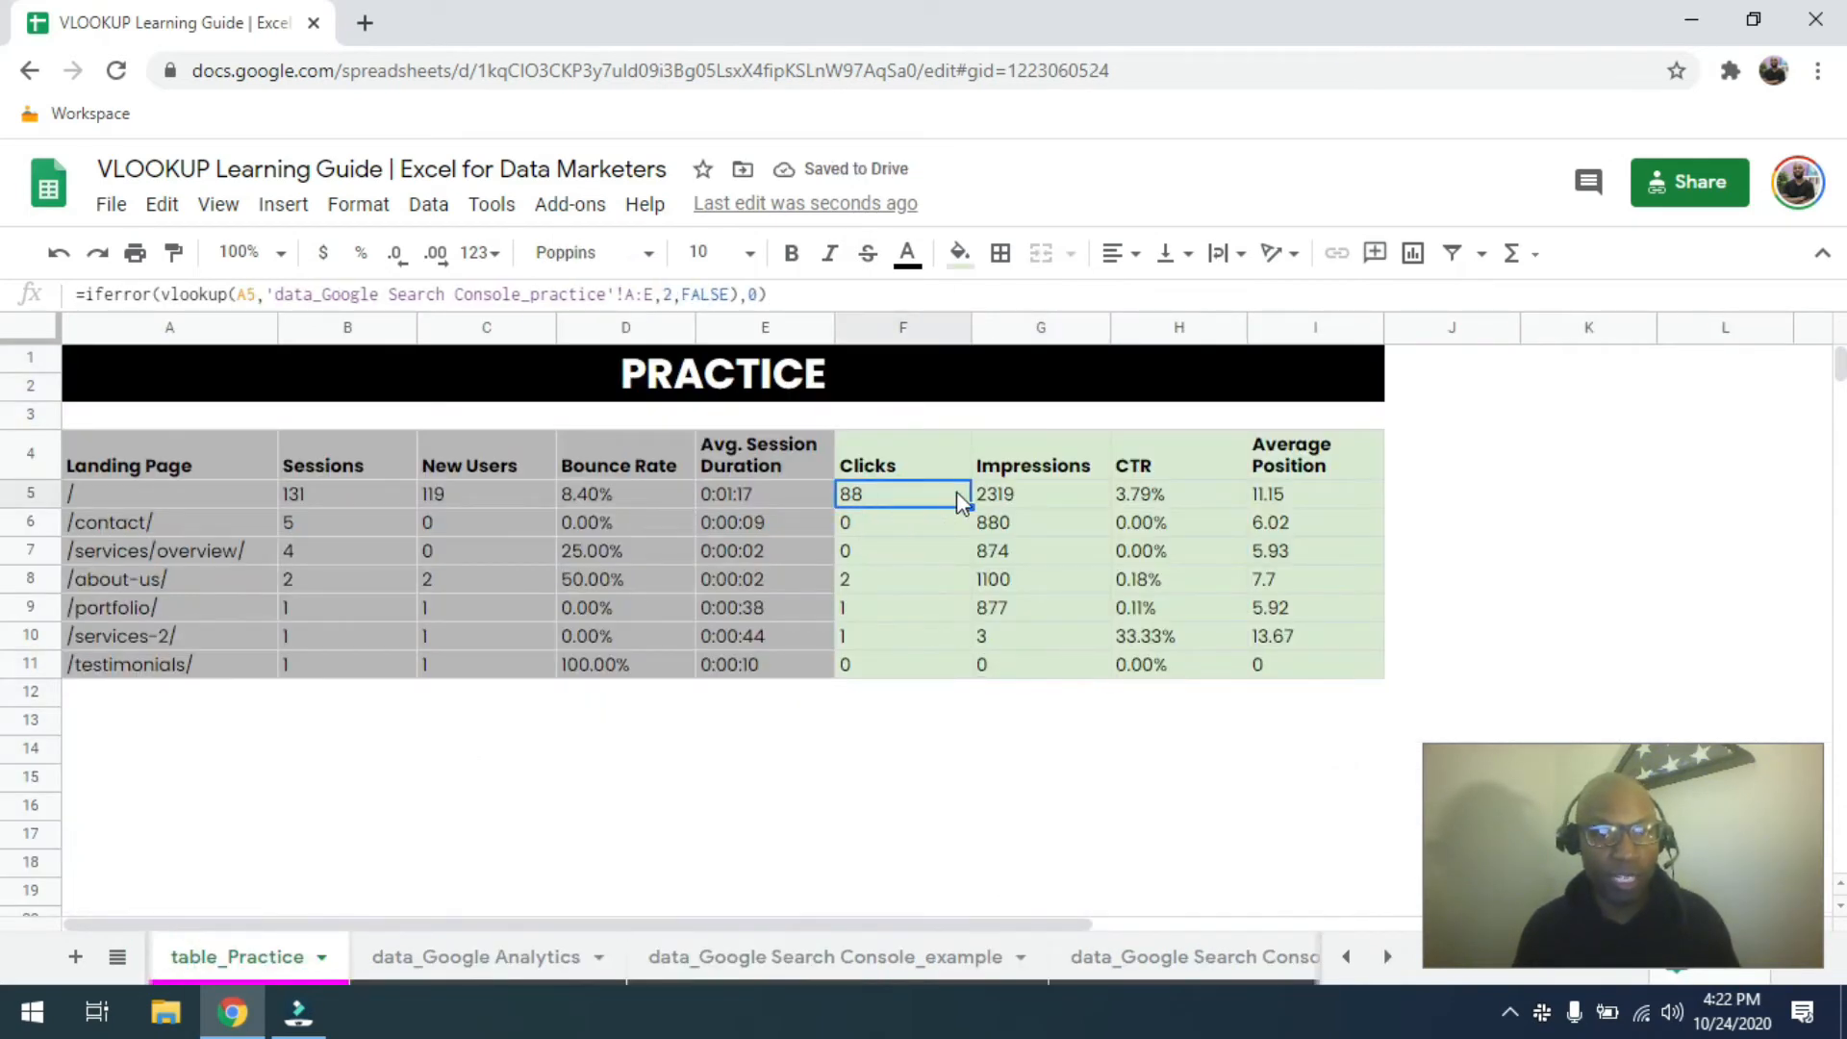
click(986, 500)
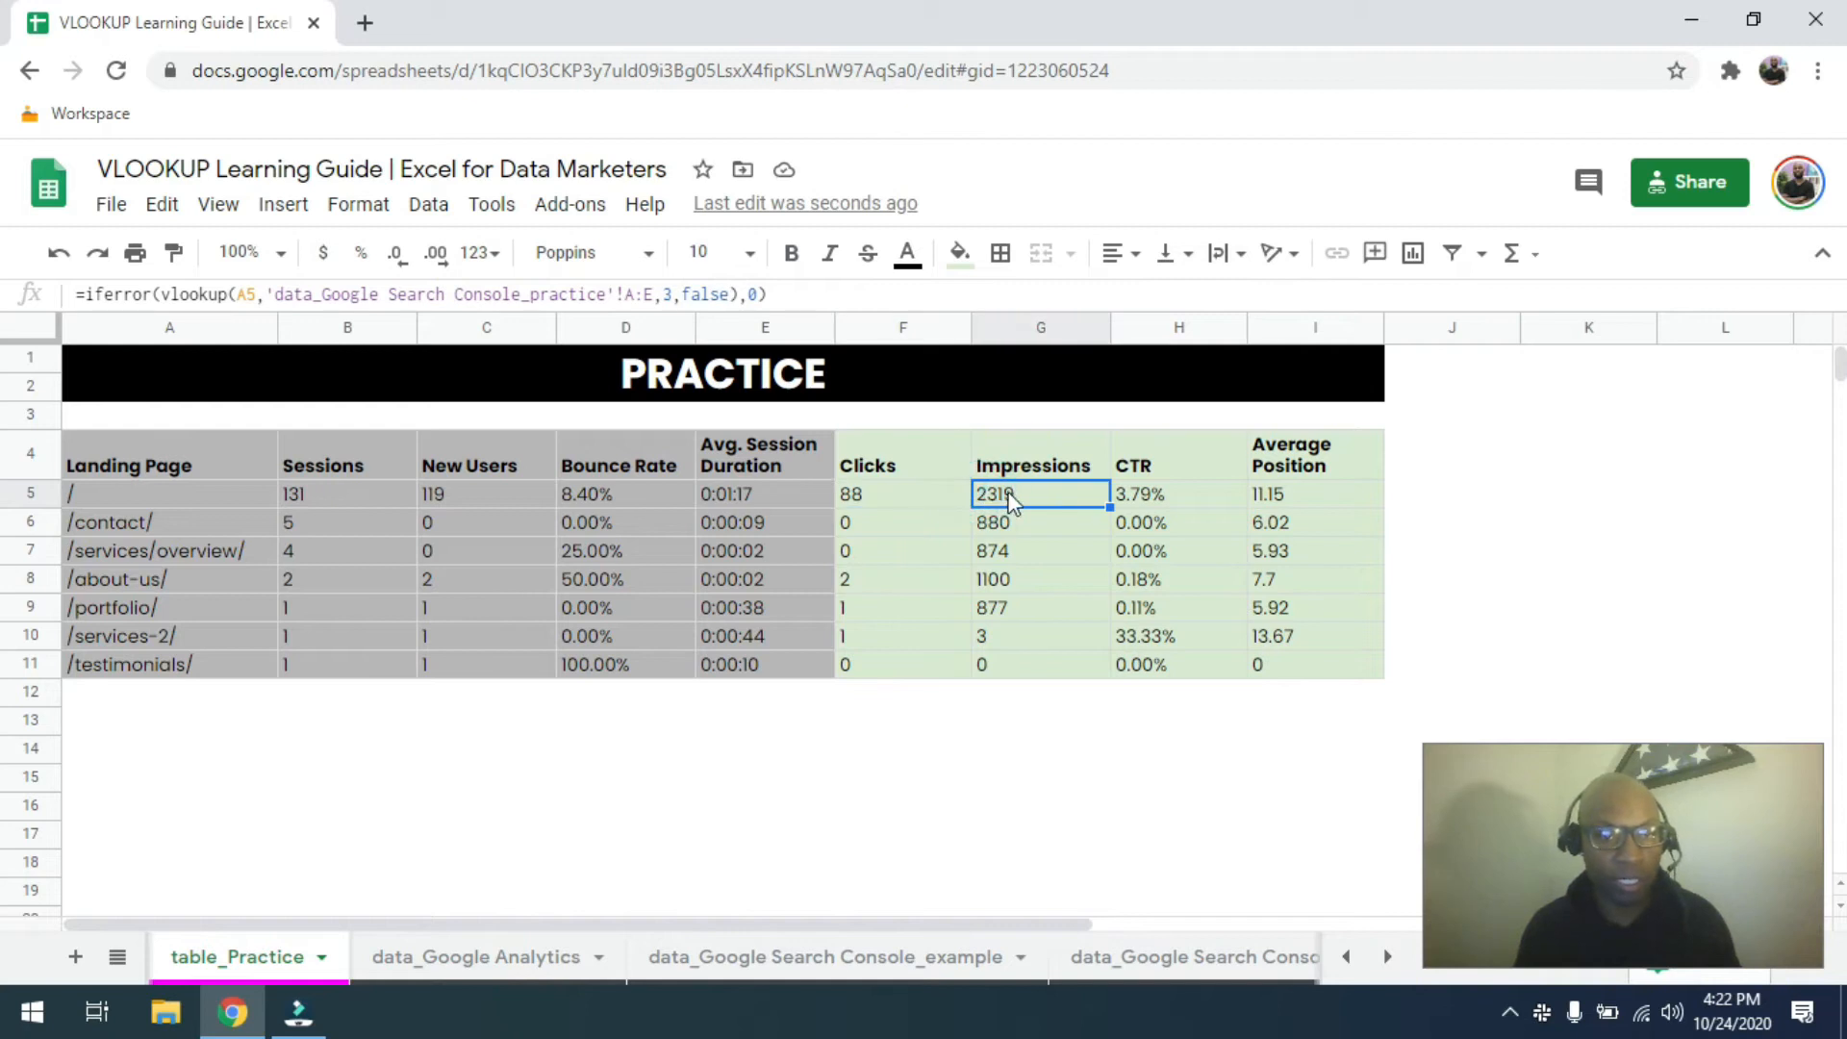
click(877, 495)
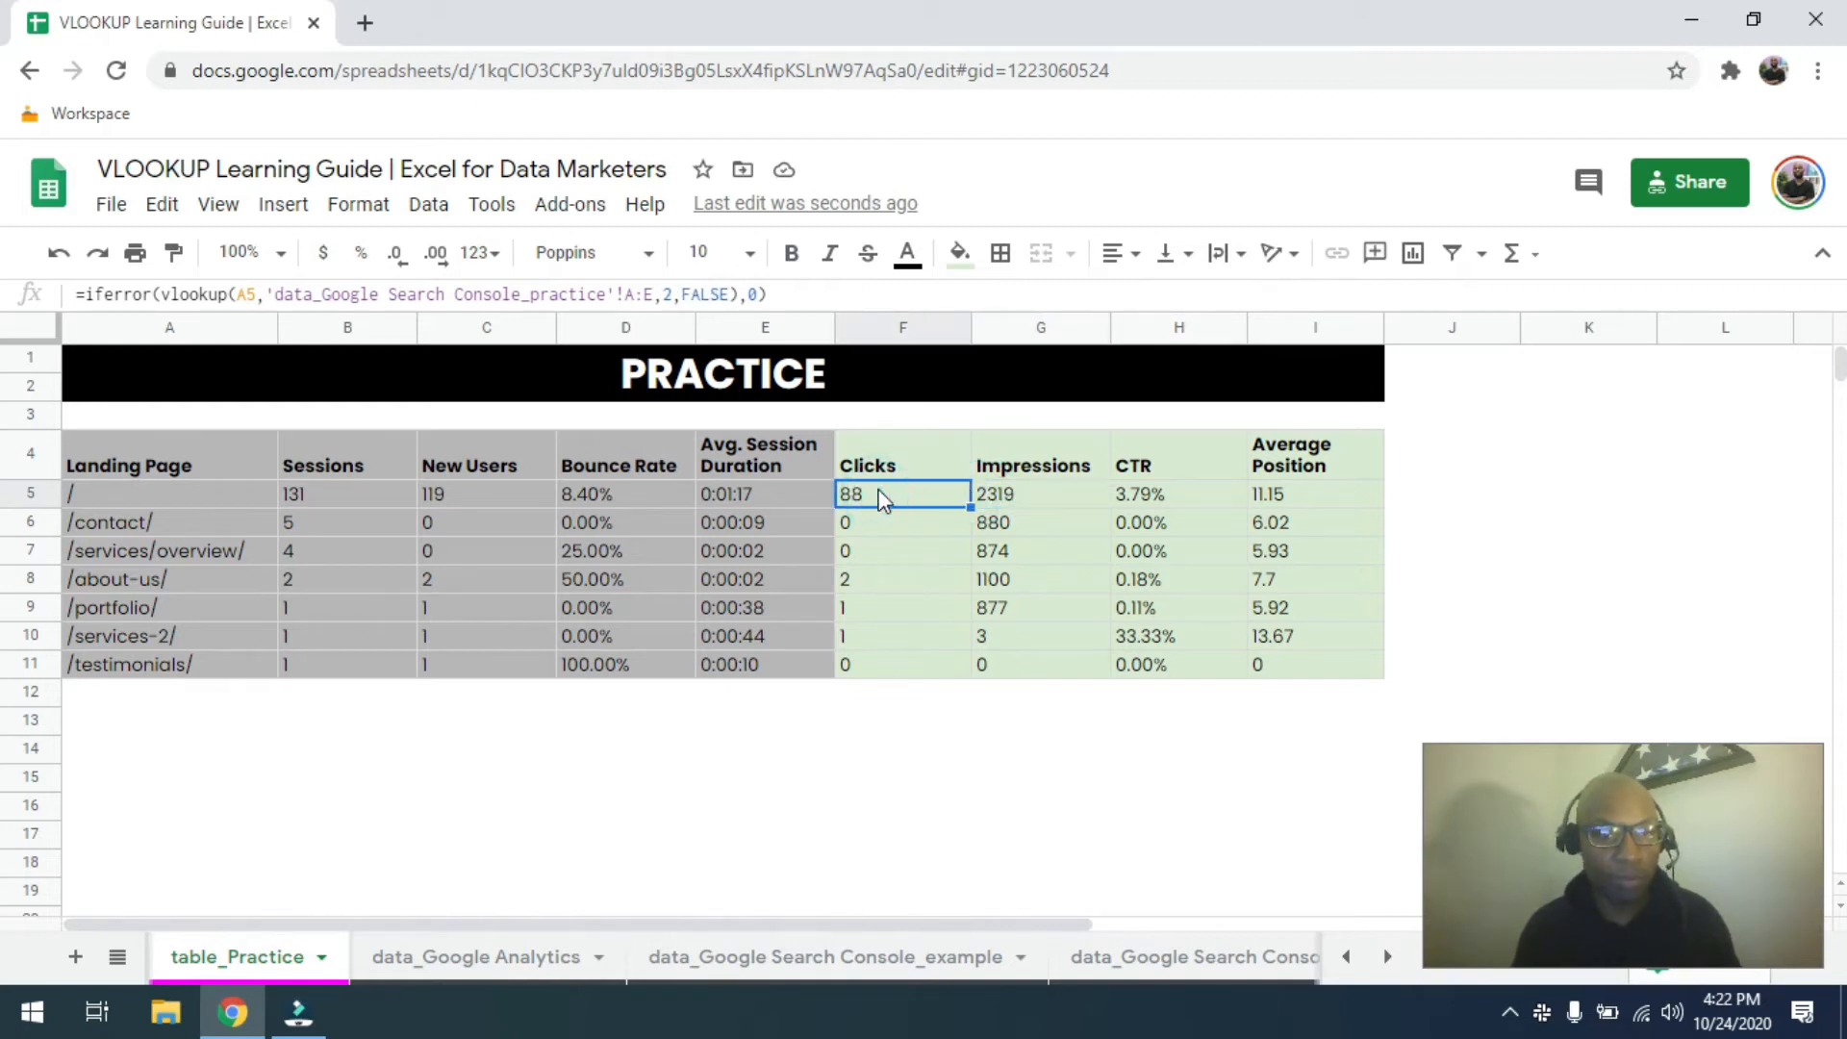
Examine the column index argument of the Clicks VLOOKUP in F5 on the table_Example sheet.
click(1387, 956)
click(1345, 956)
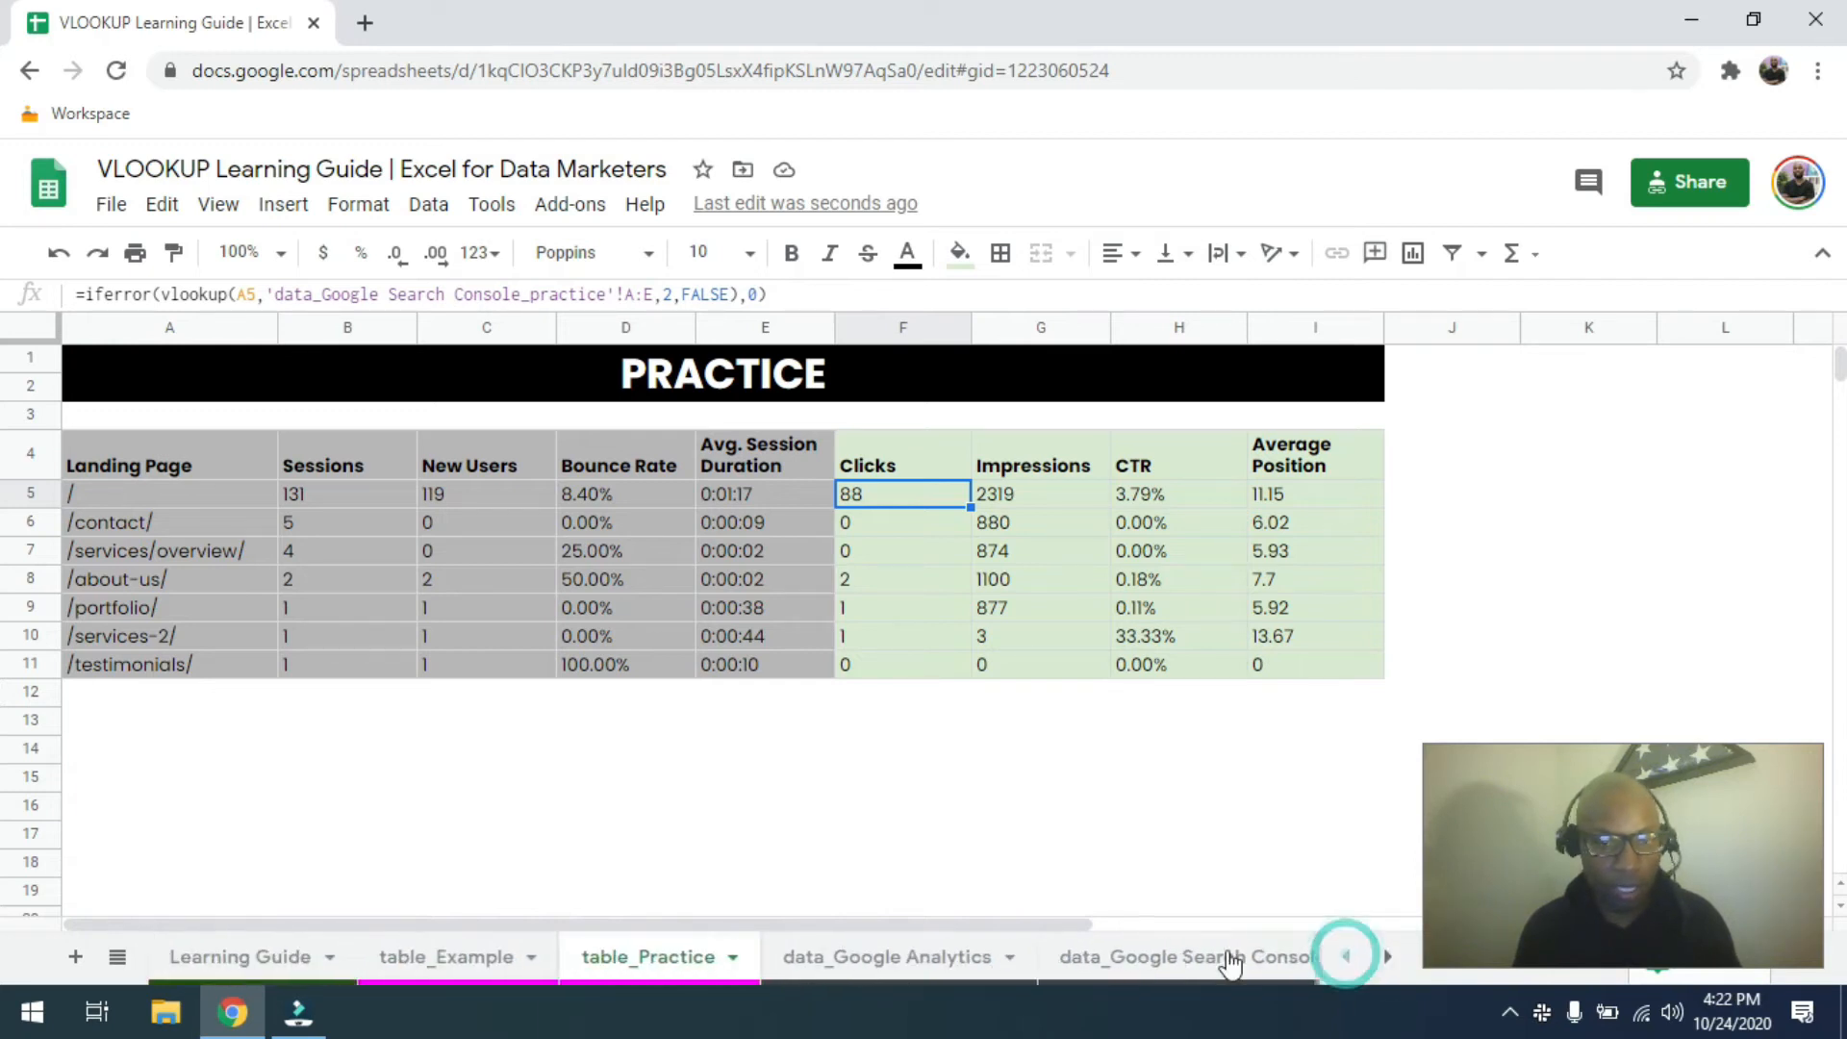
click(449, 956)
click(868, 493)
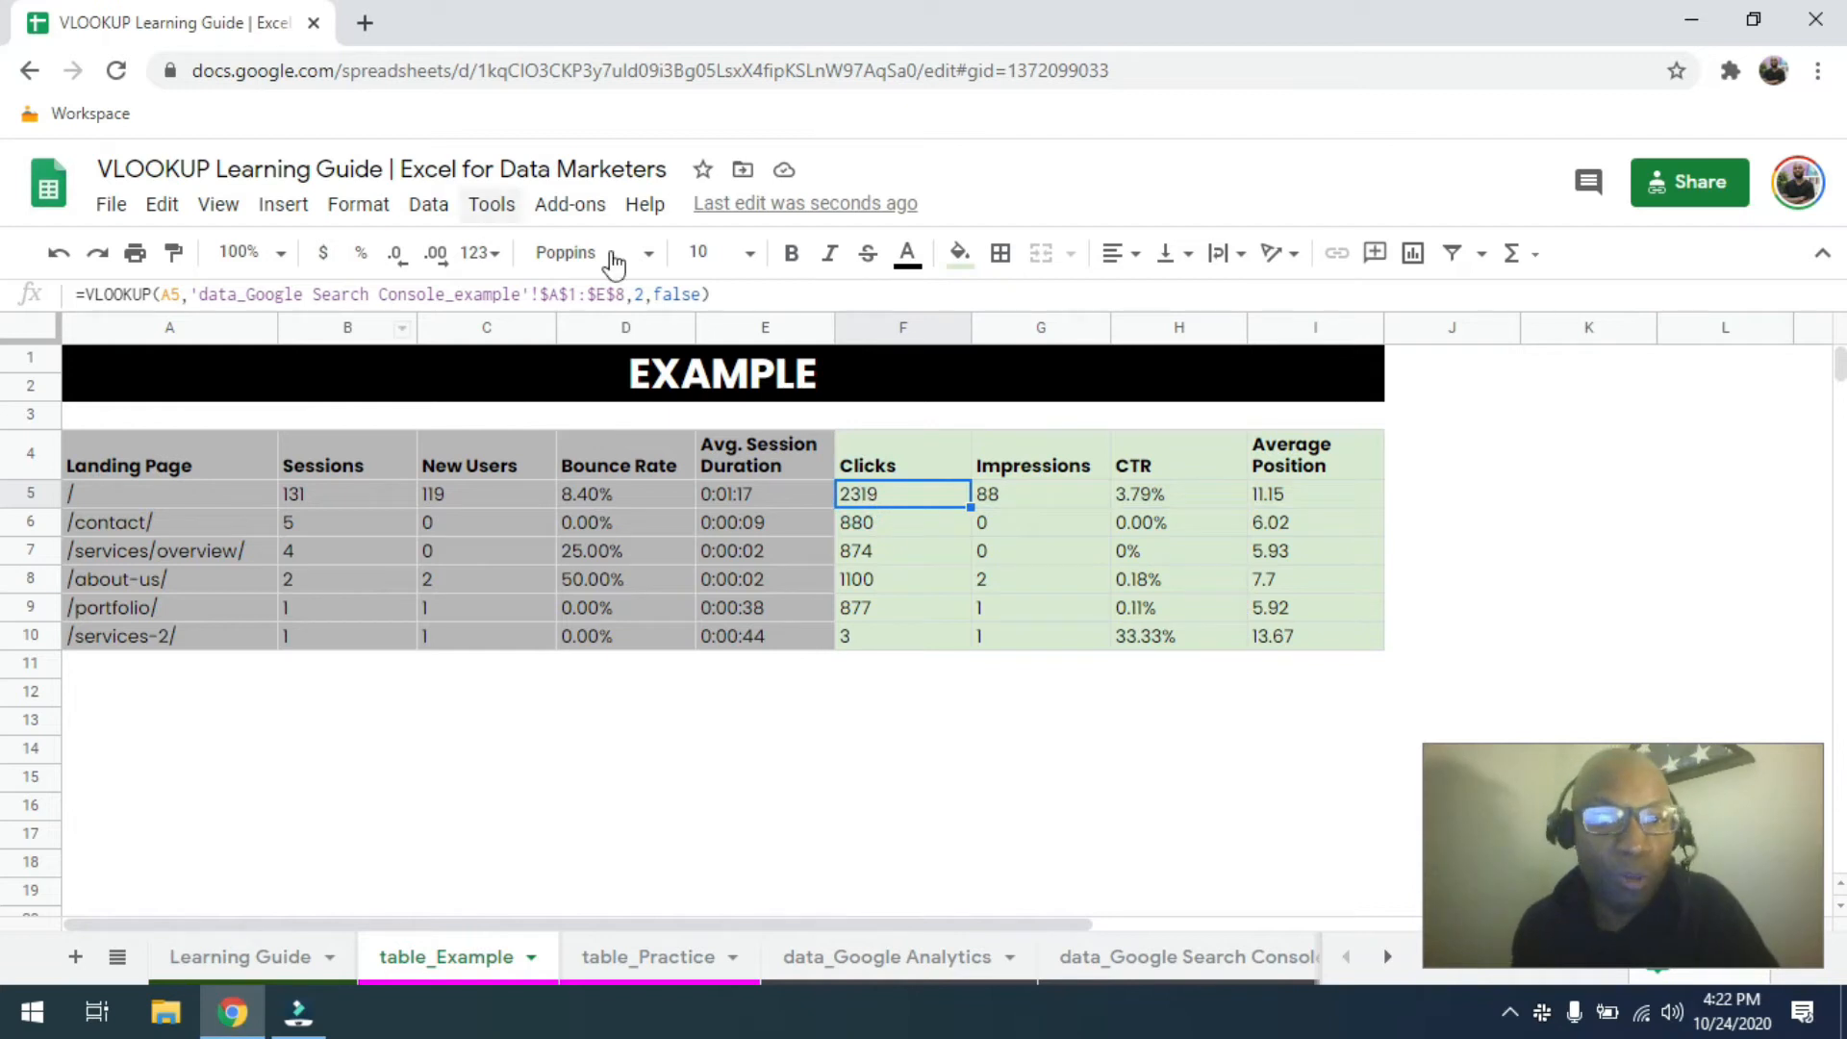
double_click(639, 295)
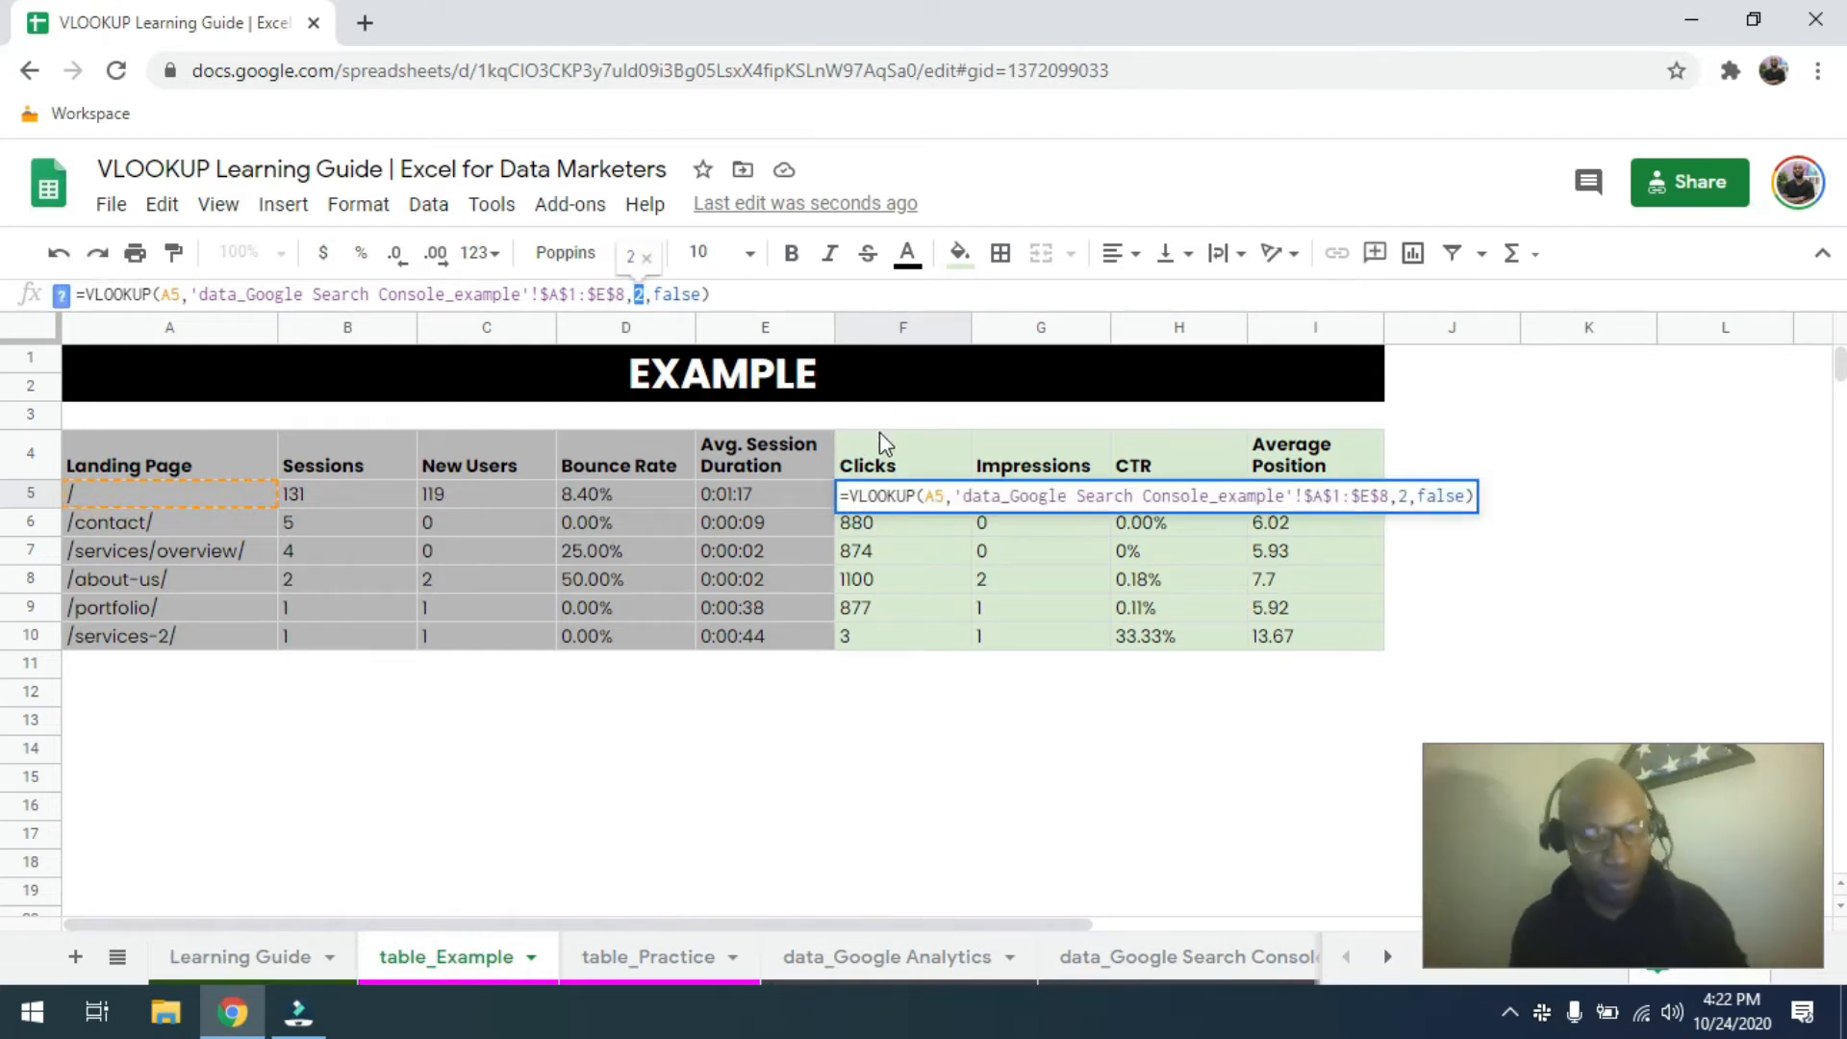
key(Escape)
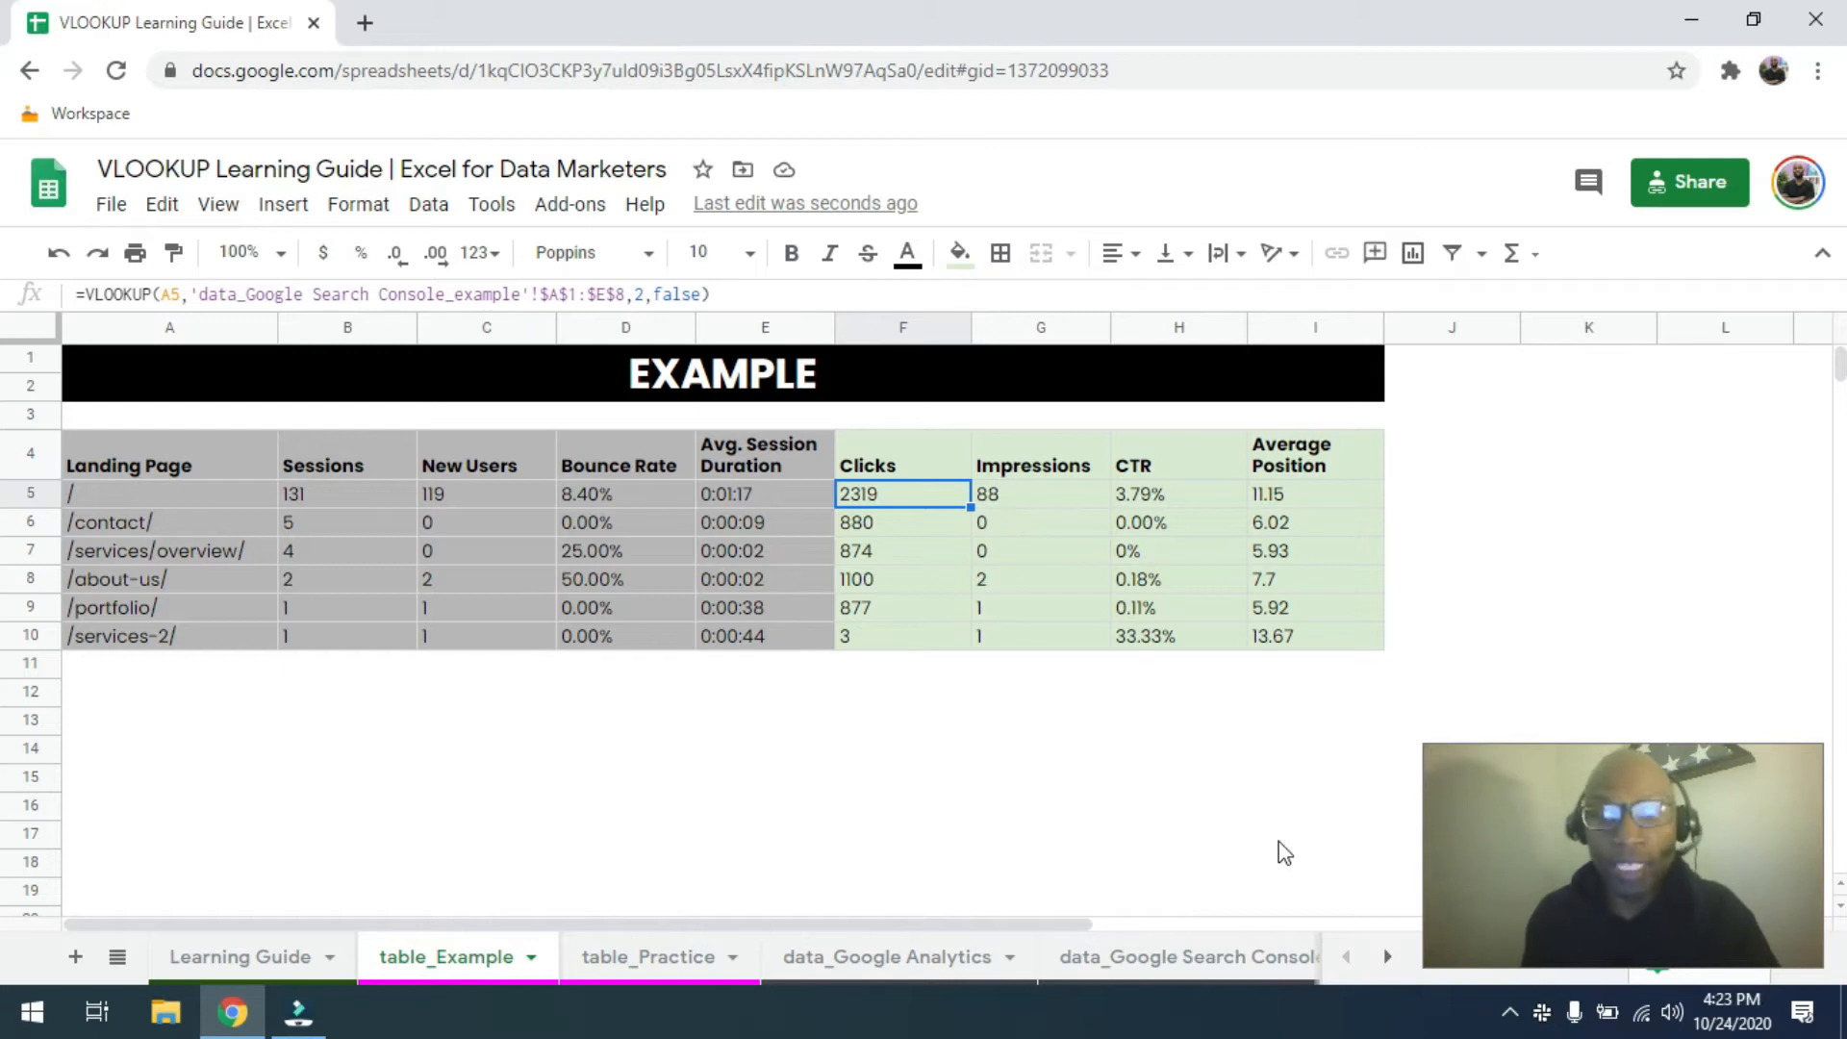
Review the column-name lookup section on the Learning Guide sheet and compare the Clicks columns of table_Practice and table_Example.
click(215, 962)
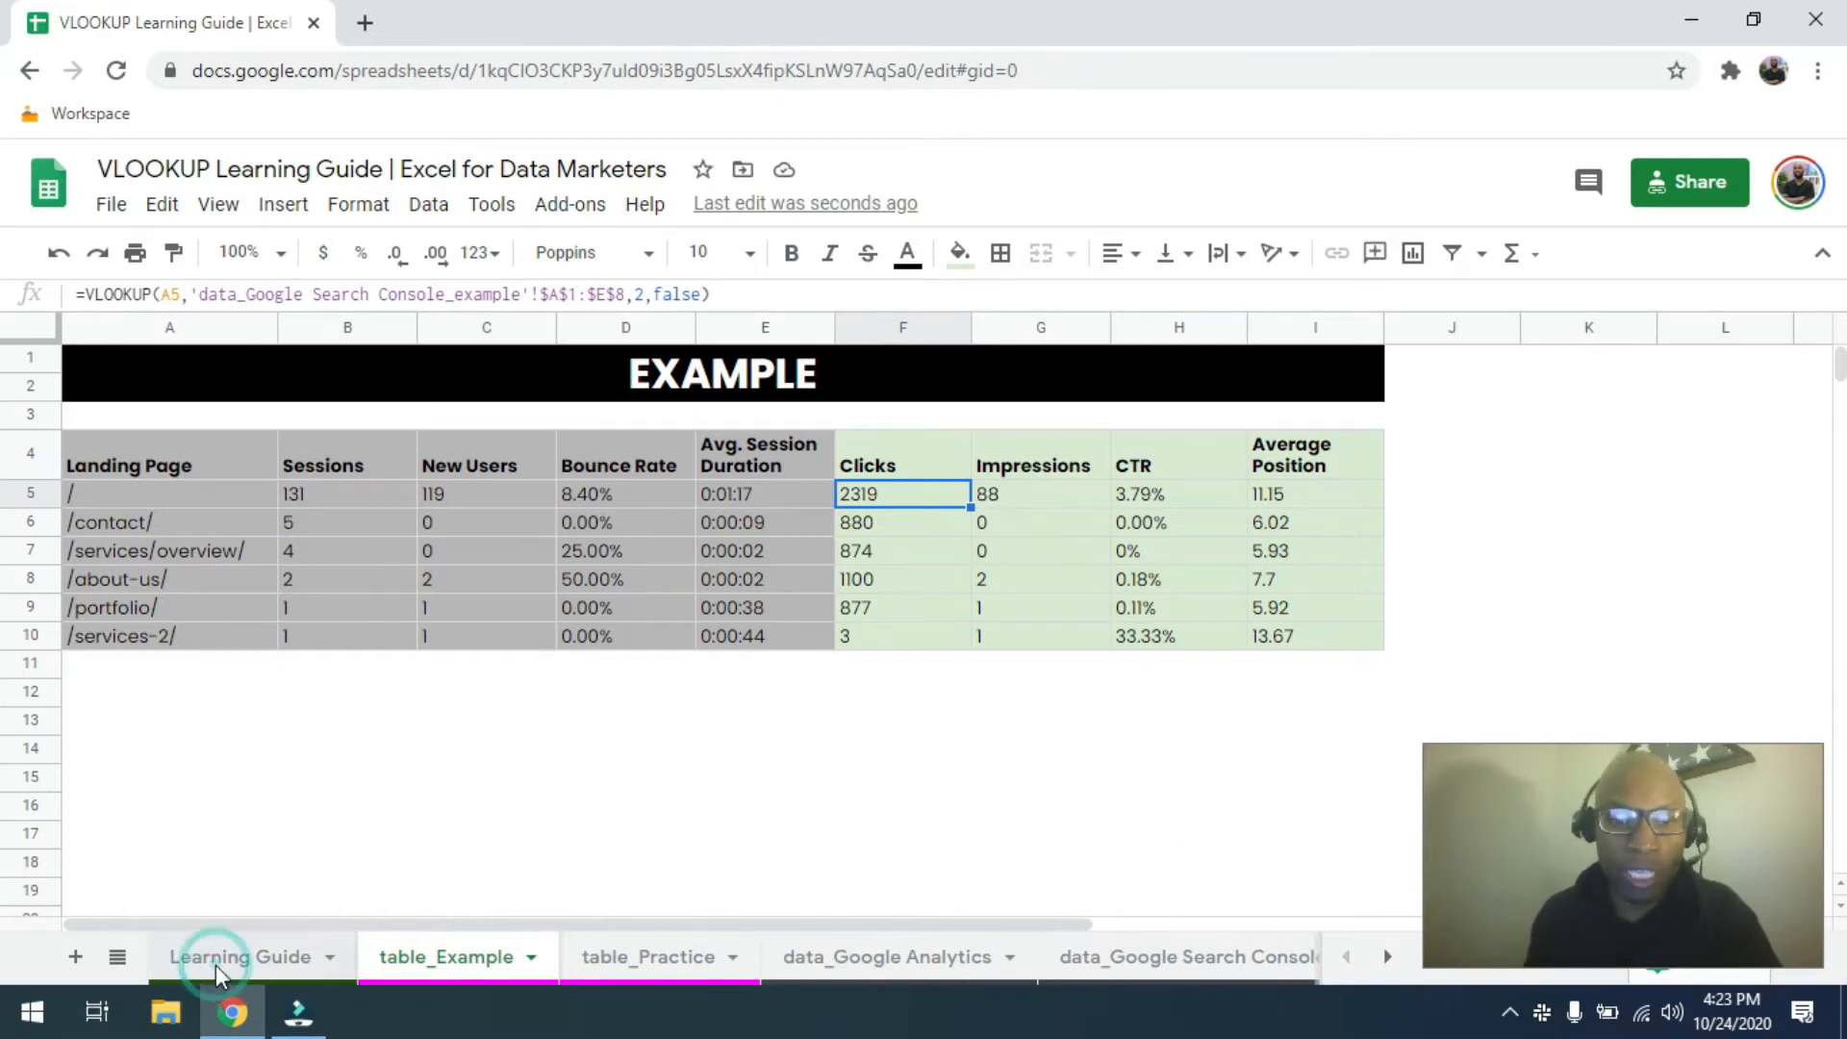
scroll(1198, 860, down, 2)
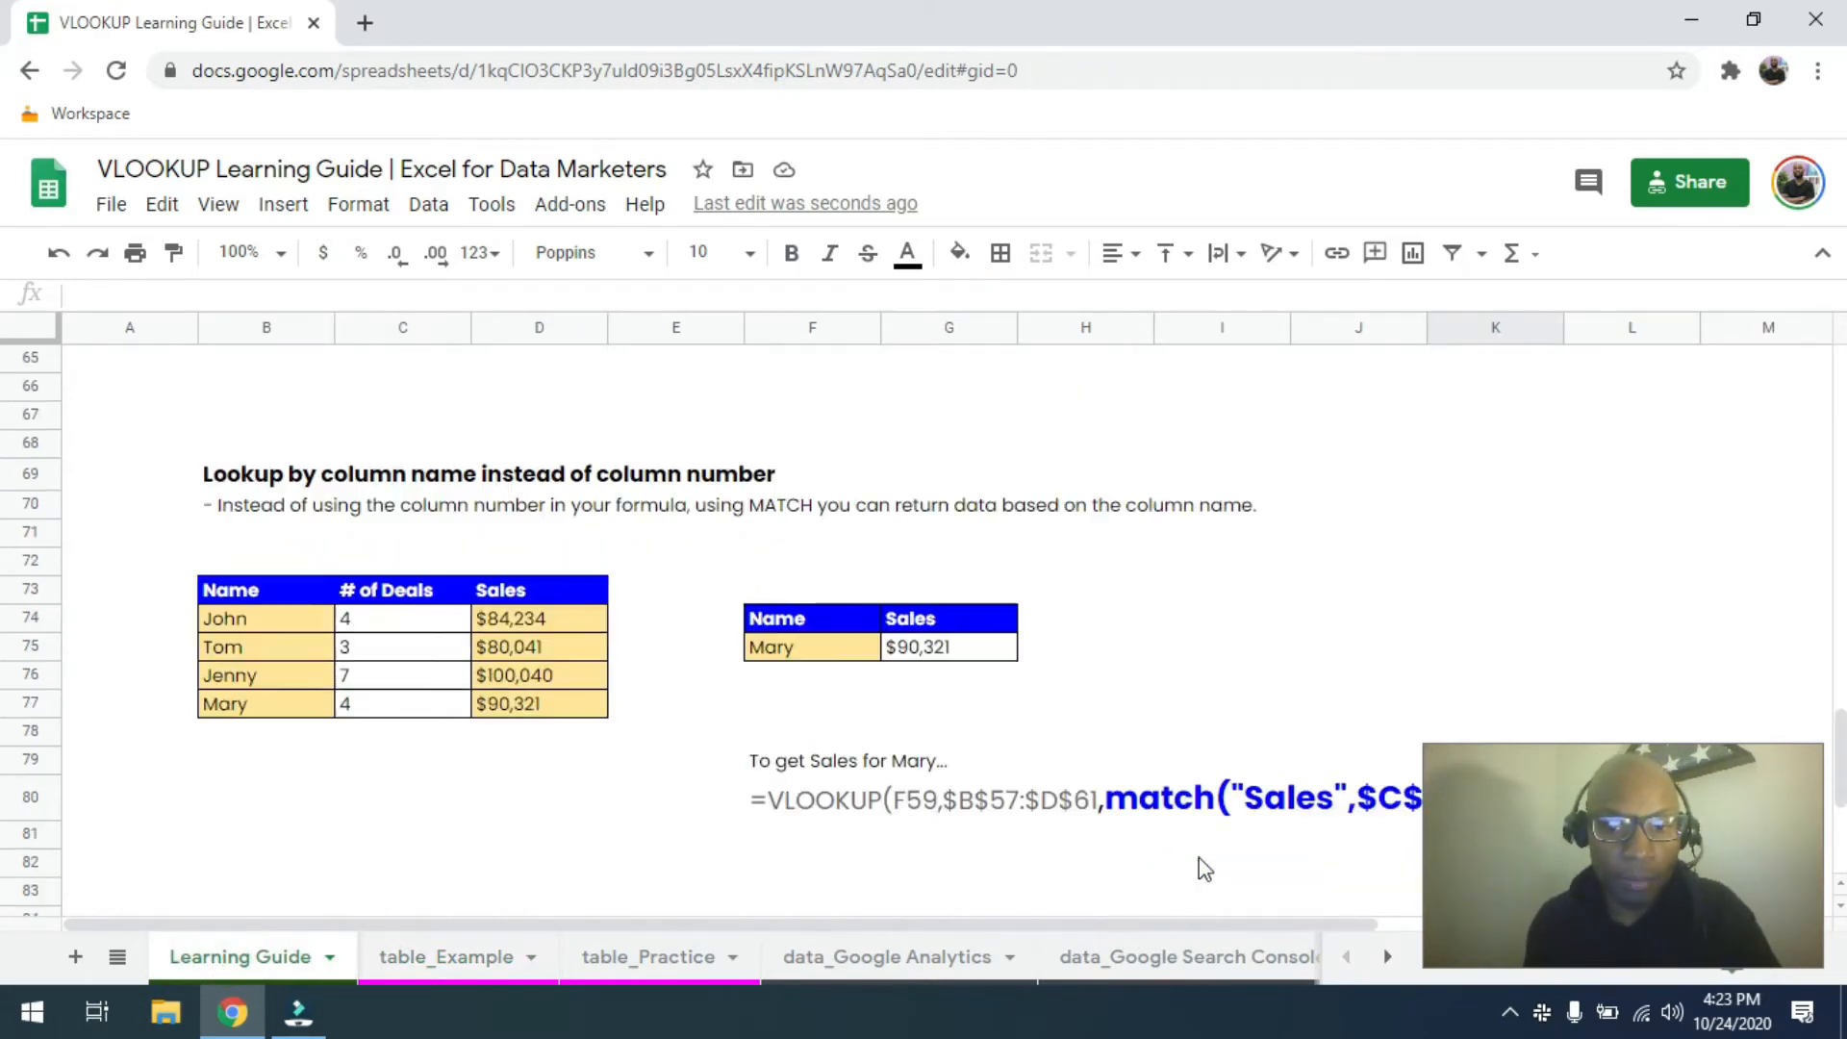
scroll(1135, 803, up, 2)
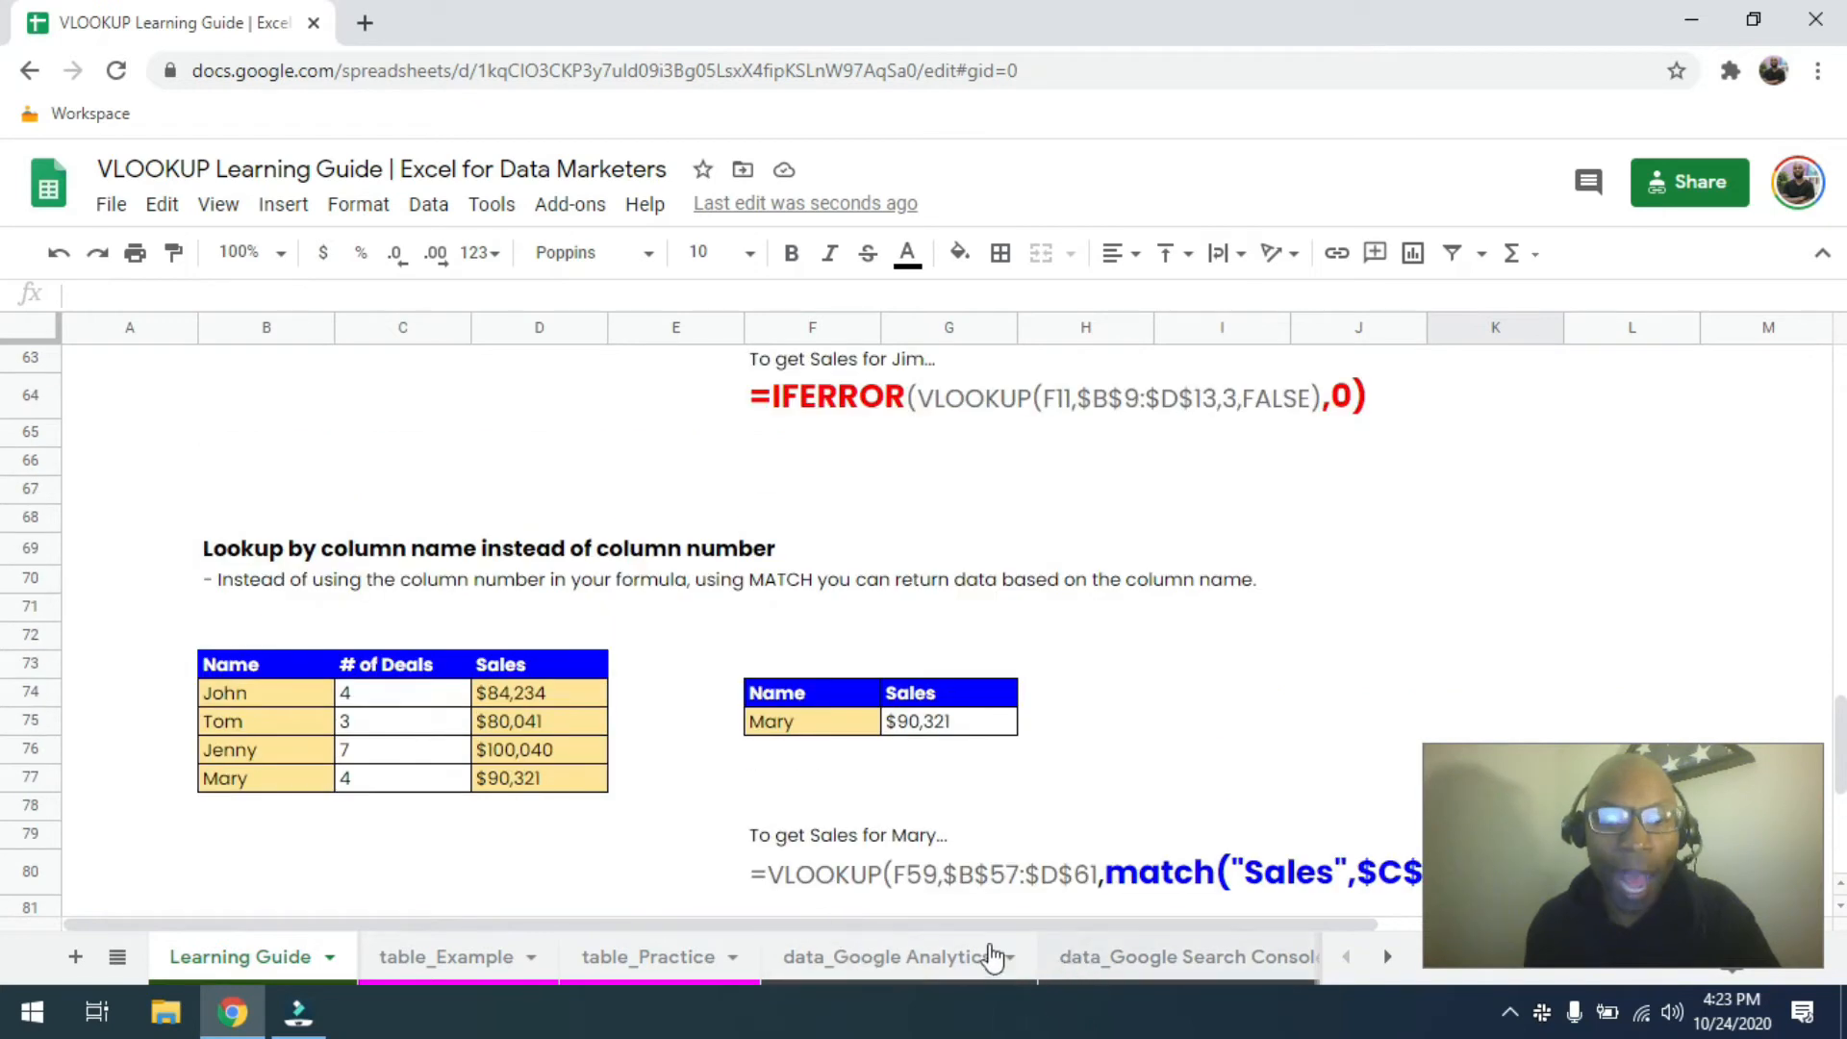
click(662, 958)
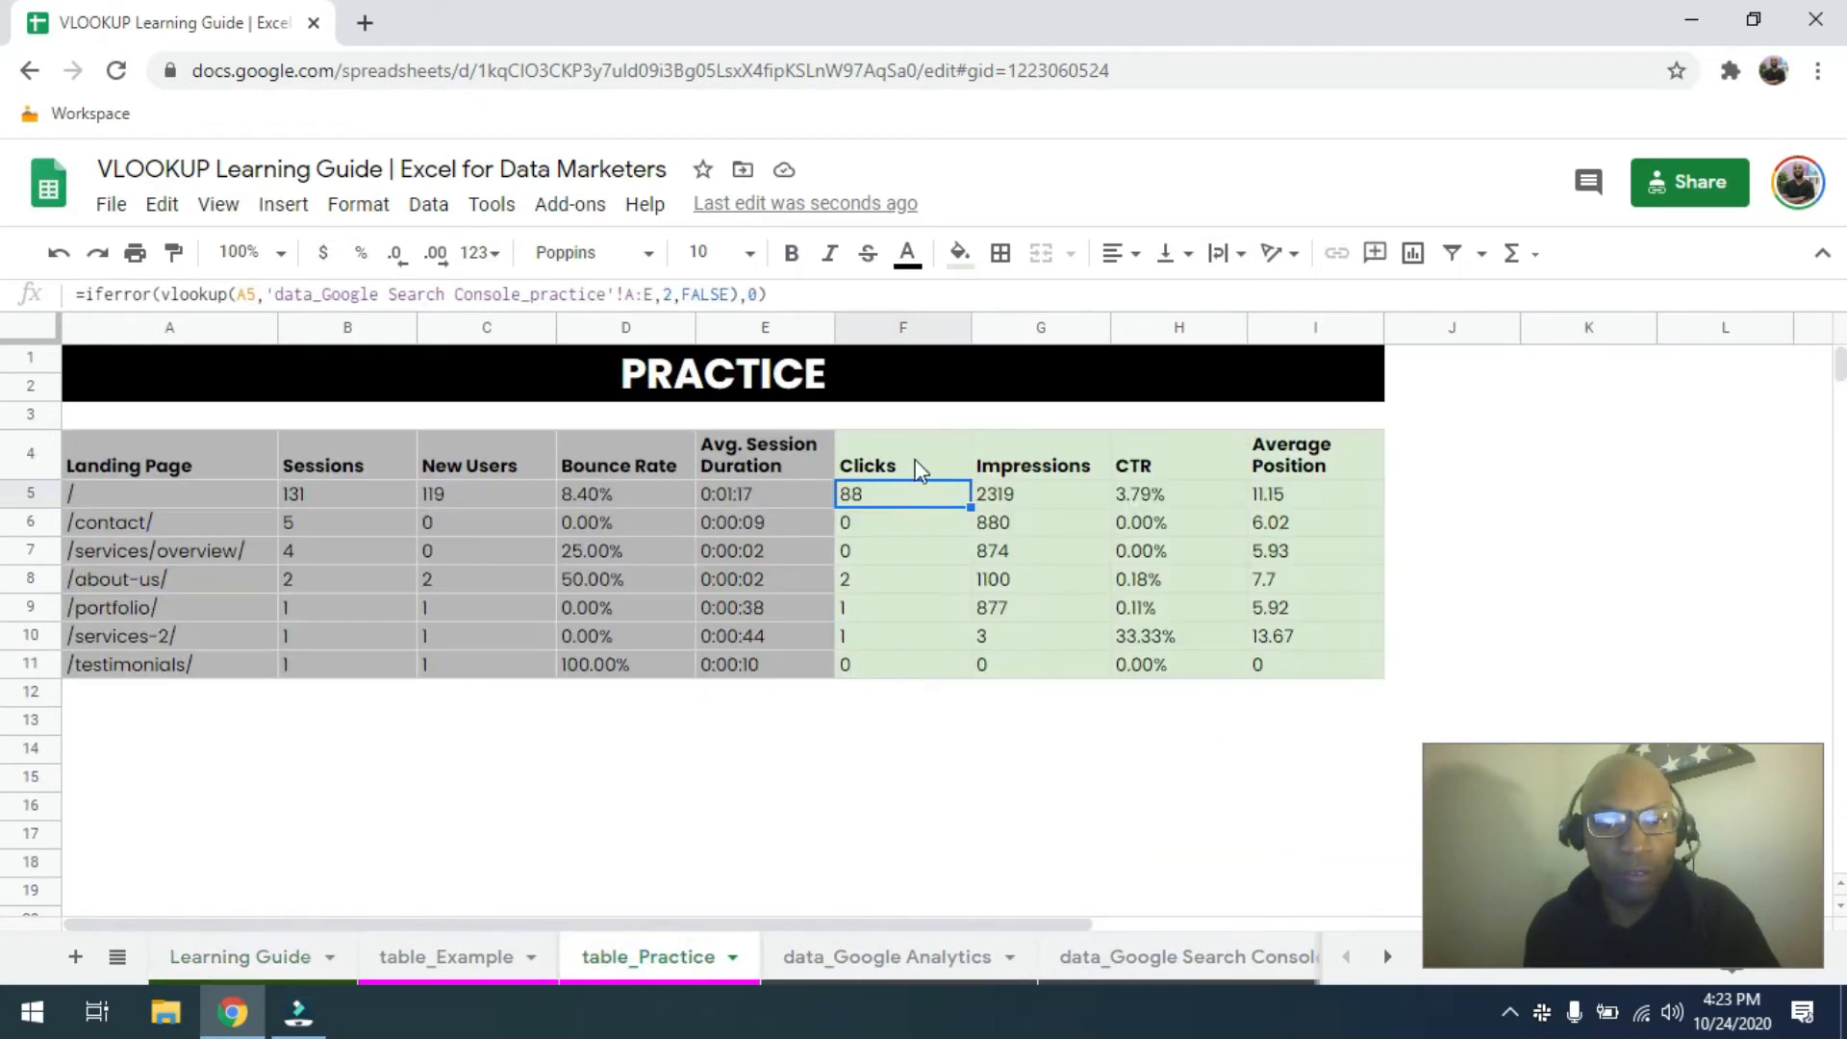
click(444, 956)
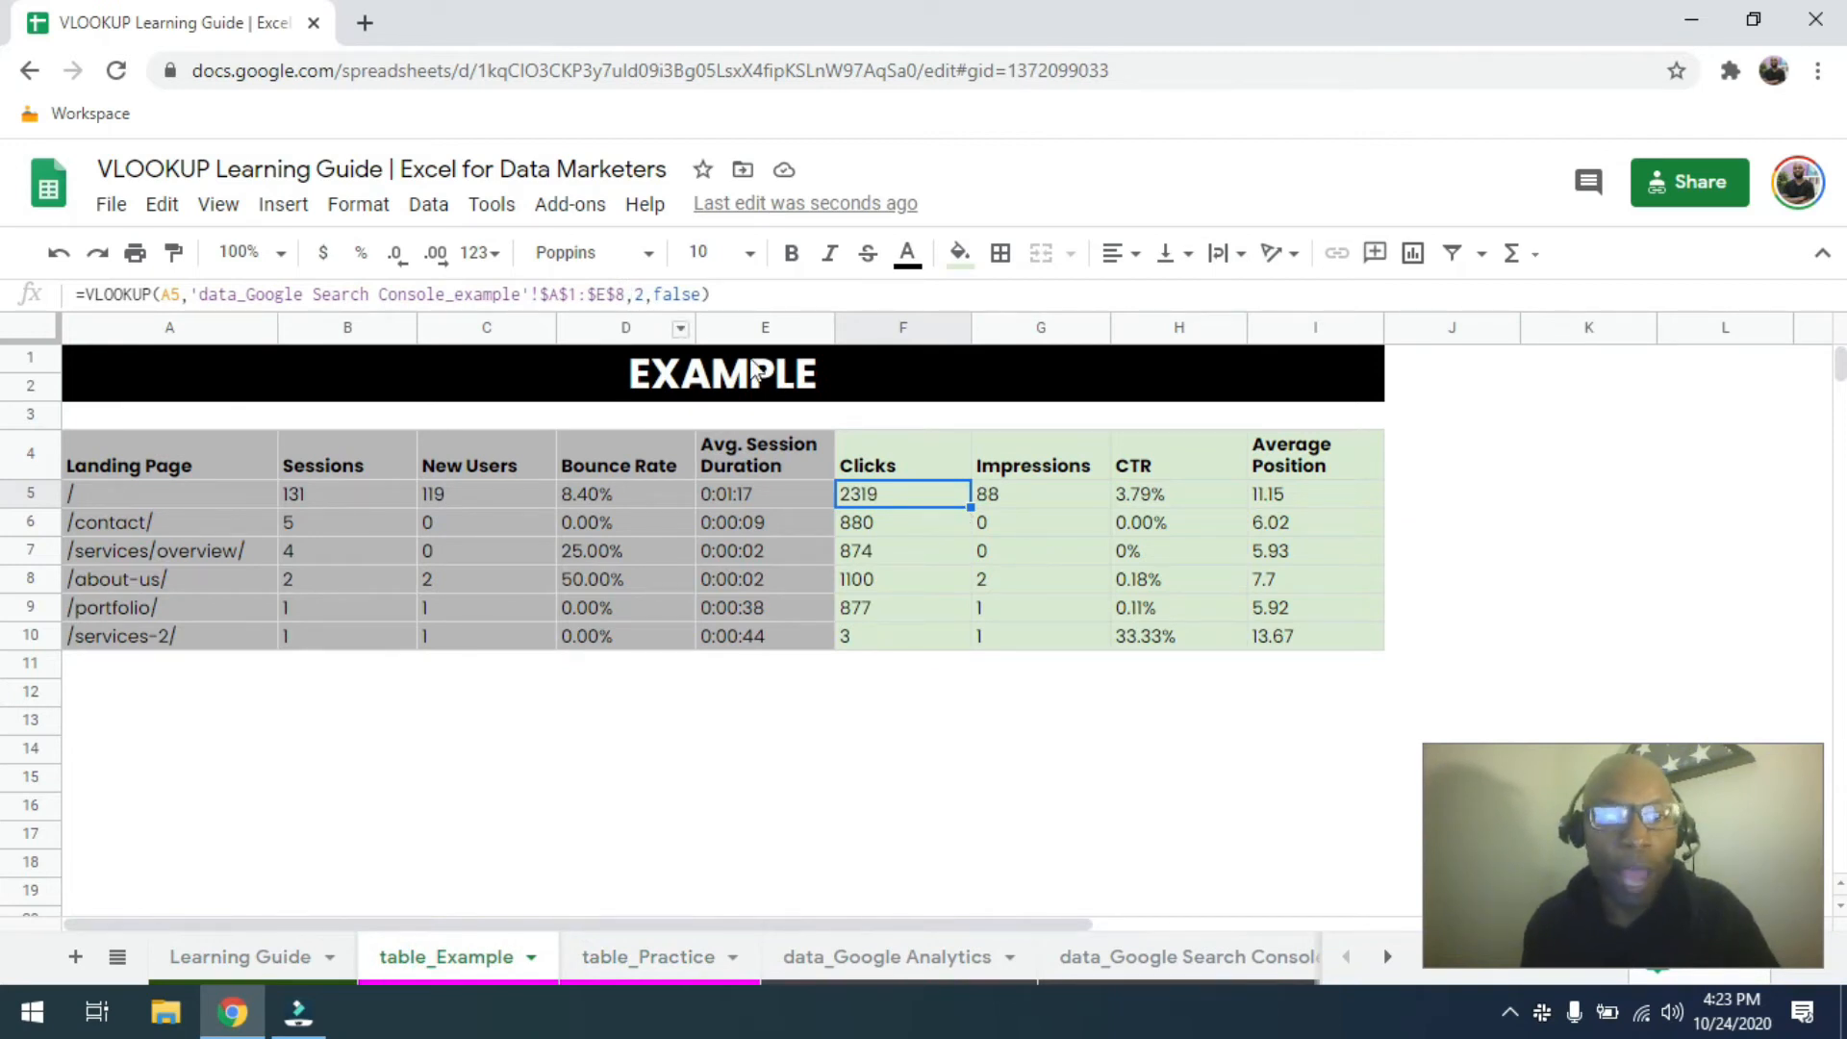
Open the data_Google Search Console_practice sheet and check the Clicks header in B1.
click(1387, 957)
click(1059, 956)
click(559, 365)
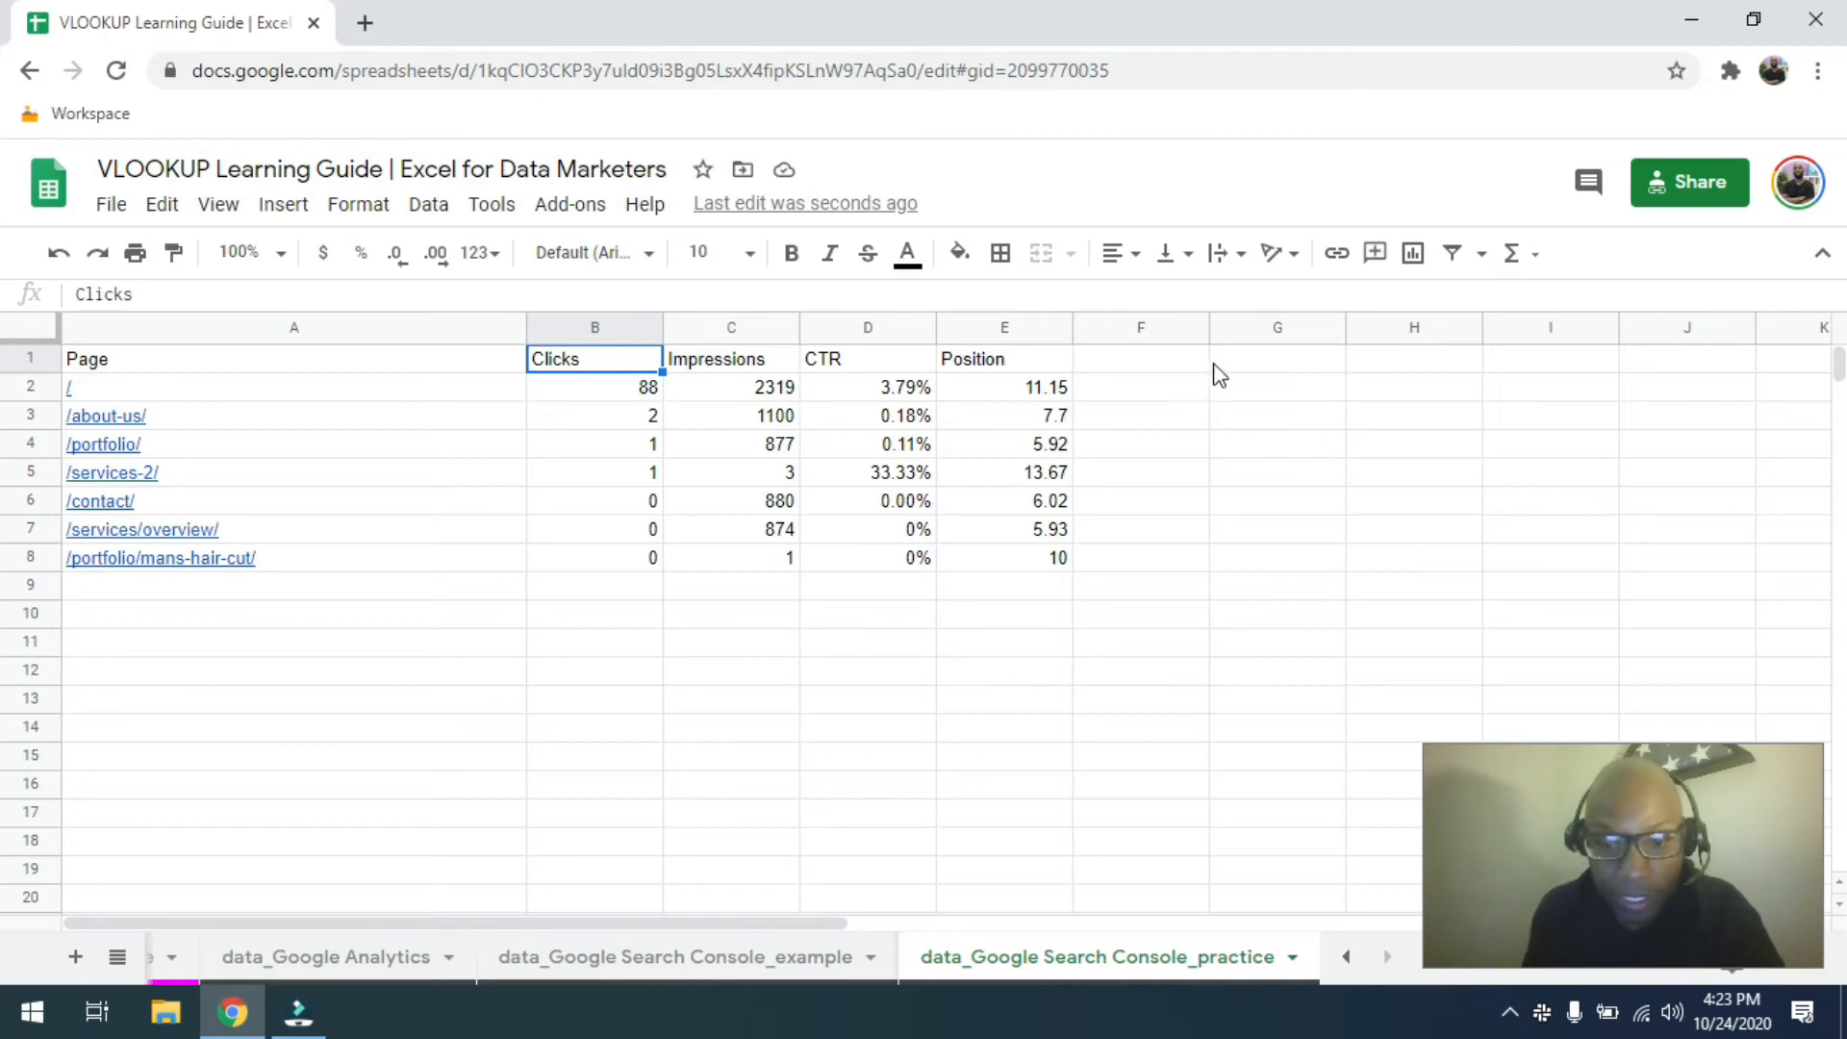
Return to the Learning Guide sheet and examine the VLOOKUP with MATCH formula behind the Sales result in G75.
click(1347, 956)
click(216, 956)
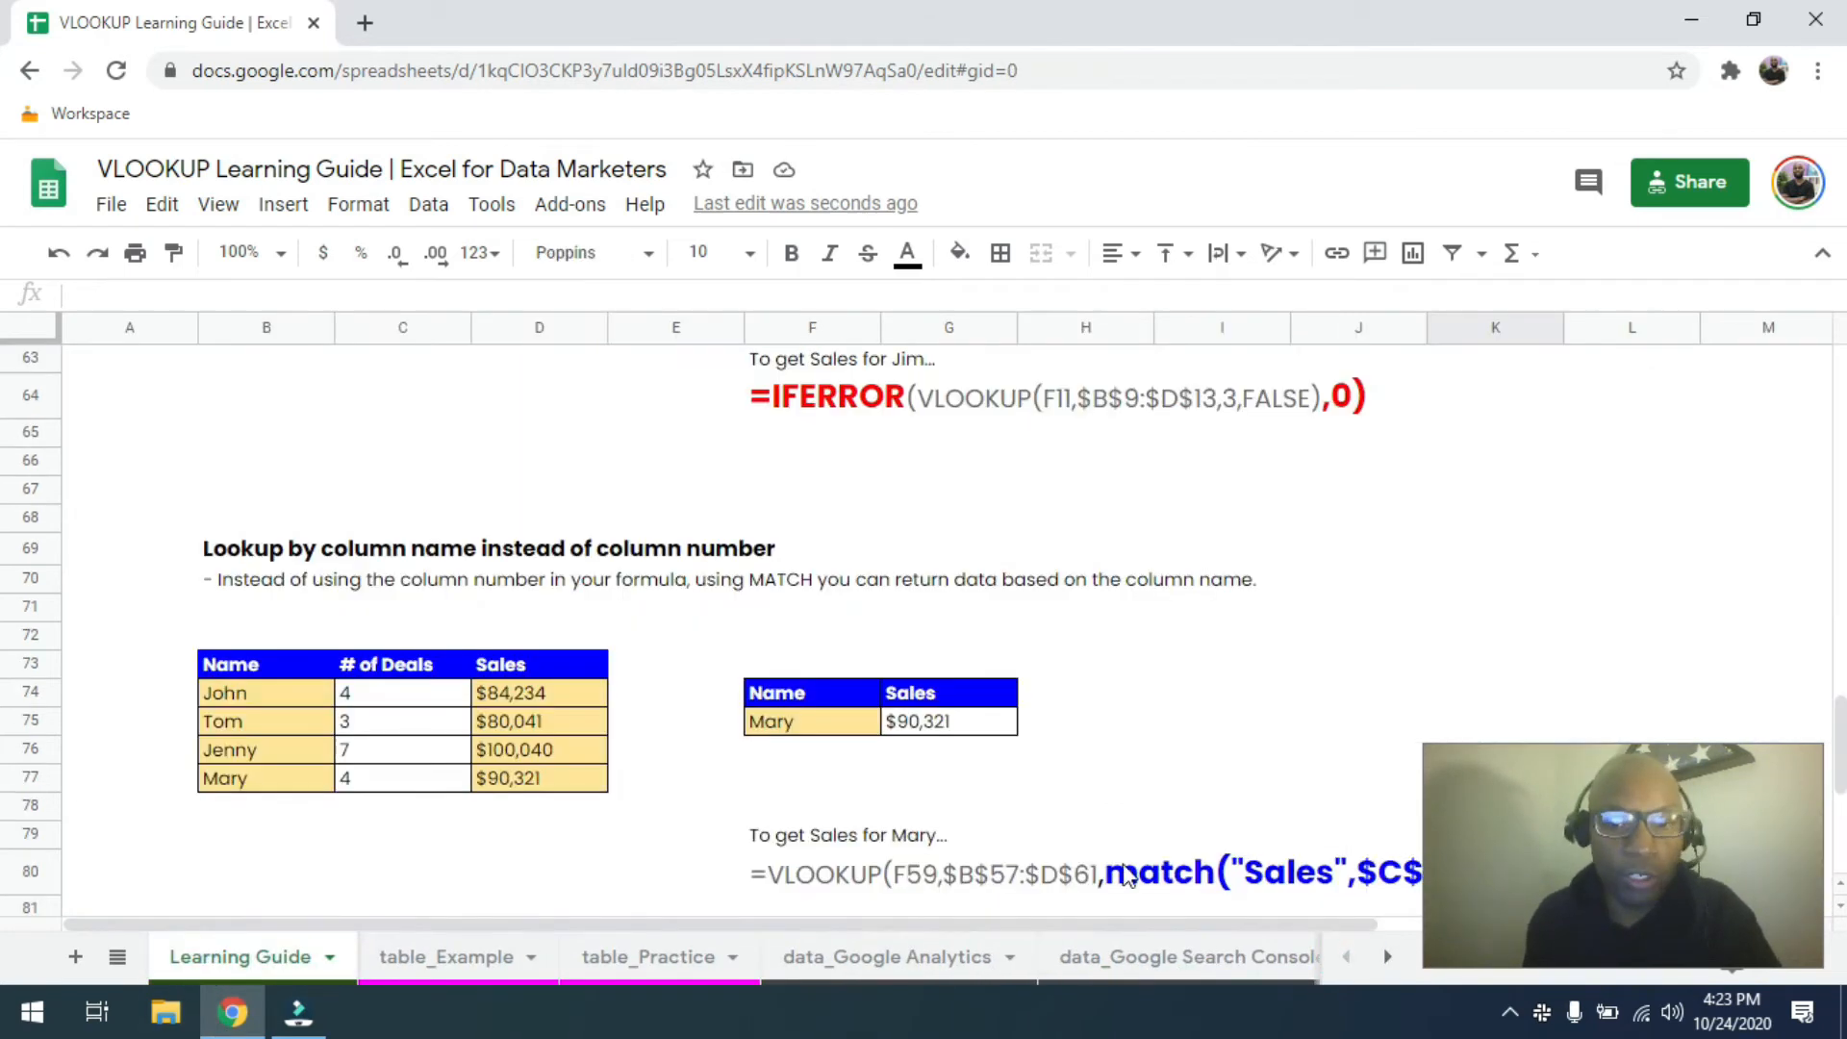
scroll(1135, 847, down, 2)
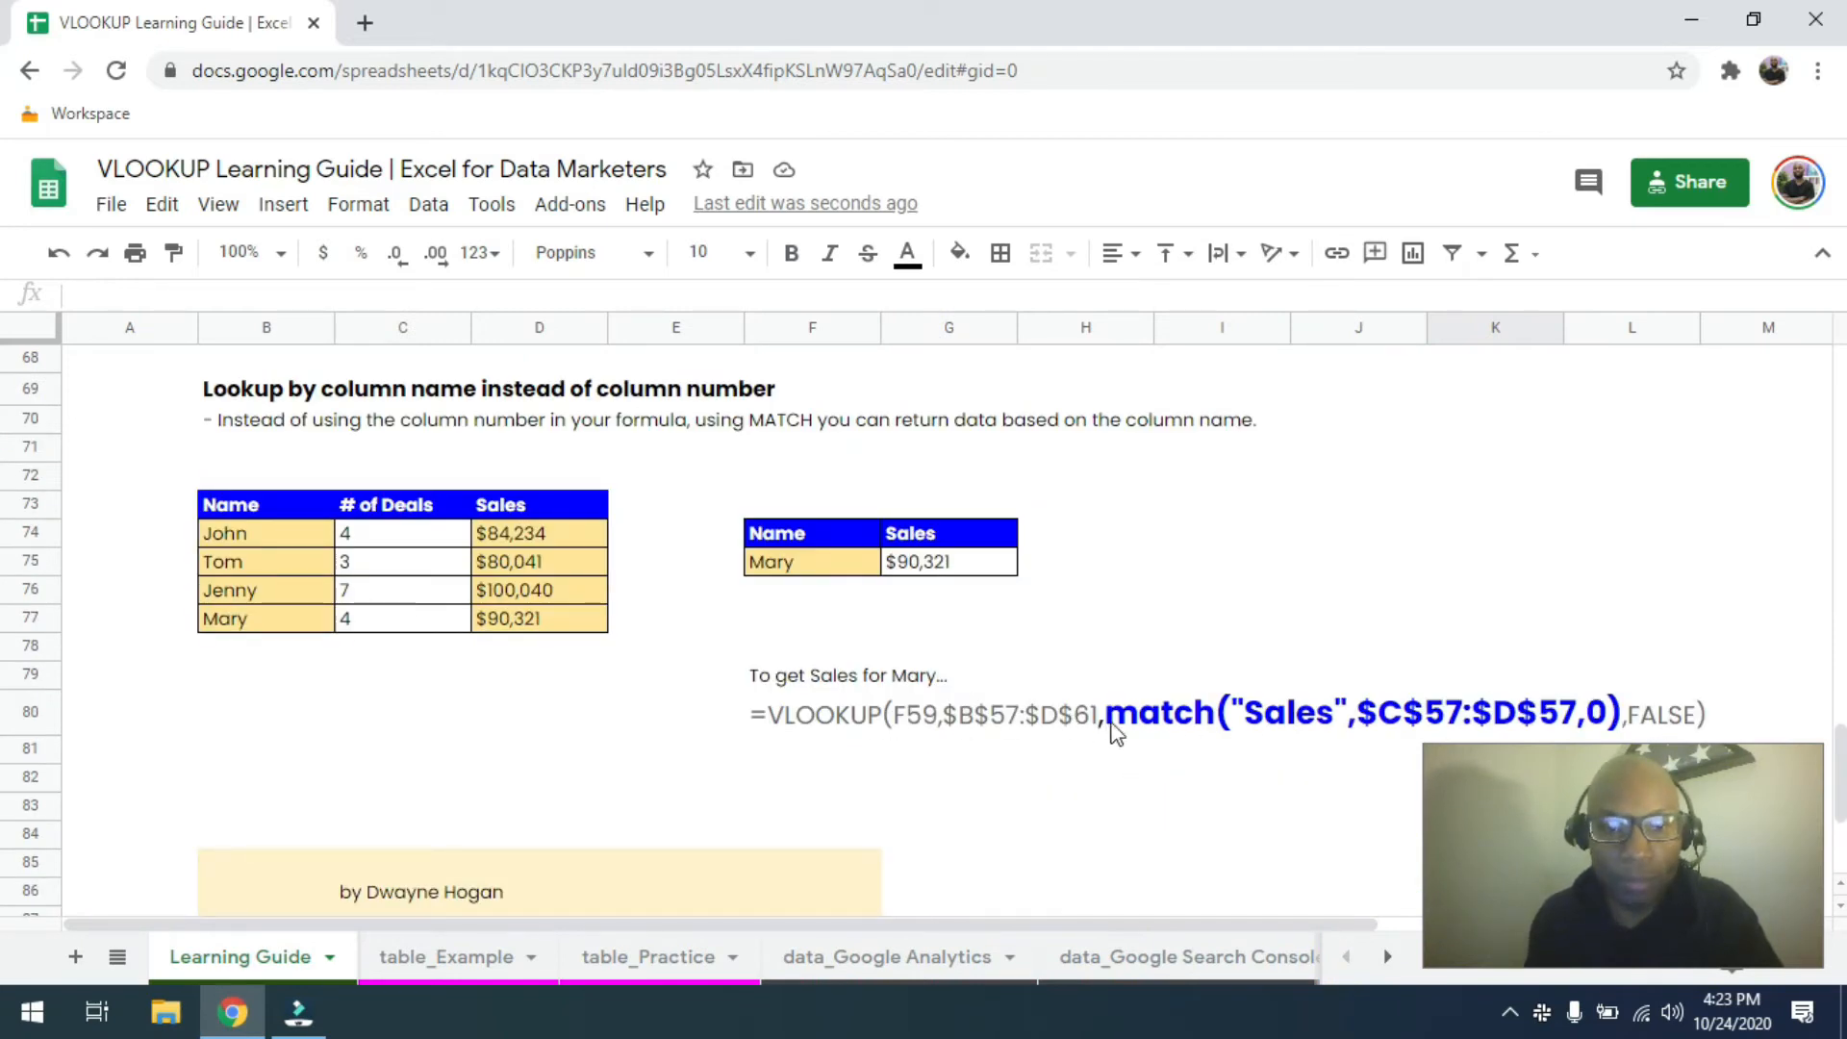
click(1138, 724)
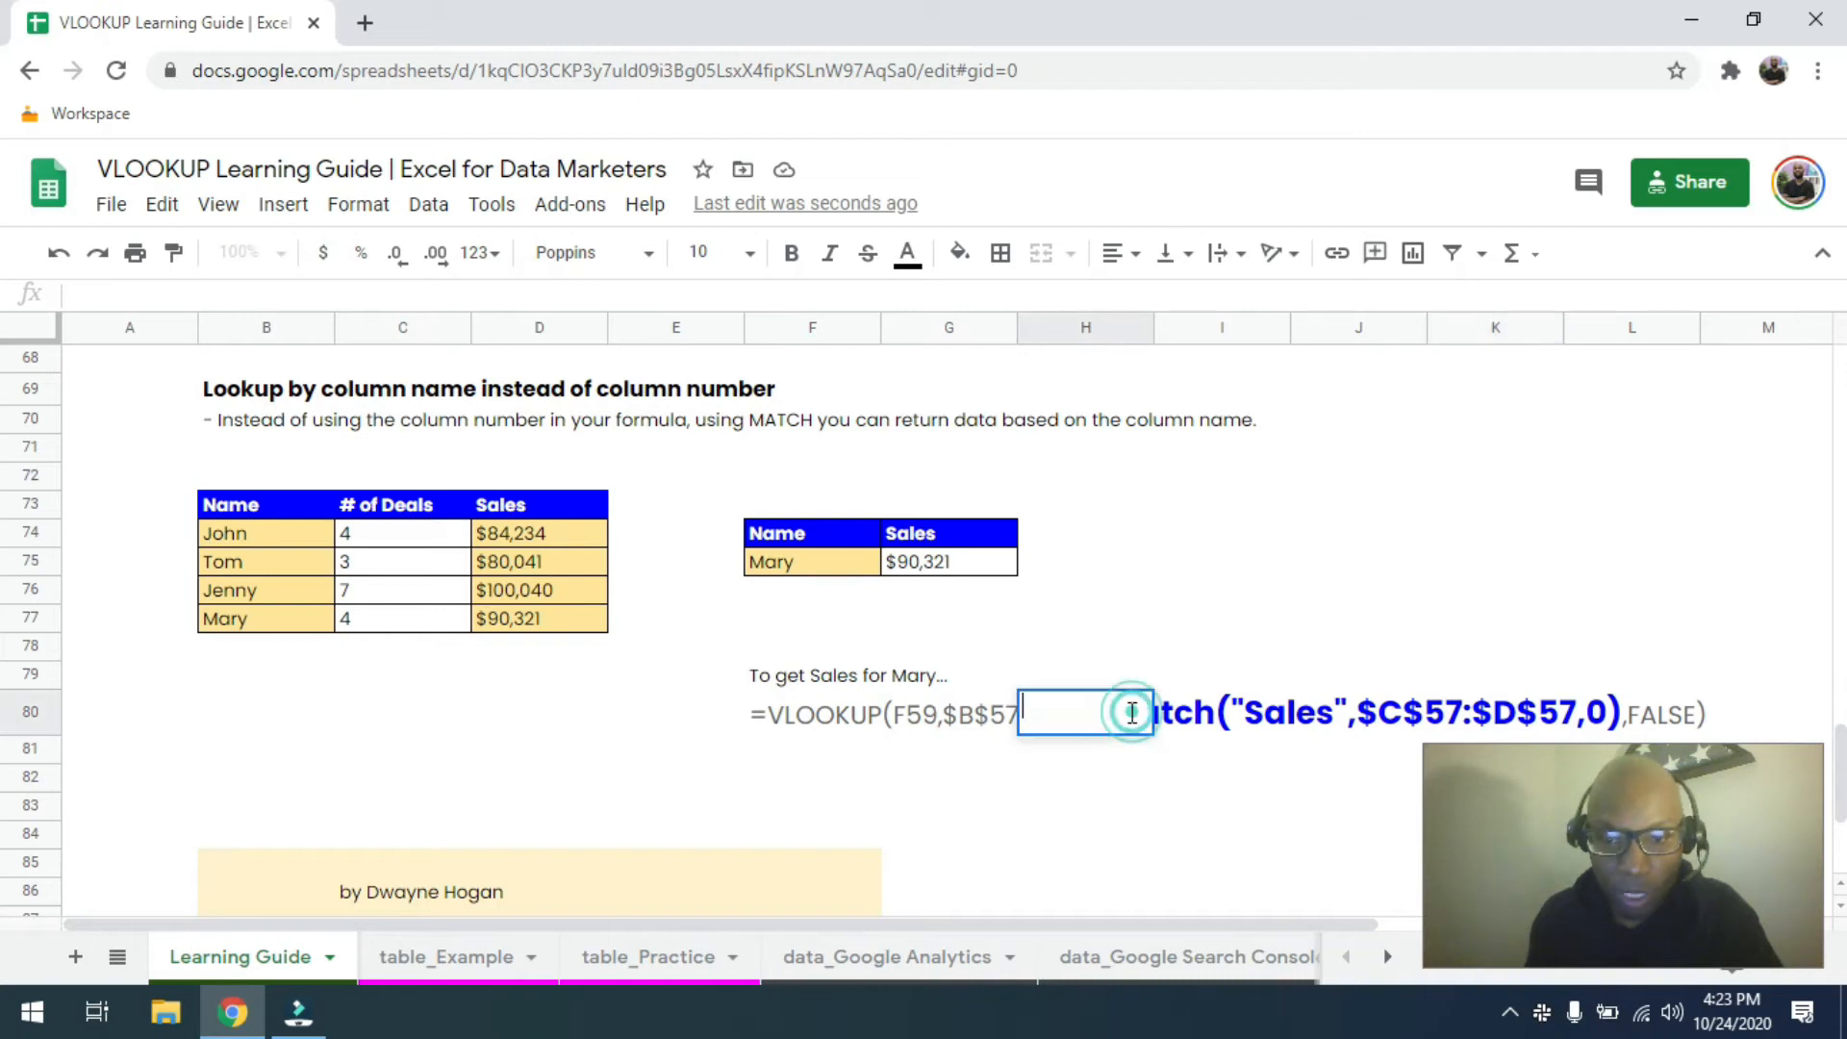
click(835, 621)
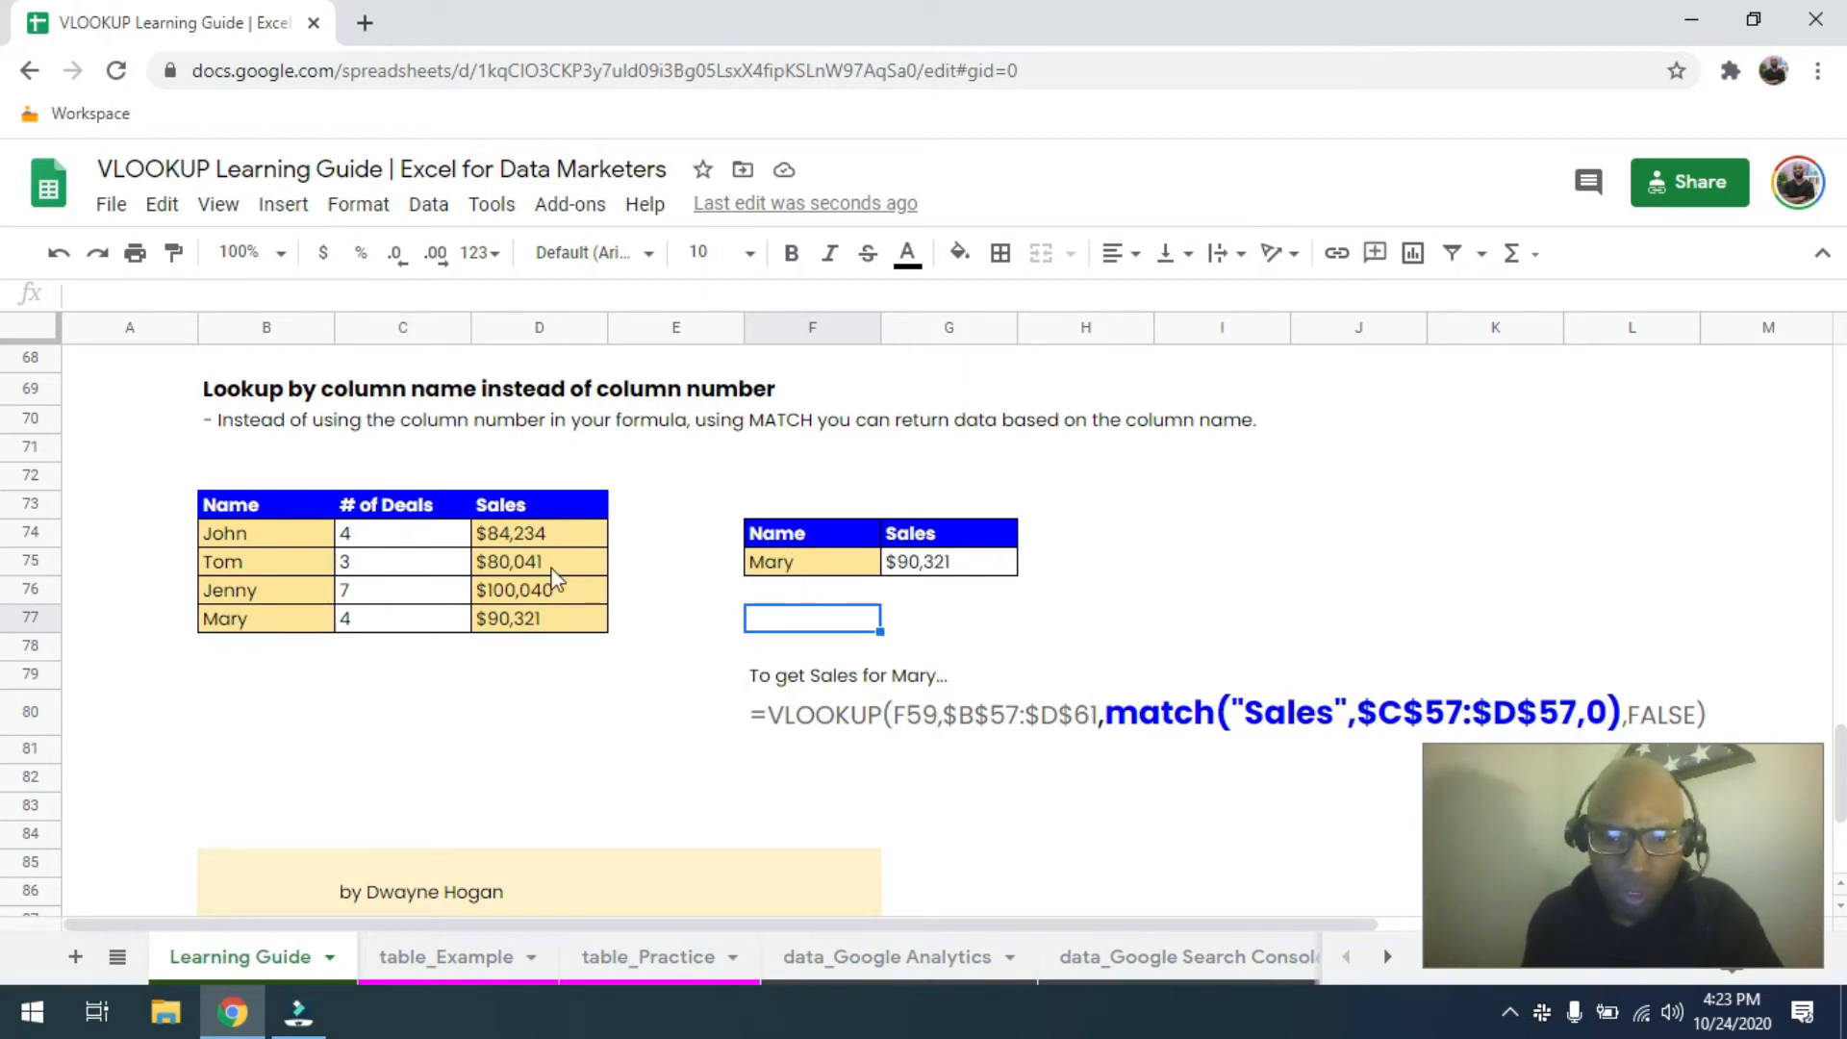
click(790, 565)
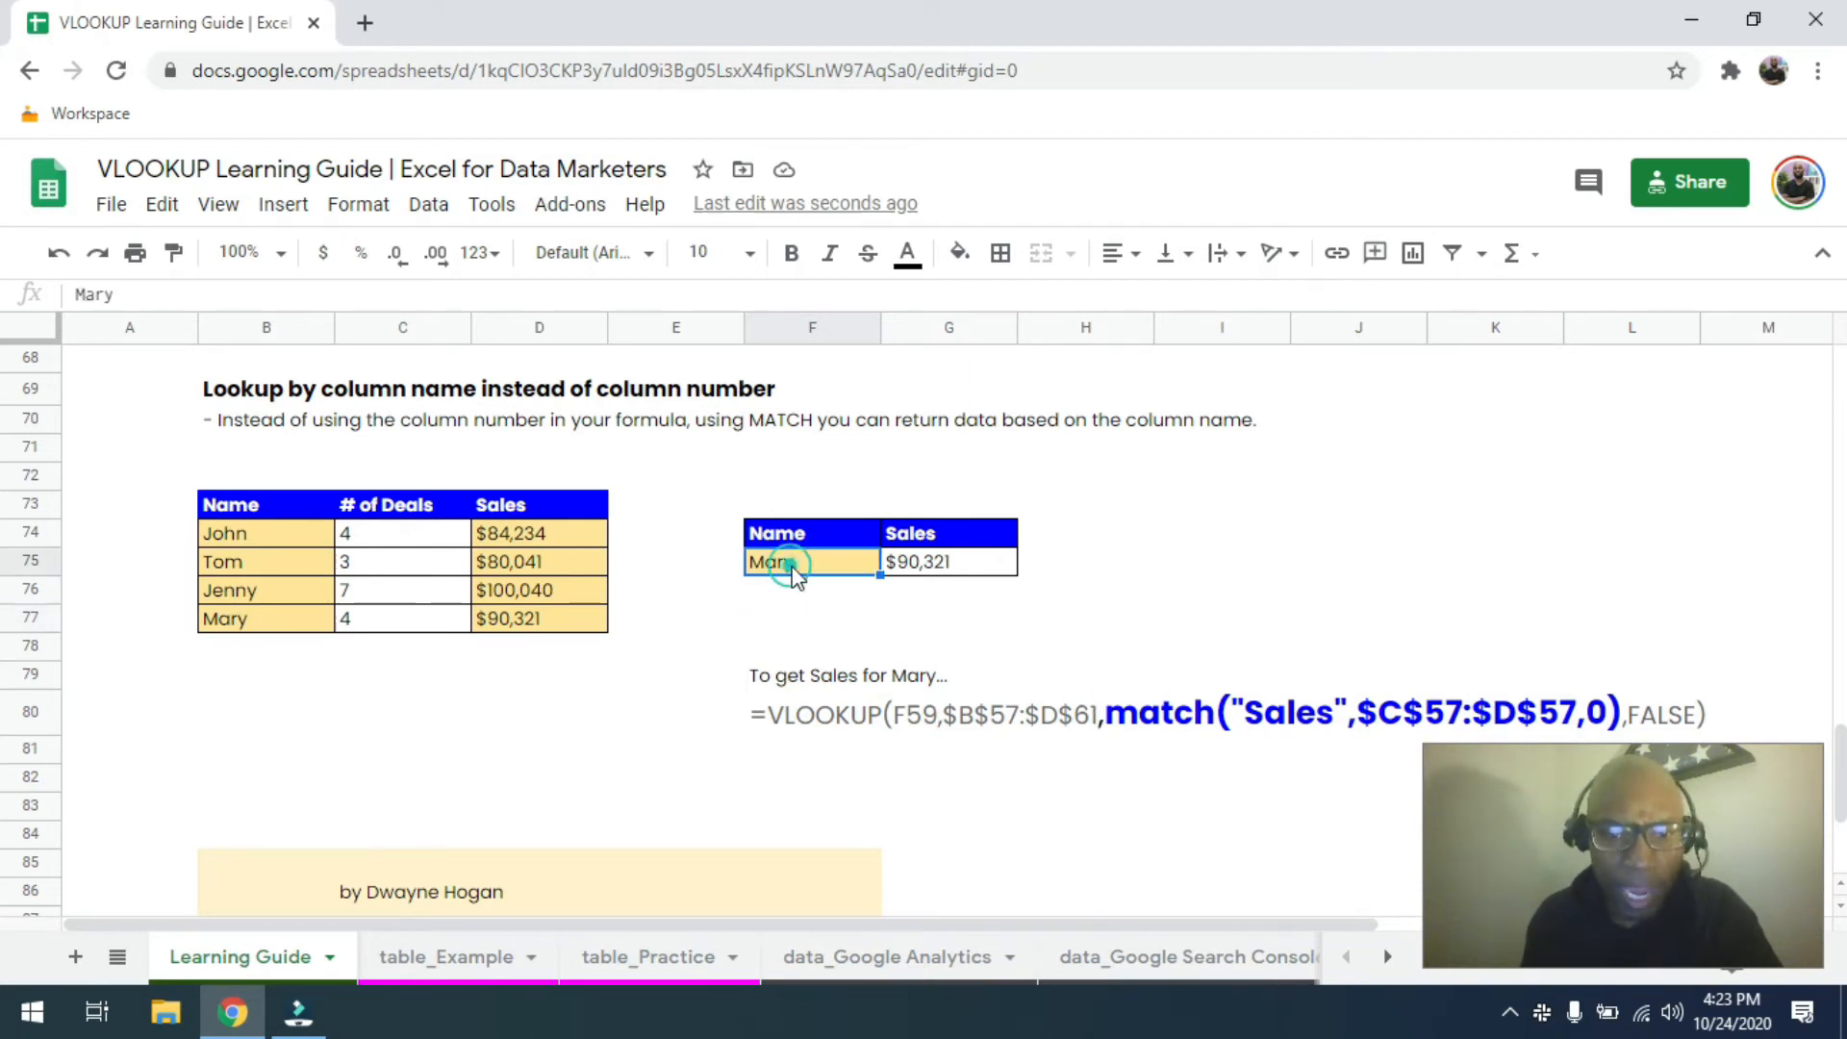
click(914, 562)
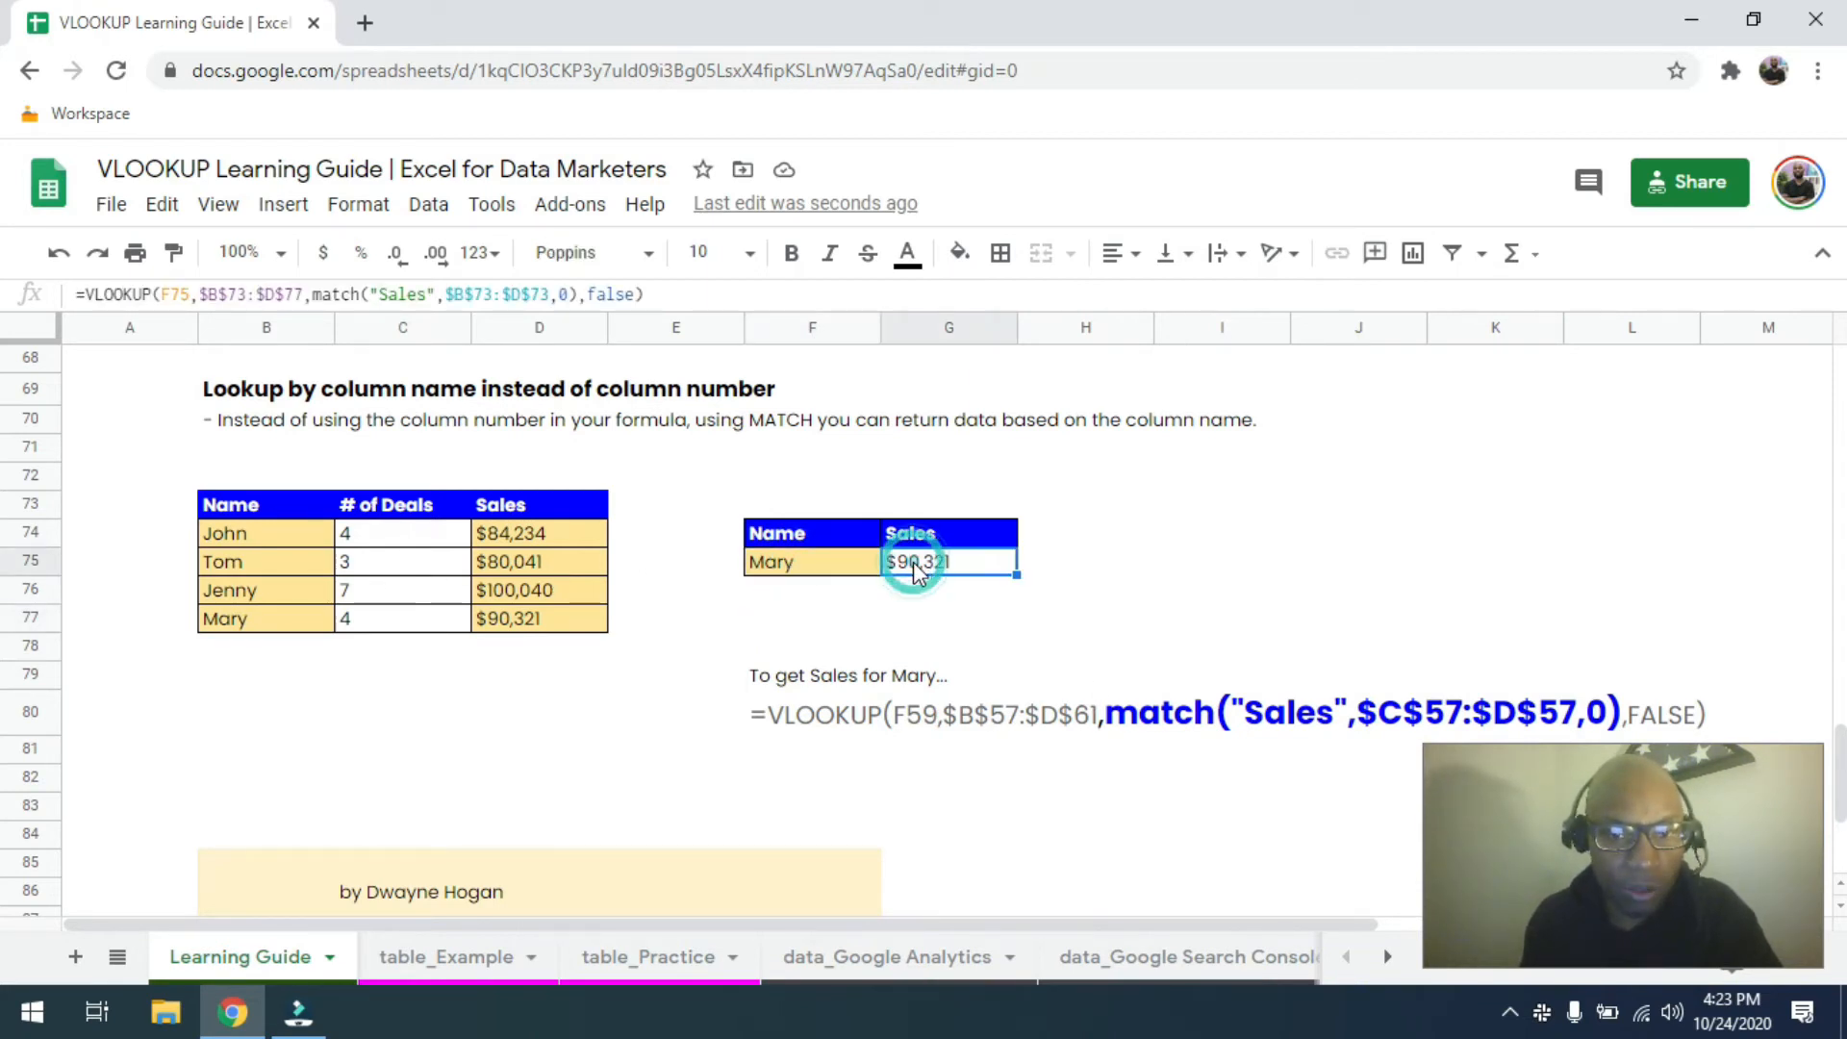
Check the Name and Sales header cells, B73 and D73, that bound the MATCH lookup range.
click(268, 517)
click(492, 505)
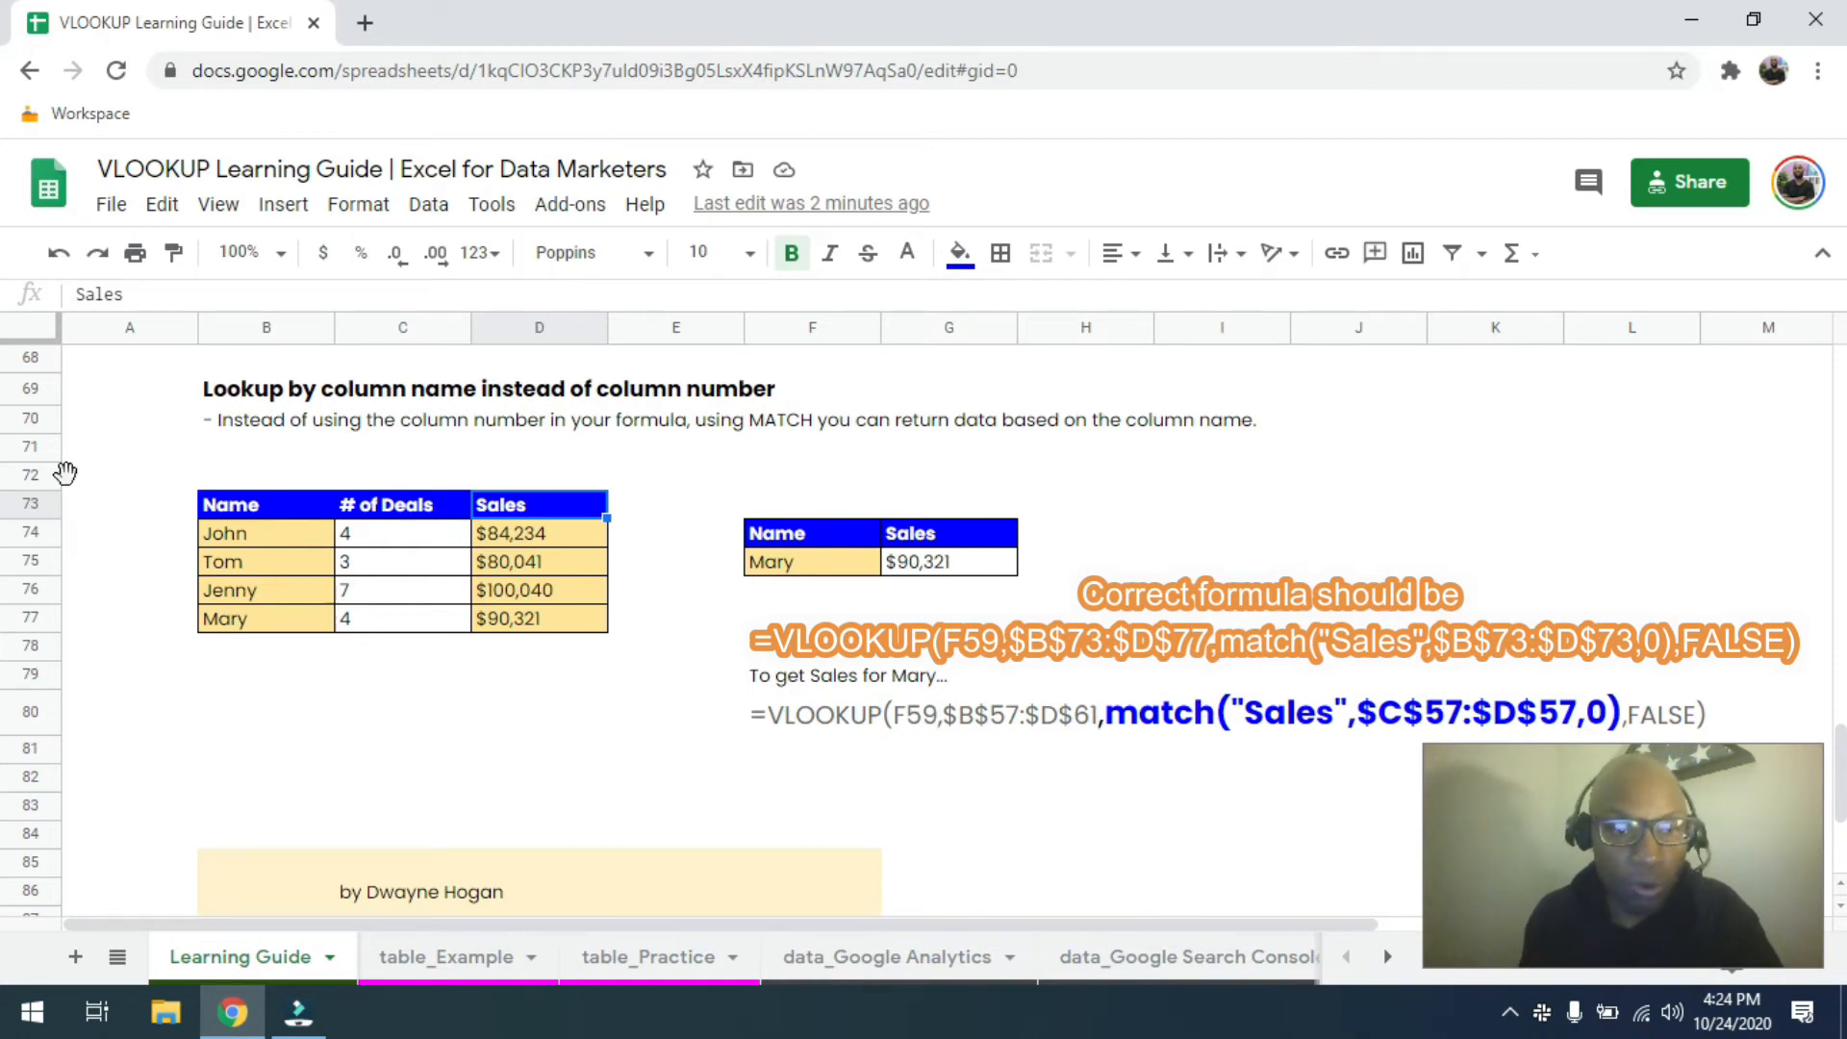
click(284, 512)
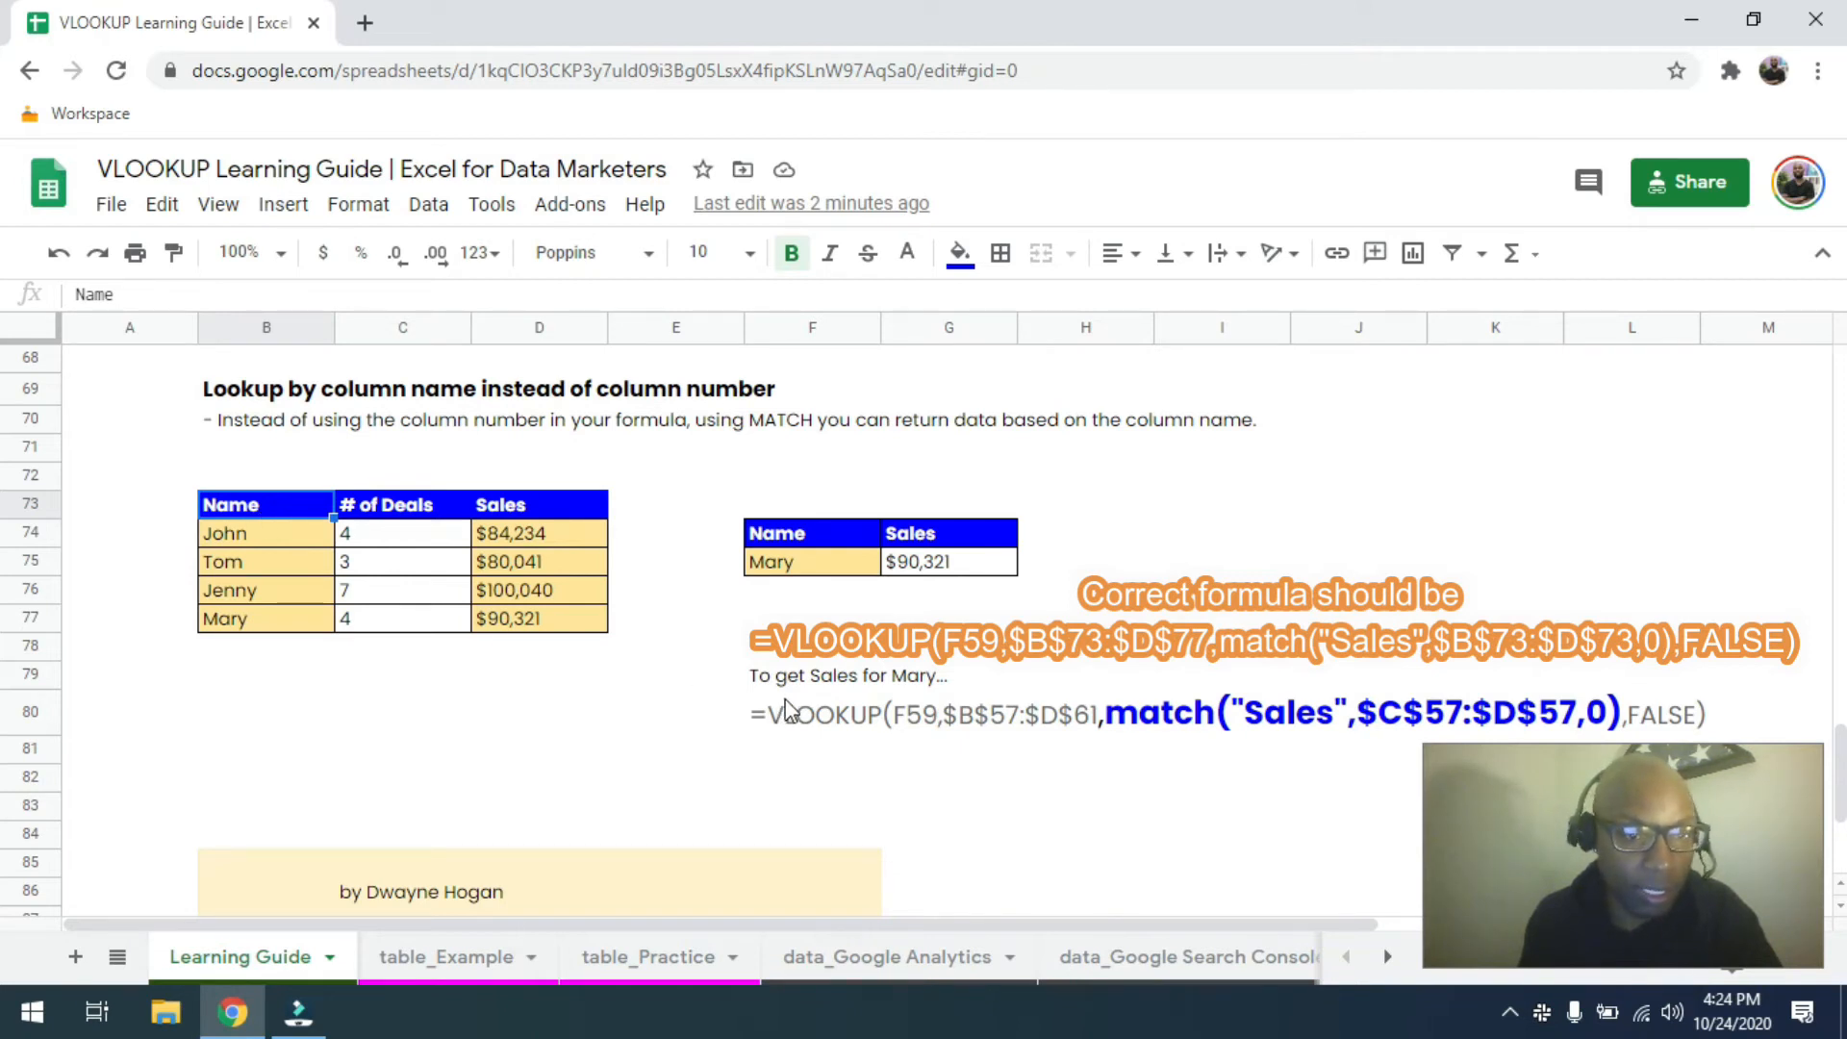
Correct the MATCH range in the sample formula text in F80 to $B$73:$D$73.
click(806, 717)
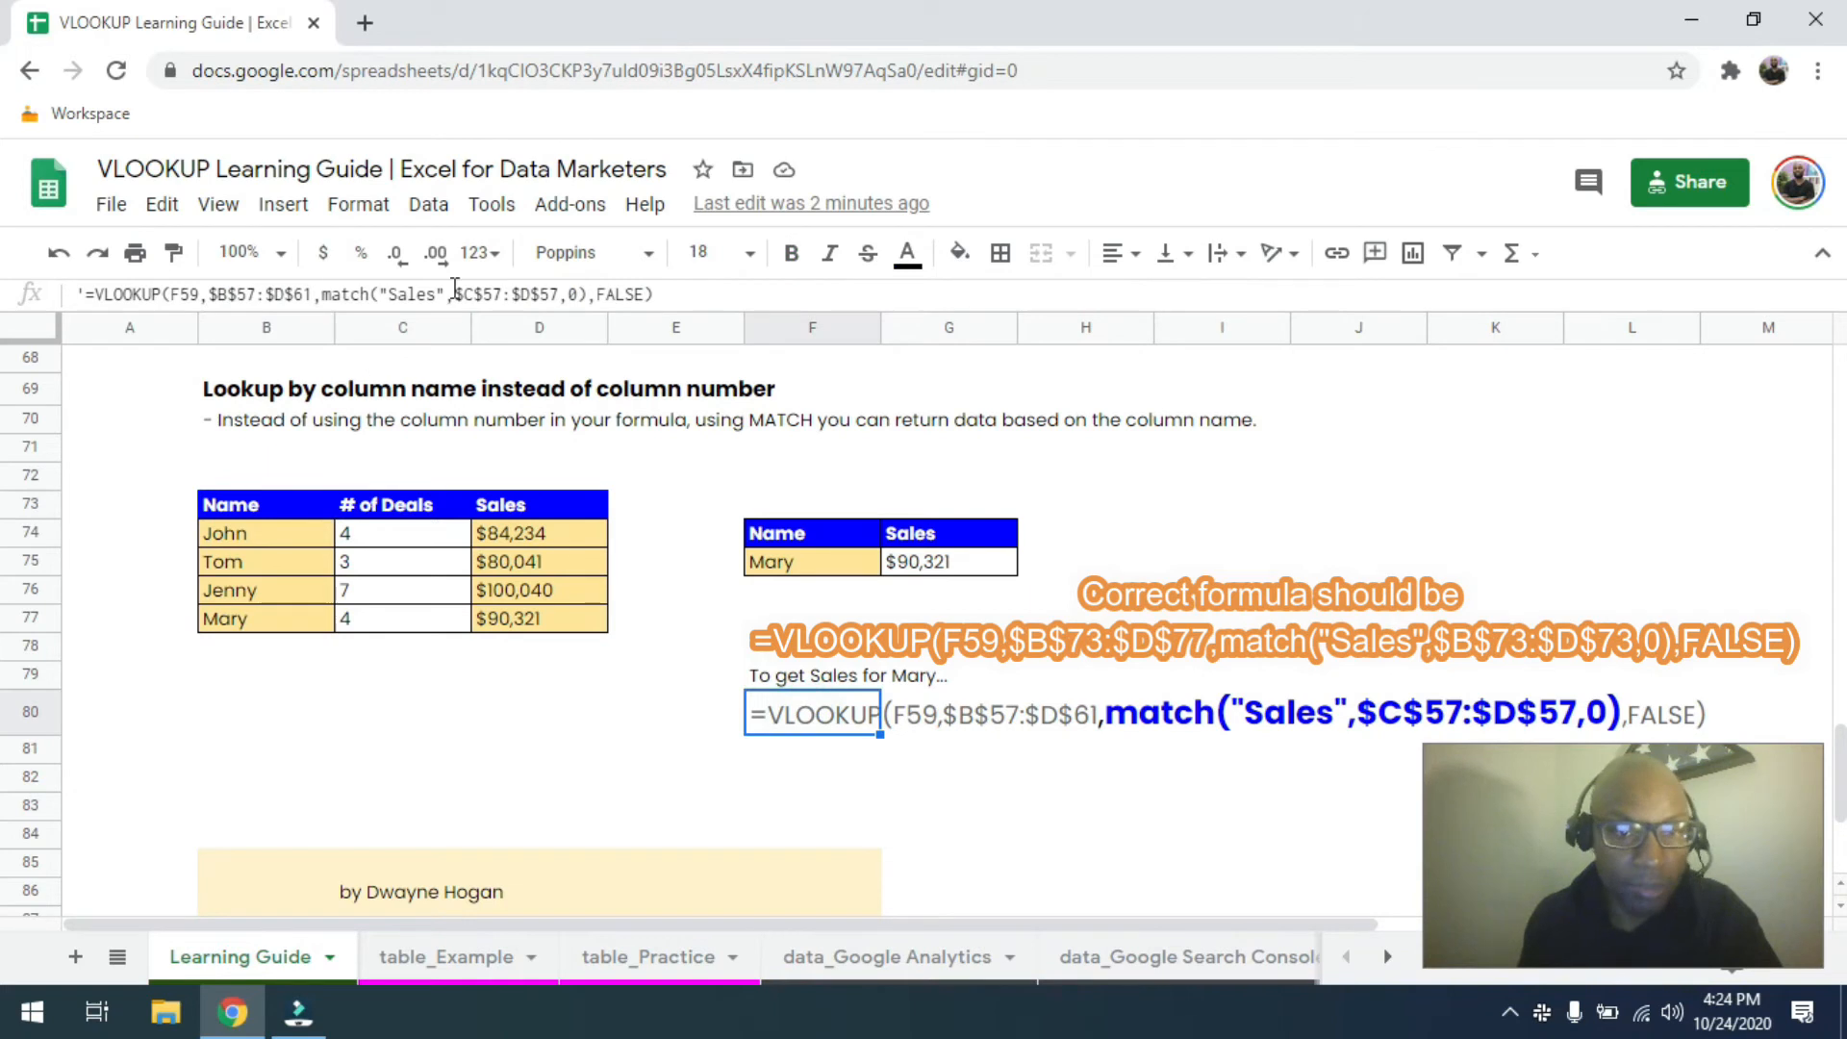
click(488, 294)
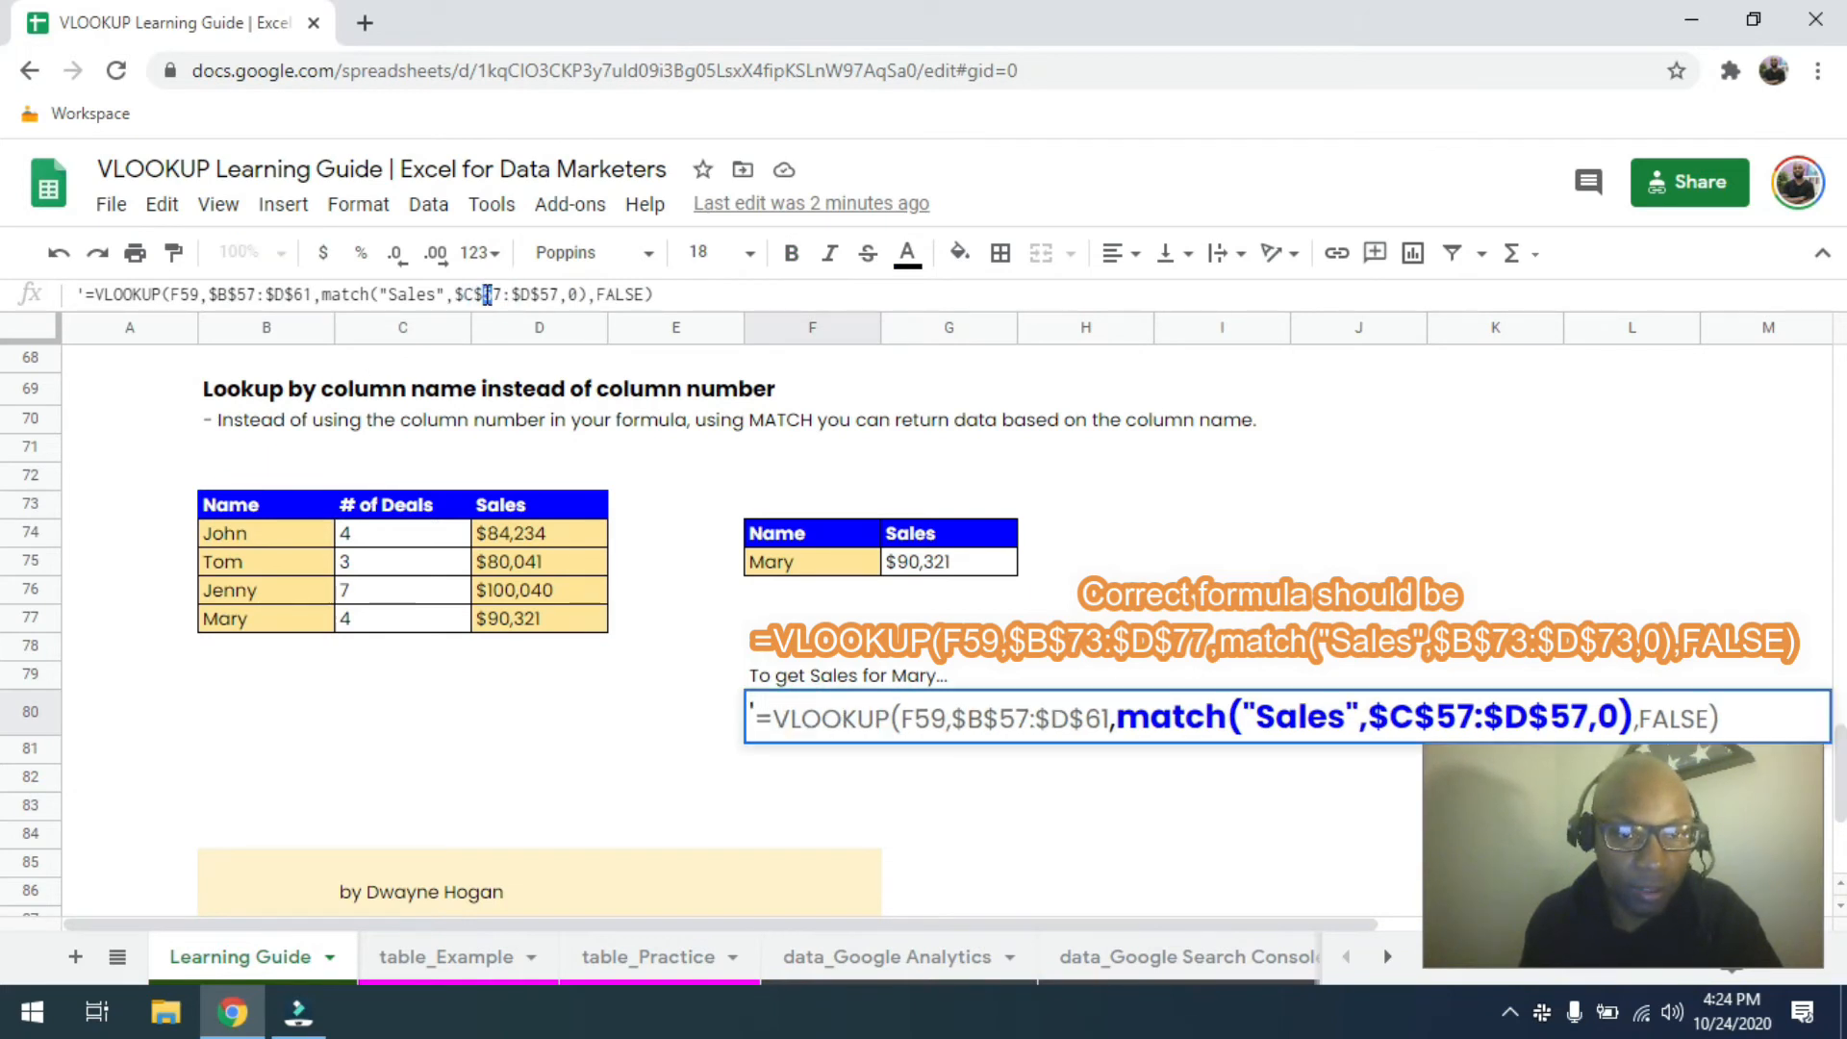
key(Delete)
key(Delete)
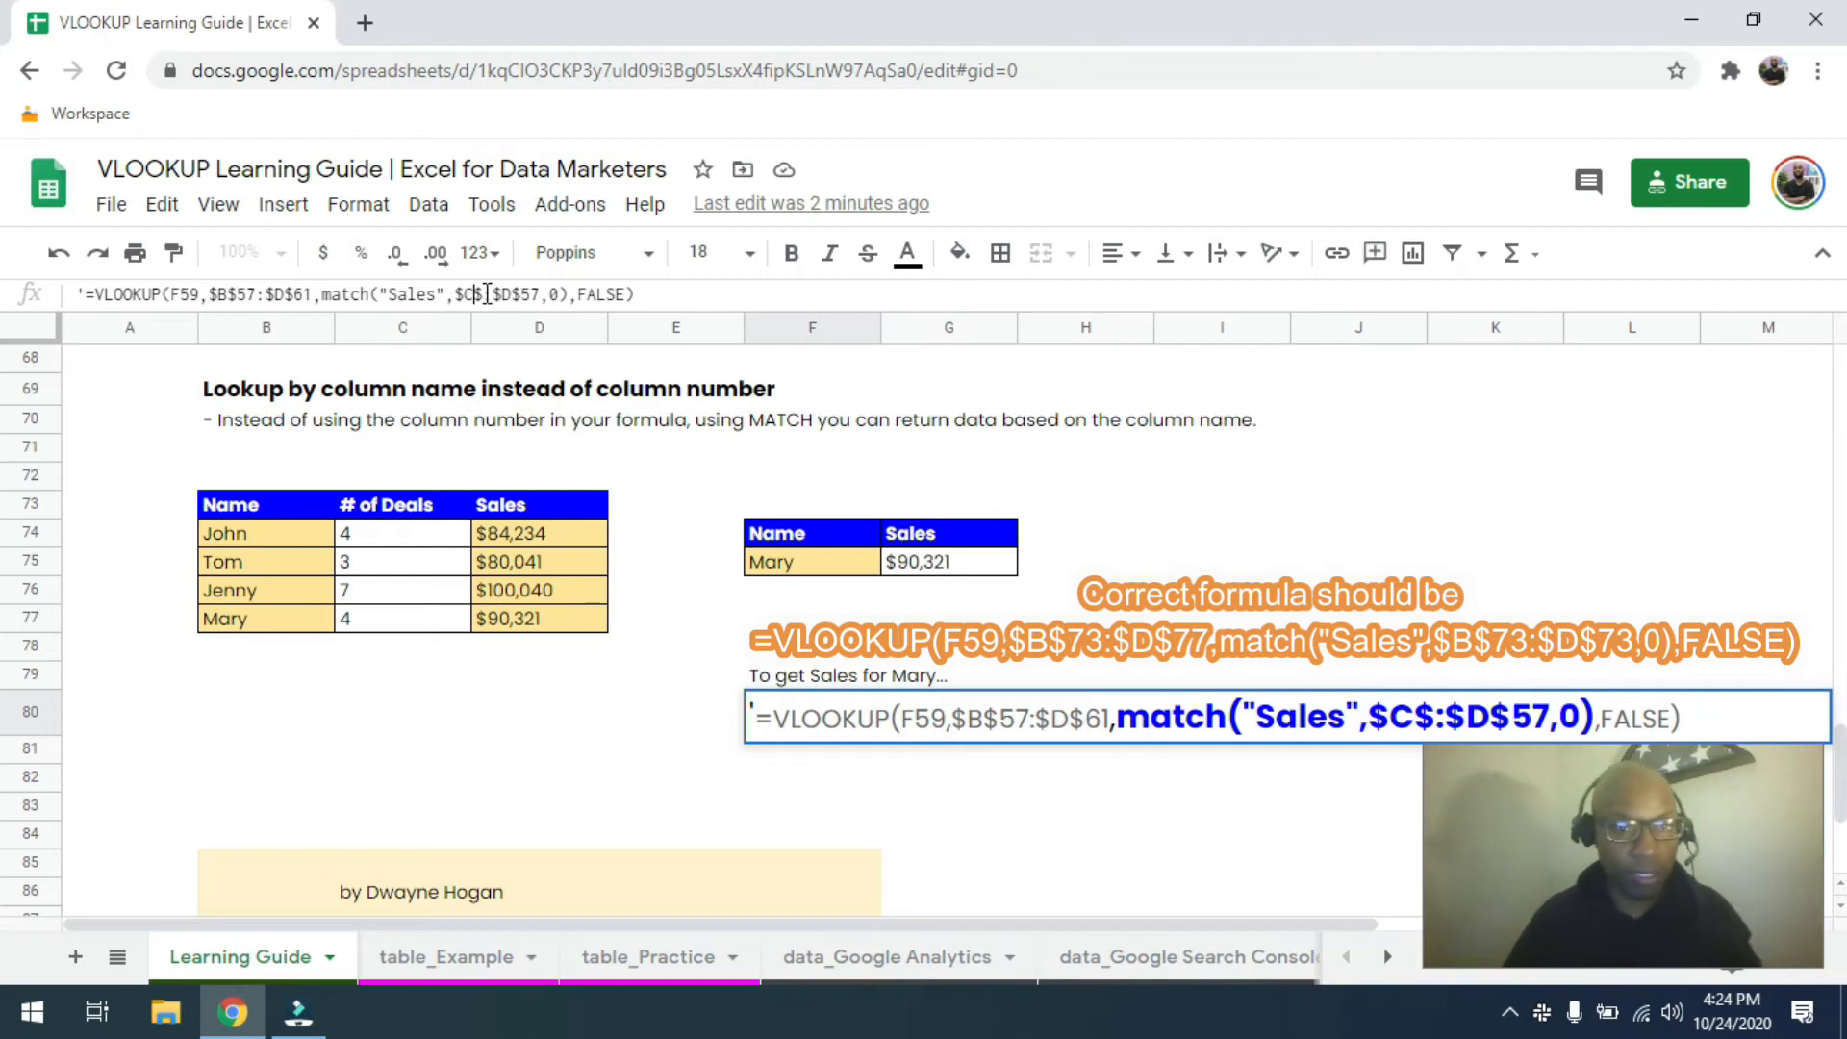
key(BackSpace)
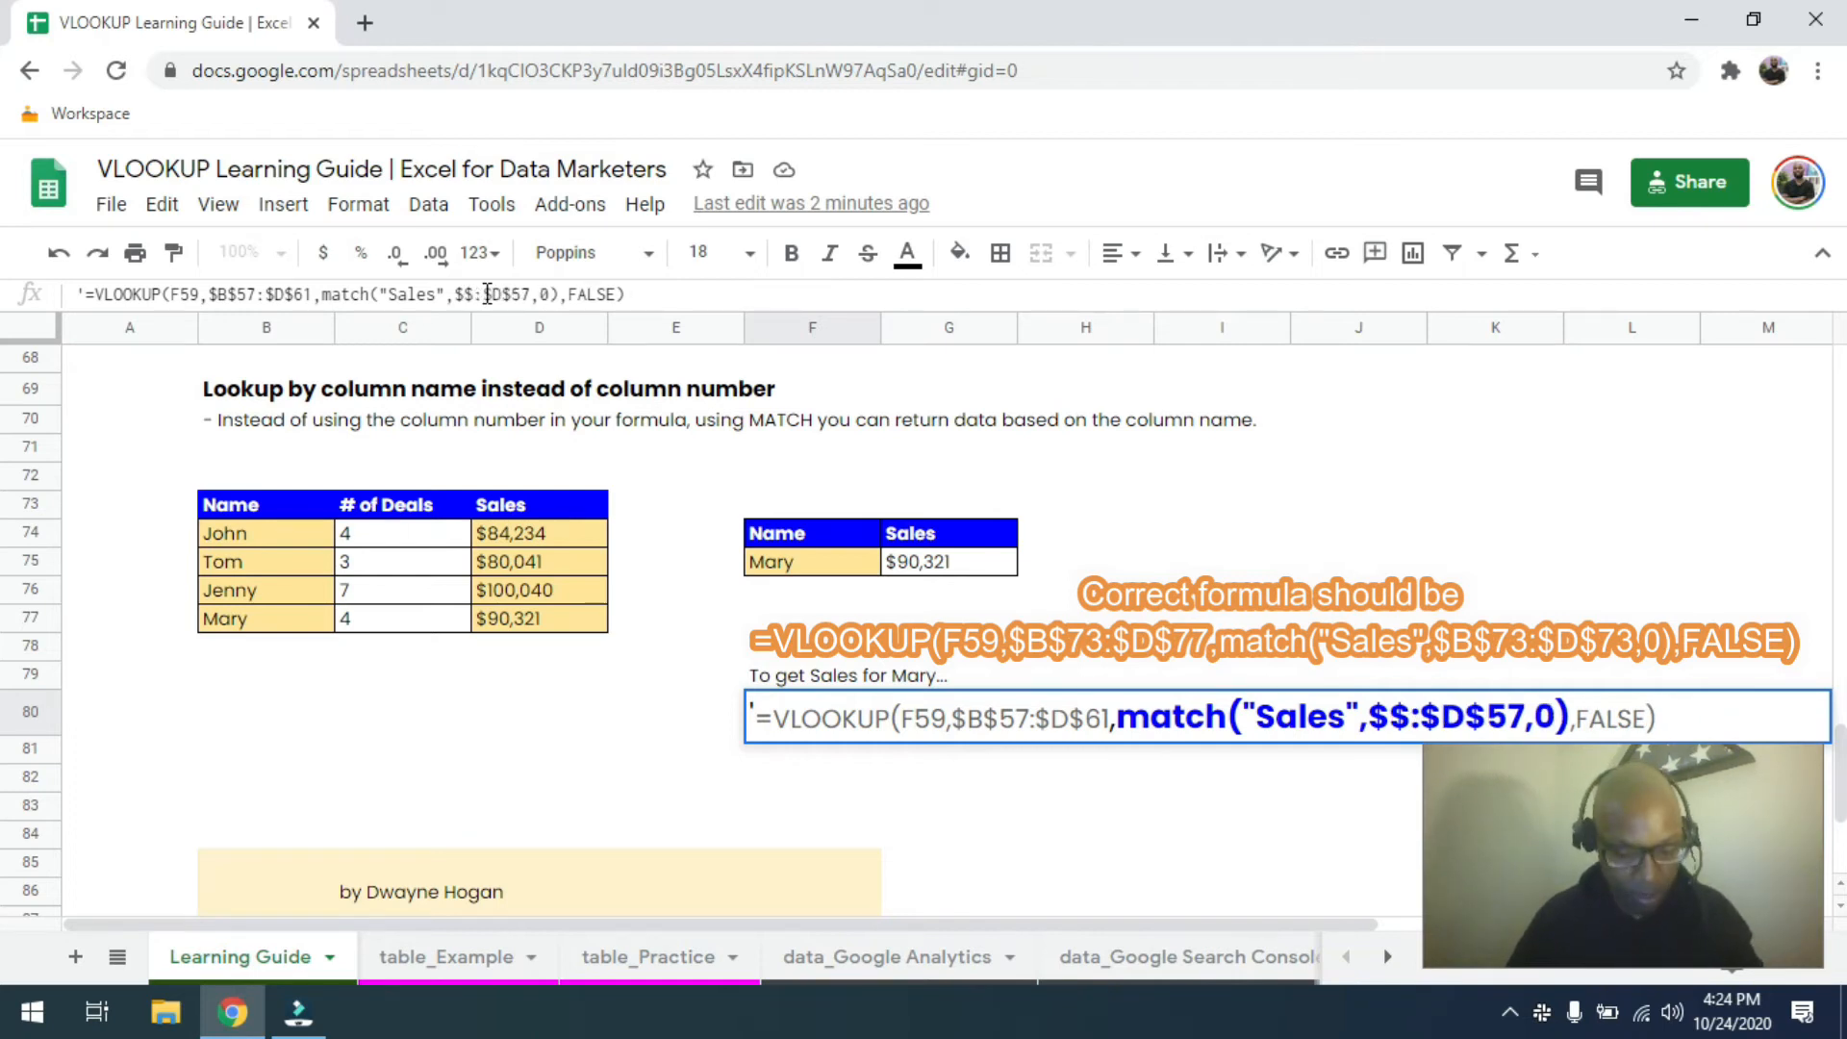
text(v)
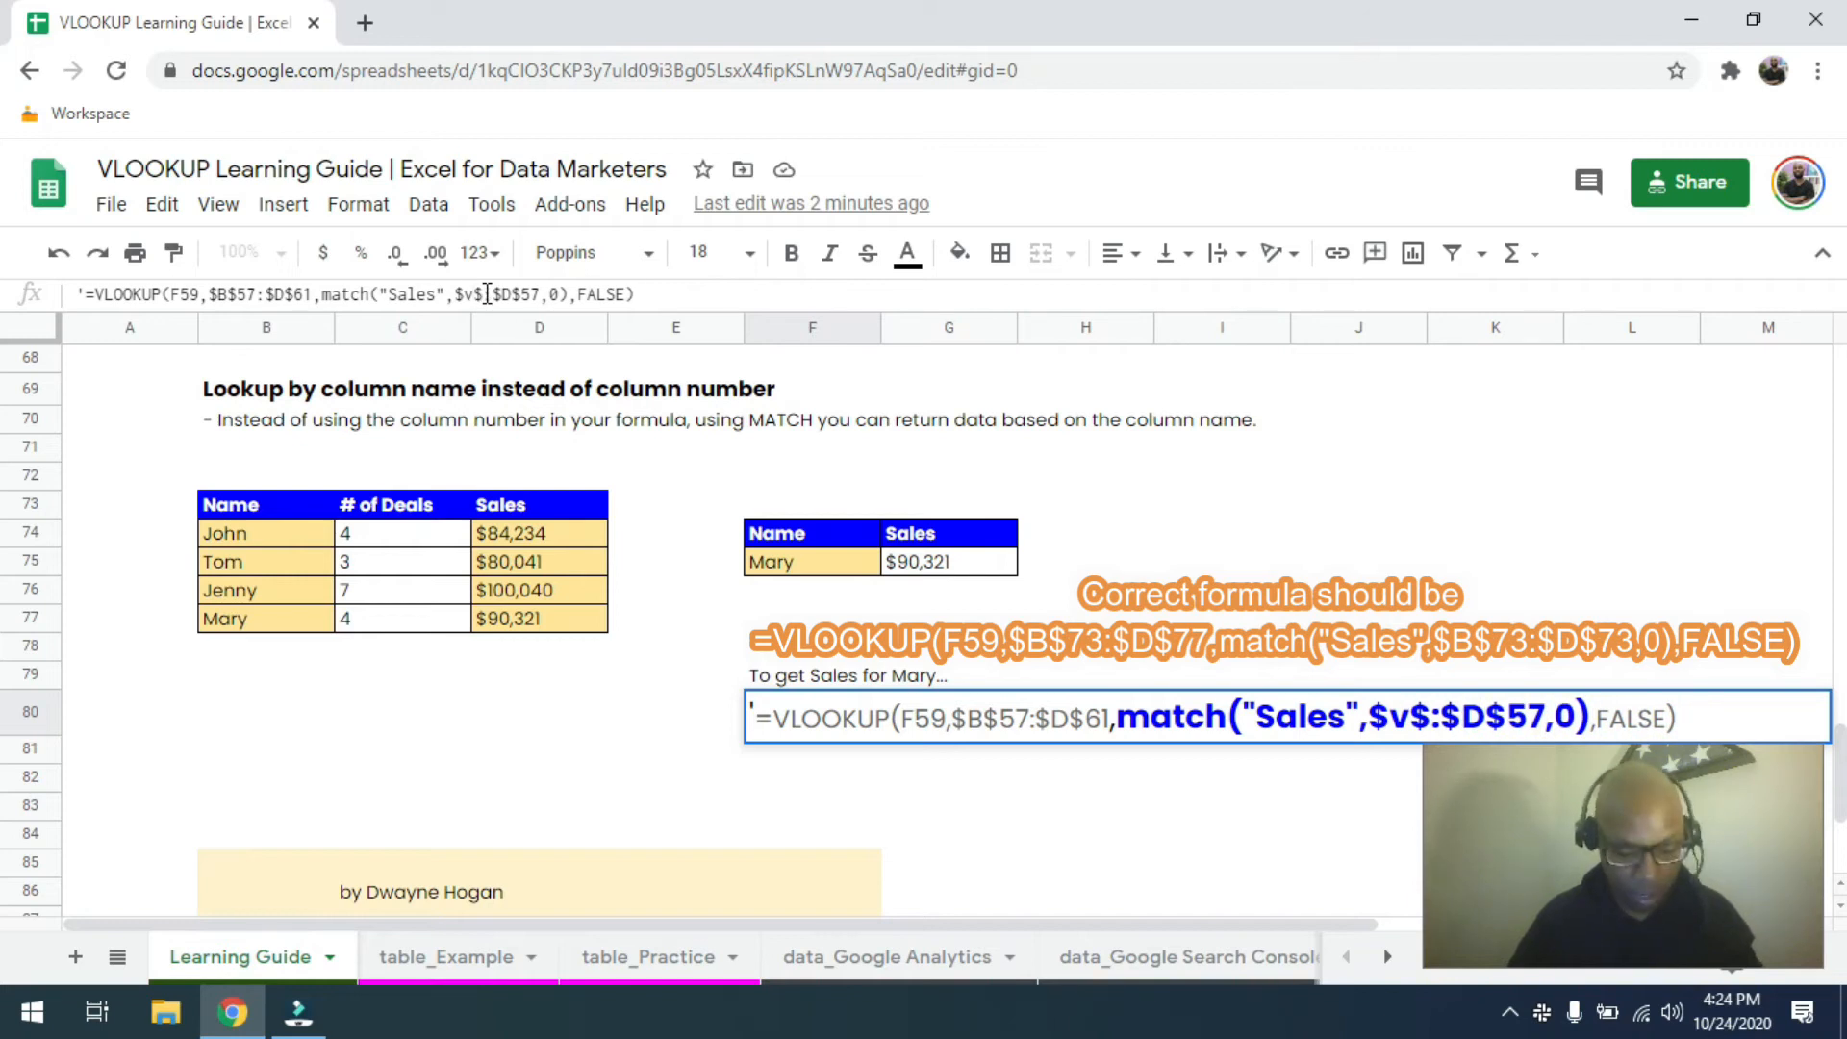
text(V)
key(BackSpace)
key(BackSpace)
text(B$)
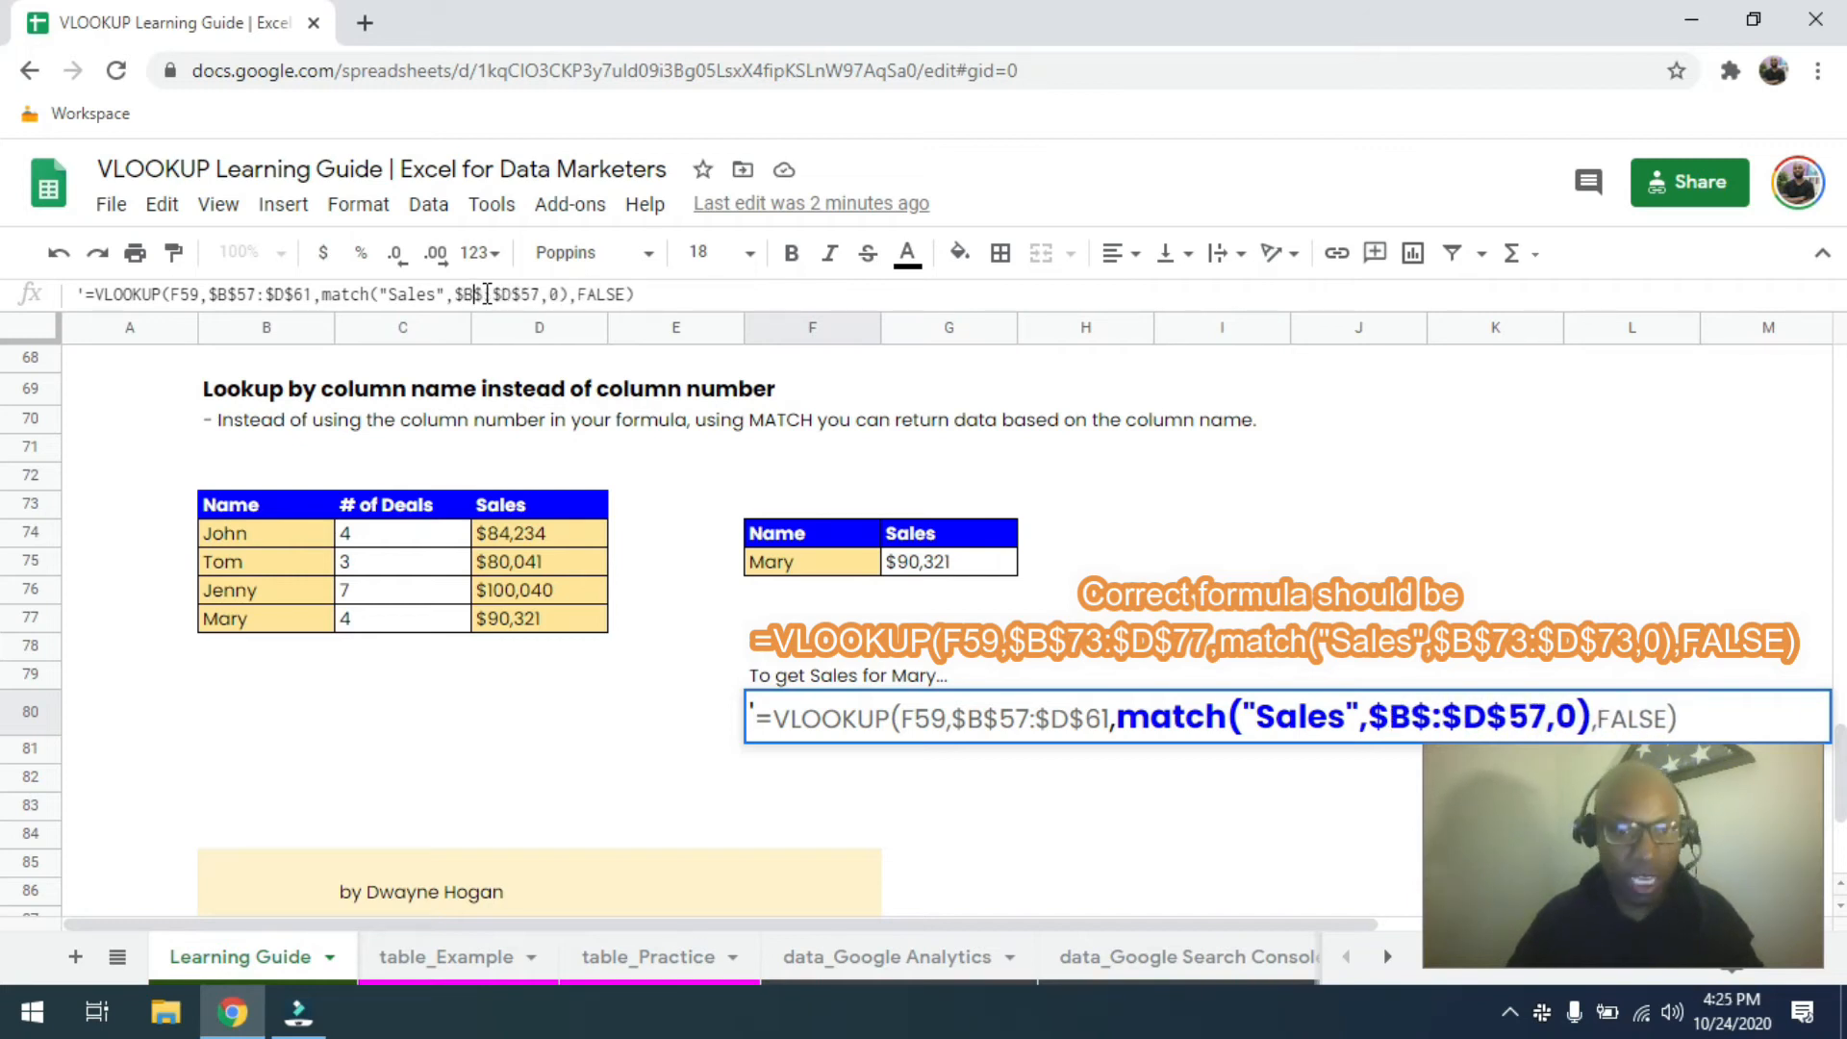
text(73)
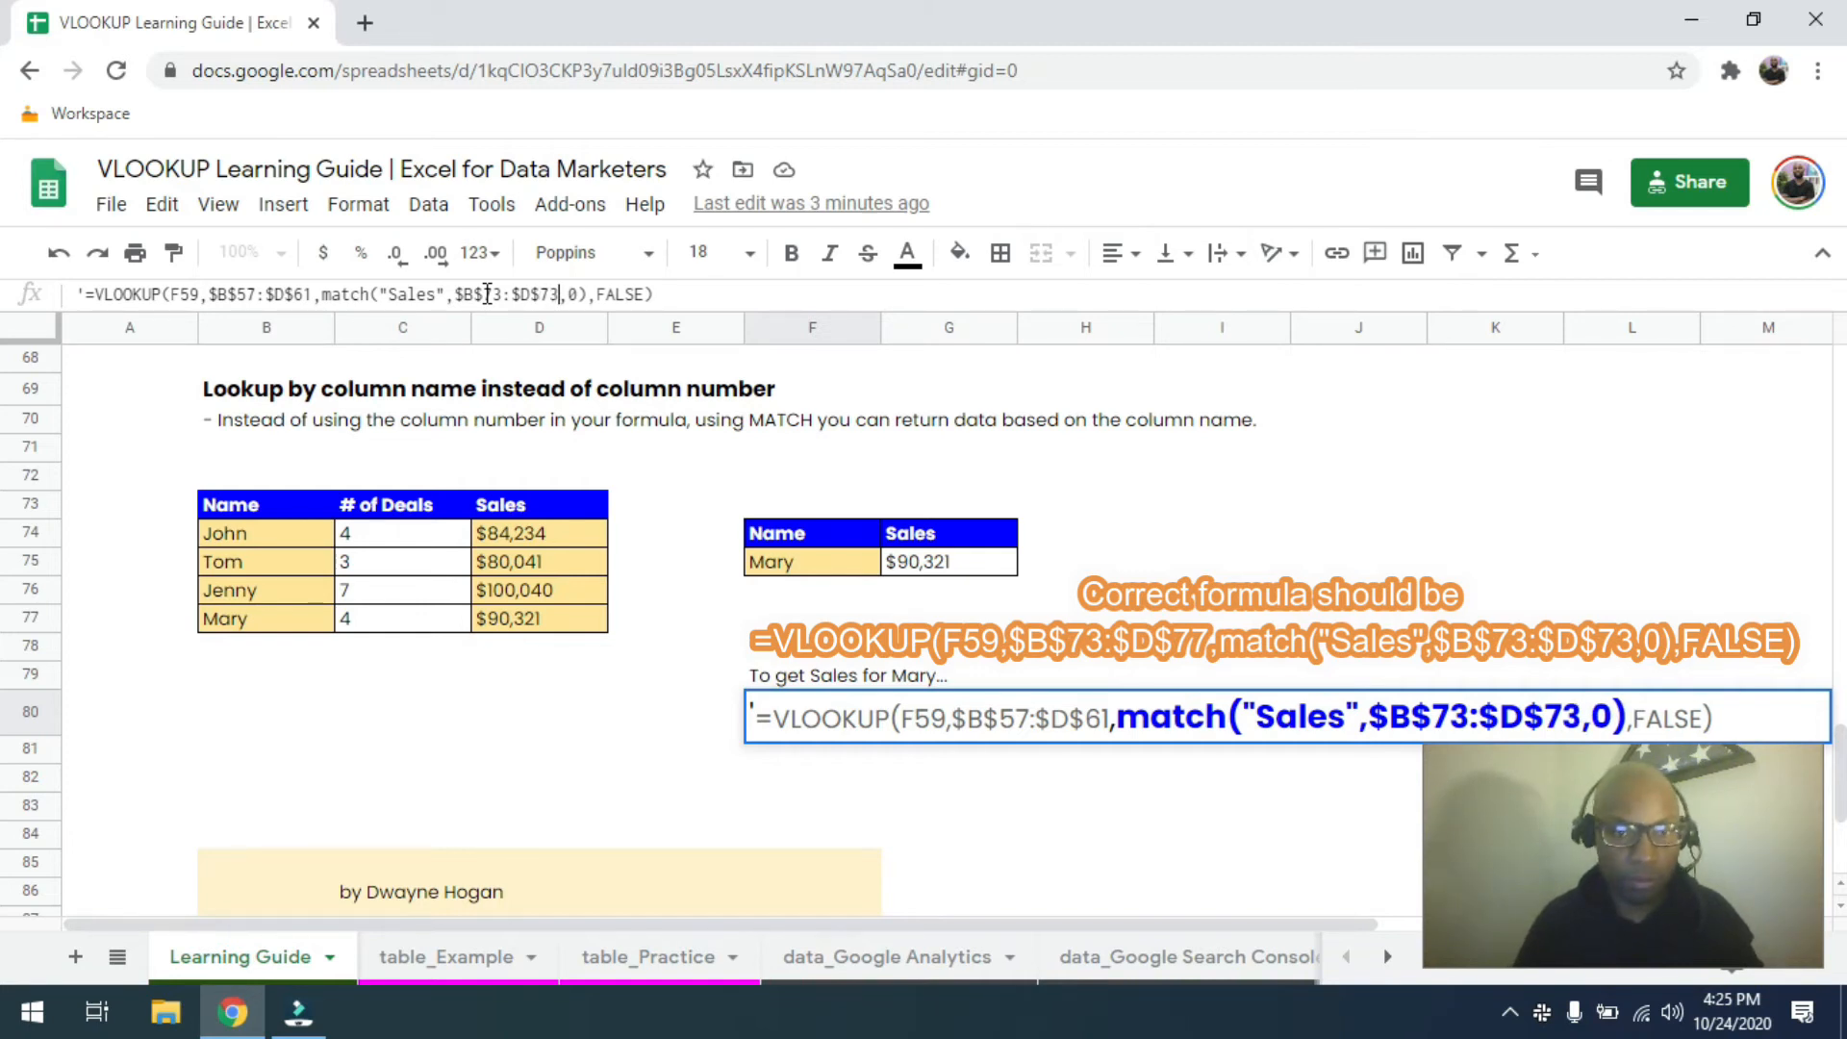
key(Return)
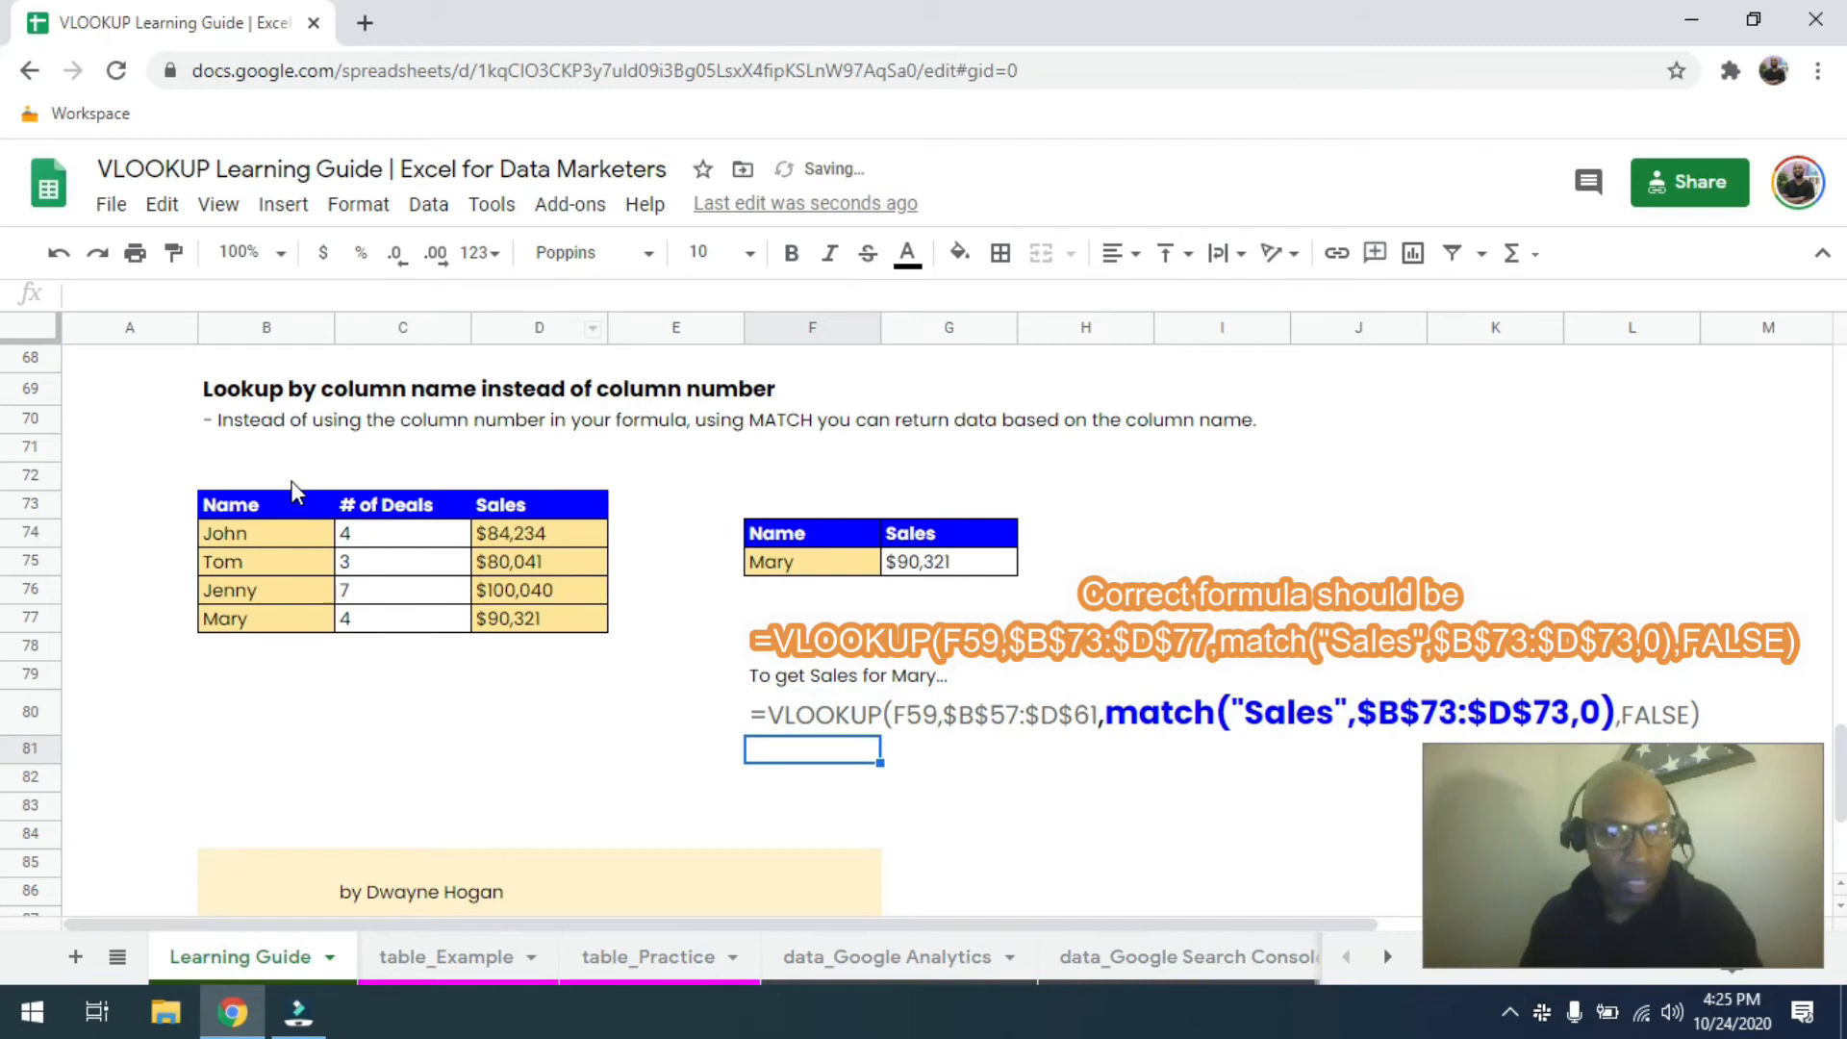
Compare the header row B73:D73 with the MATCH range in G75's formula, leaving the formula as it is.
drag(255, 507, 536, 518)
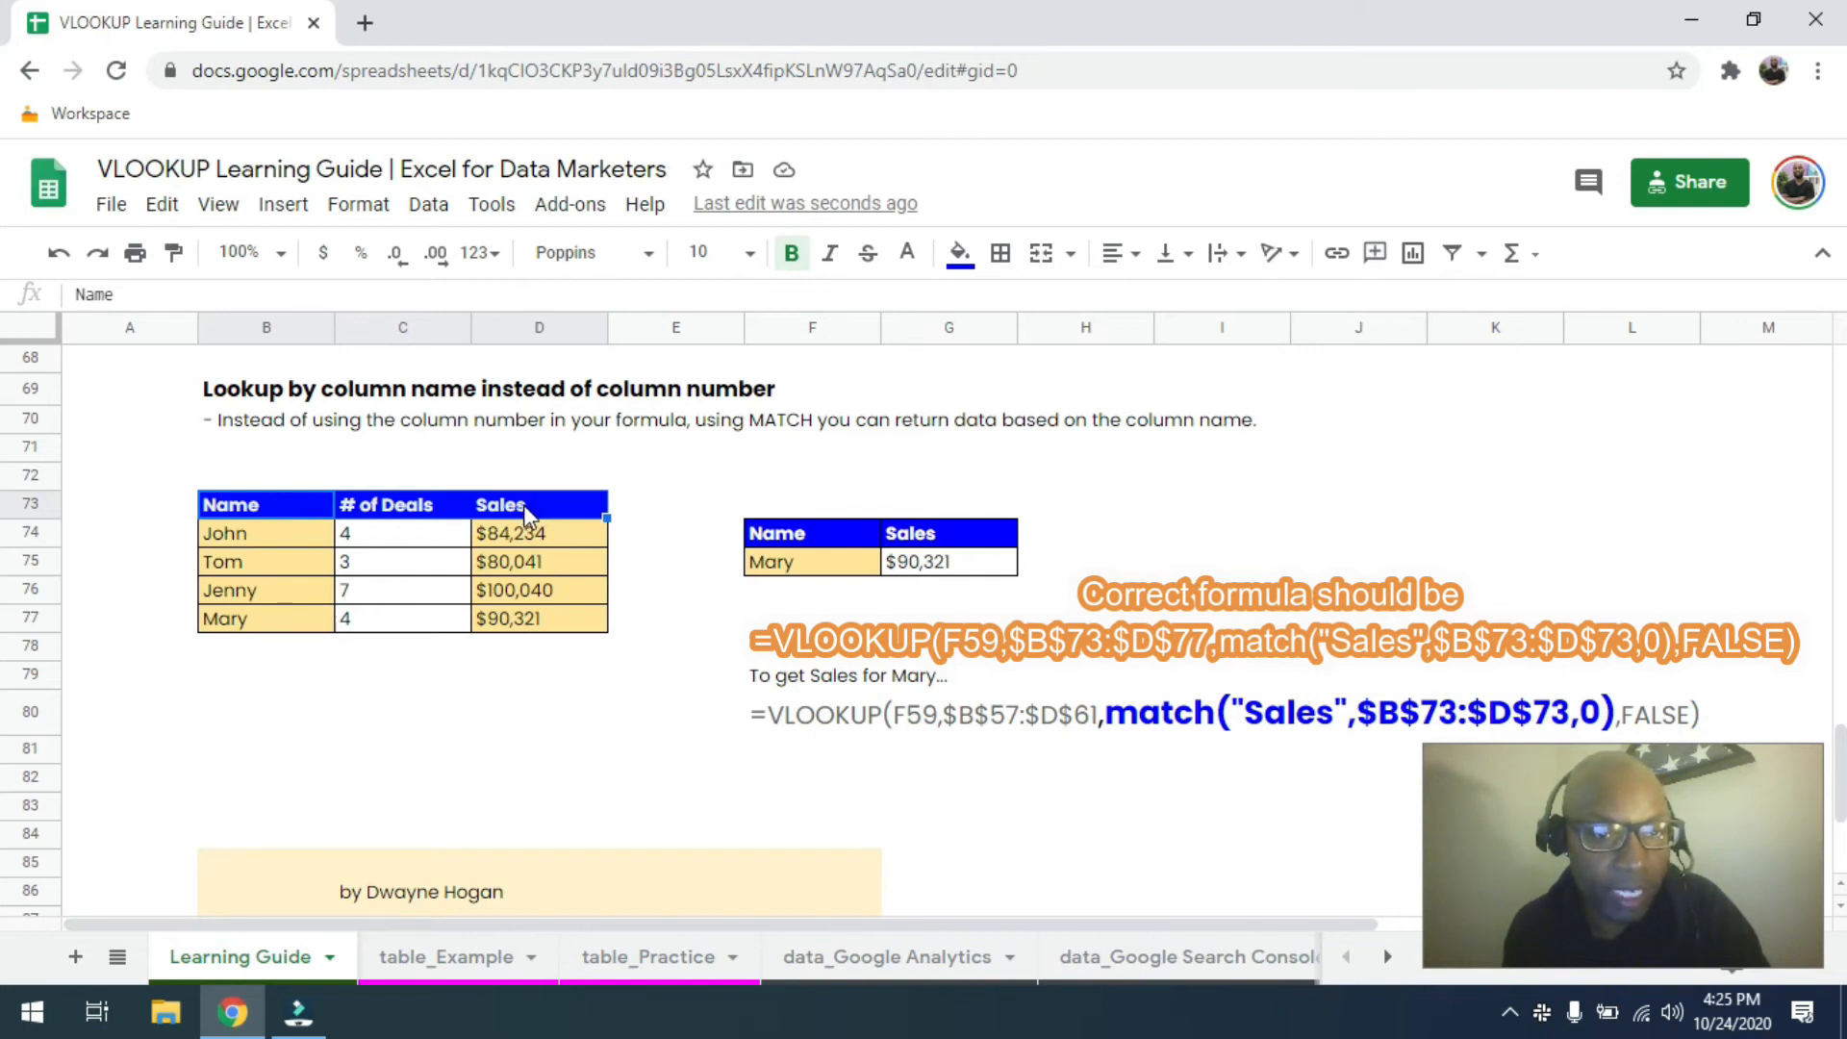
click(897, 566)
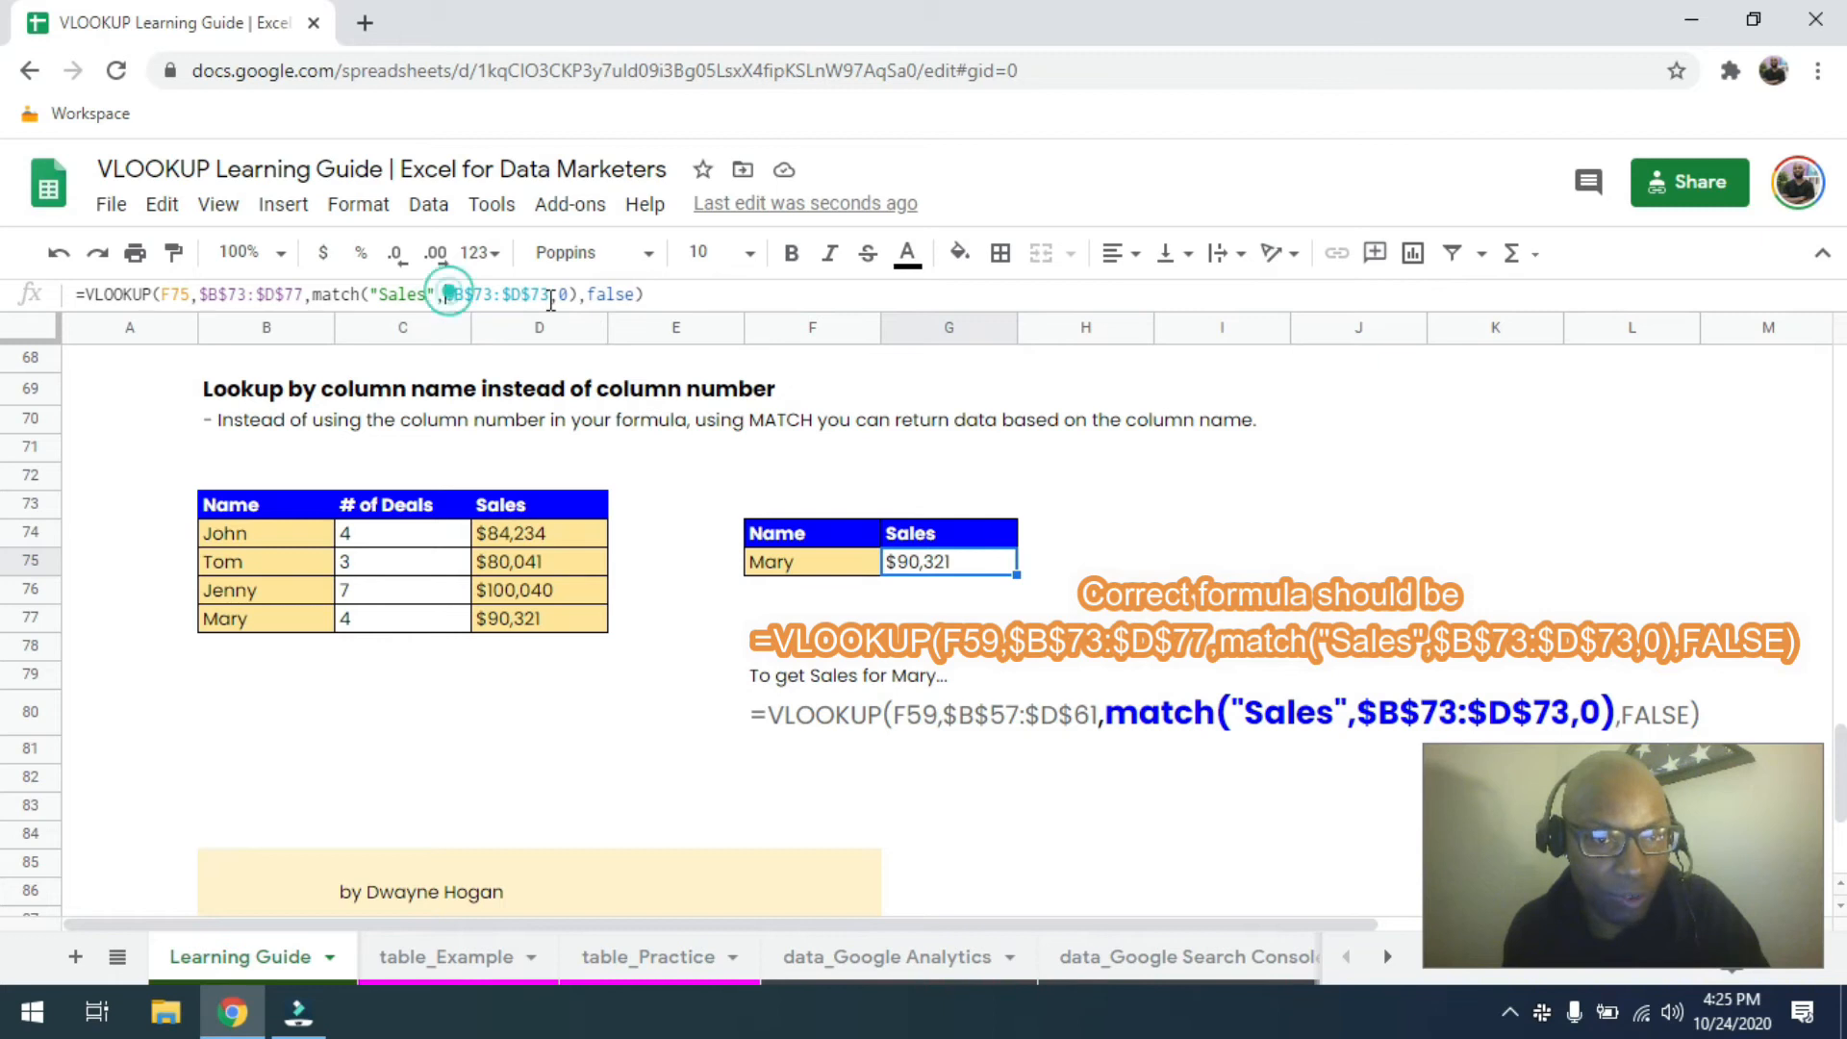
drag(445, 294, 551, 299)
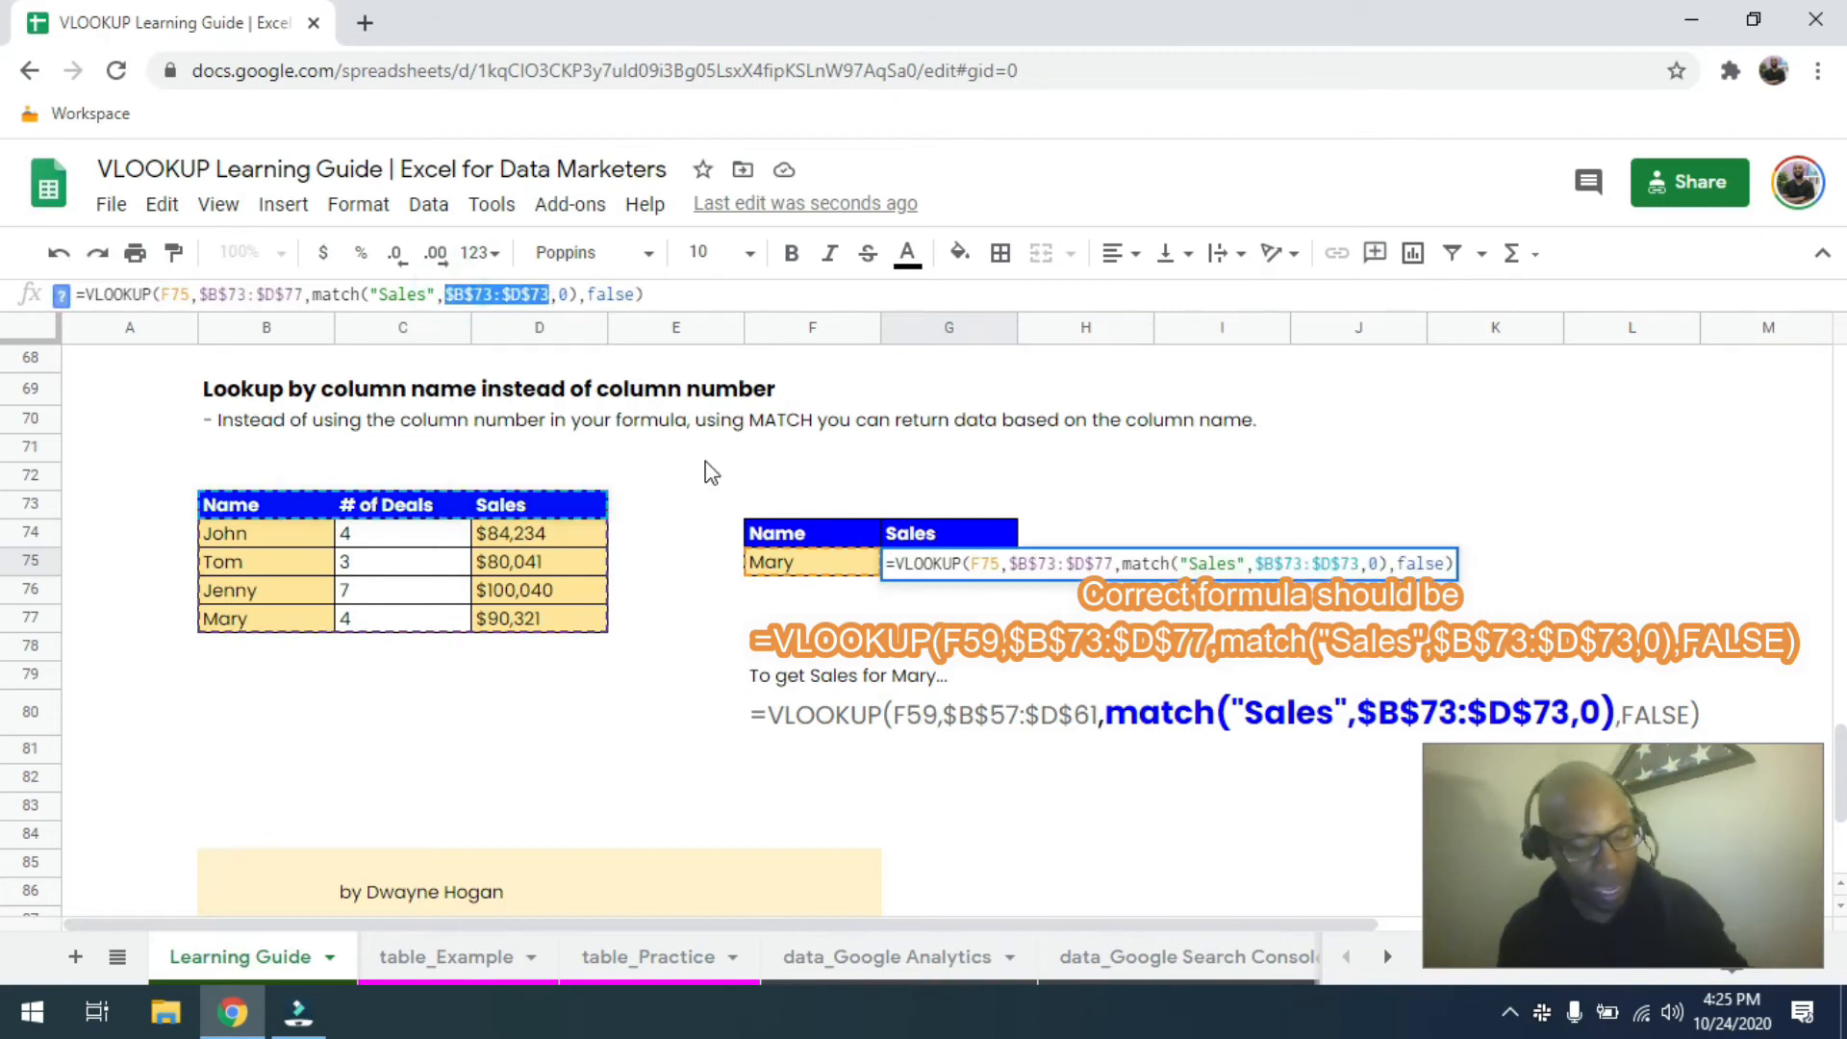
key(Escape)
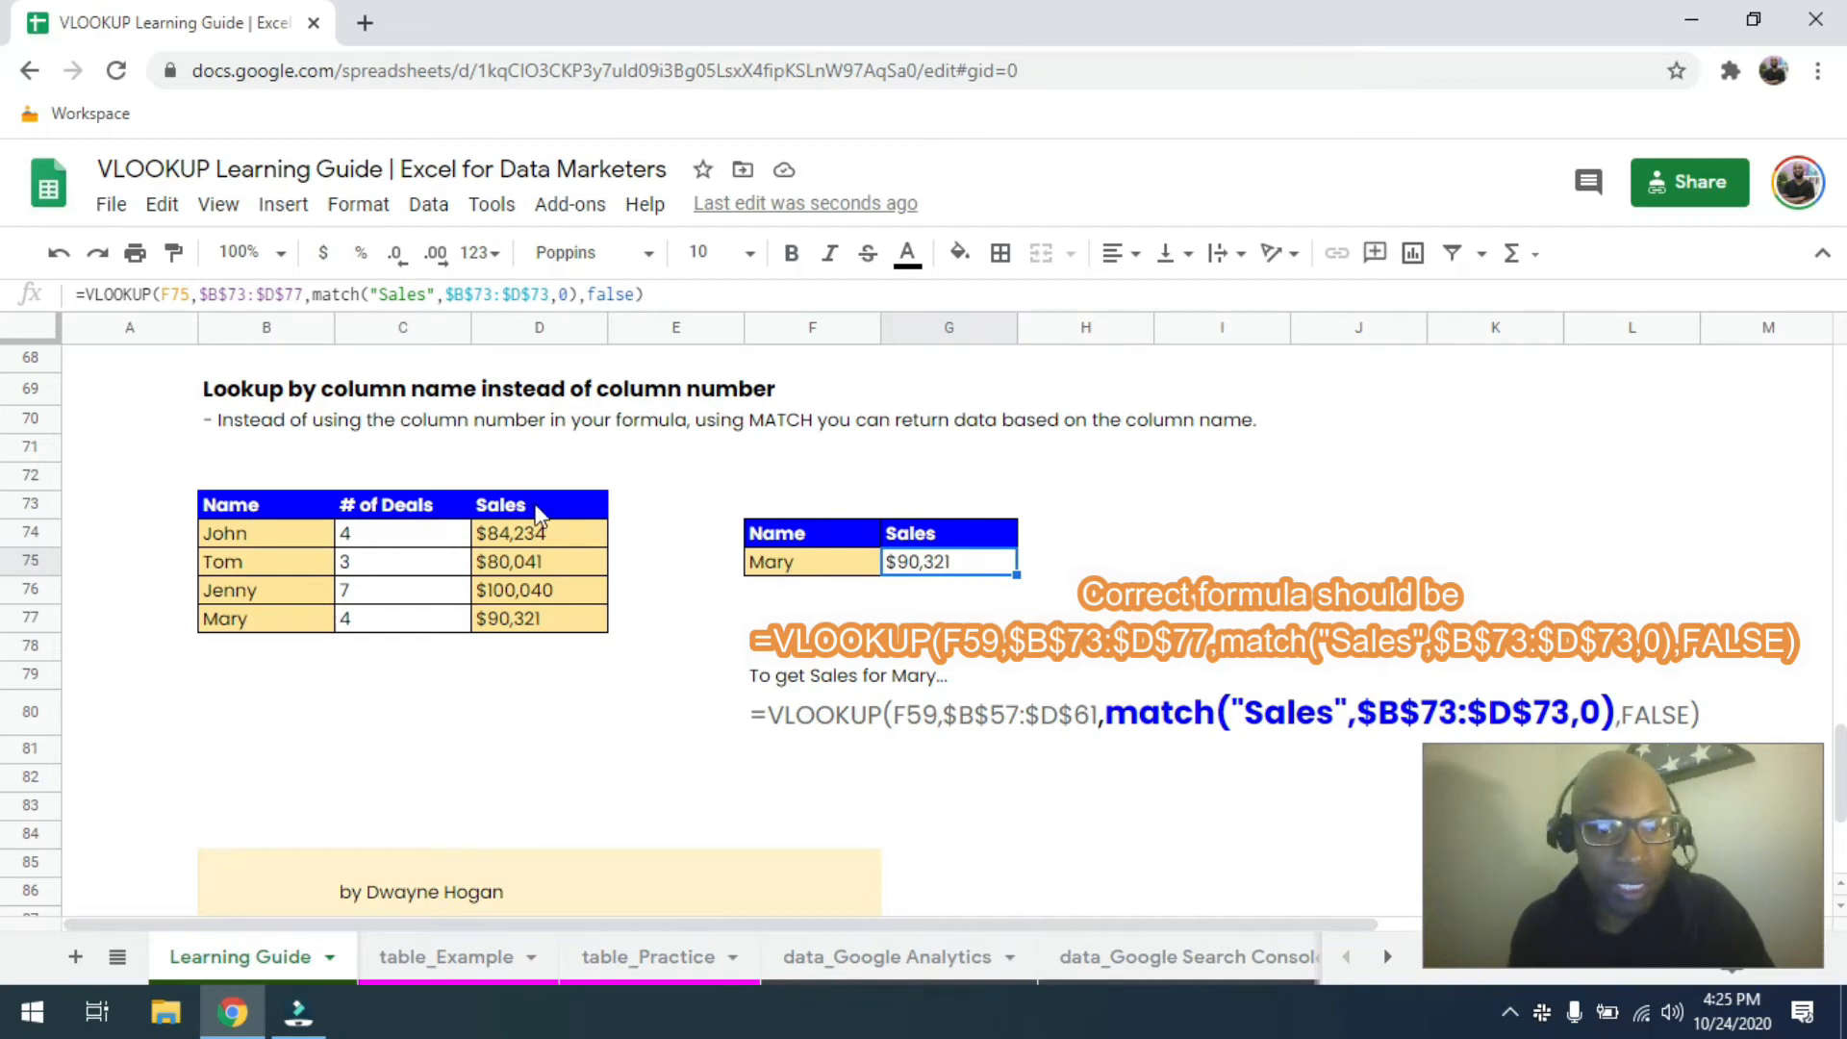
drag(256, 512, 573, 517)
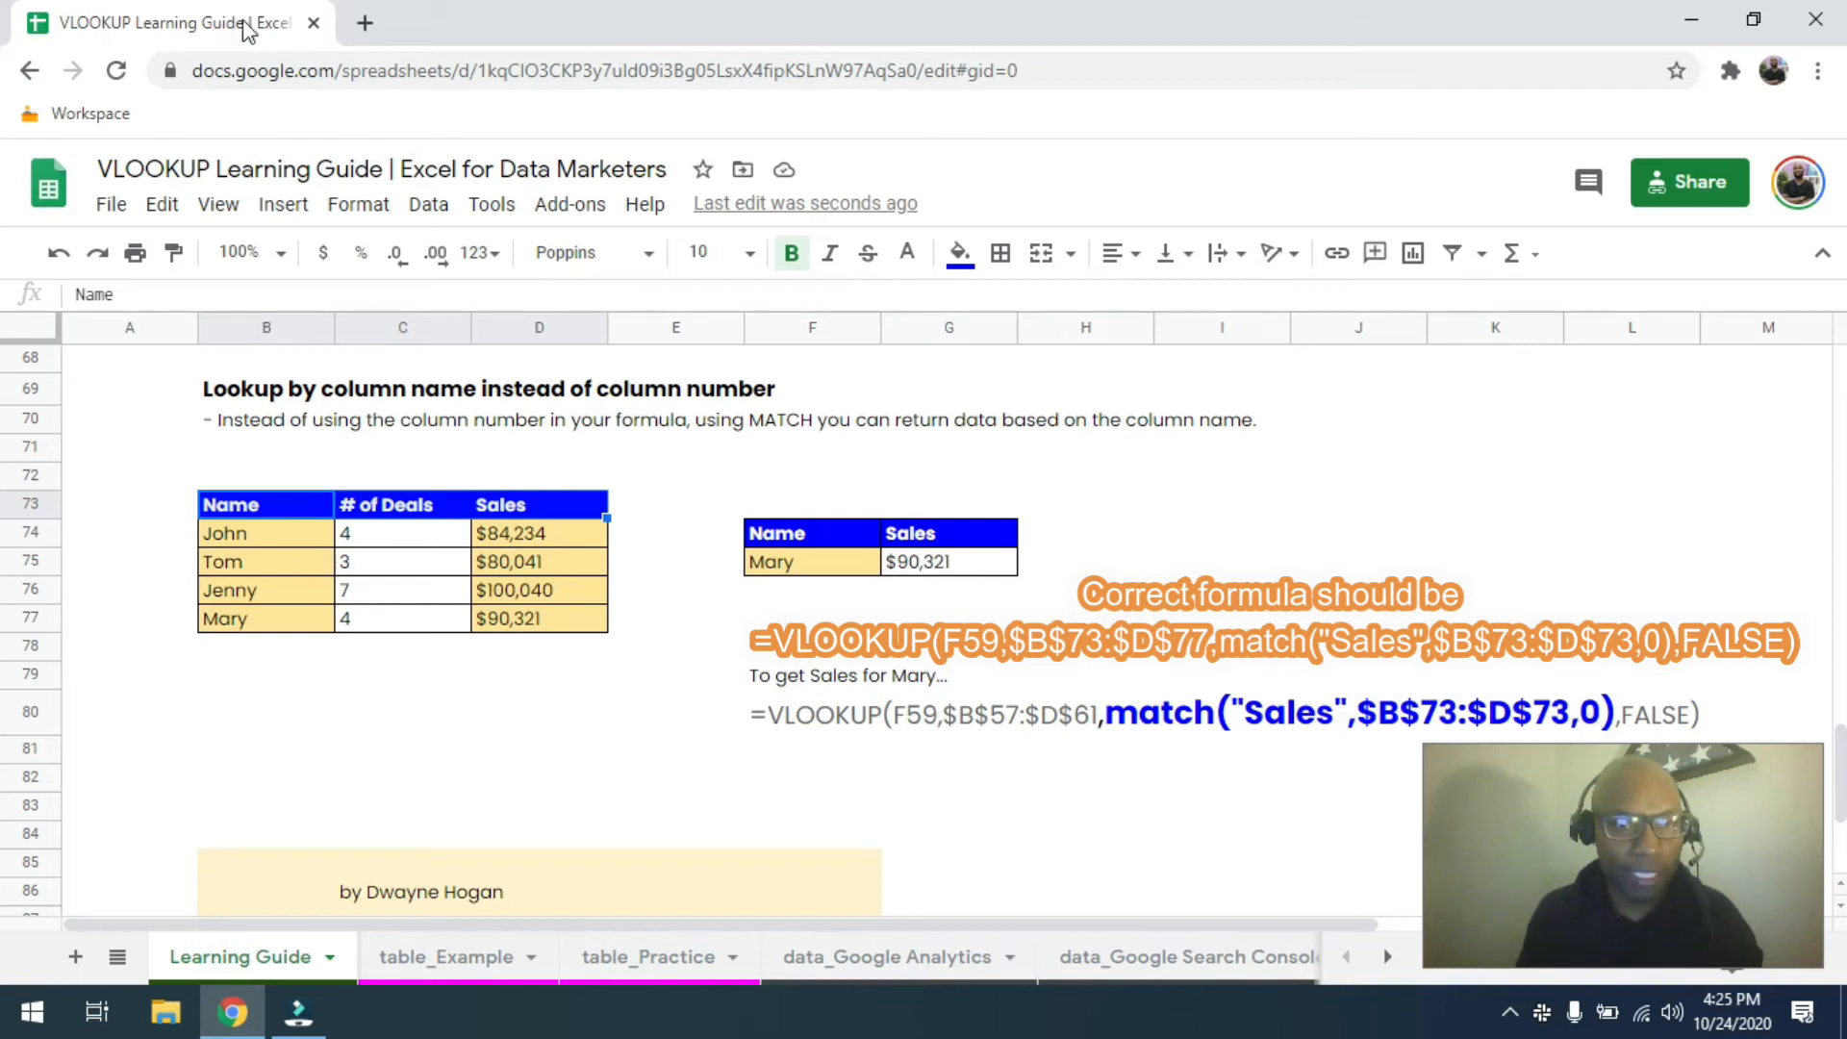
Search the web for "match formula" in a new browser tab and open Exceljet's Excel MATCH function article.
click(364, 23)
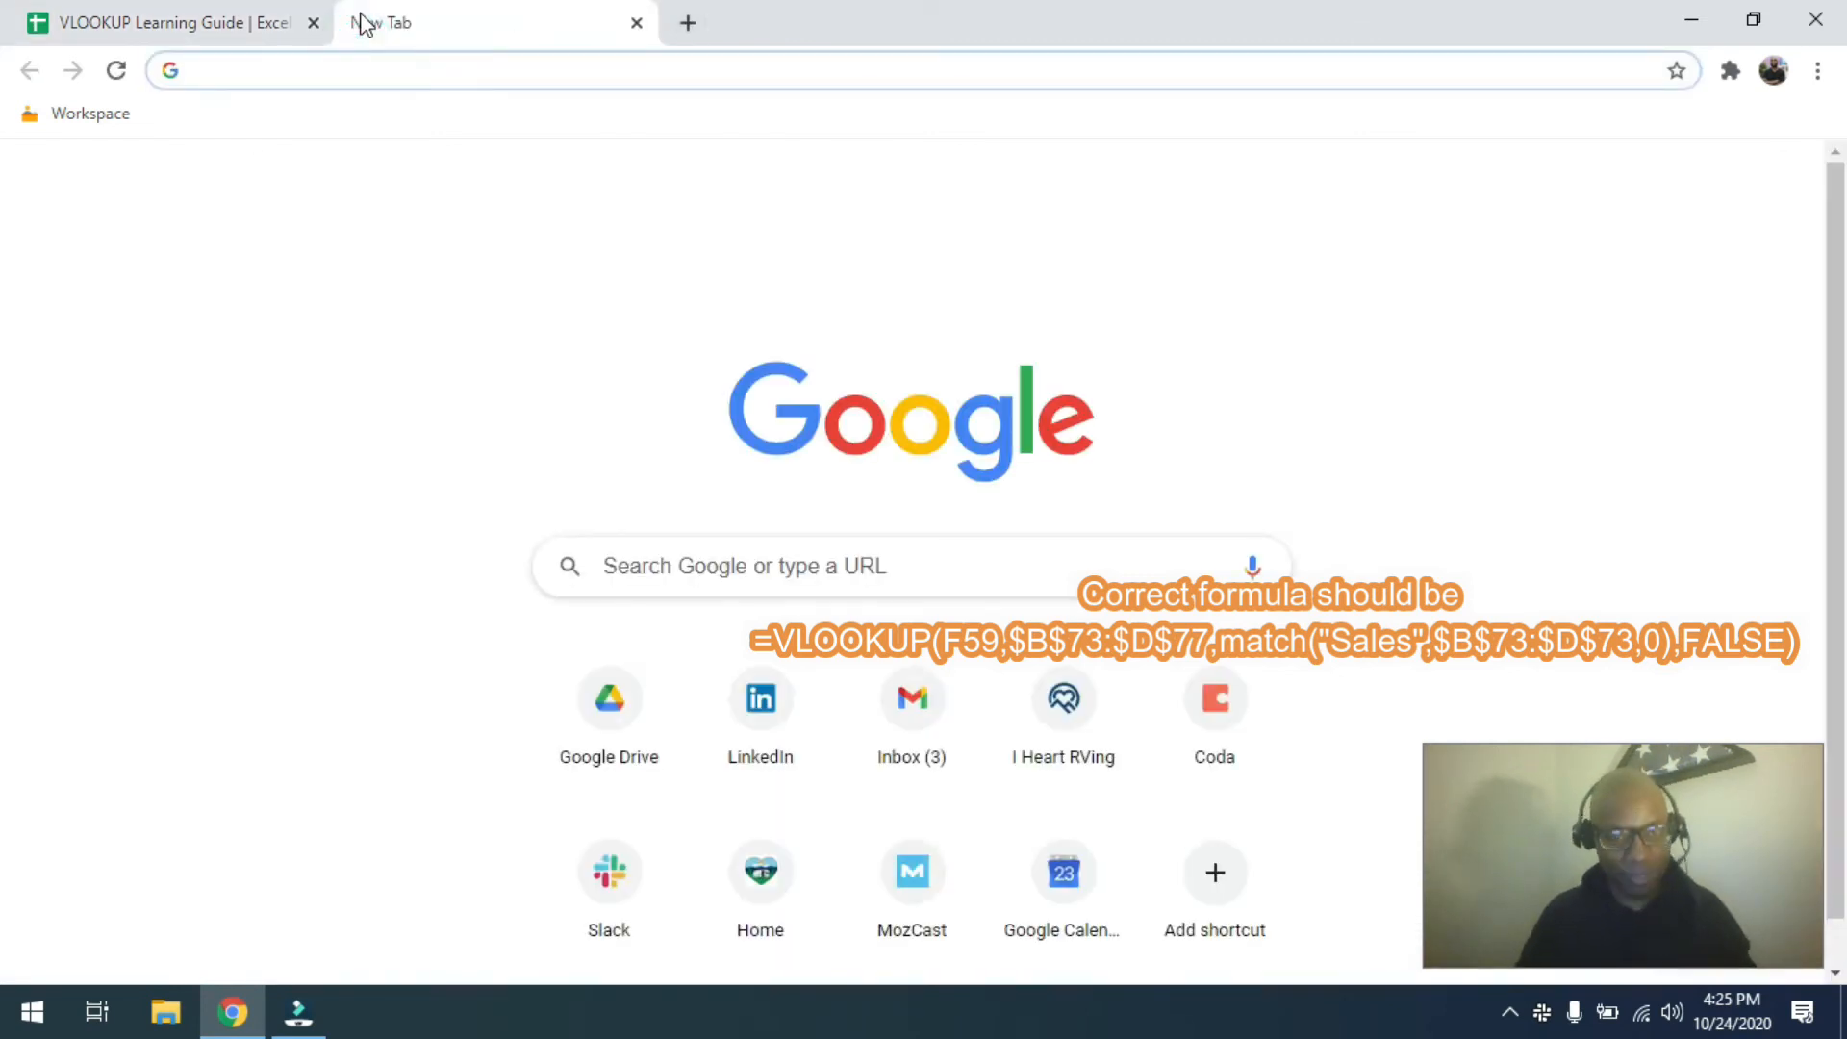
text(mat)
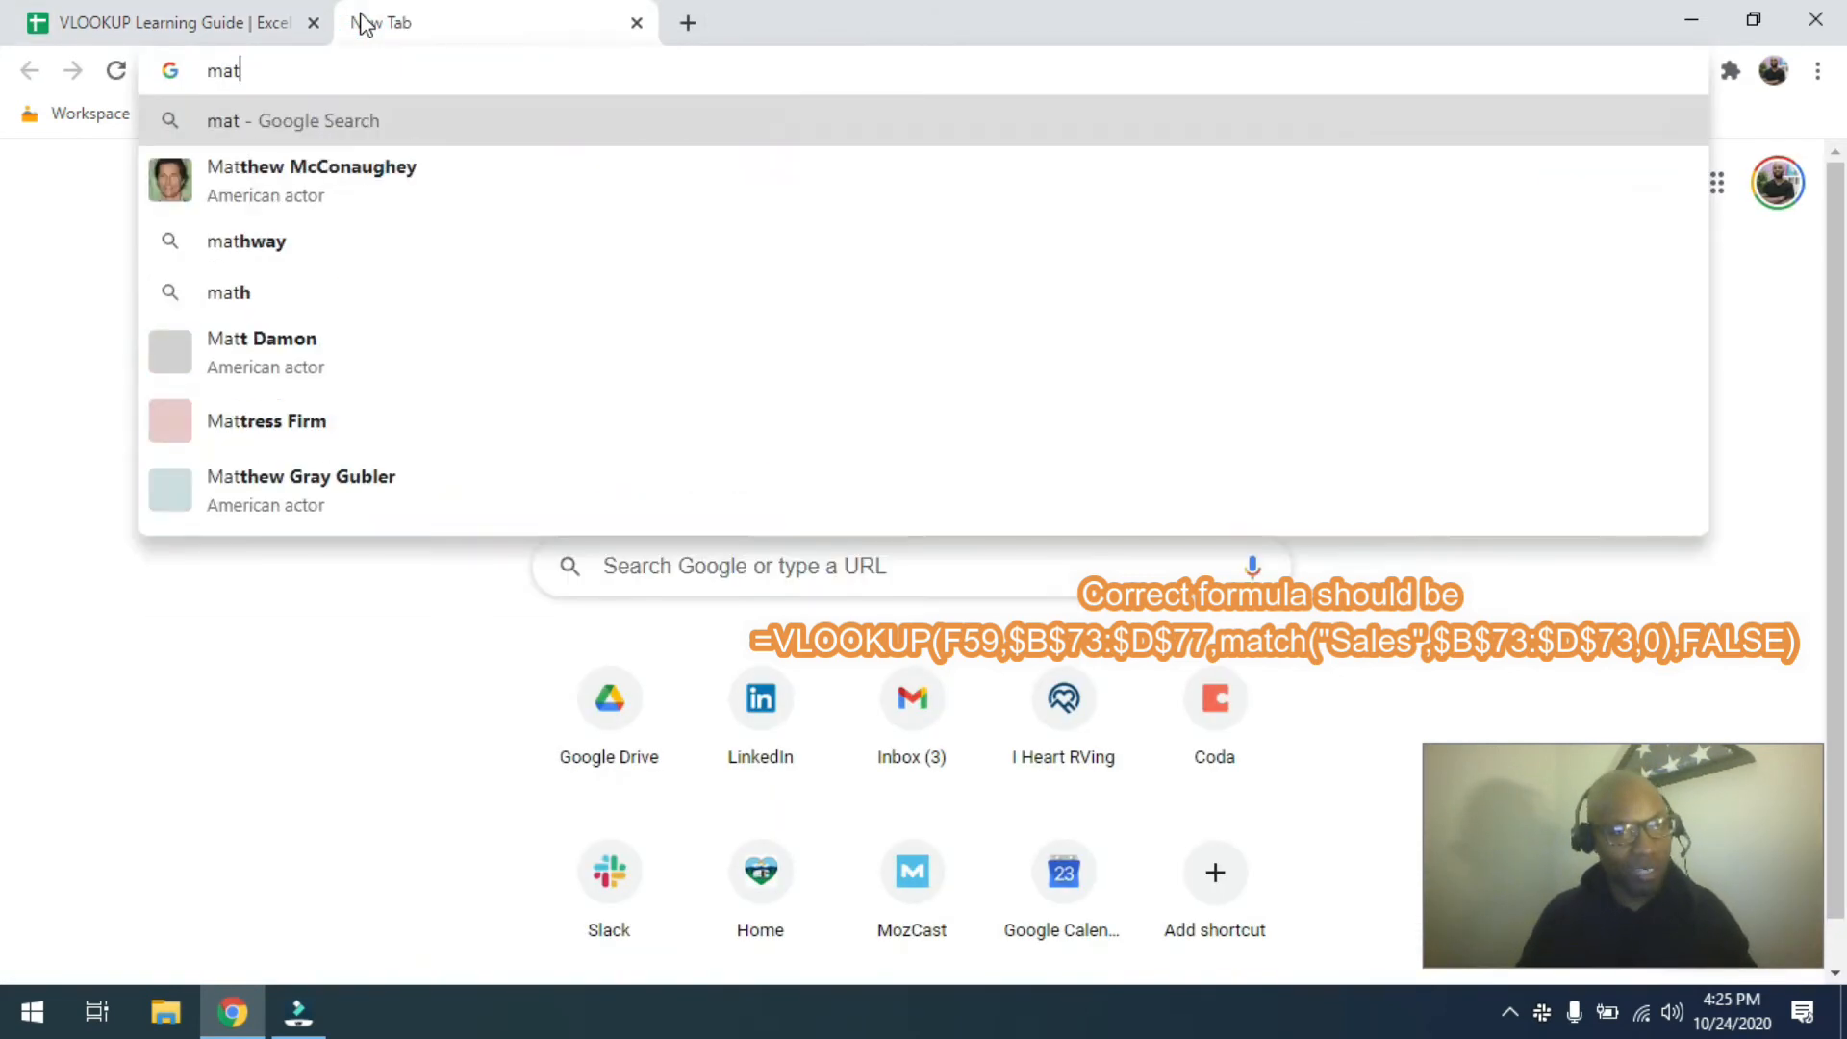
text(ch form)
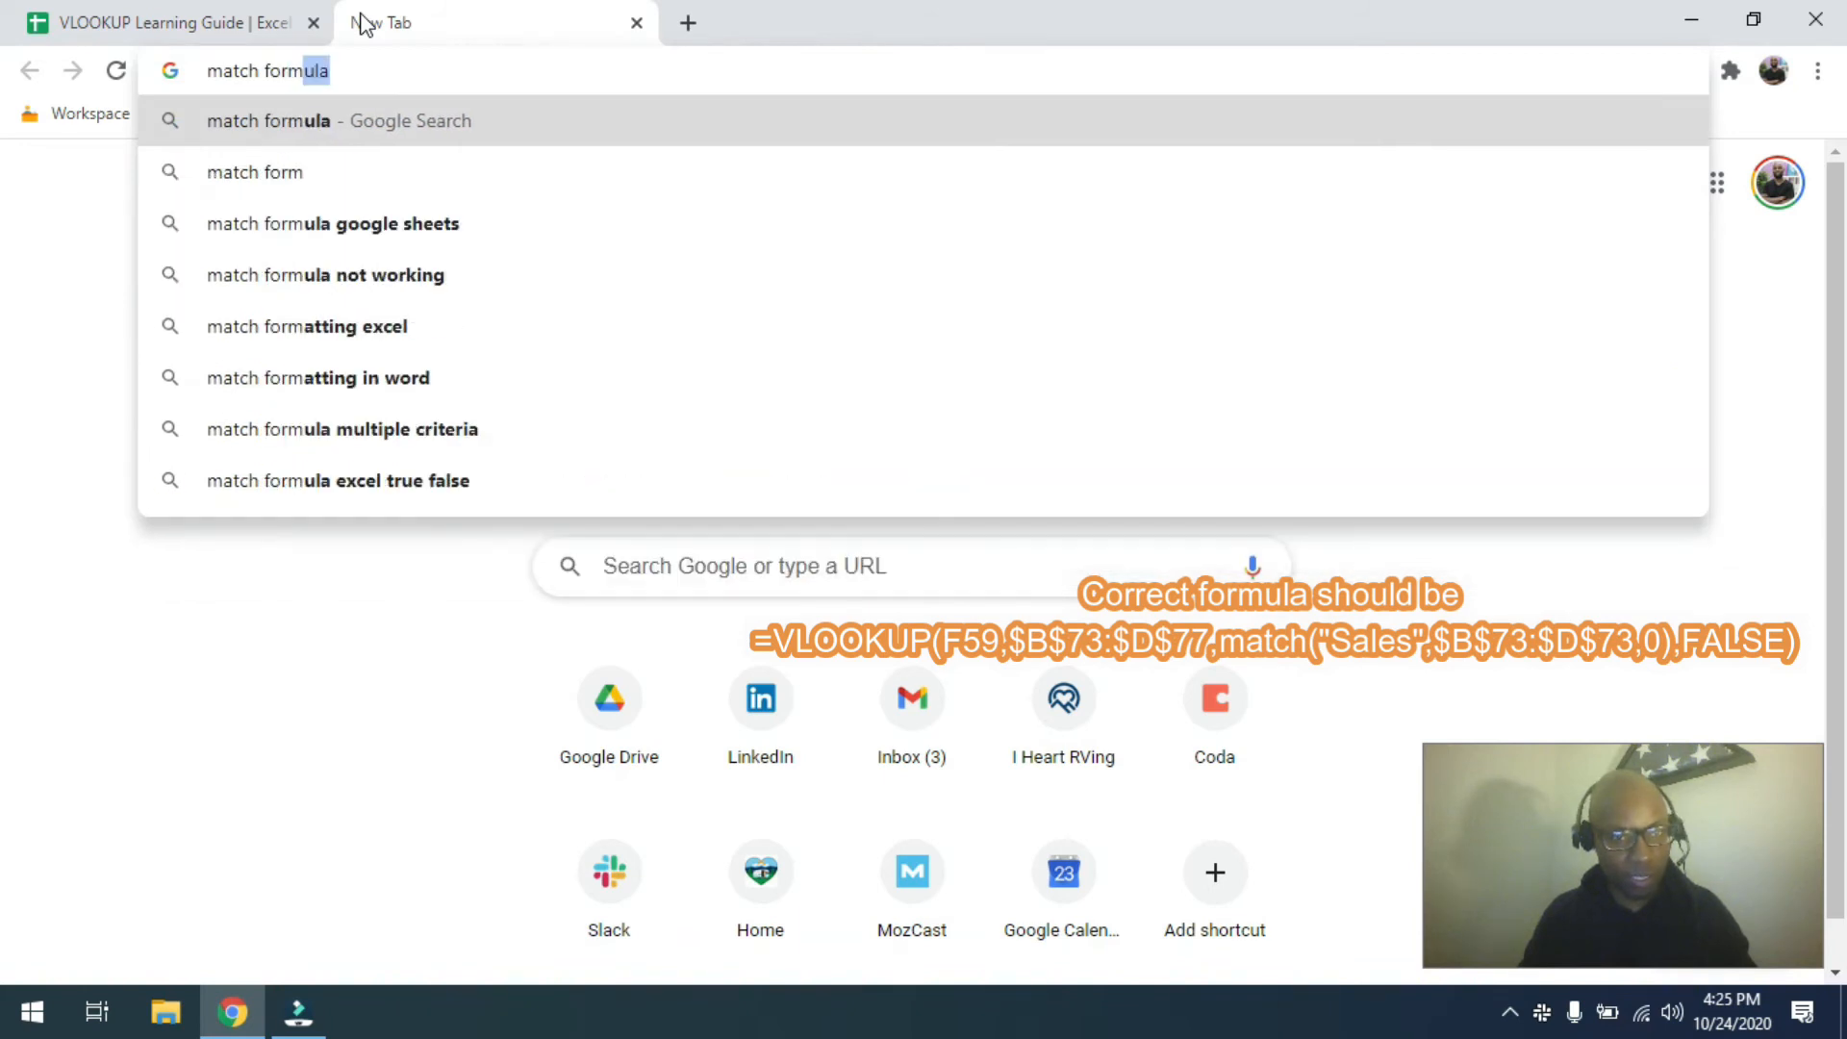
key(Return)
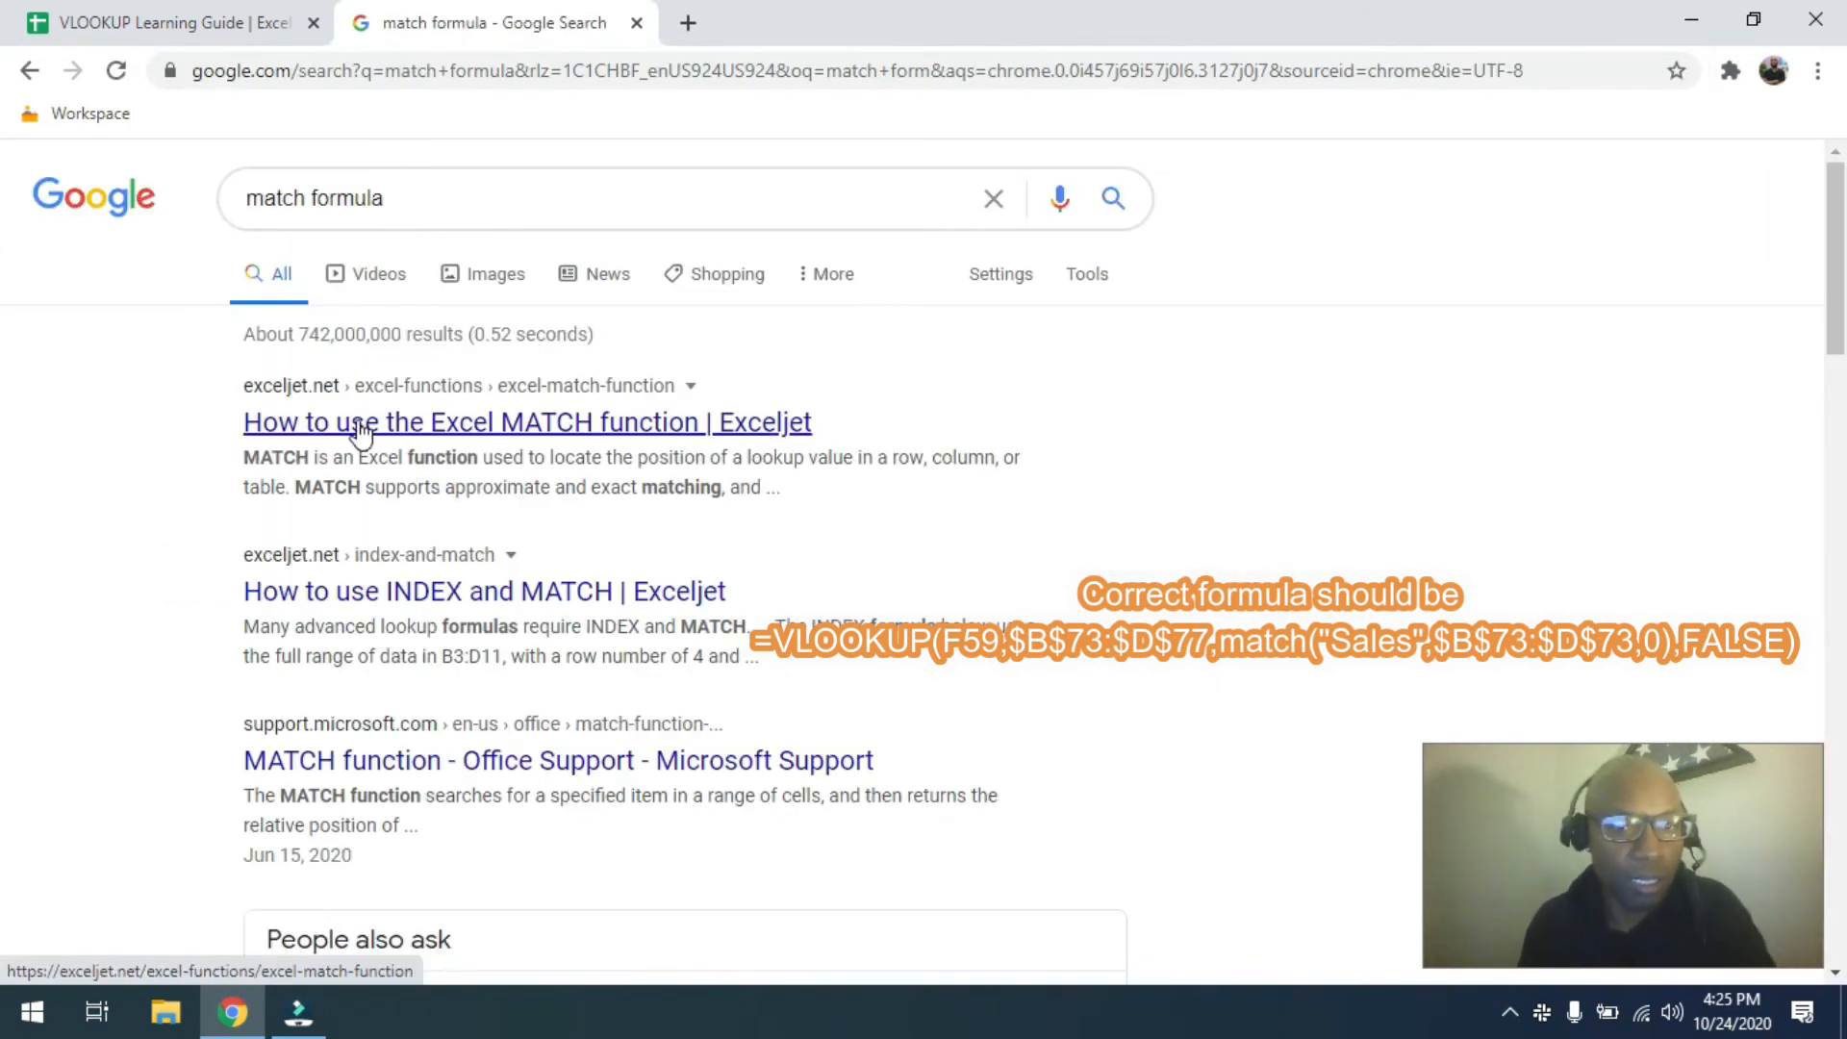
click(361, 430)
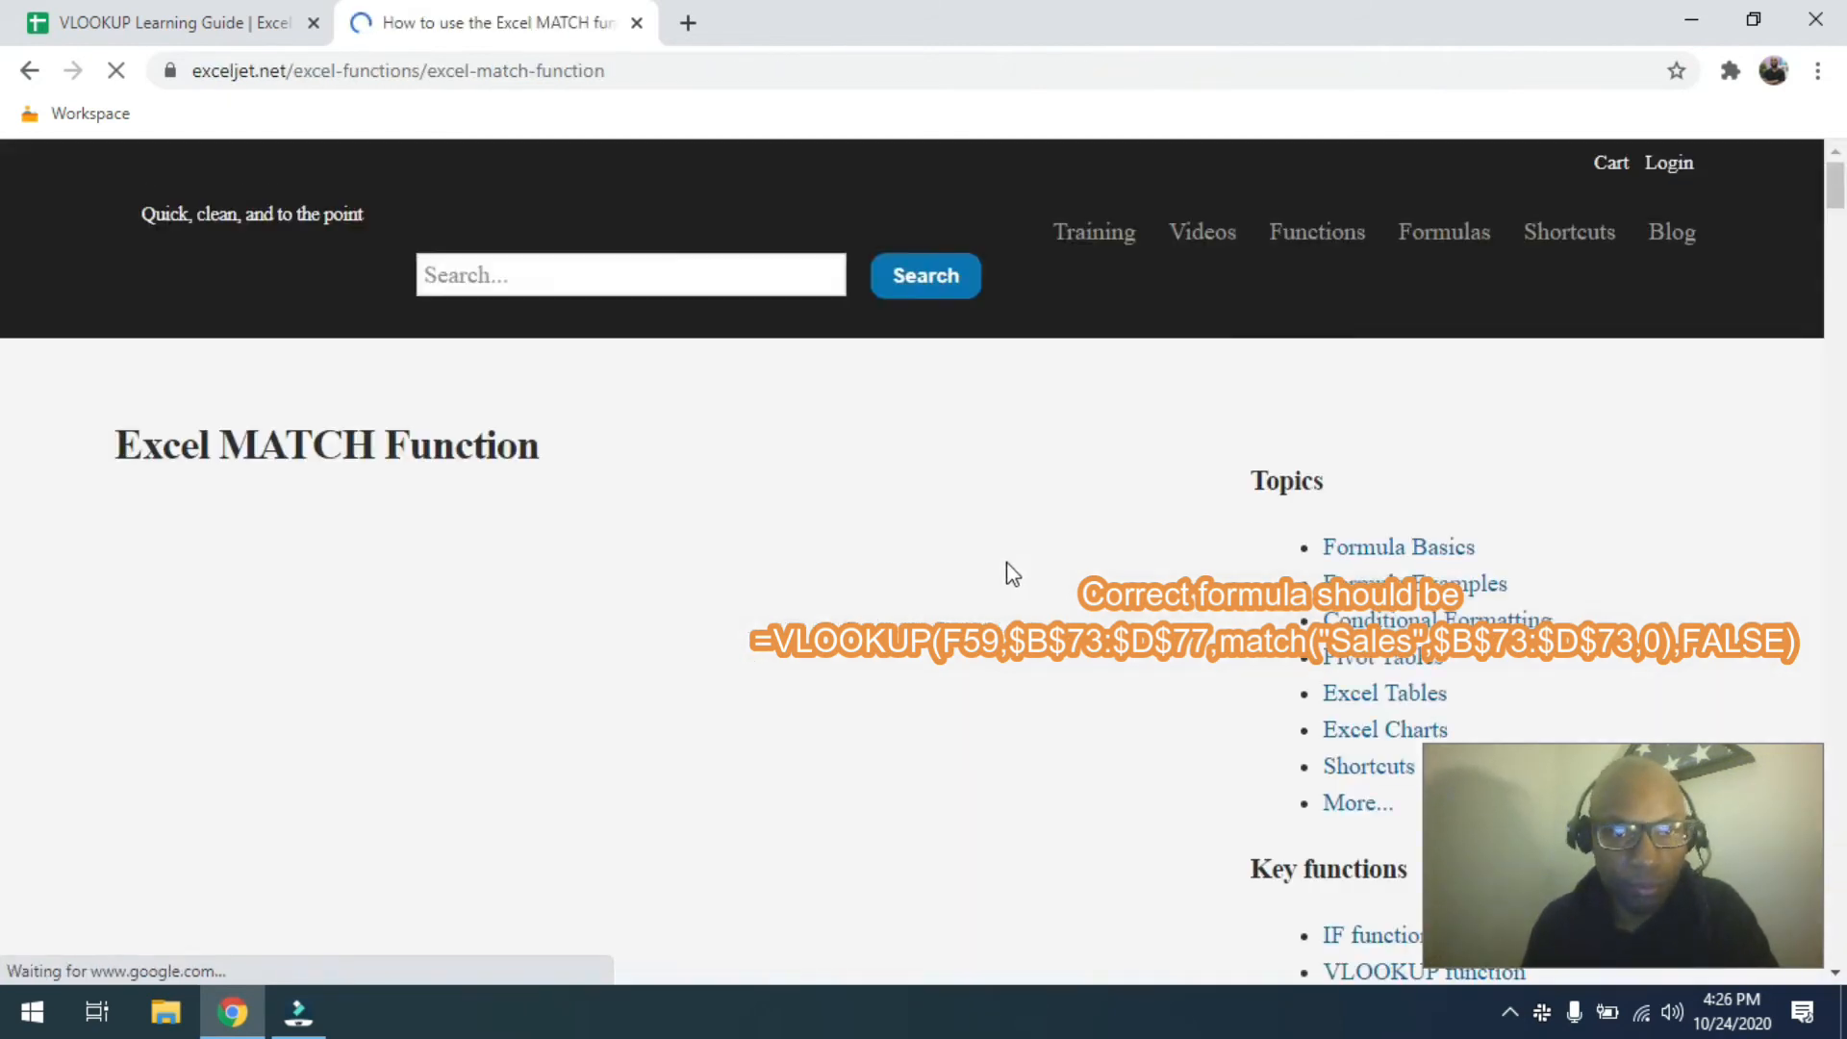
Read the MATCH article down to the match type table and highlight the Exact behavior for match type 0.
scroll(1006, 562, down, 8)
scroll(839, 551, down, 6)
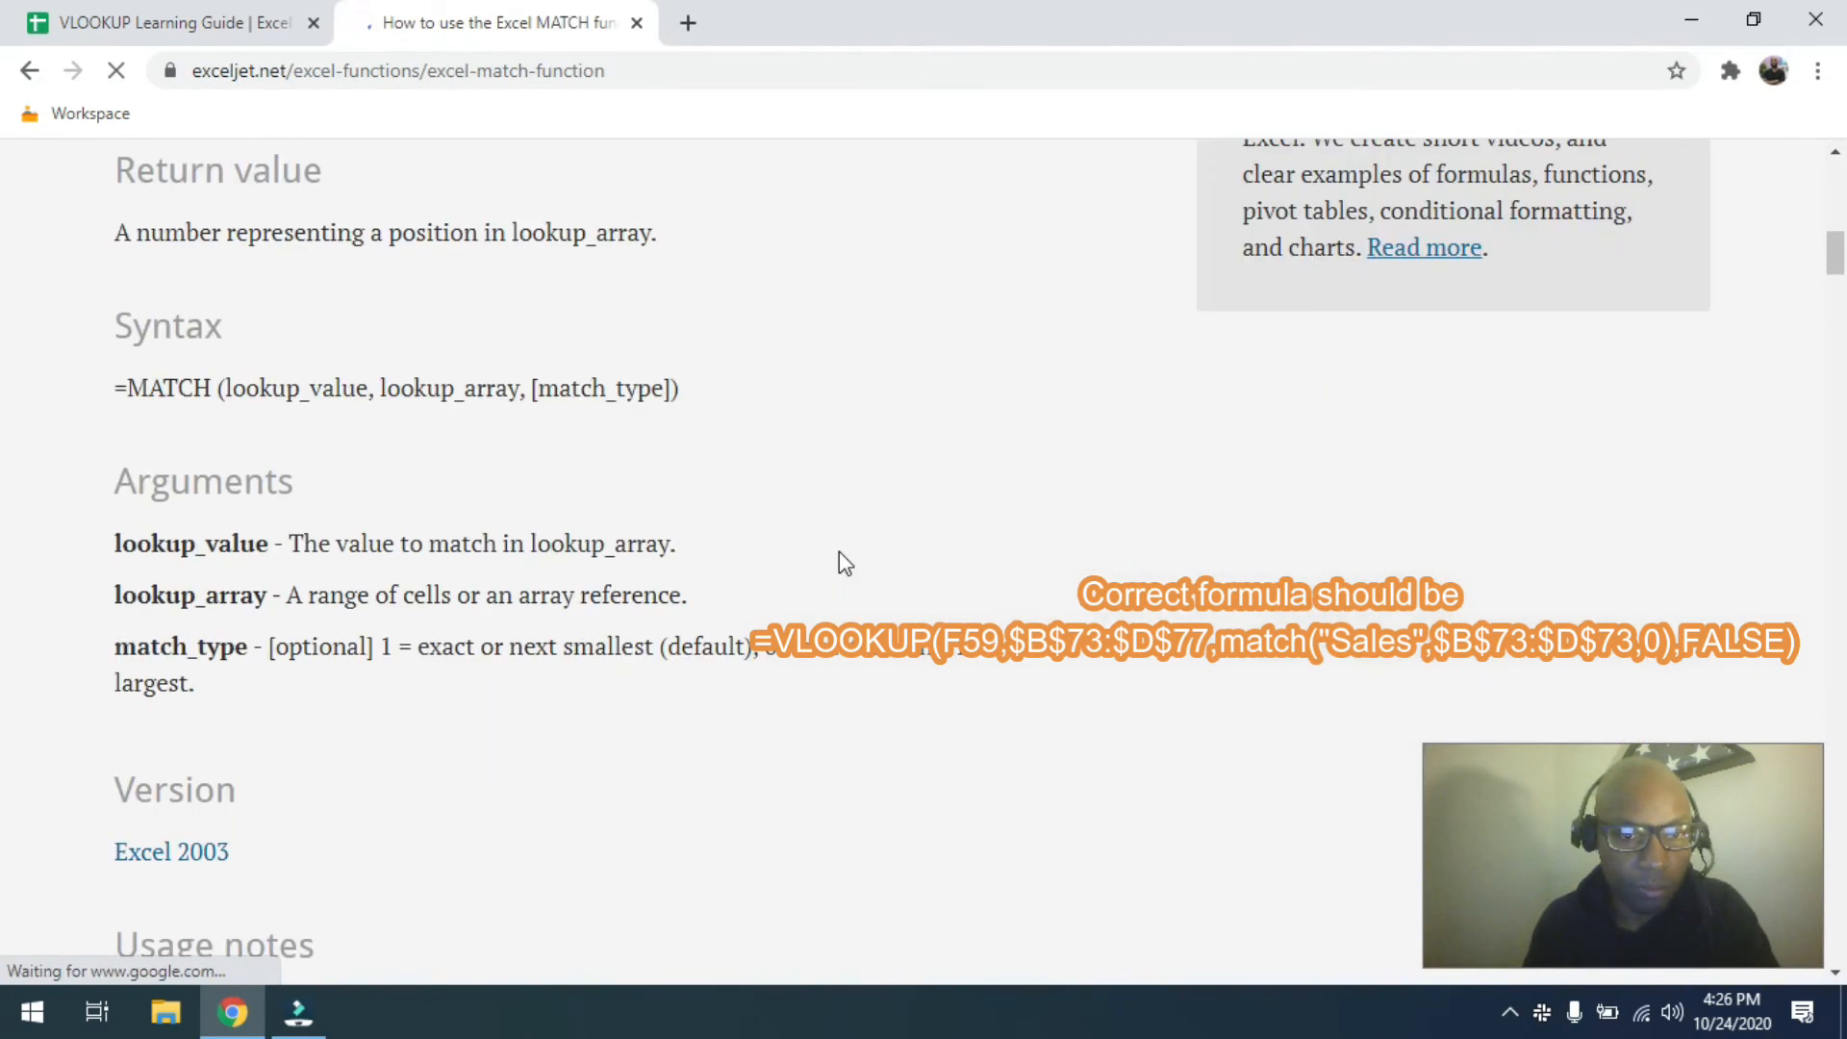
scroll(822, 551, down, 5)
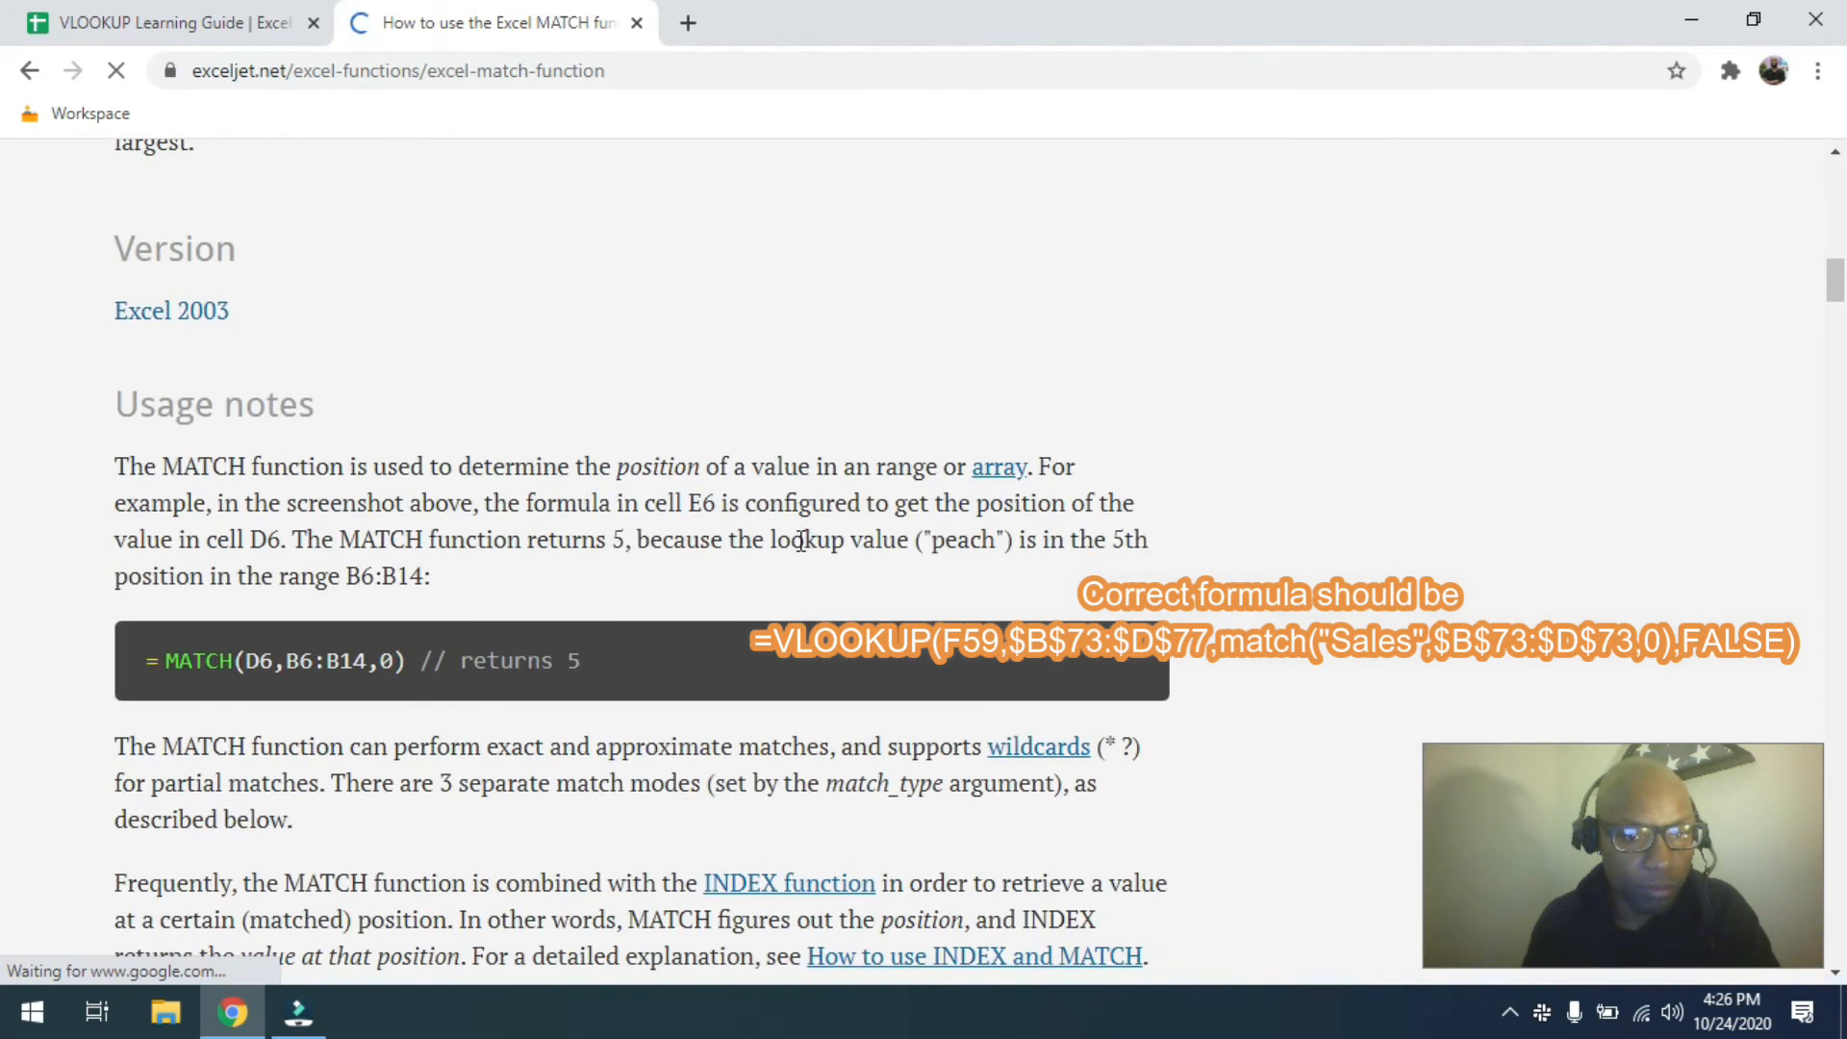
scroll(801, 541, down, 15)
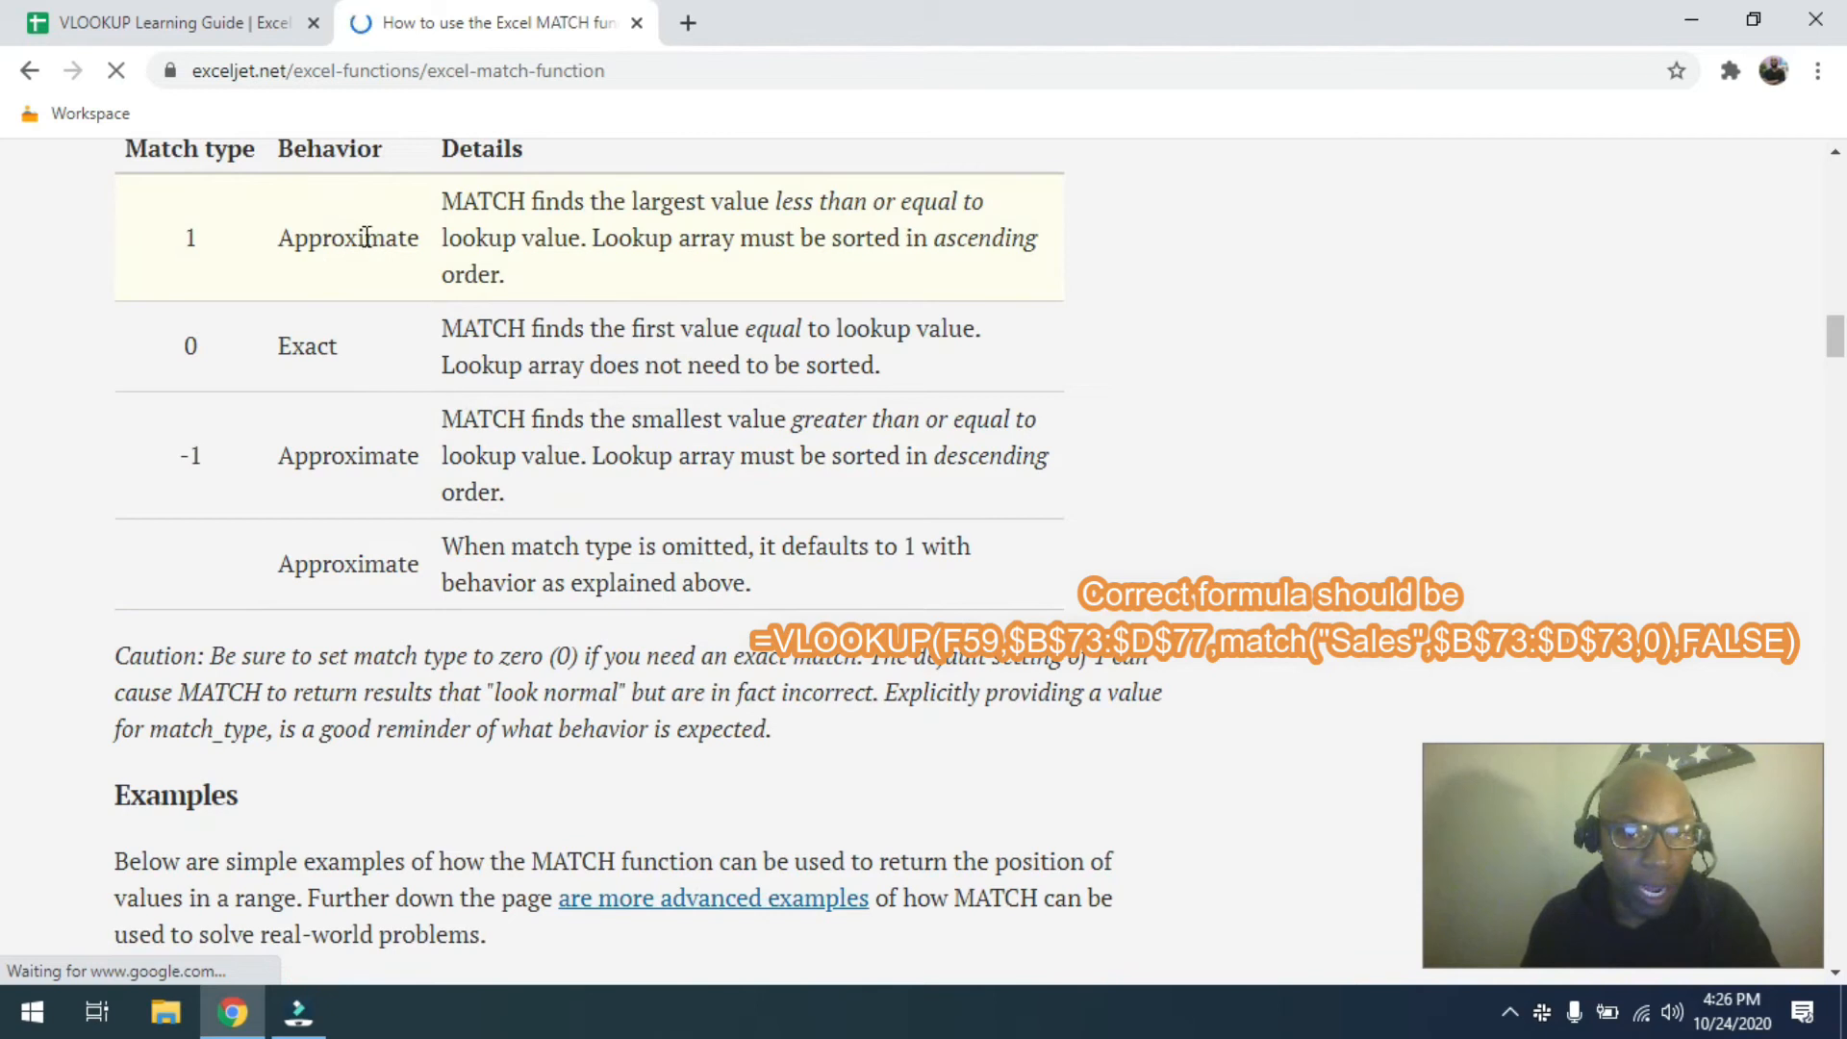
drag(344, 346, 279, 348)
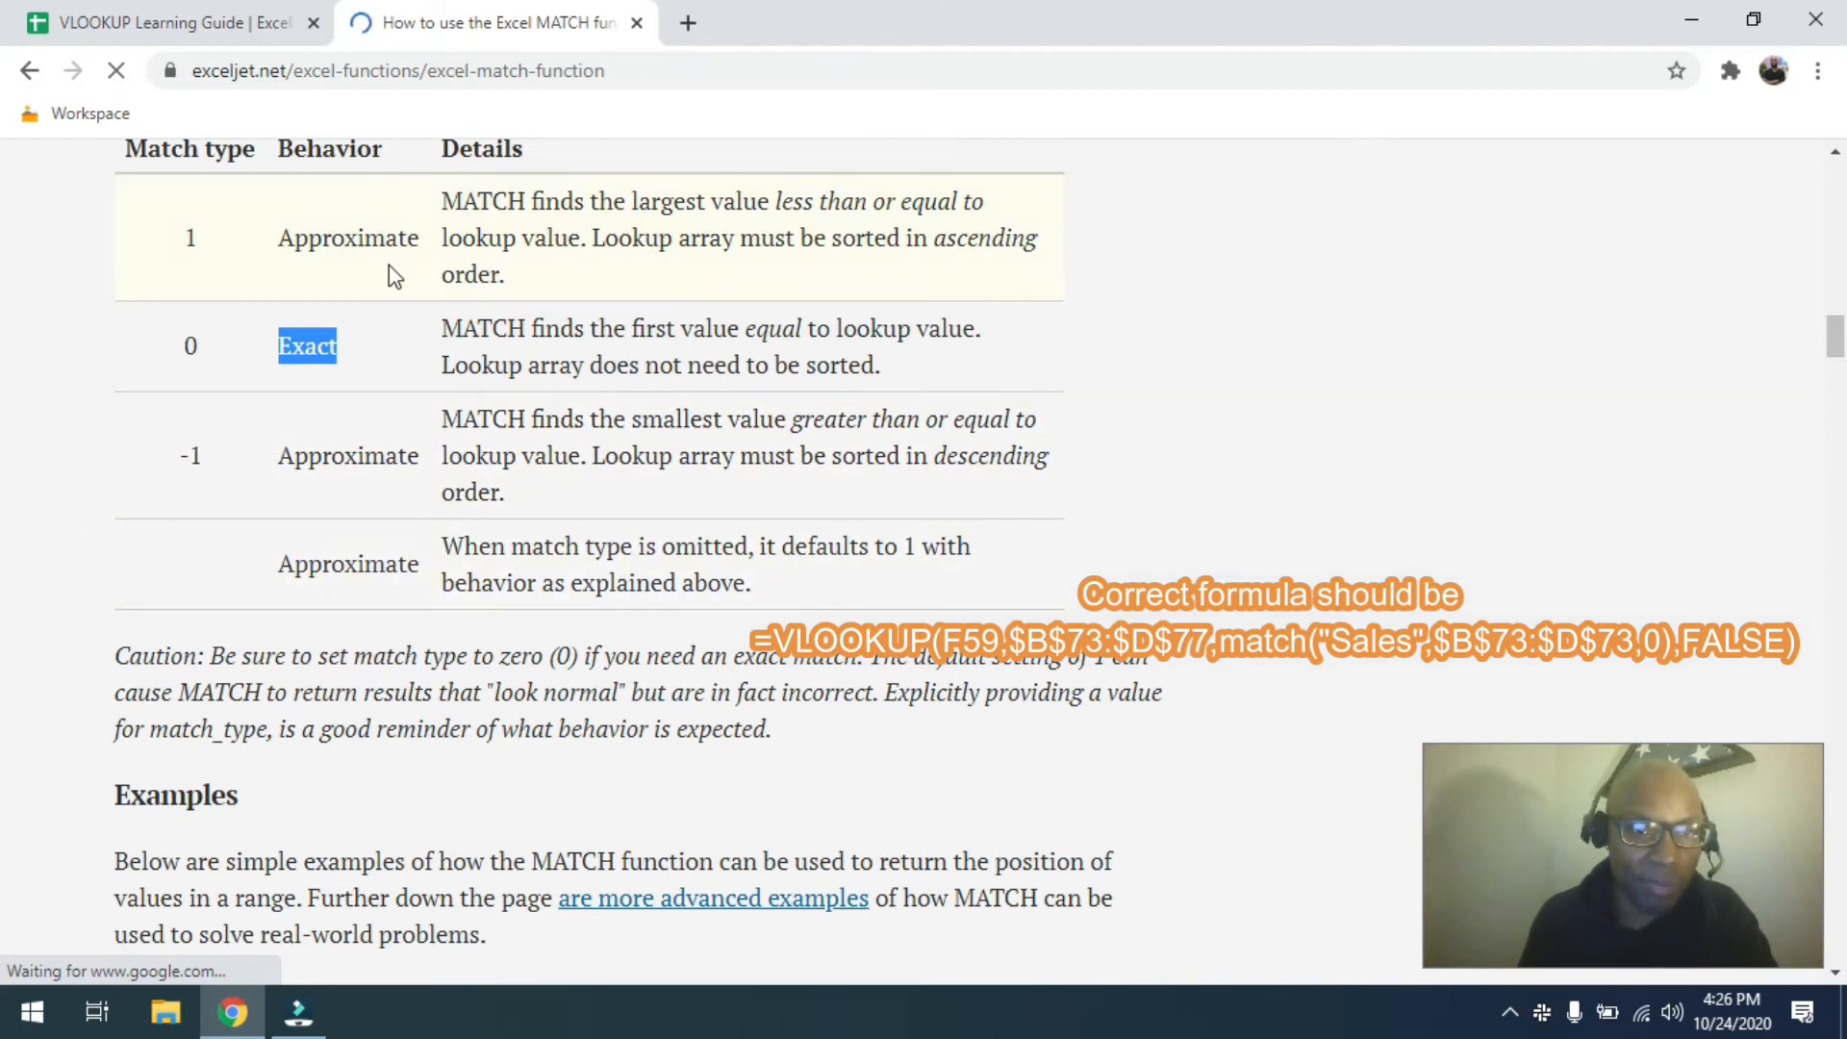
Return to the VLOOKUP Learning Guide spreadsheet and review the Sales header, the header row B73:D73 and the formula in G75.
click(213, 27)
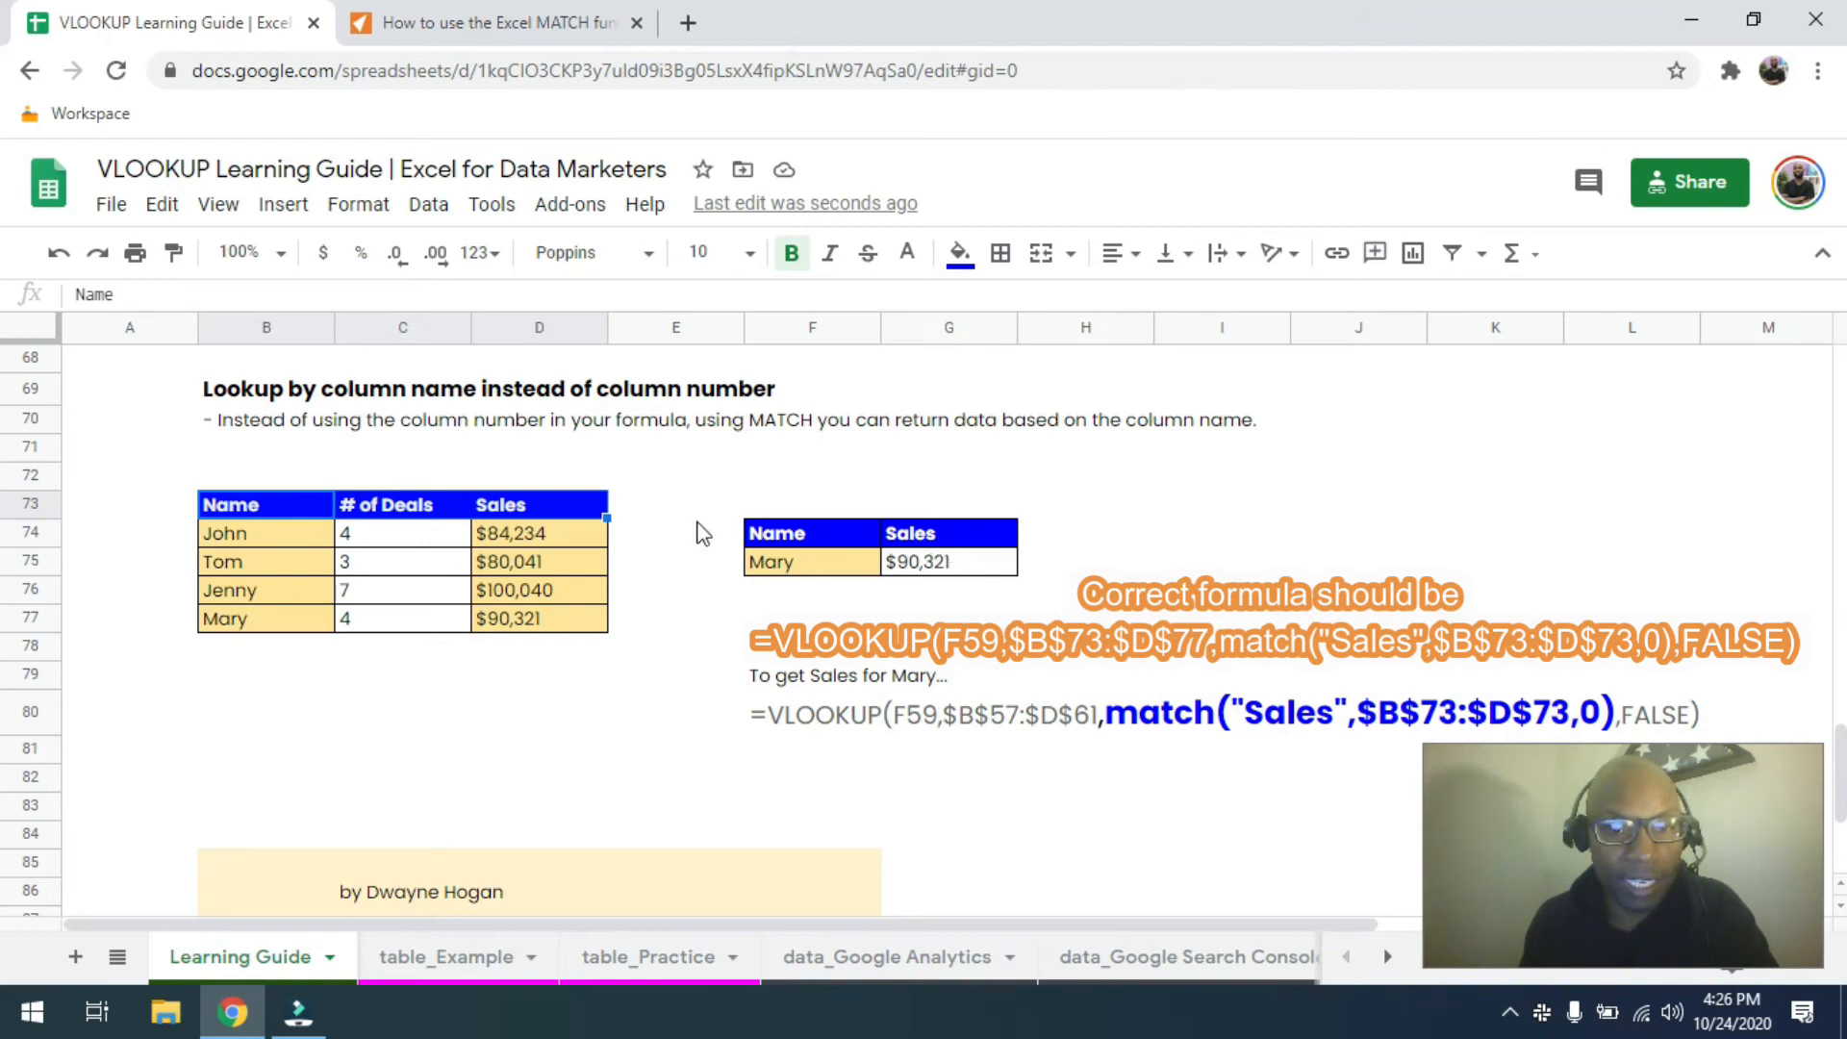
click(497, 506)
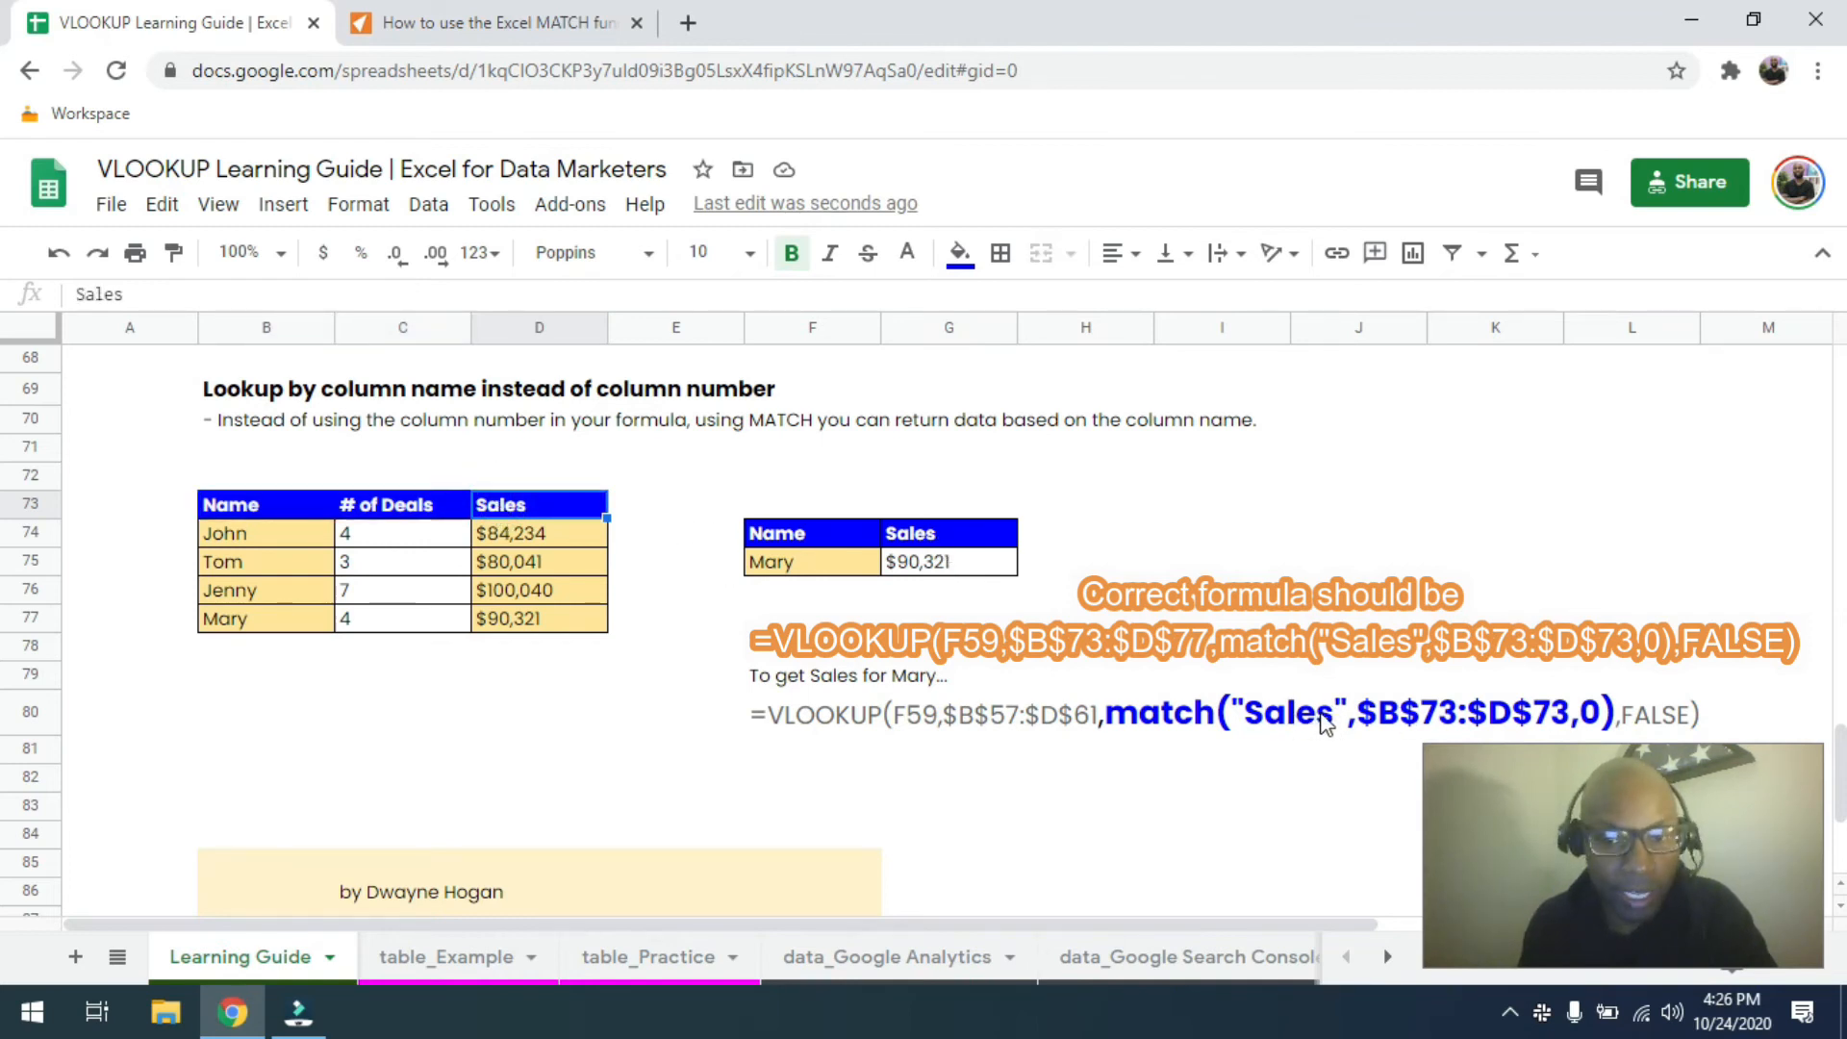
click(230, 509)
drag(421, 524, 527, 504)
drag(291, 532, 521, 620)
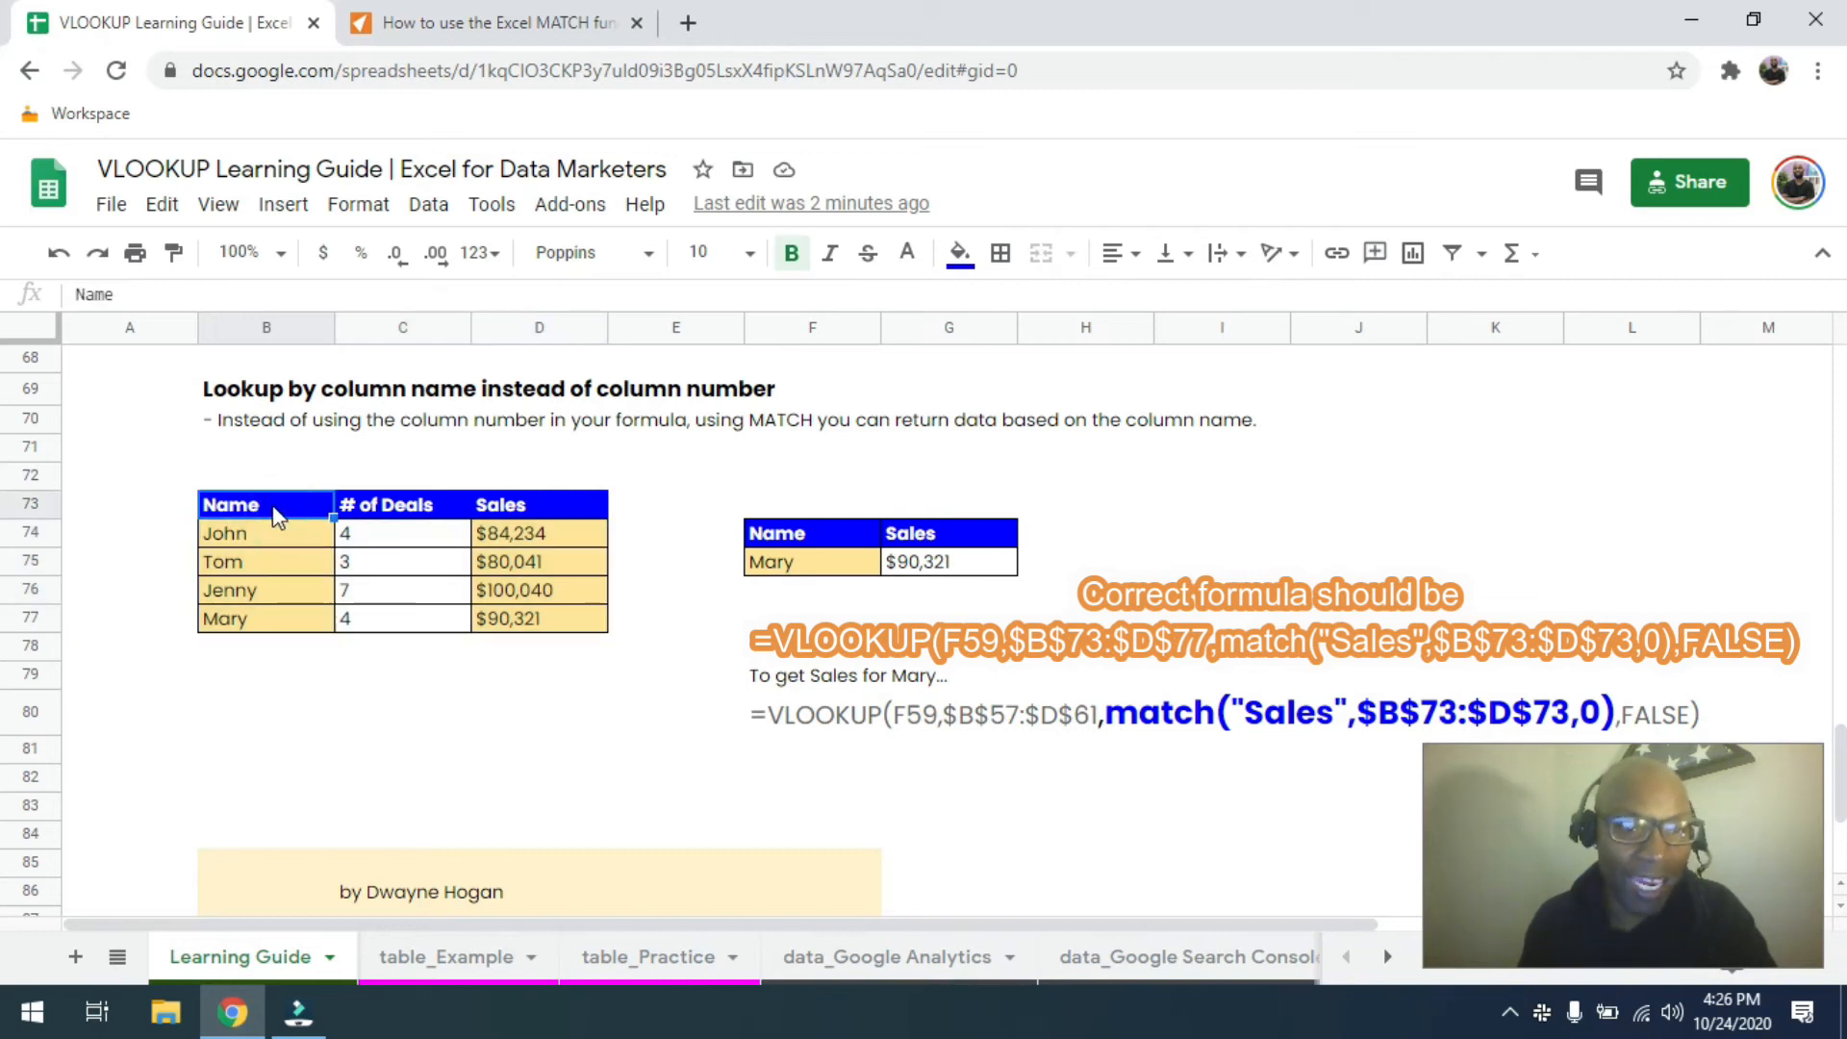
key(shift+Right)
key(shift+Right)
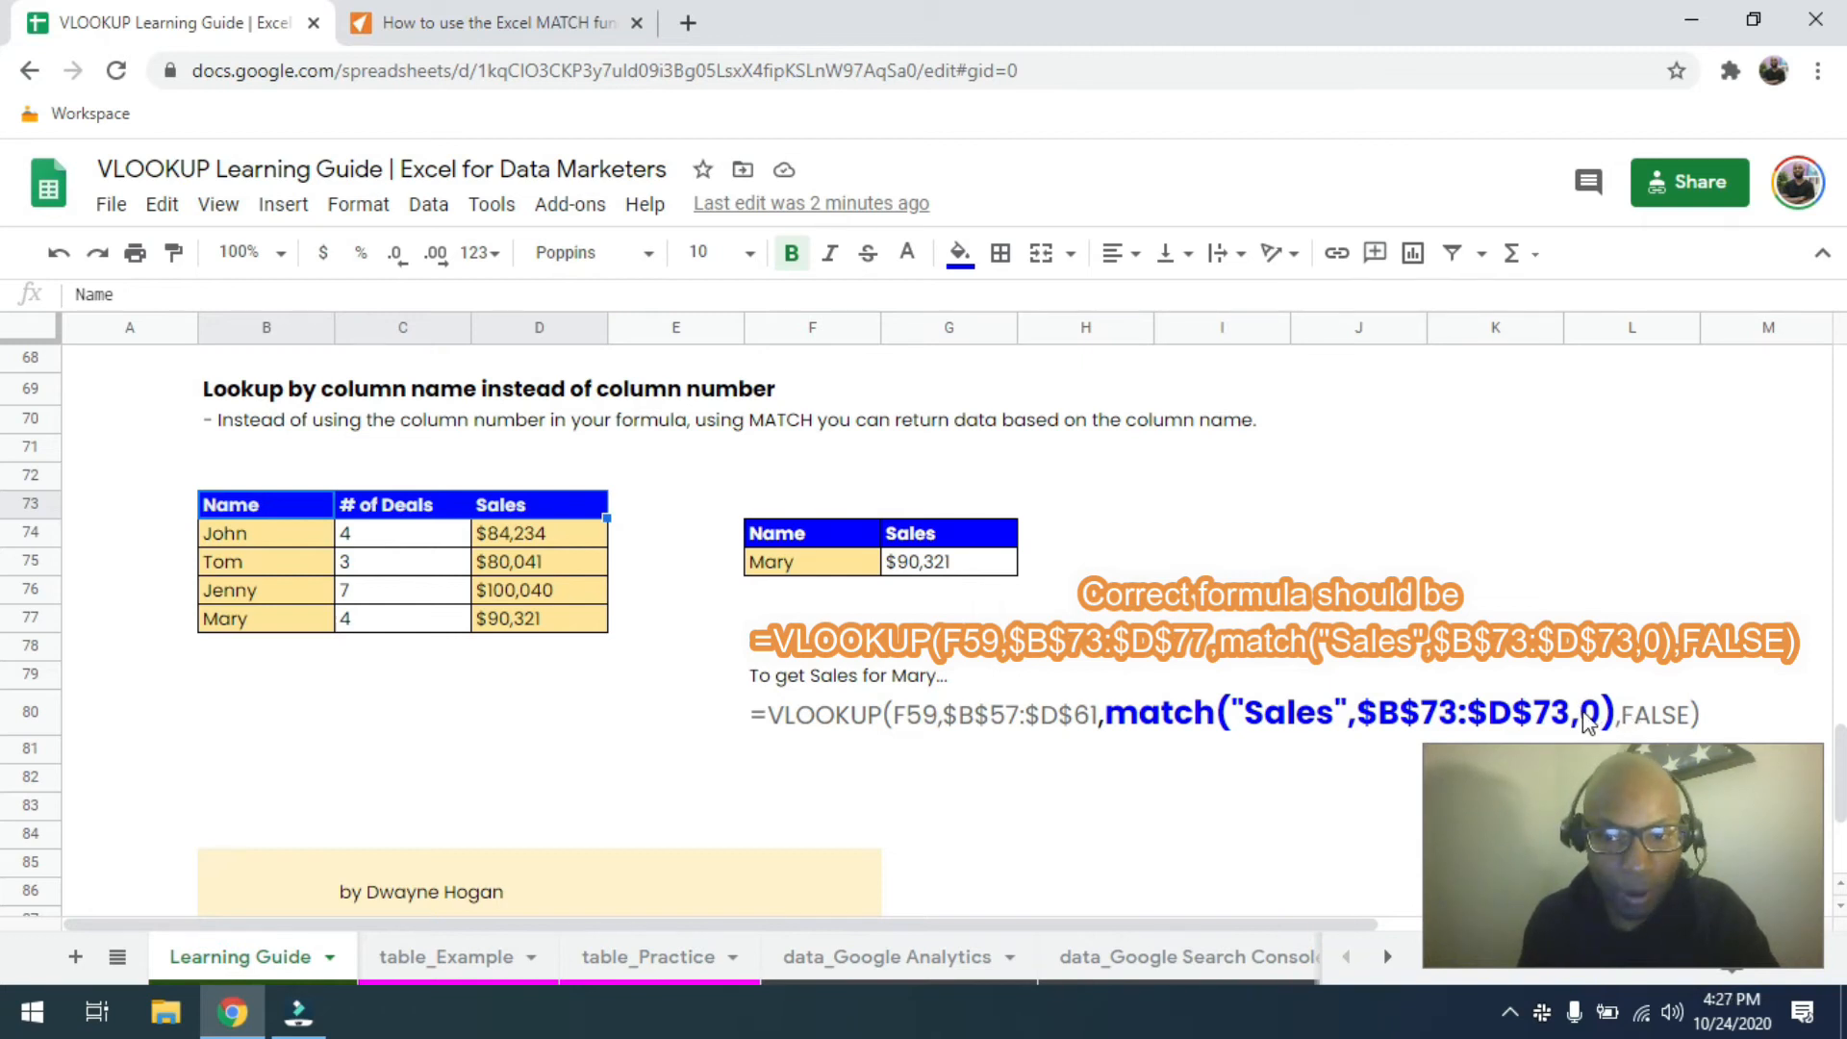
click(1685, 657)
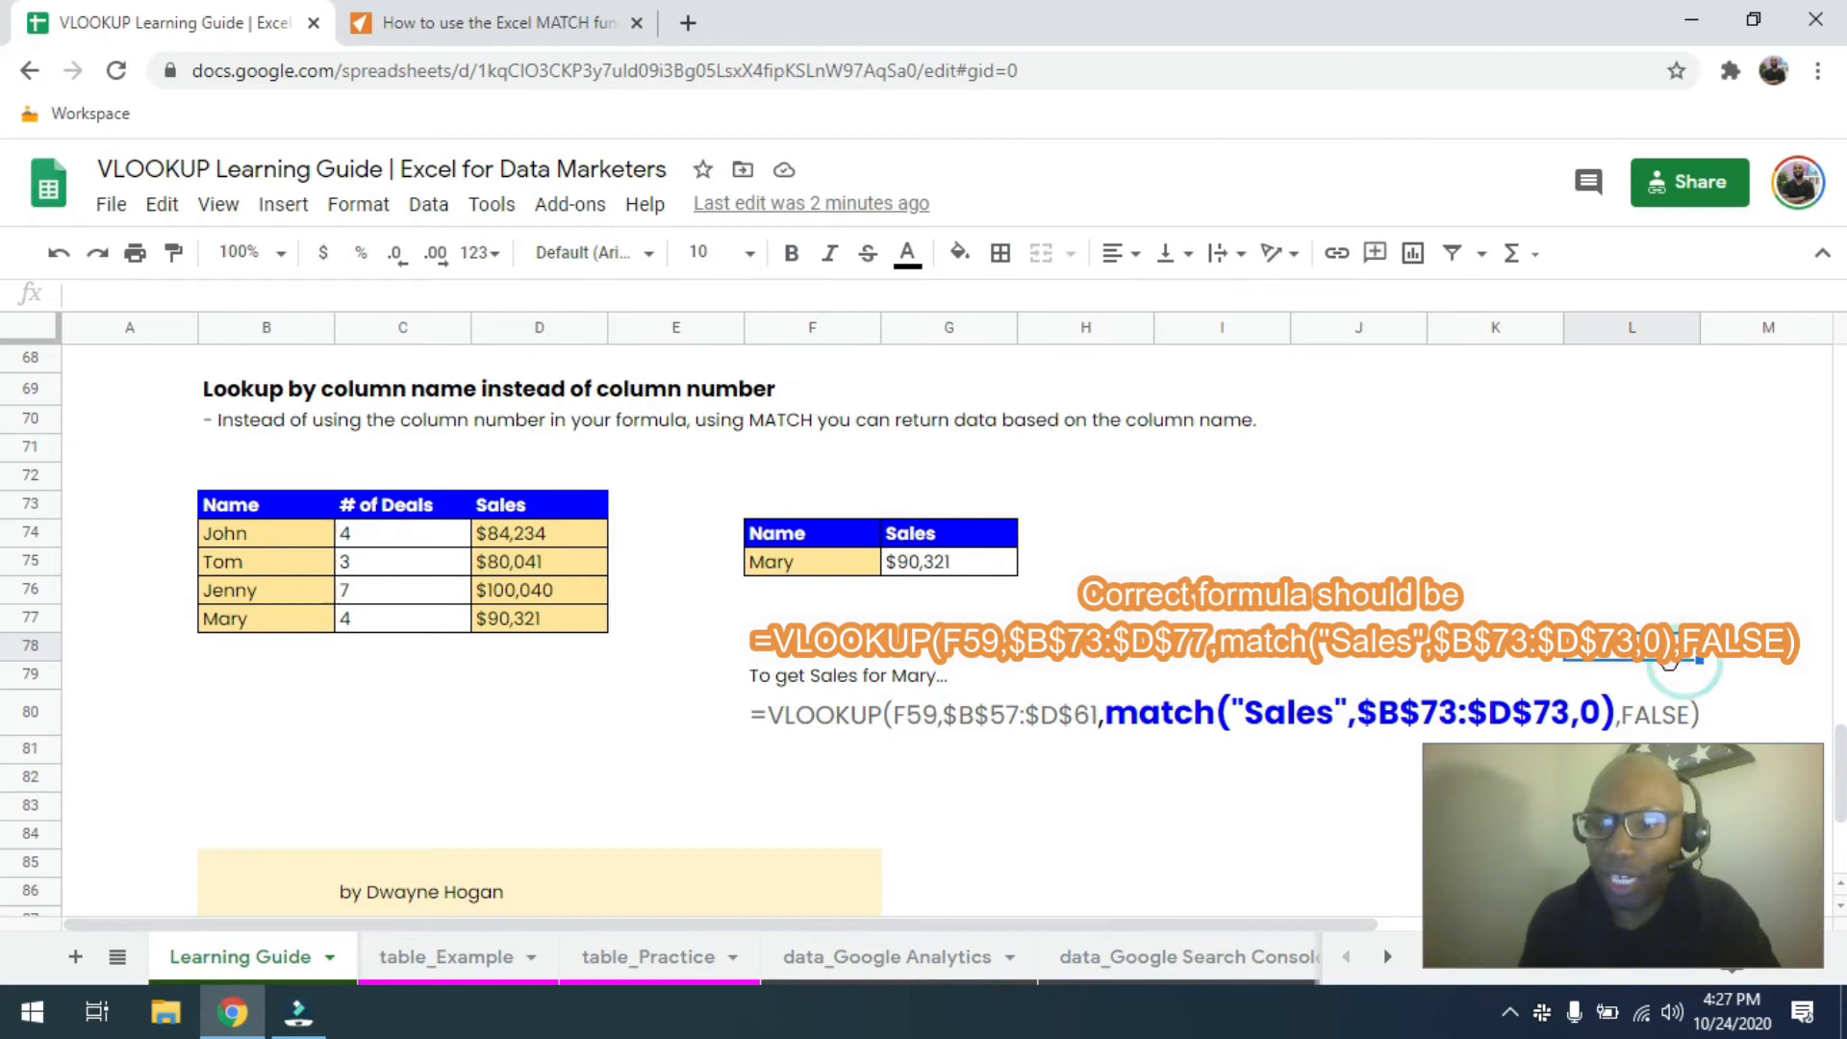
click(939, 564)
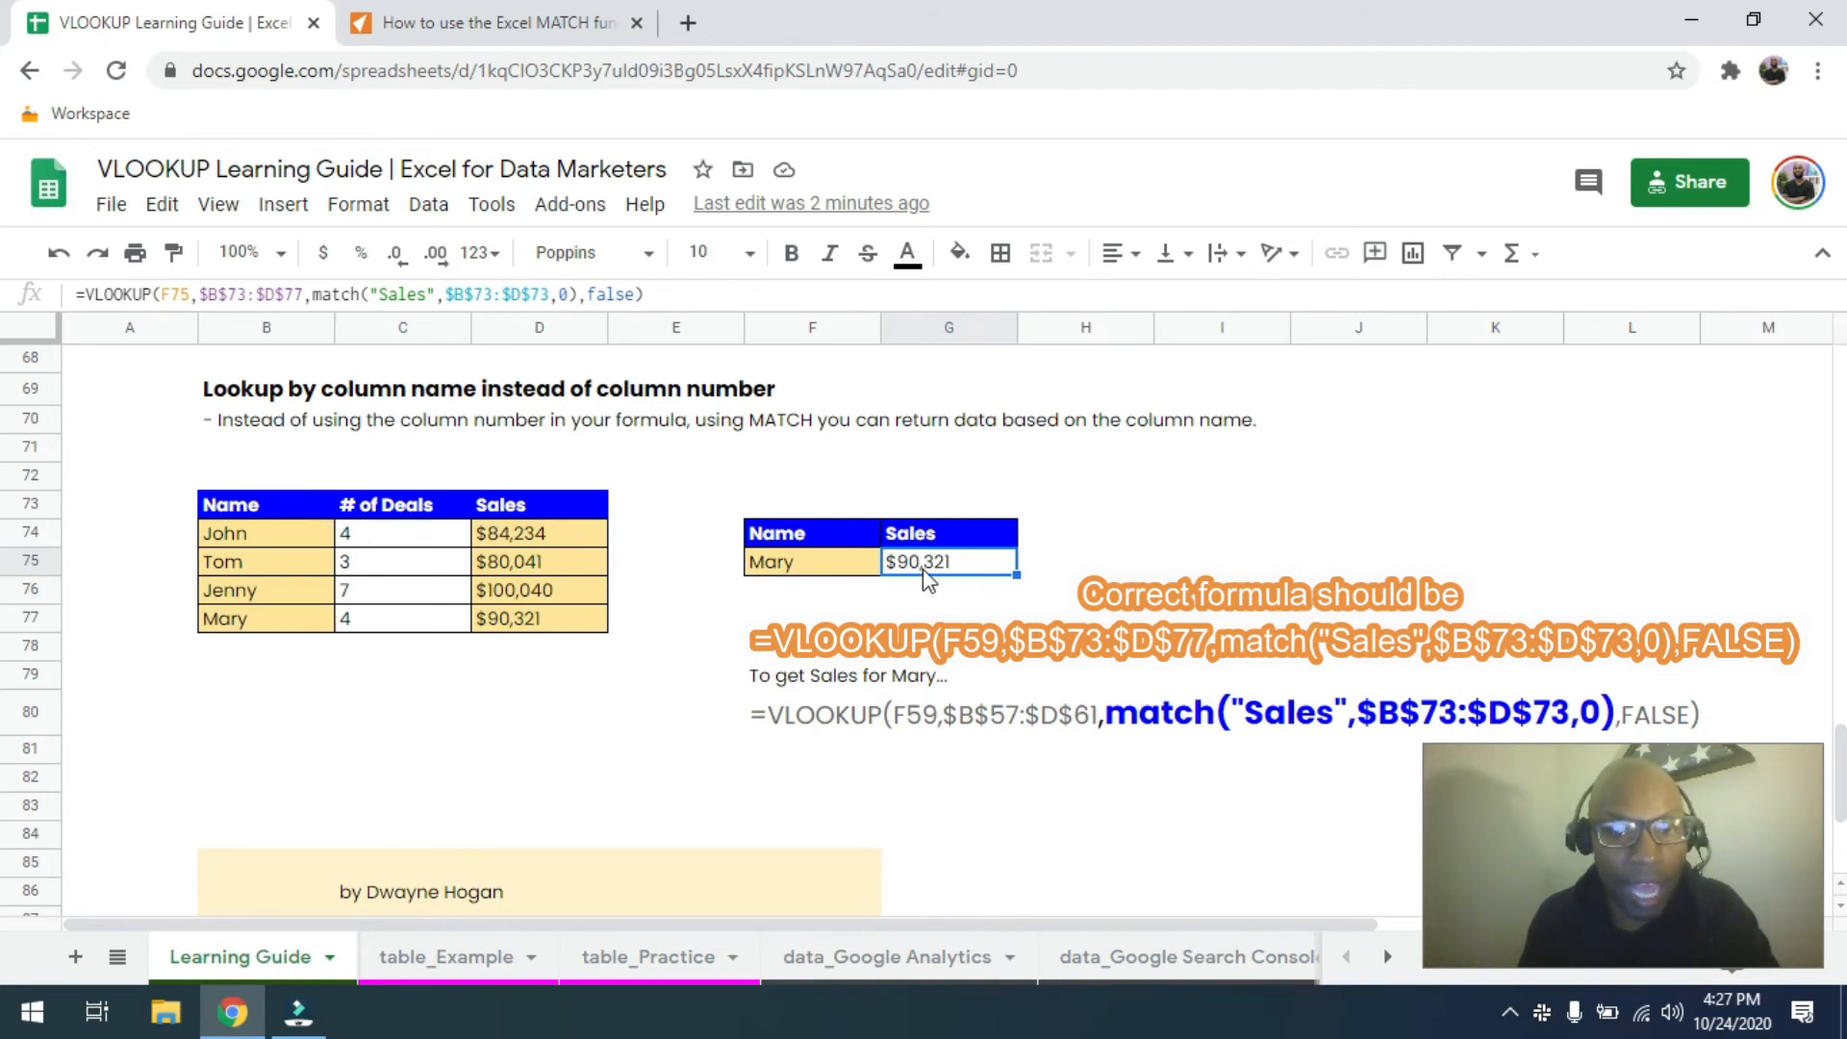
Compare the Clicks formulas on table_Practice and table_Example, and check the Impressions and Clicks headers on data_Google Search Console_example.
click(613, 977)
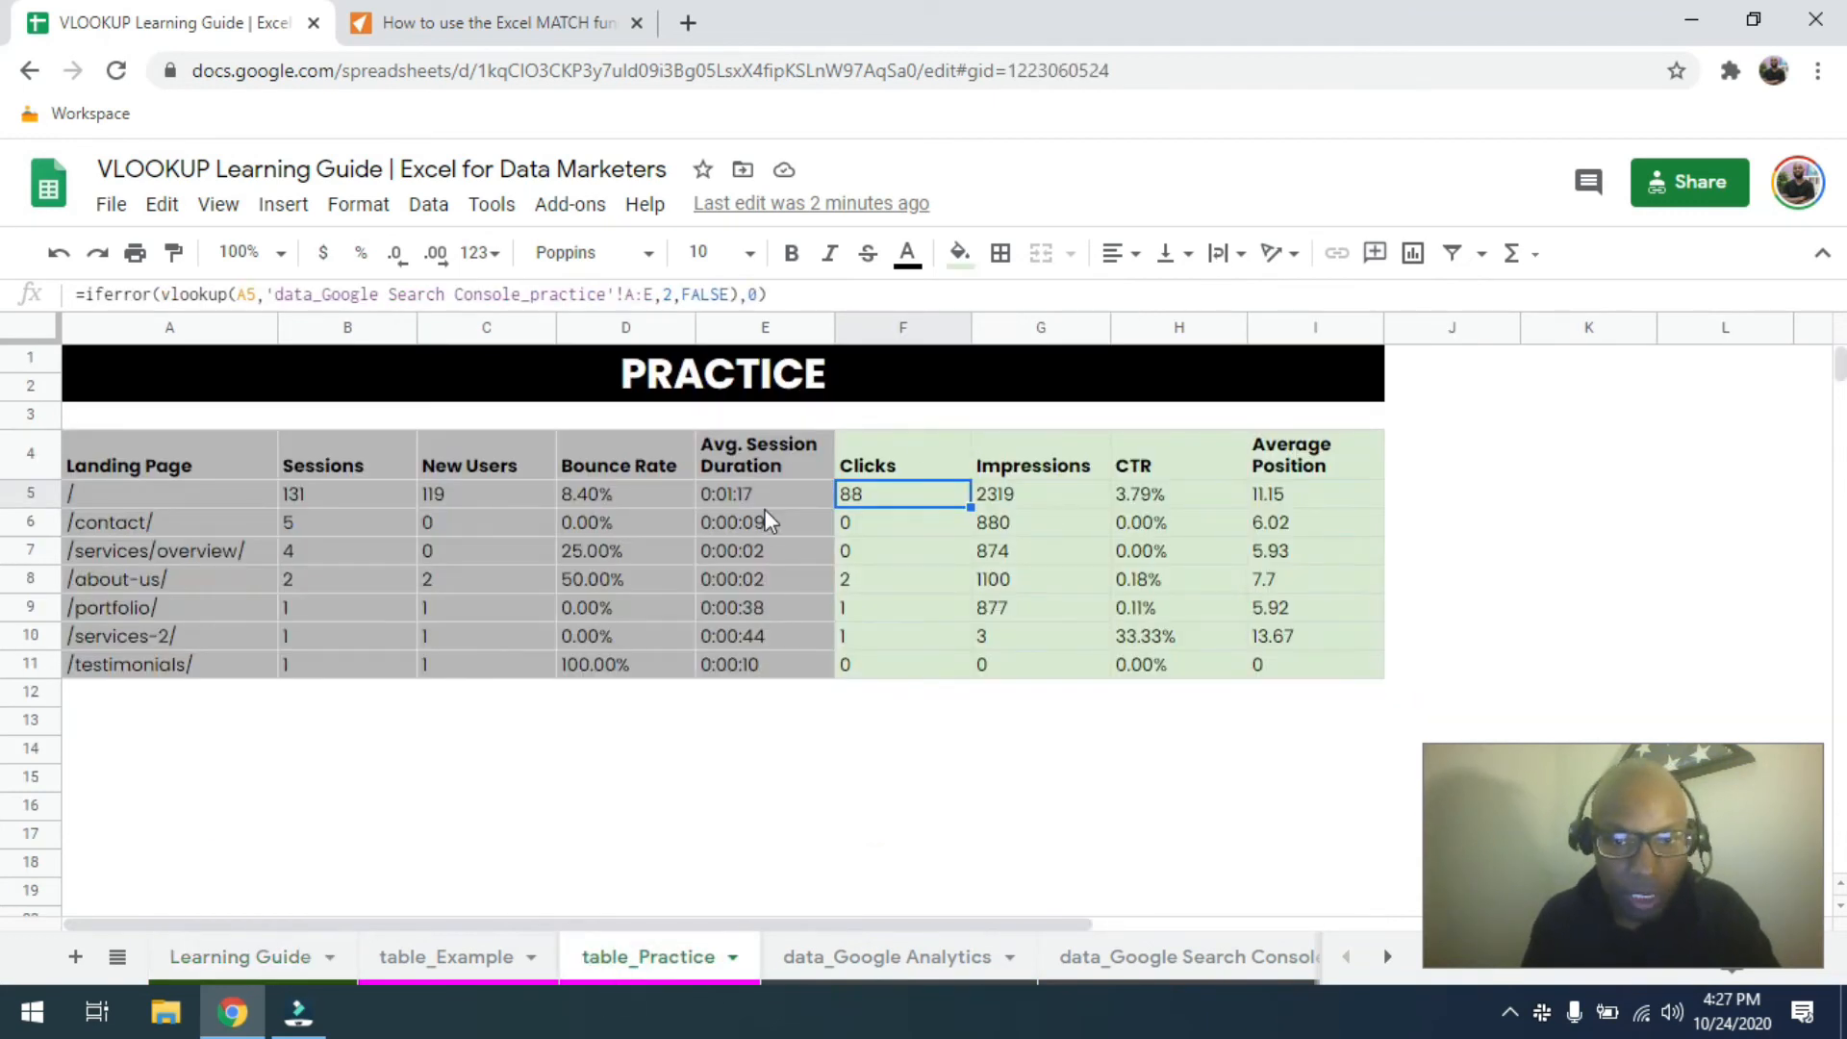
click(409, 962)
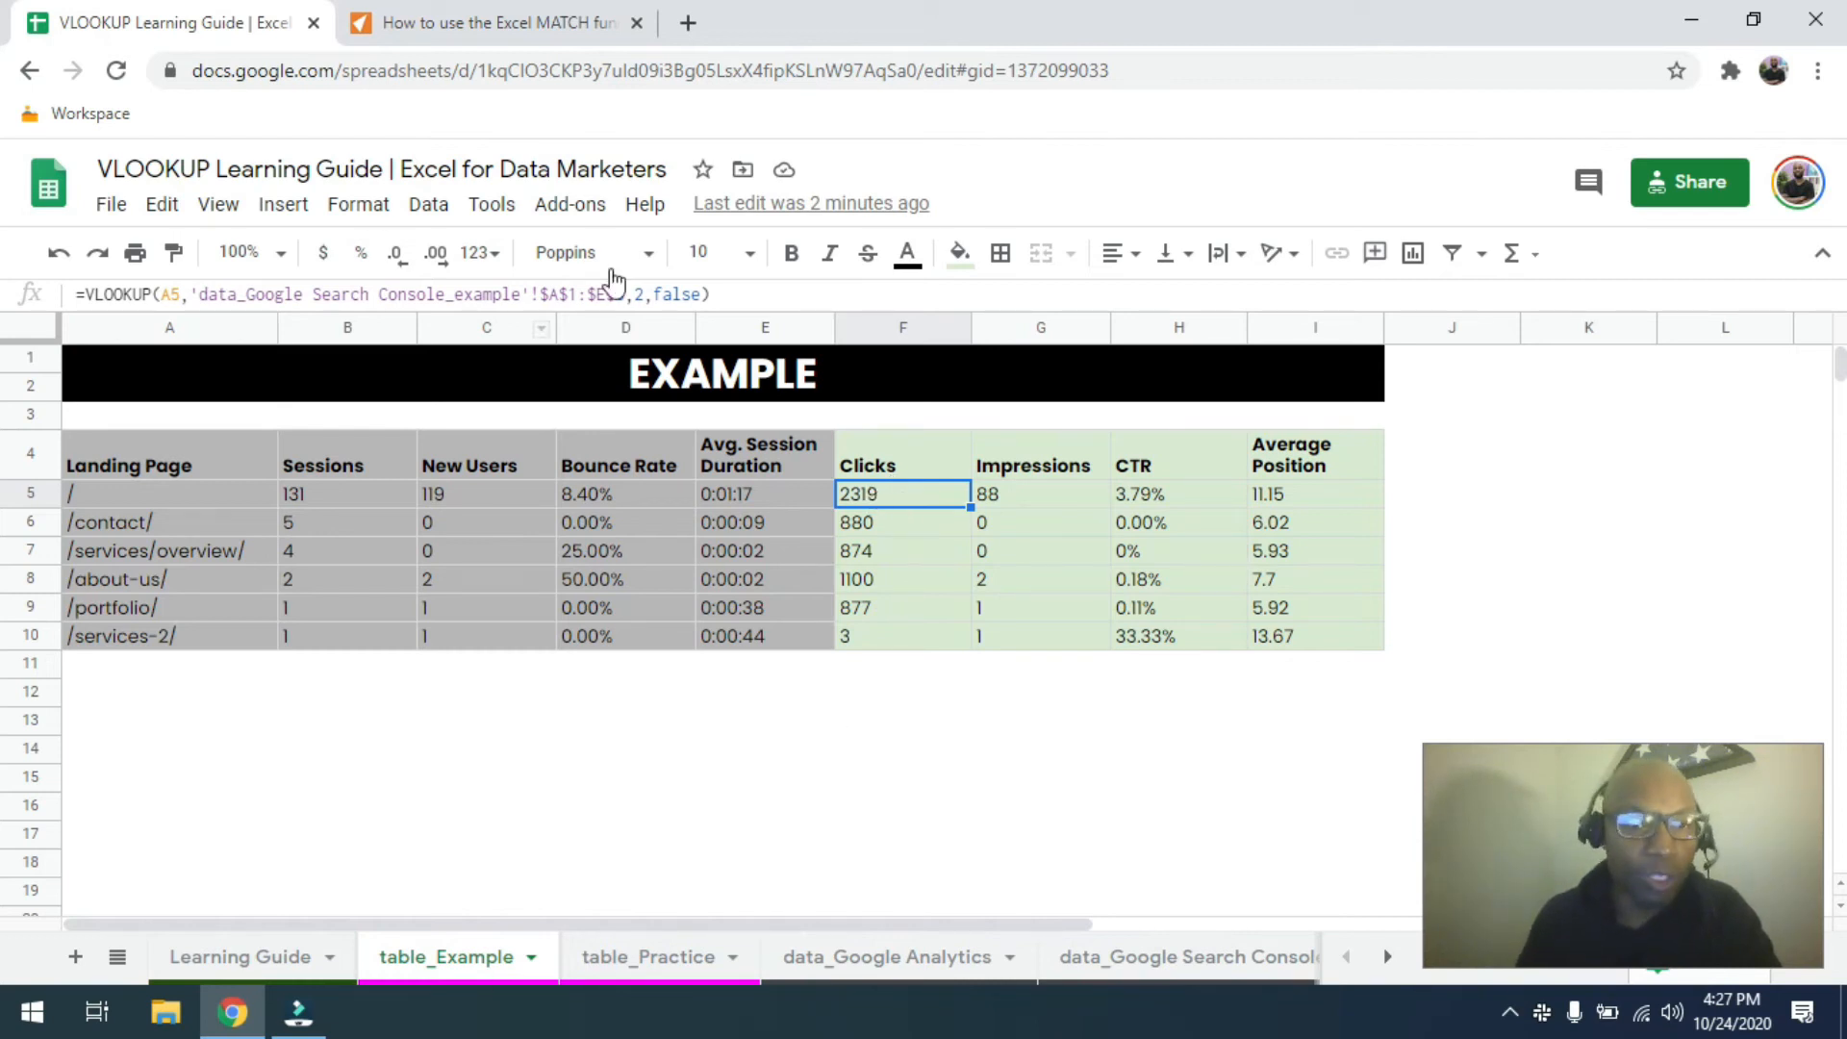
click(1183, 973)
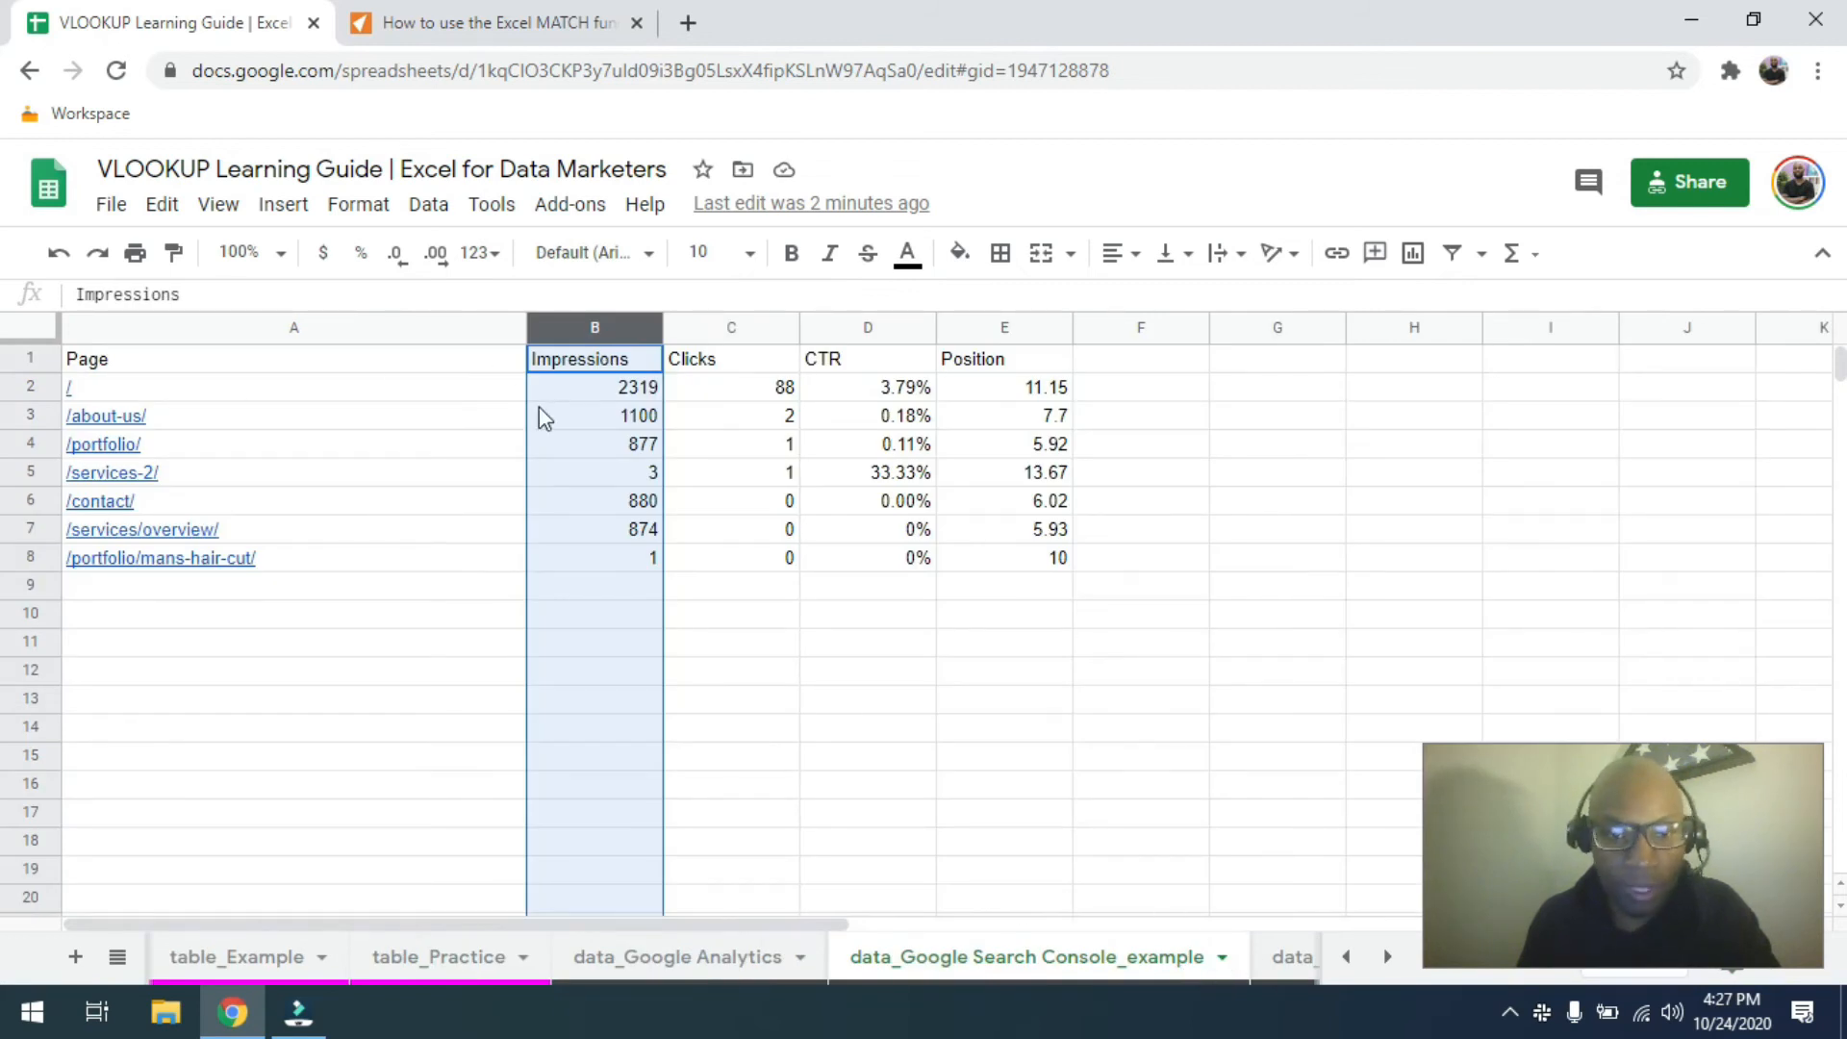
click(589, 366)
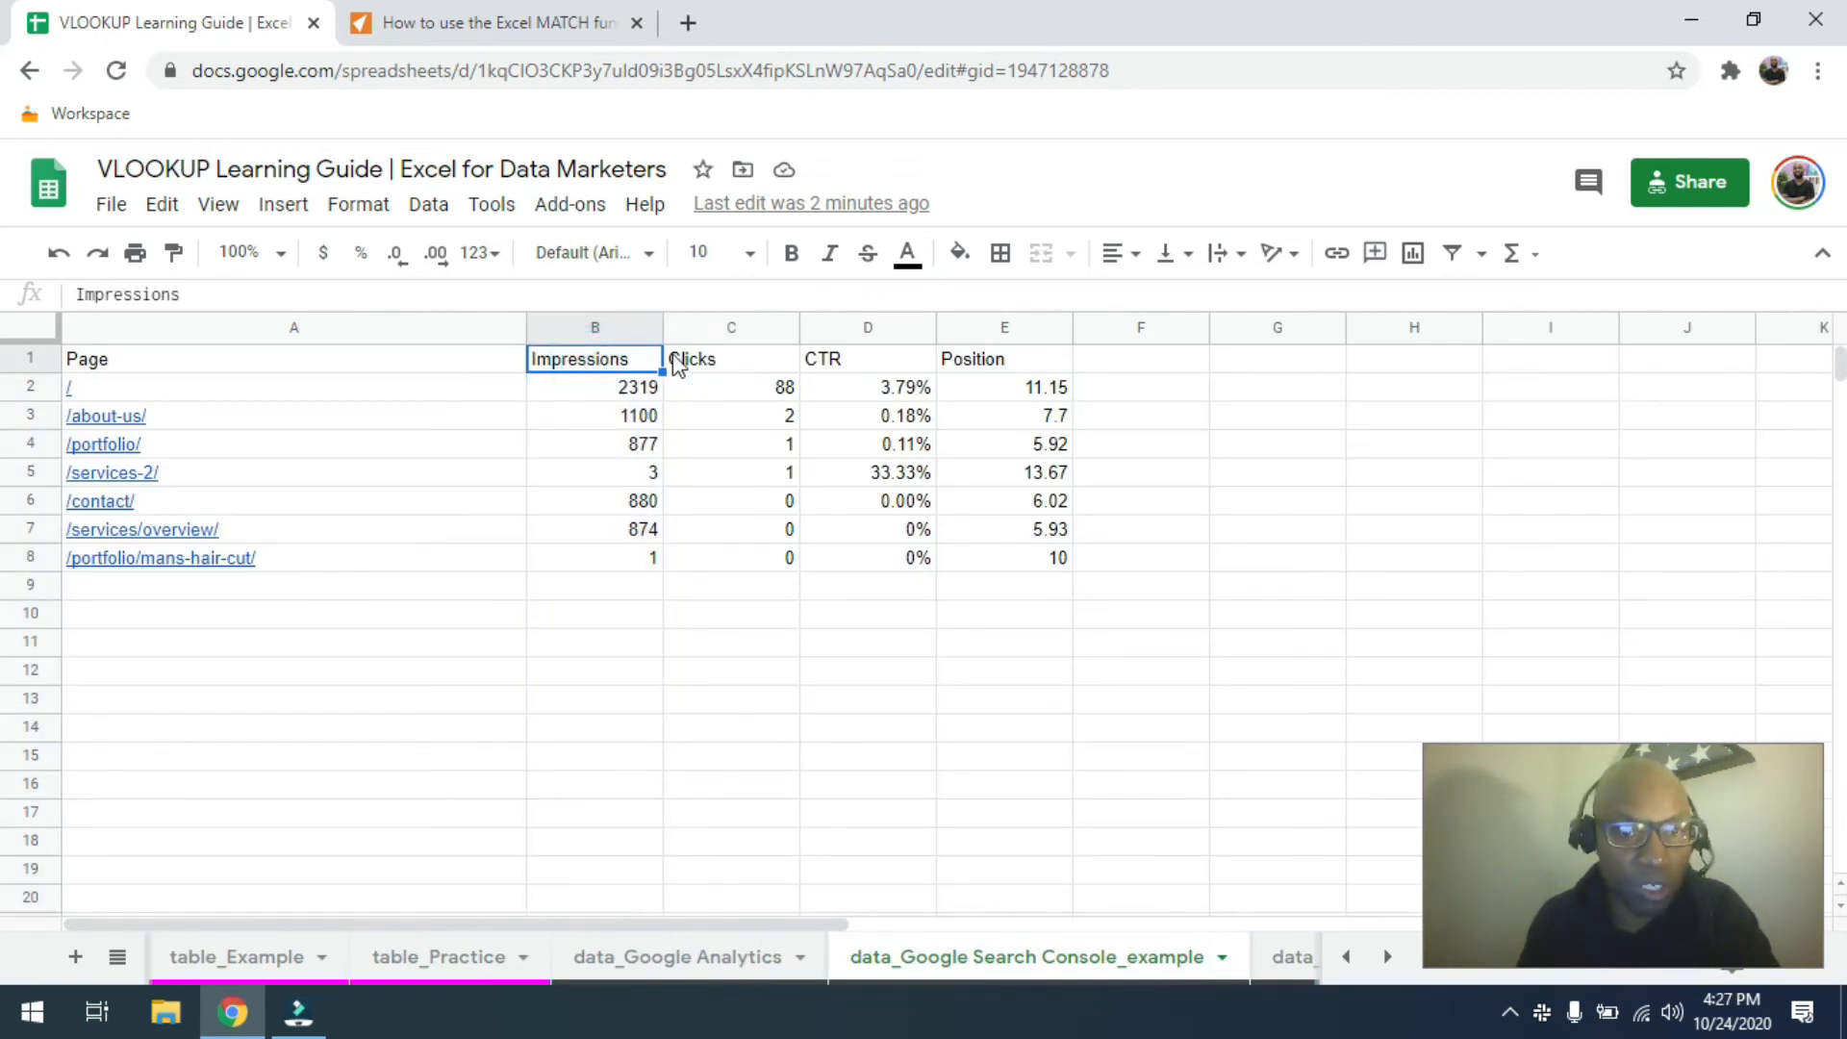
click(705, 362)
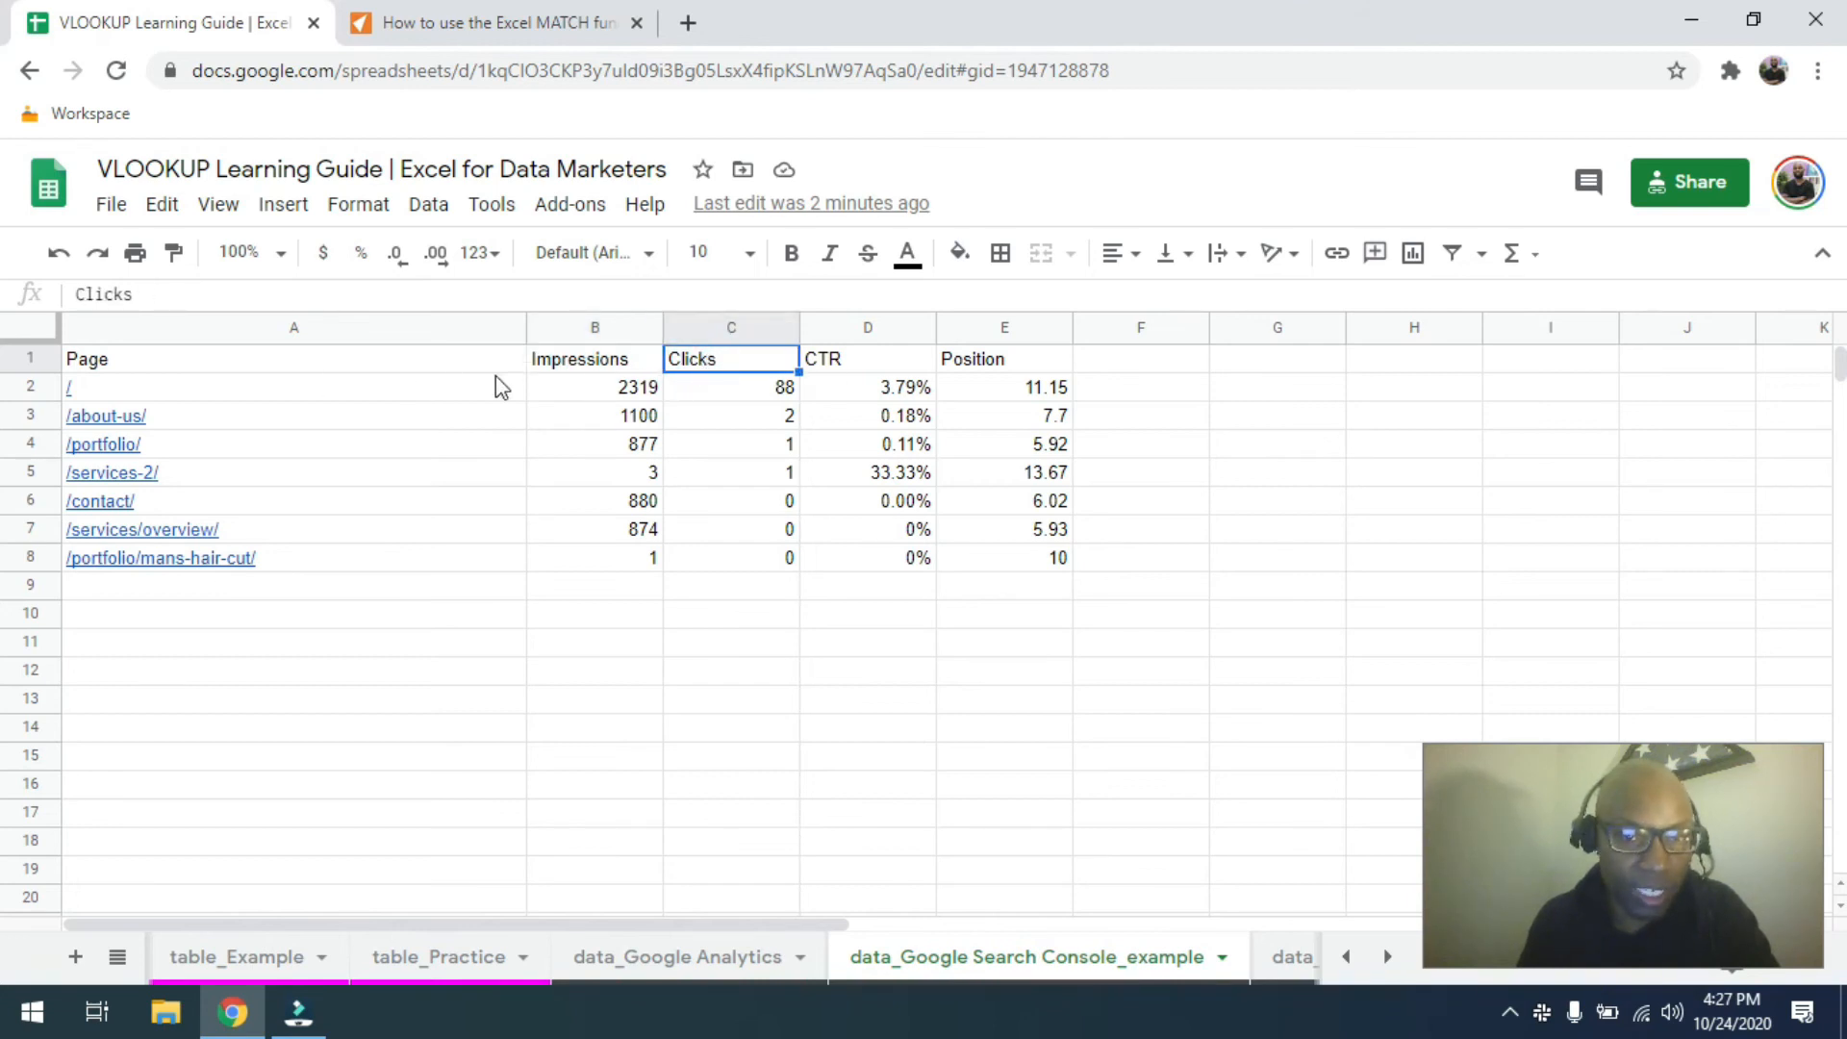
Return to the table_Example sheet and enlarge the page to examine the column number in F5's VLOOKUP formula.
click(1346, 956)
click(471, 957)
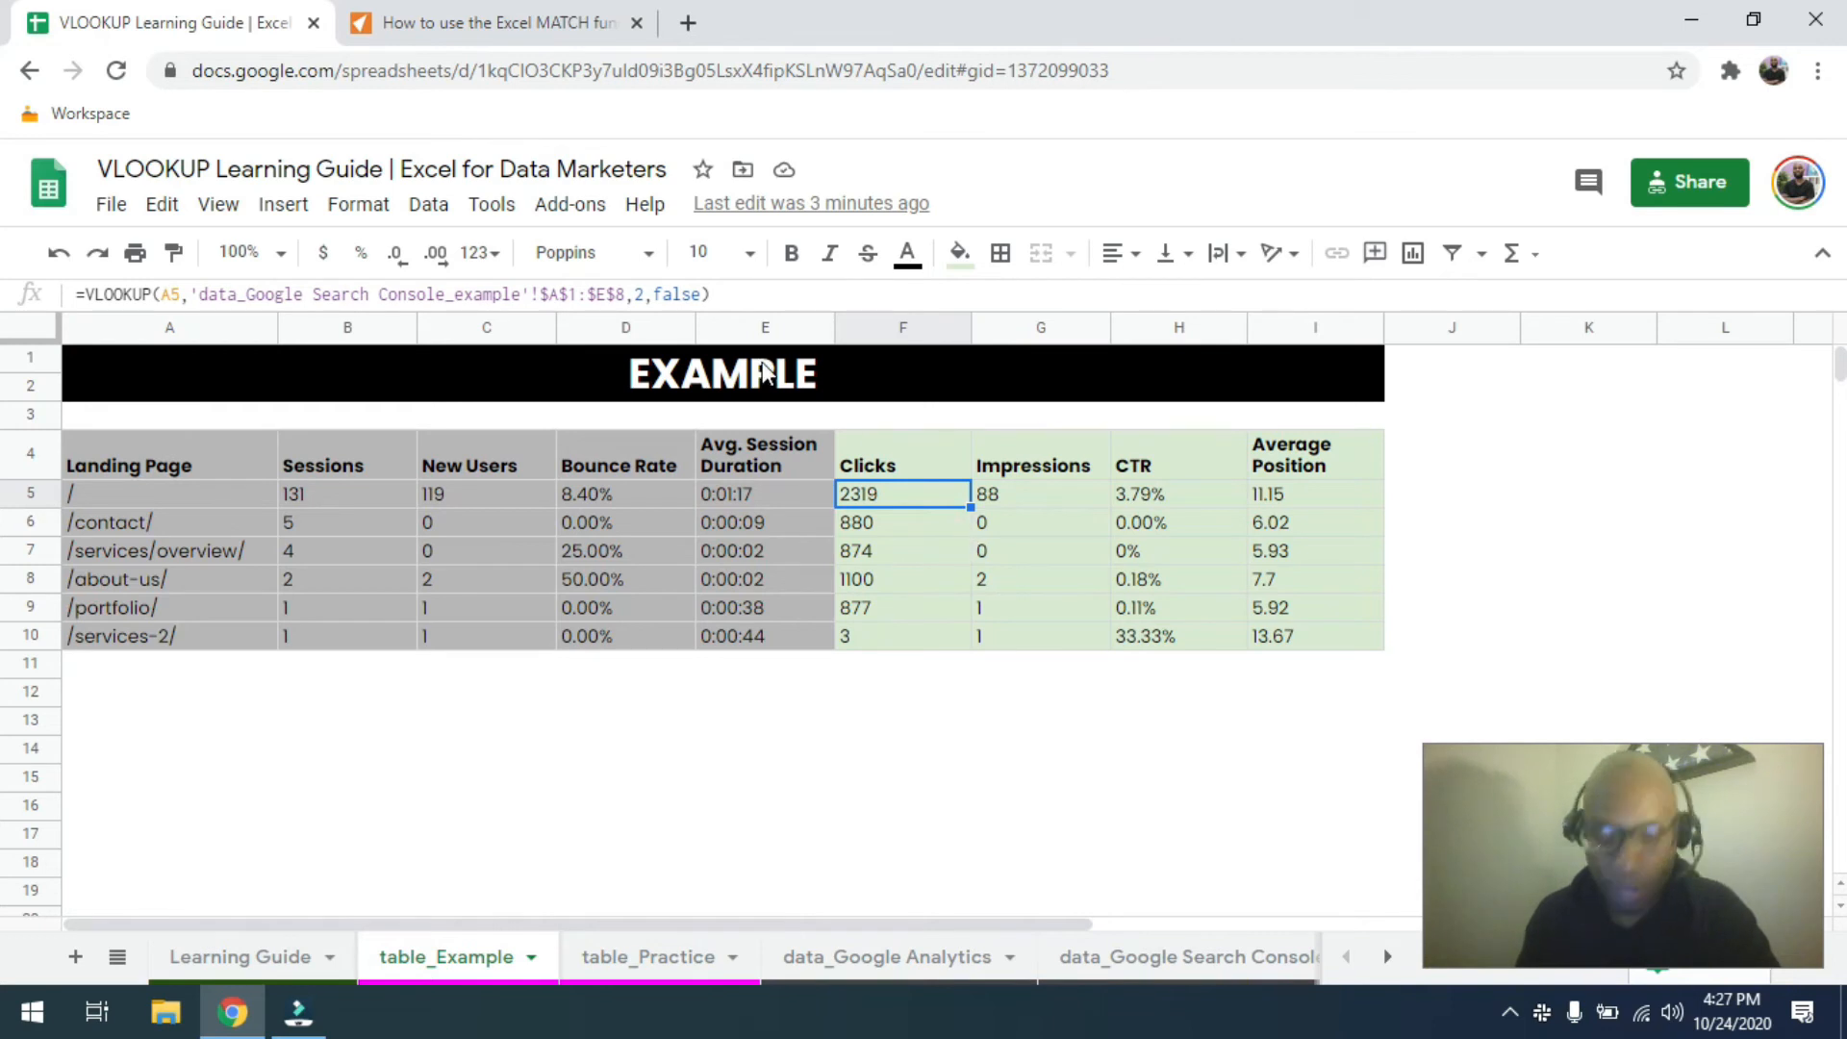
key(ctrl+plus)
key(ctrl+plus)
key(ctrl+plus)
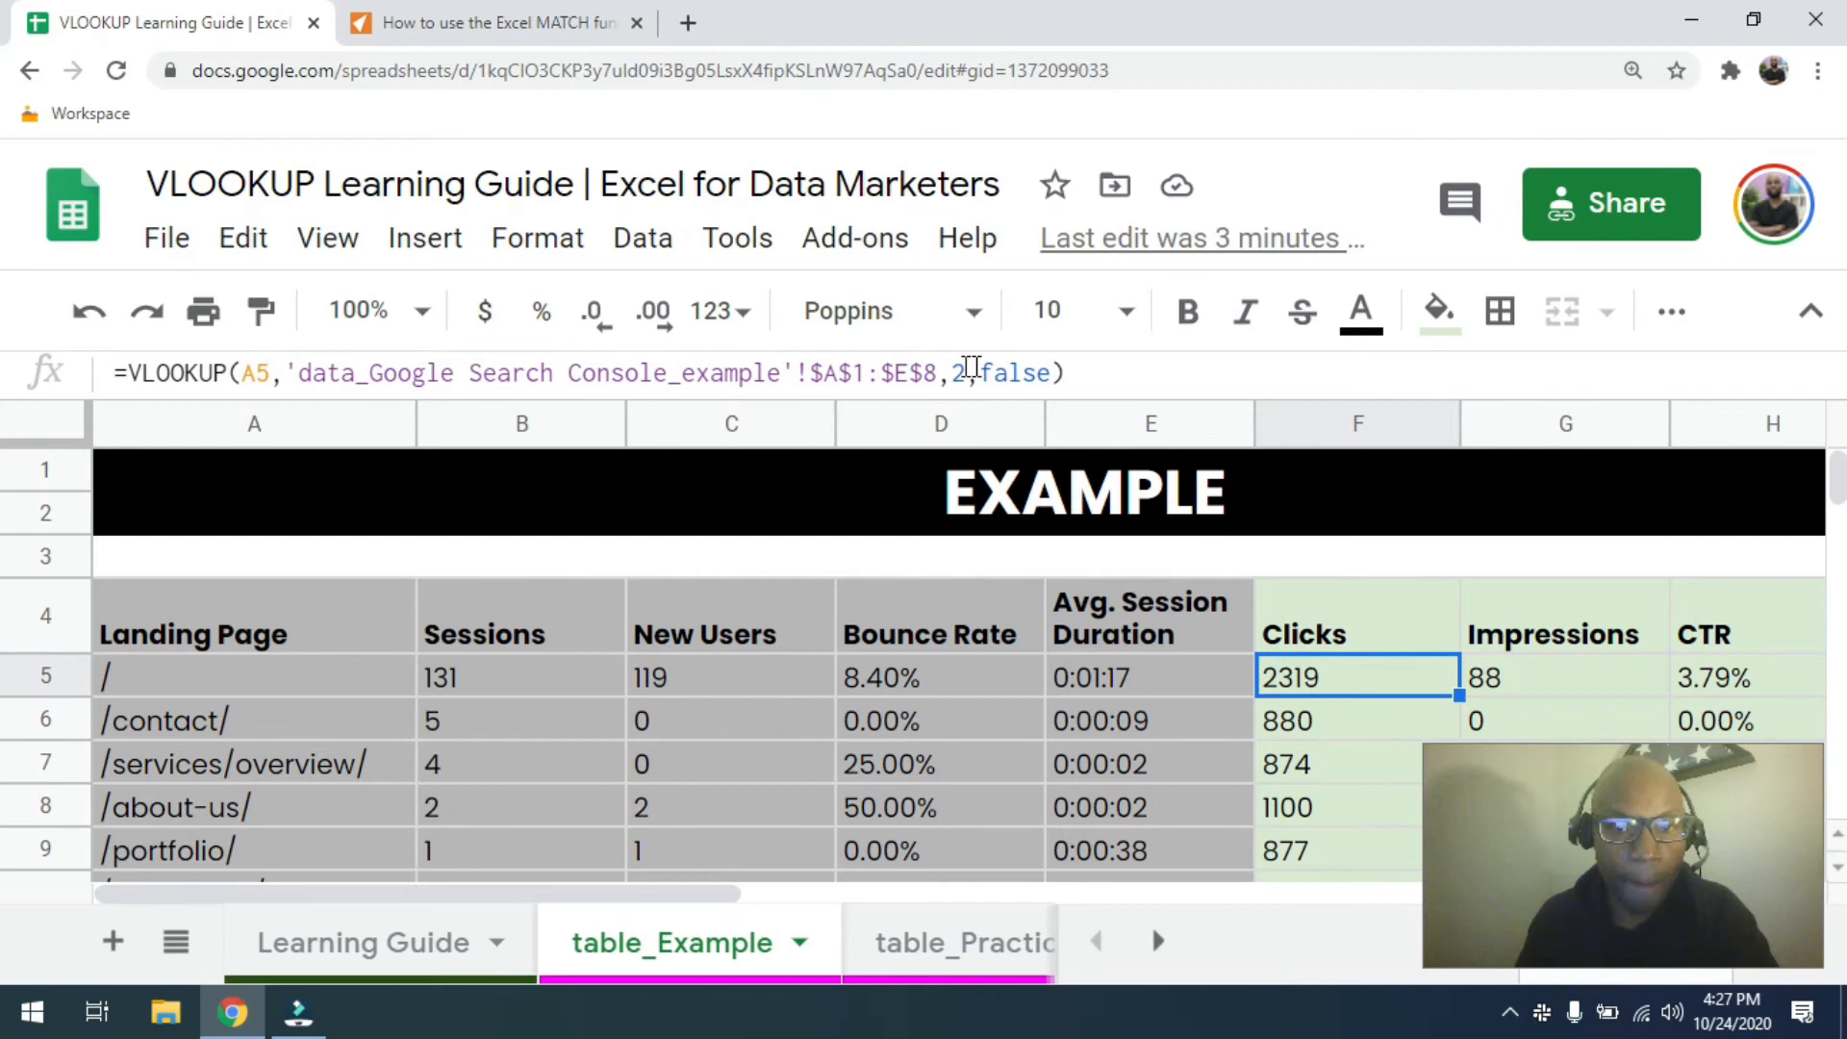
Replace the column number in F5's VLOOKUP with match("Clicks", and open the data_Google Search Console_example sheet to supply its lookup range.
click(968, 374)
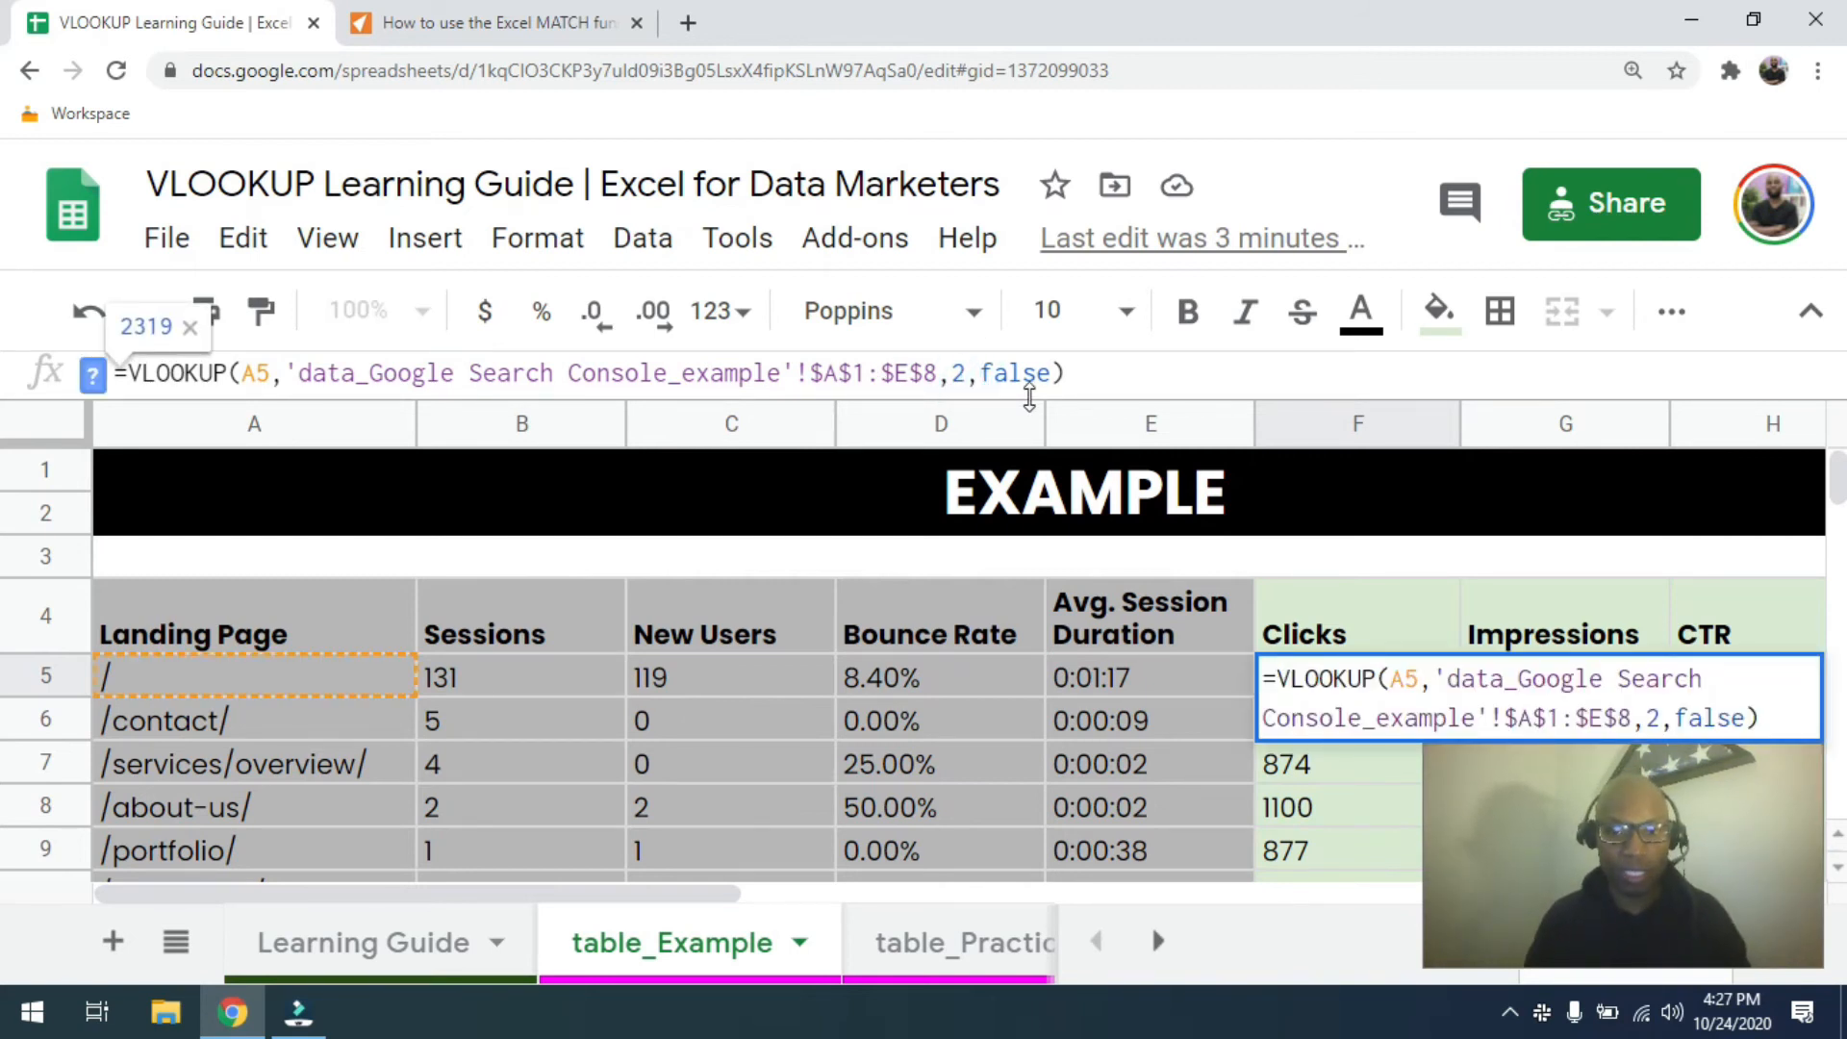
key(BackSpace)
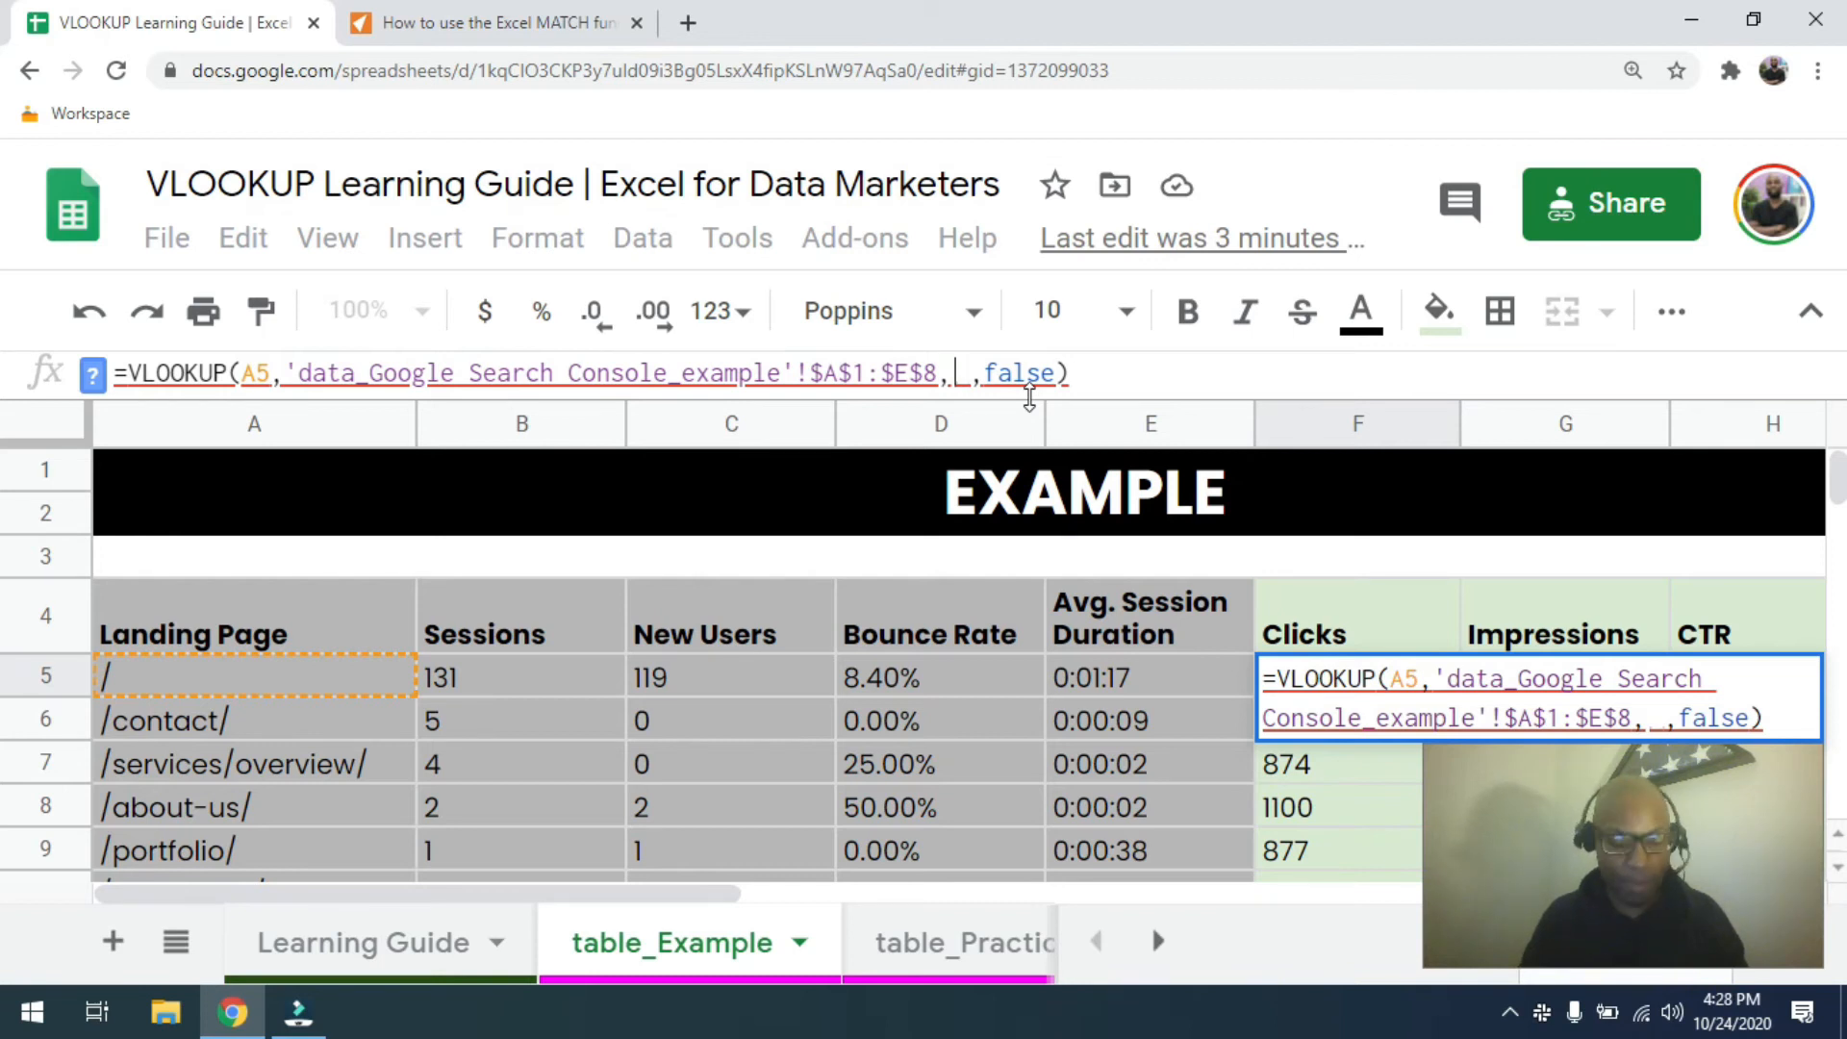
text(match()
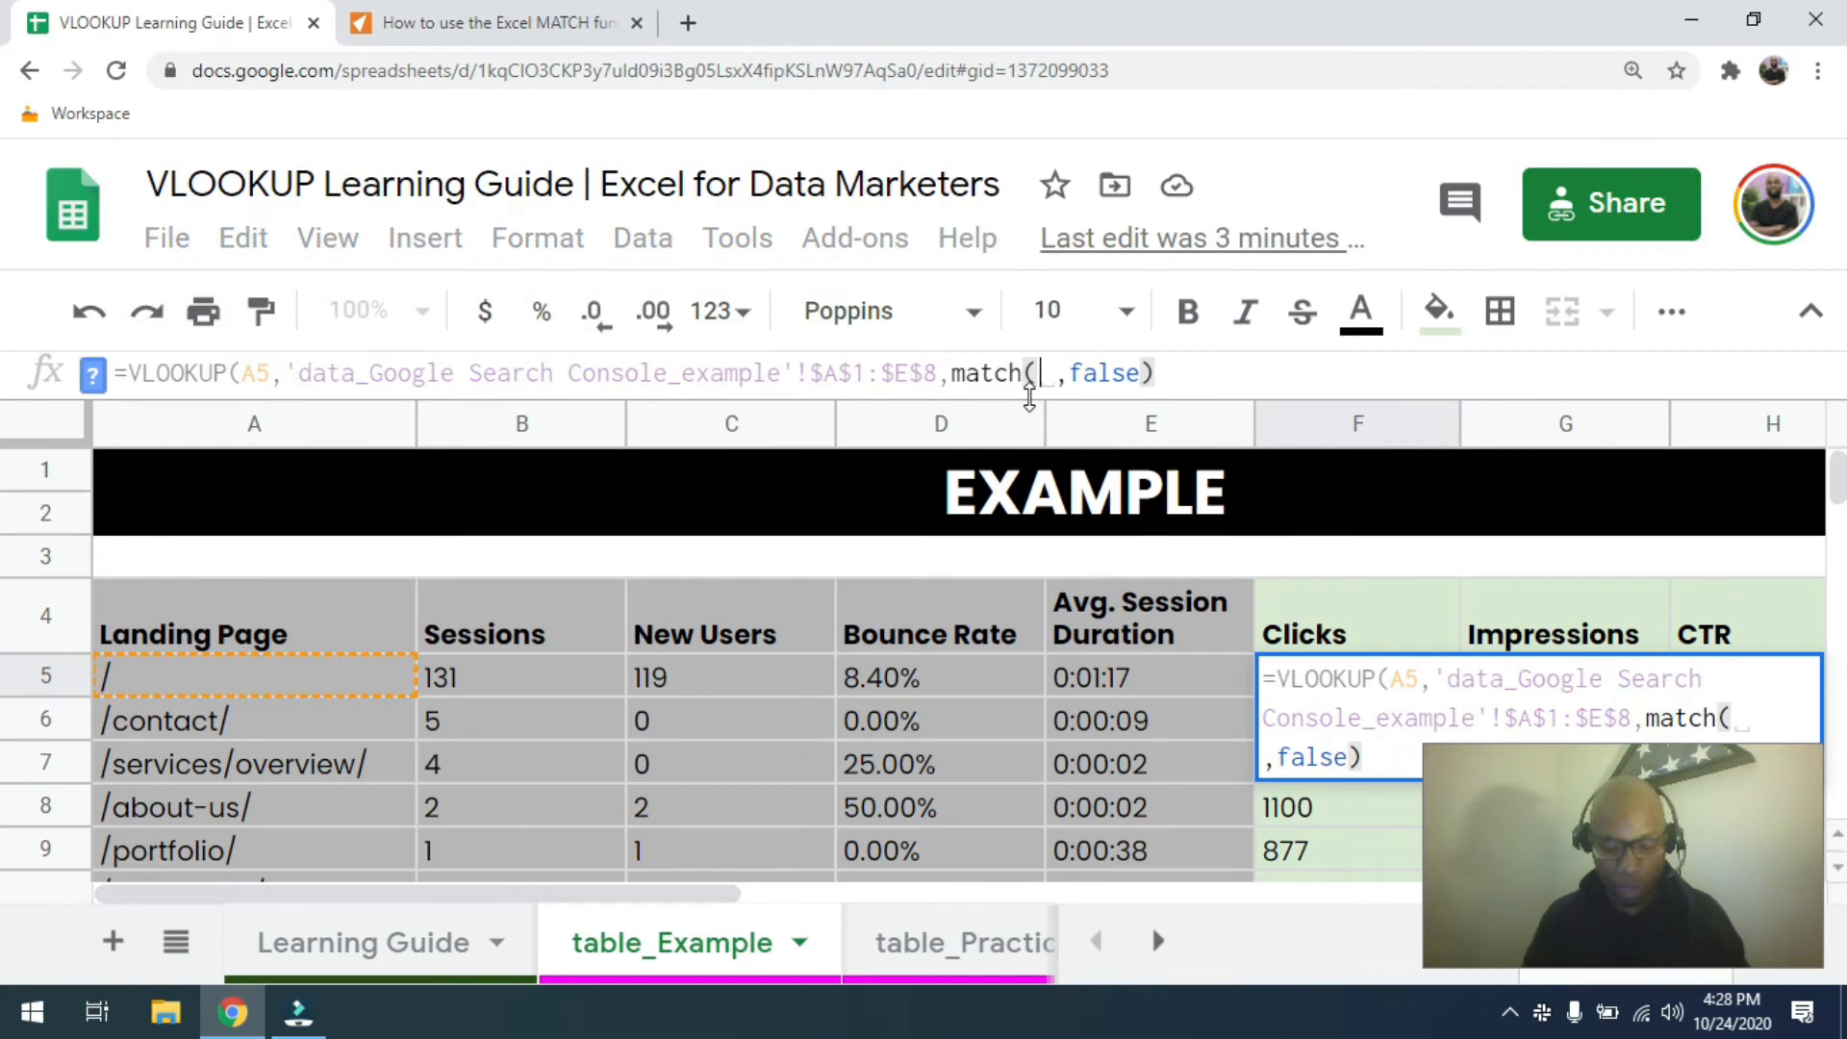
text(")
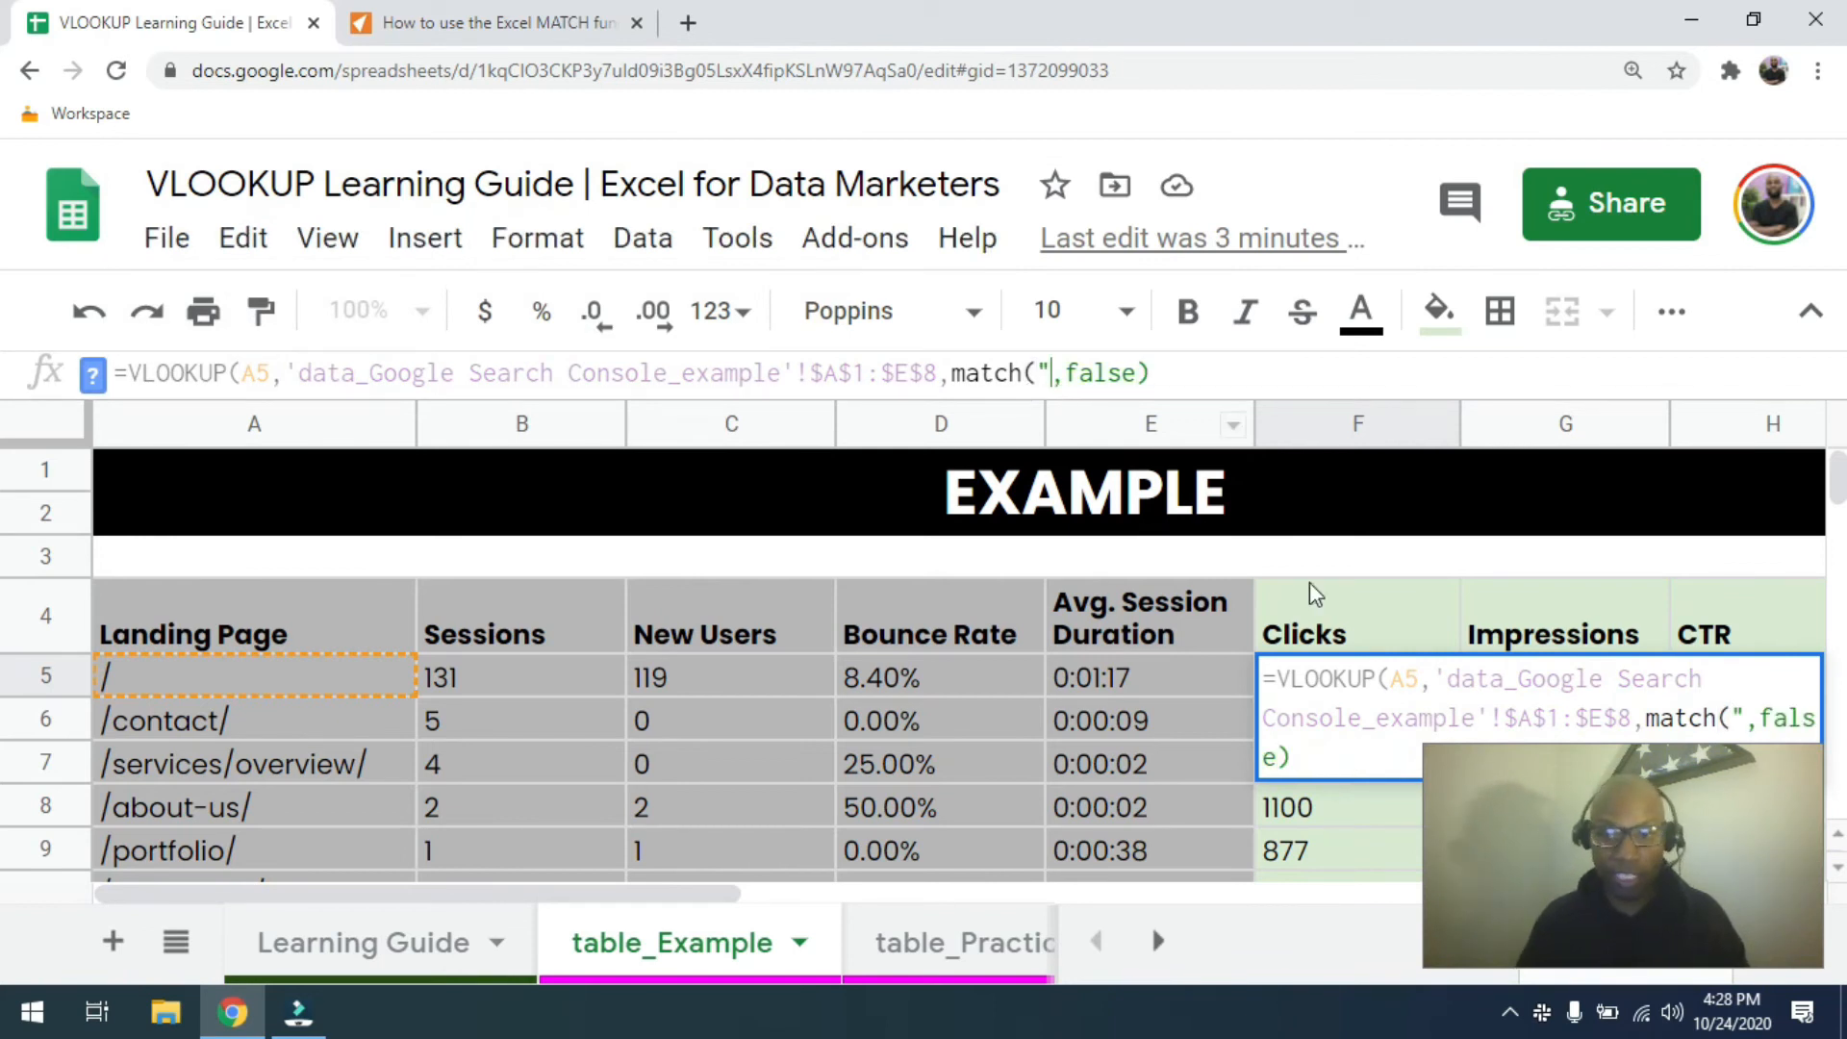
text(Clic)
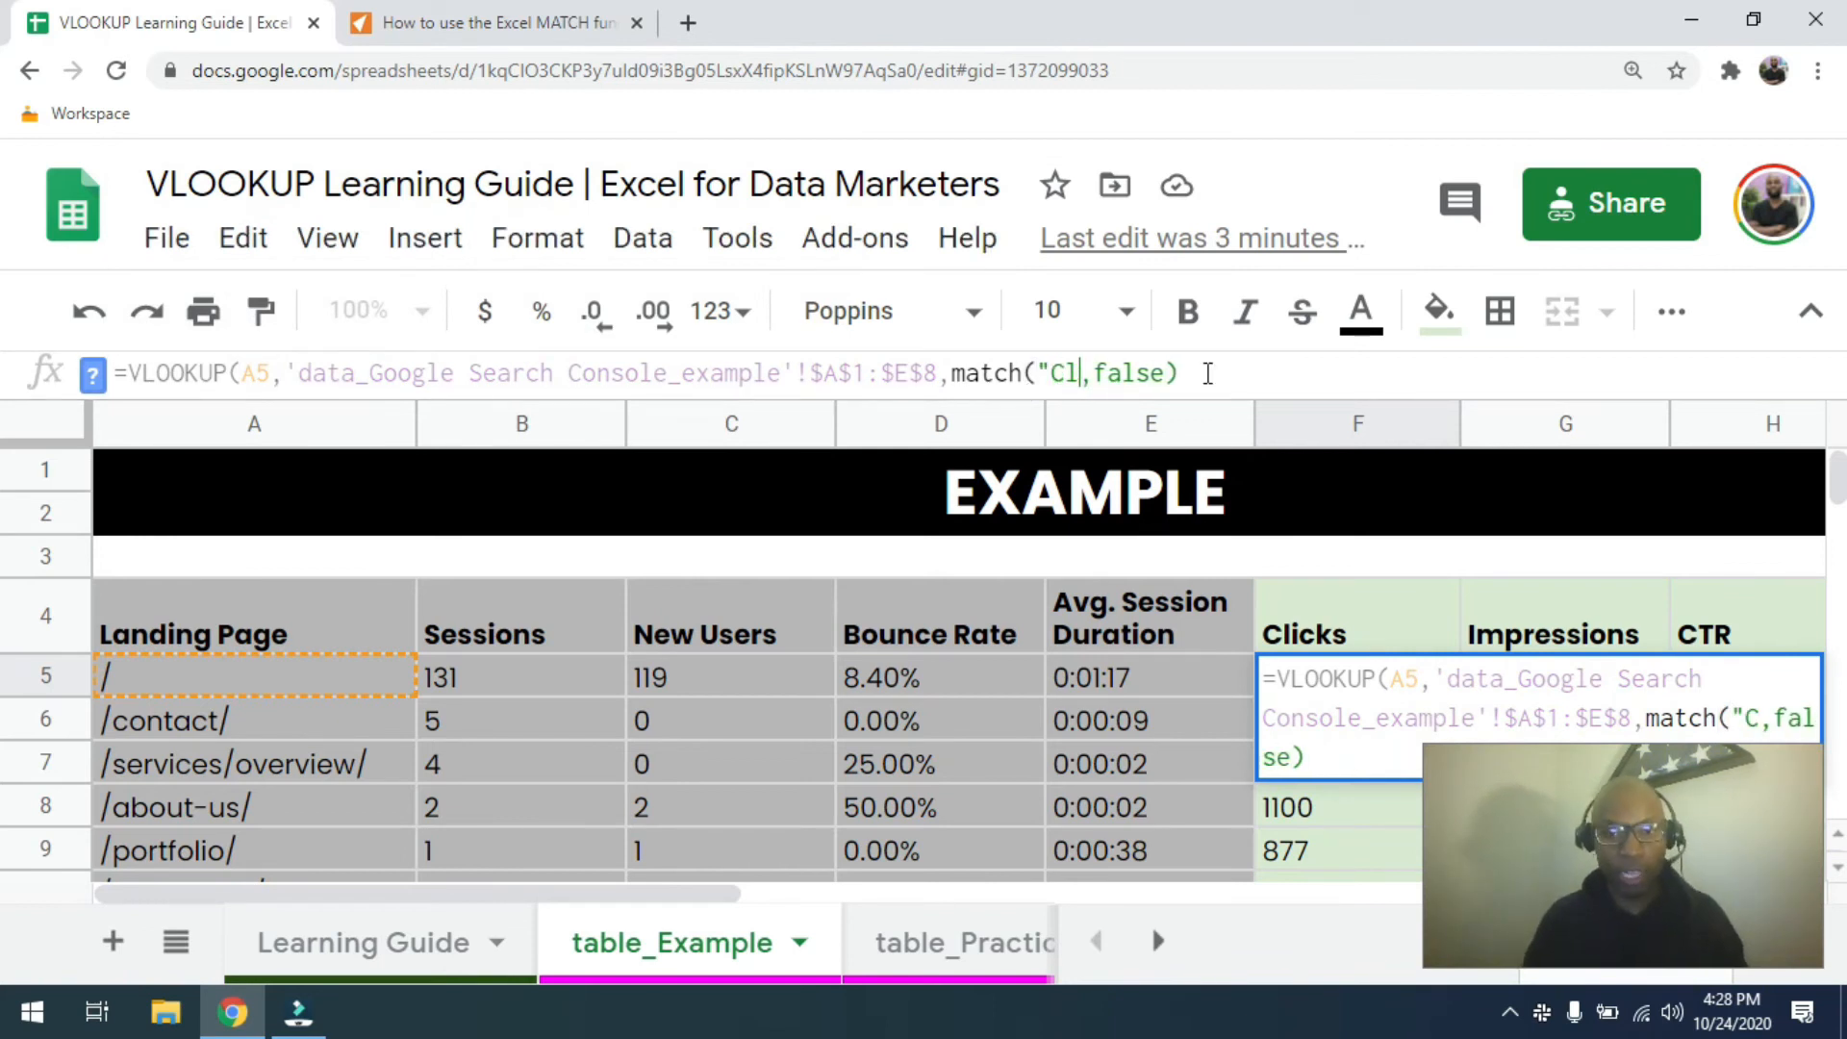
text(ks",)
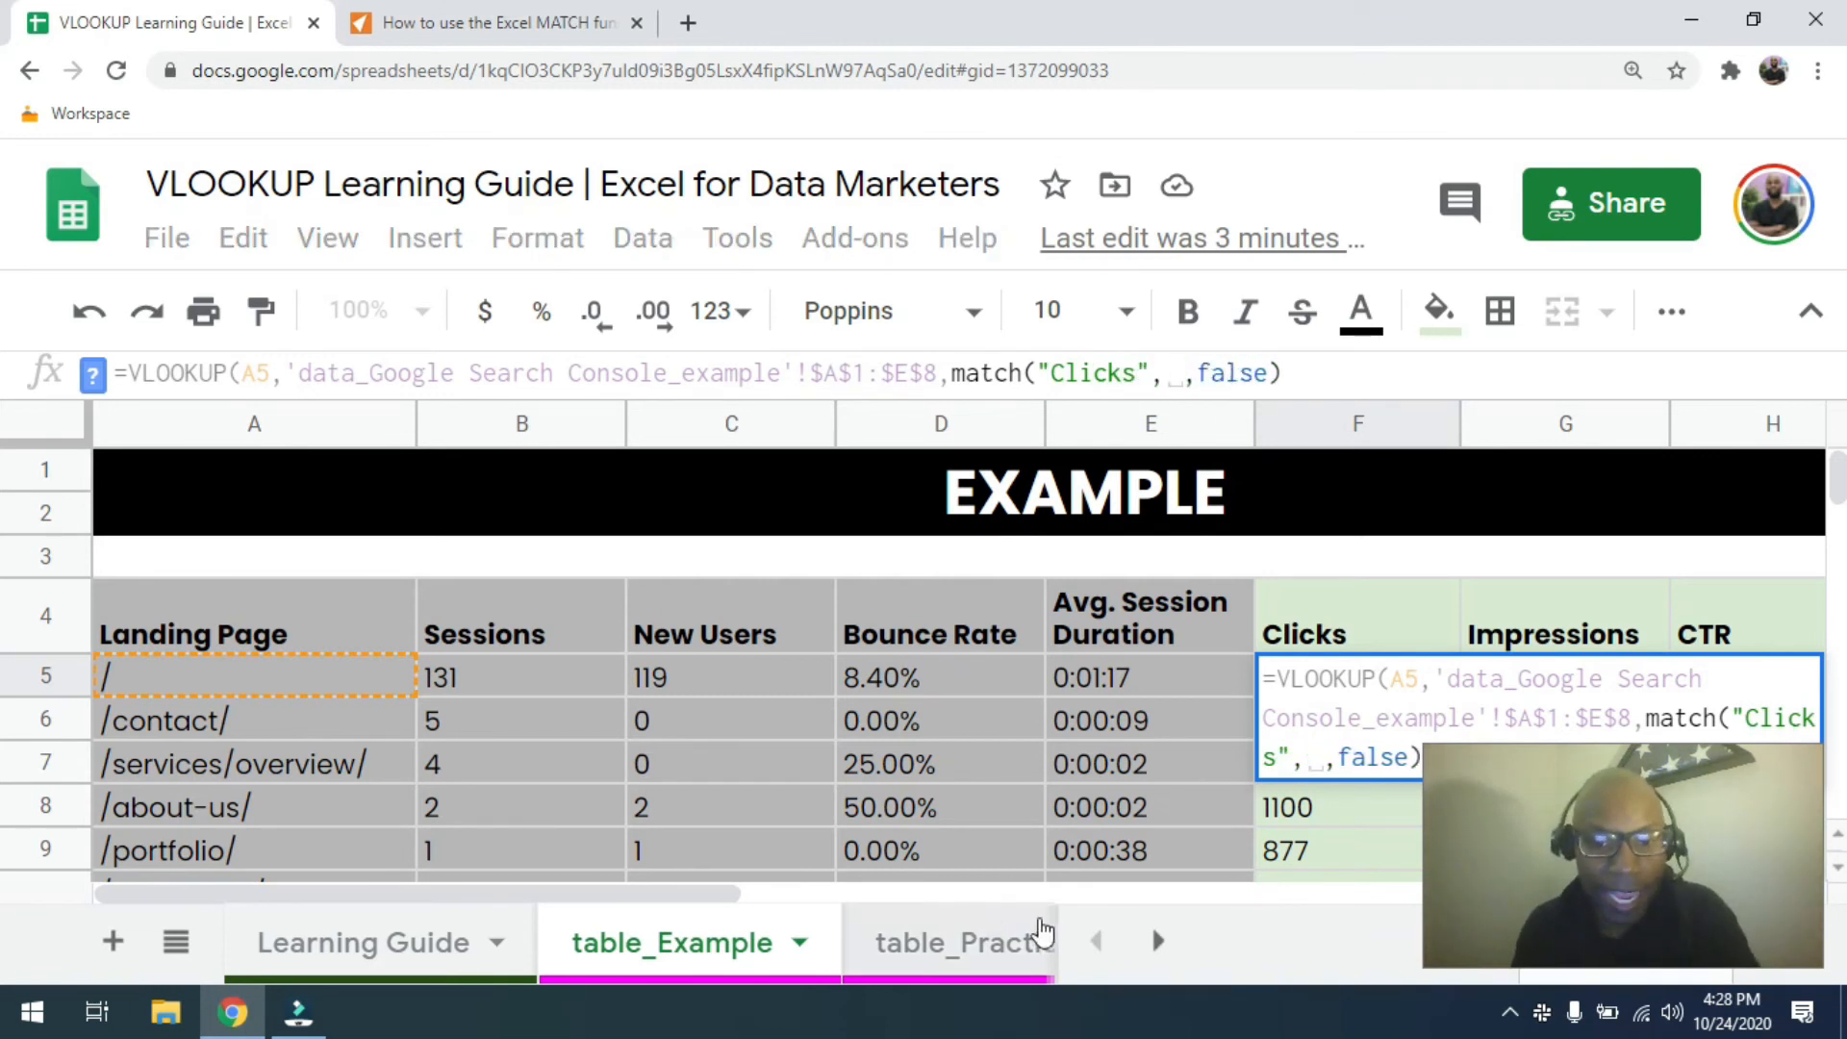
click(1157, 941)
click(1157, 941)
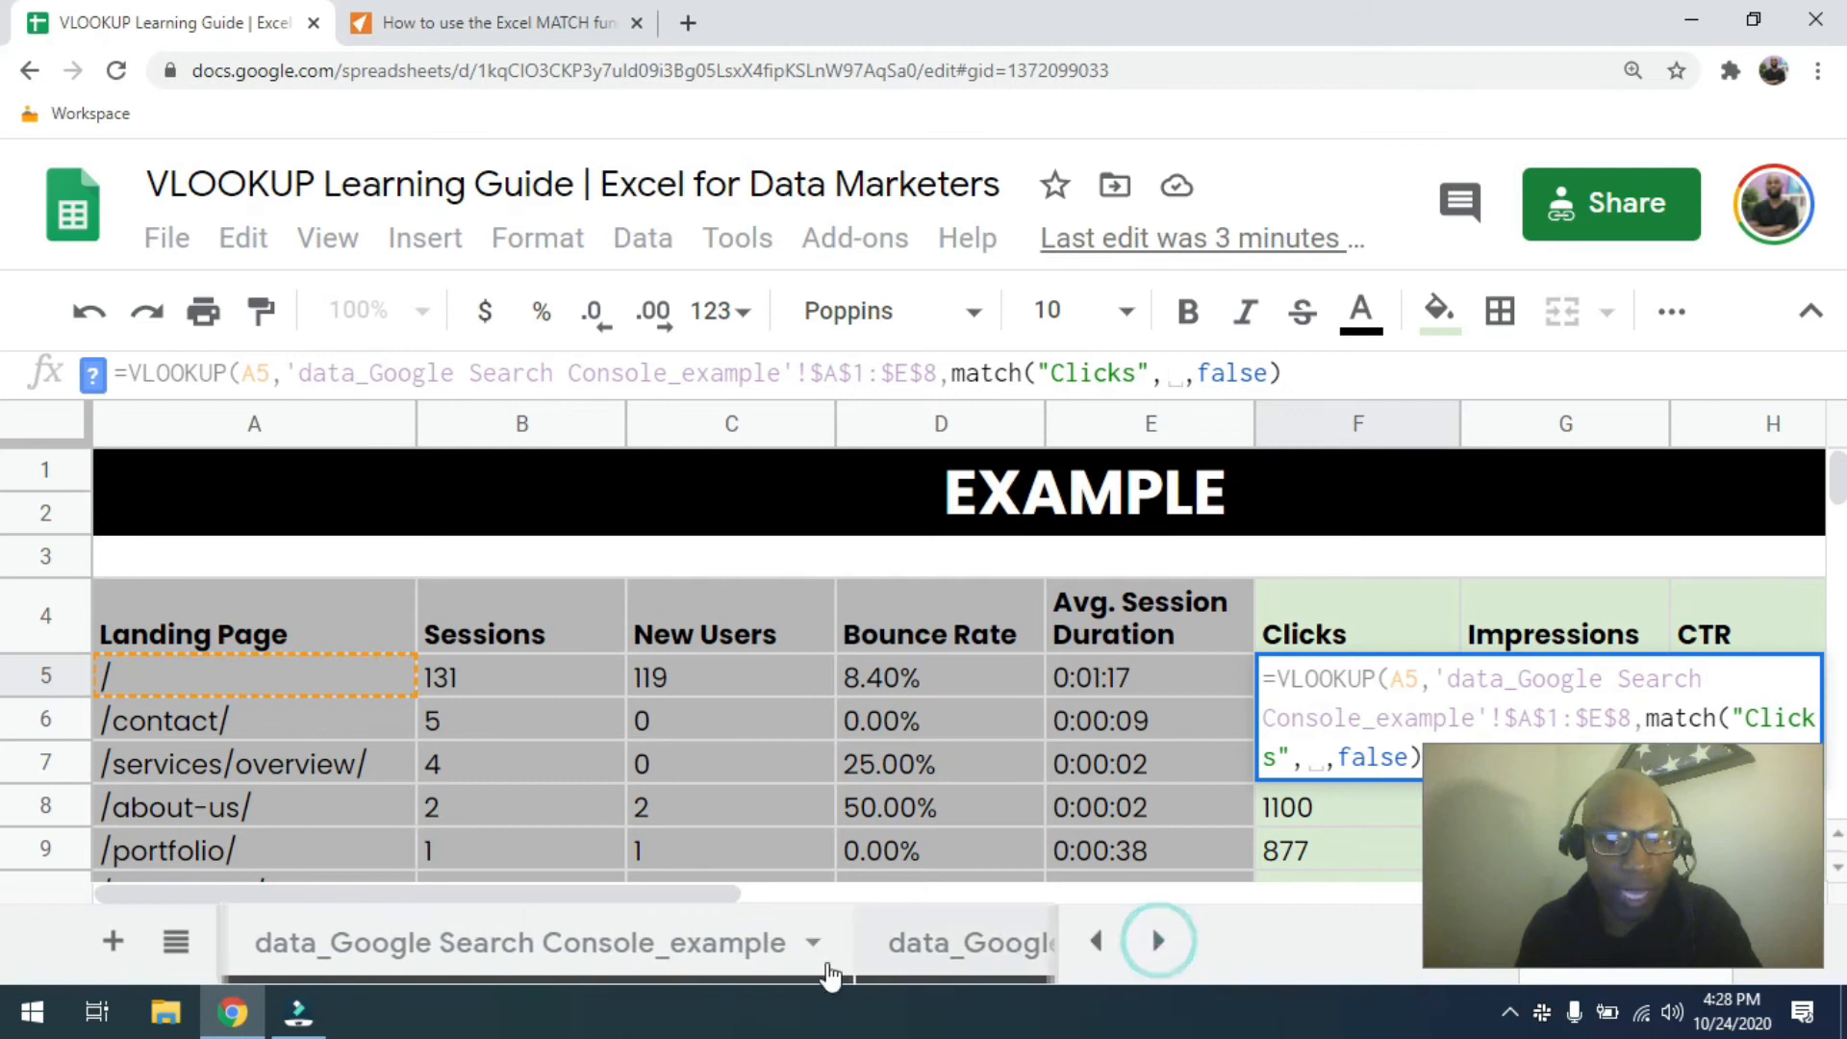
click(552, 943)
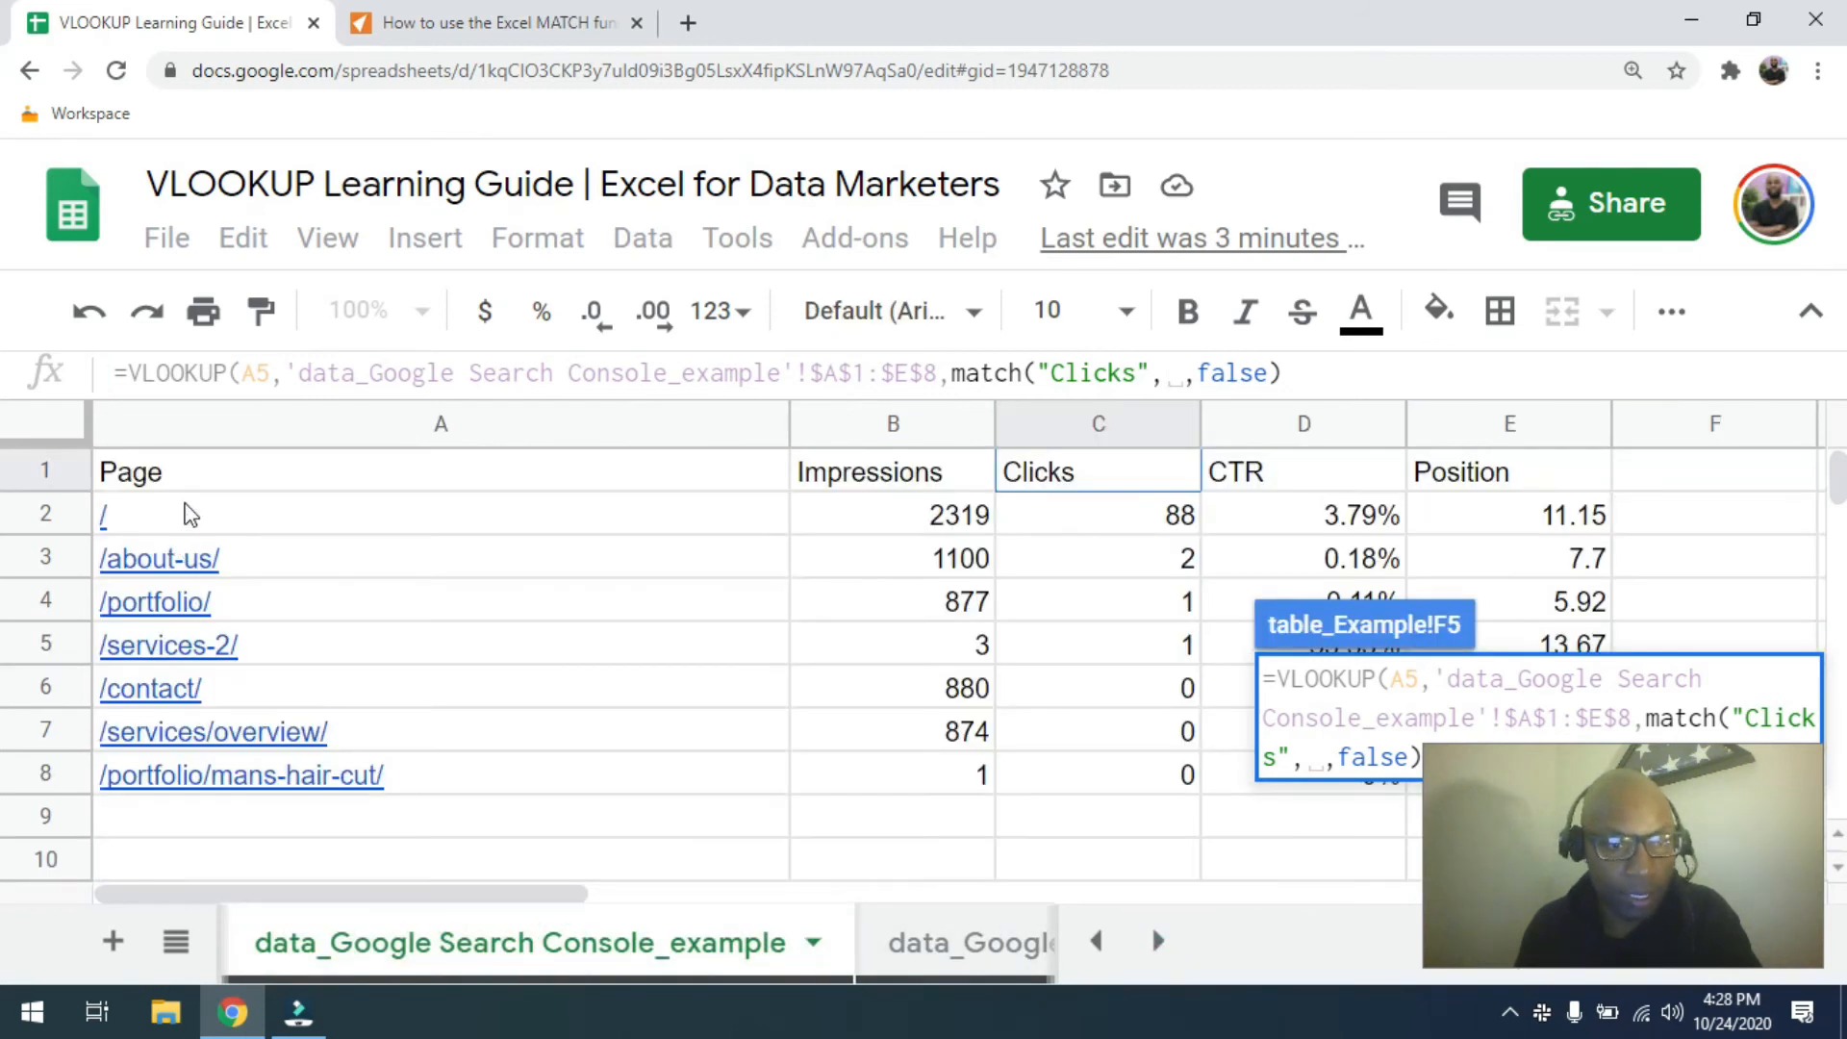
Try the header cells A1:E1 as the MATCH lookup range, lock them as $A$1:$E$1, and remove the range again.
drag(192, 488, 1475, 462)
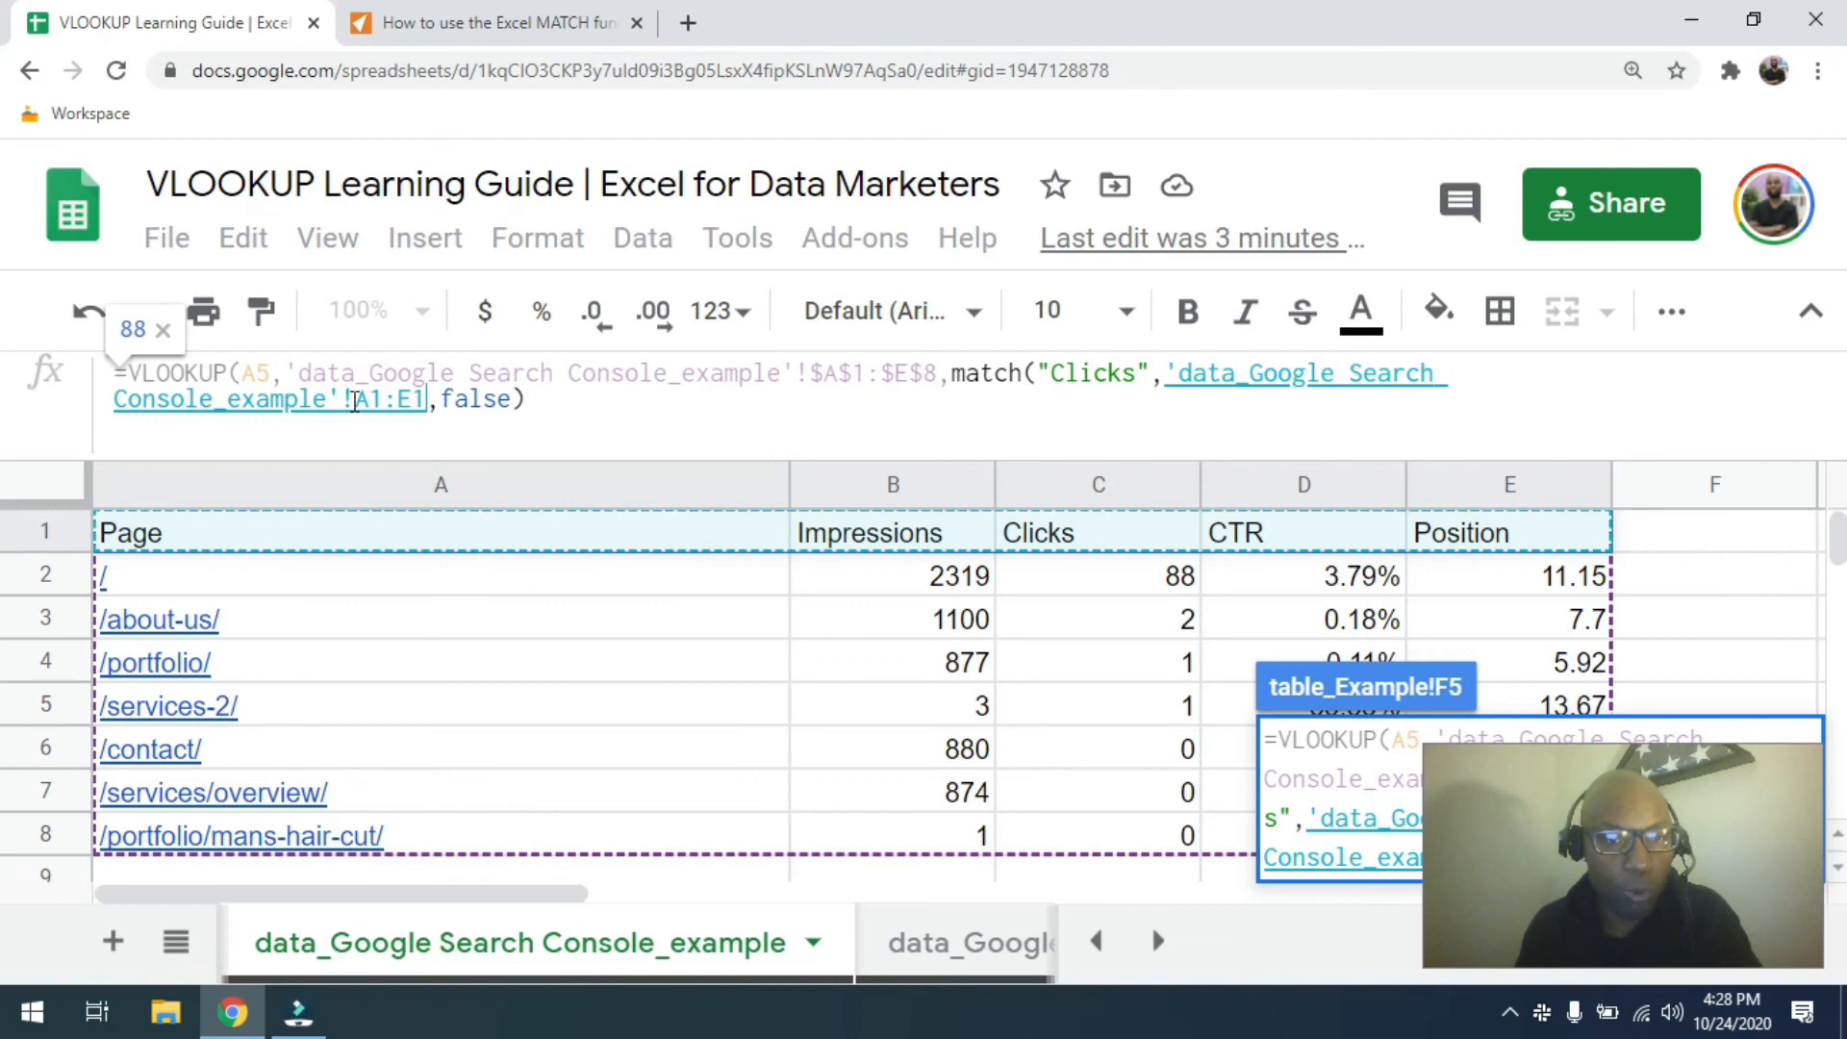
click(355, 396)
text($)
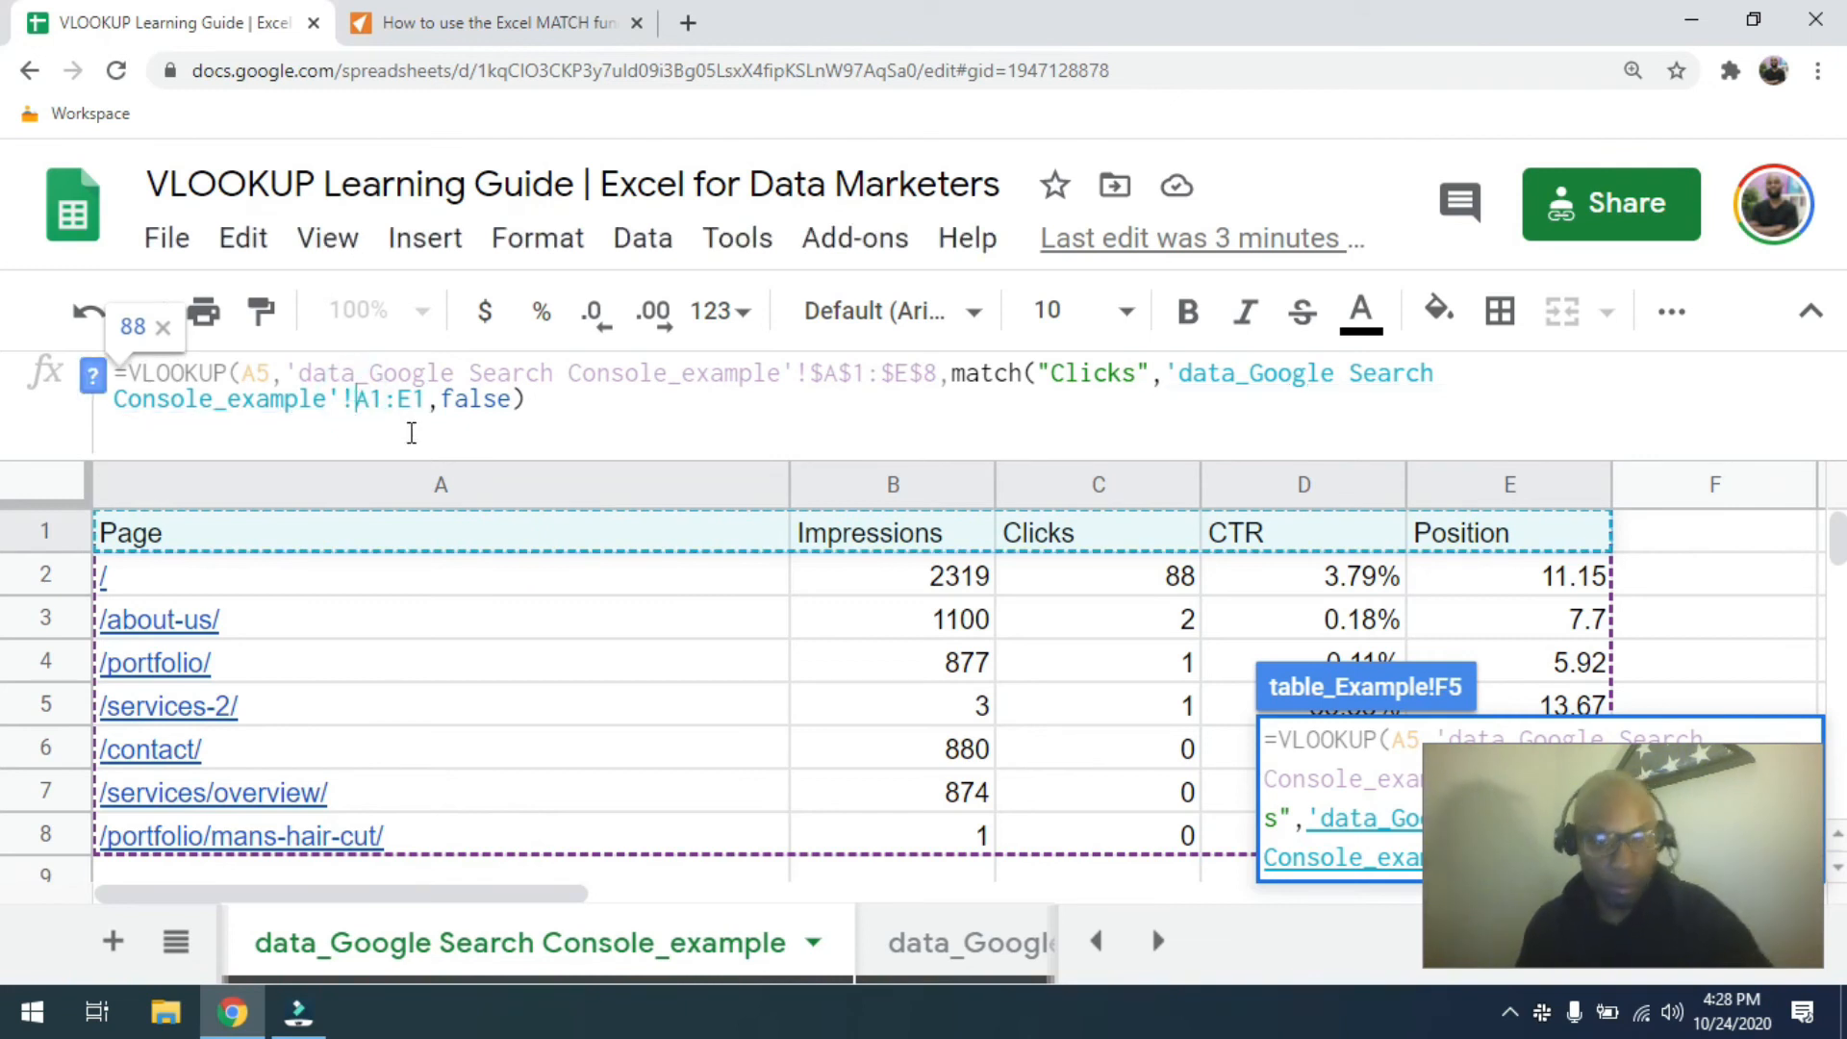
key(Right)
text($A$)
key(Right)
text($)
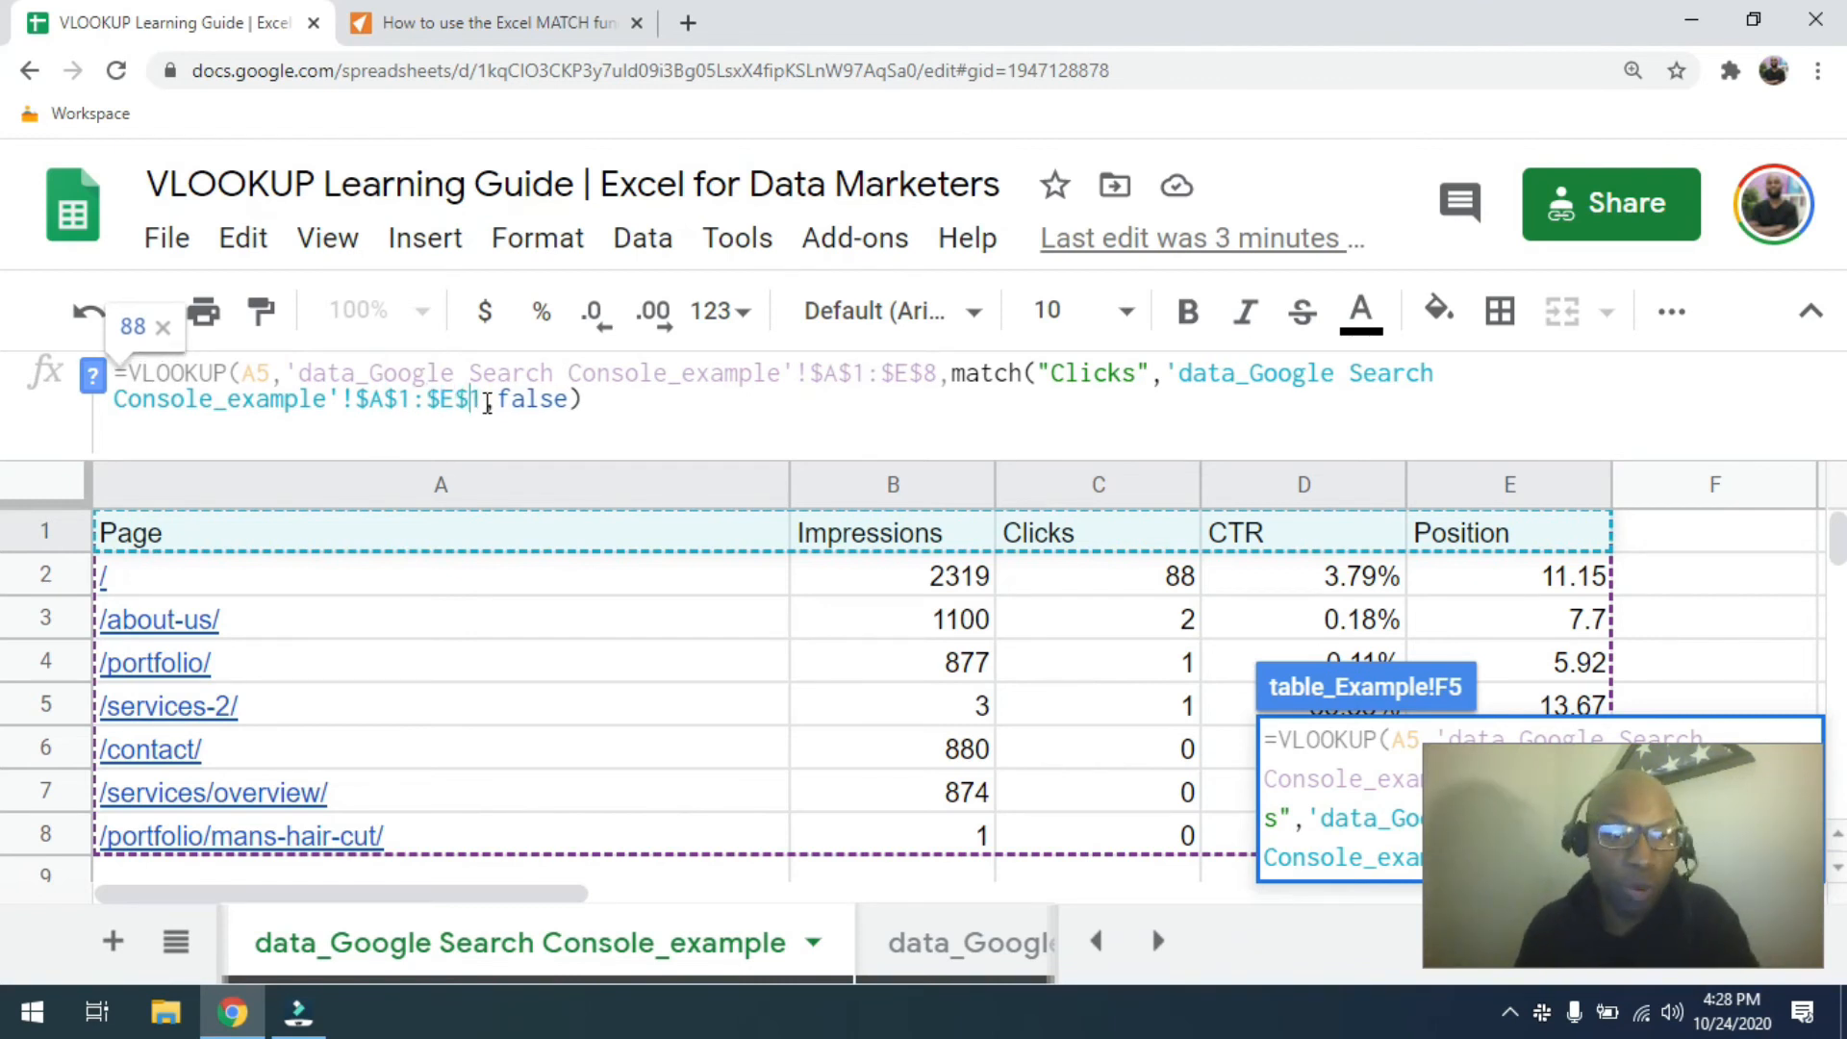
drag(489, 404, 1166, 360)
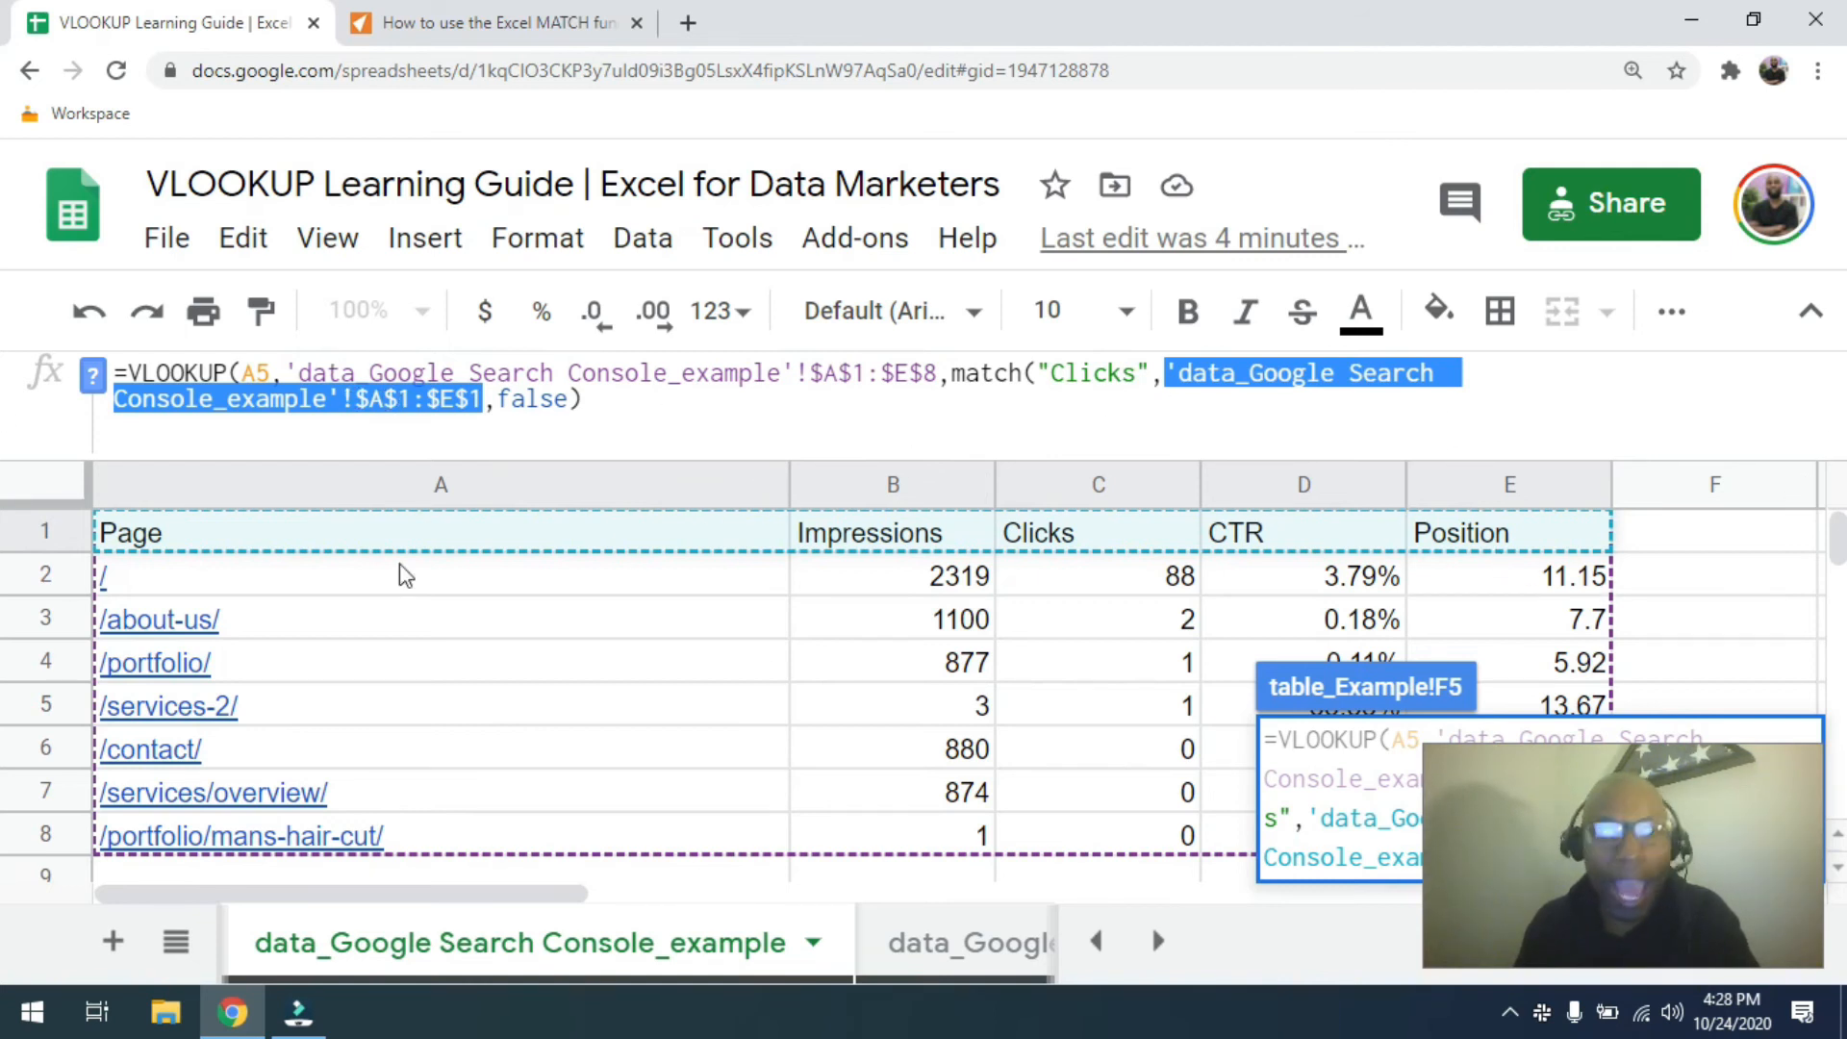
key(BackSpace)
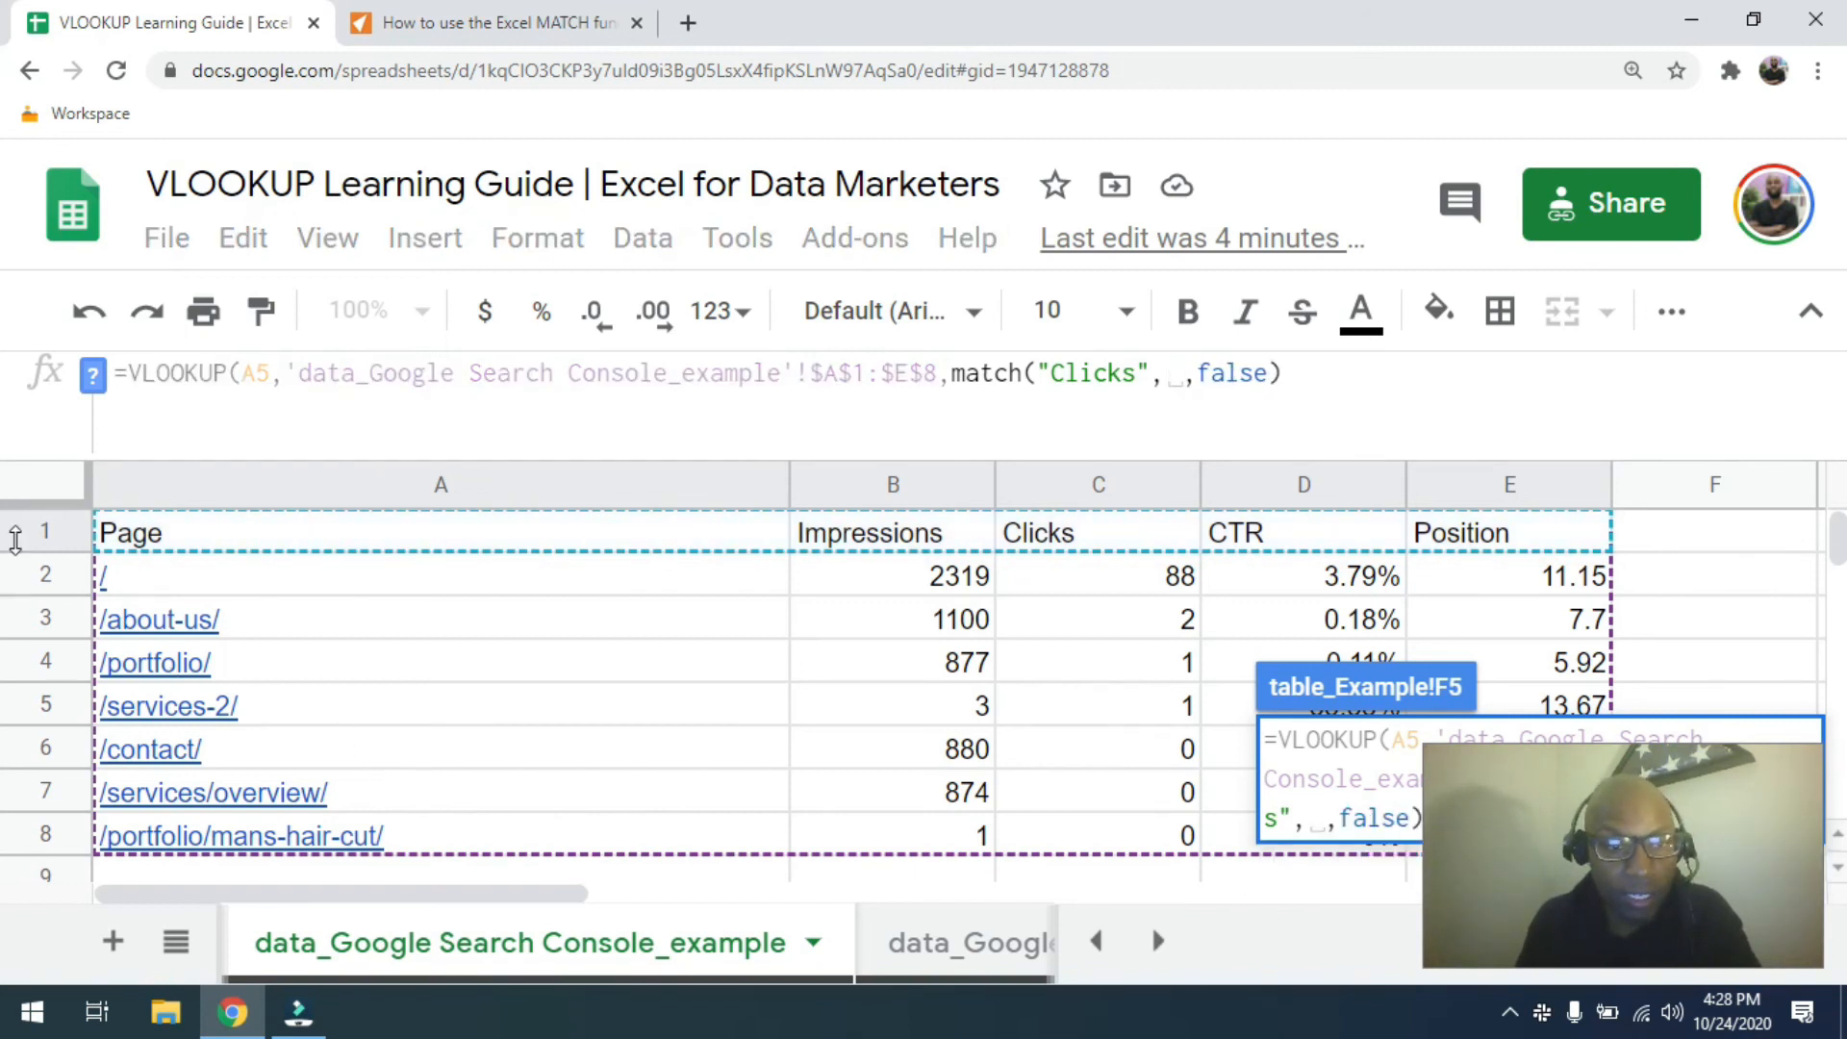
Use the whole header row 1 of data_Google Search Console_example as the MATCH lookup range and lock it as $1:$1.
click(21, 535)
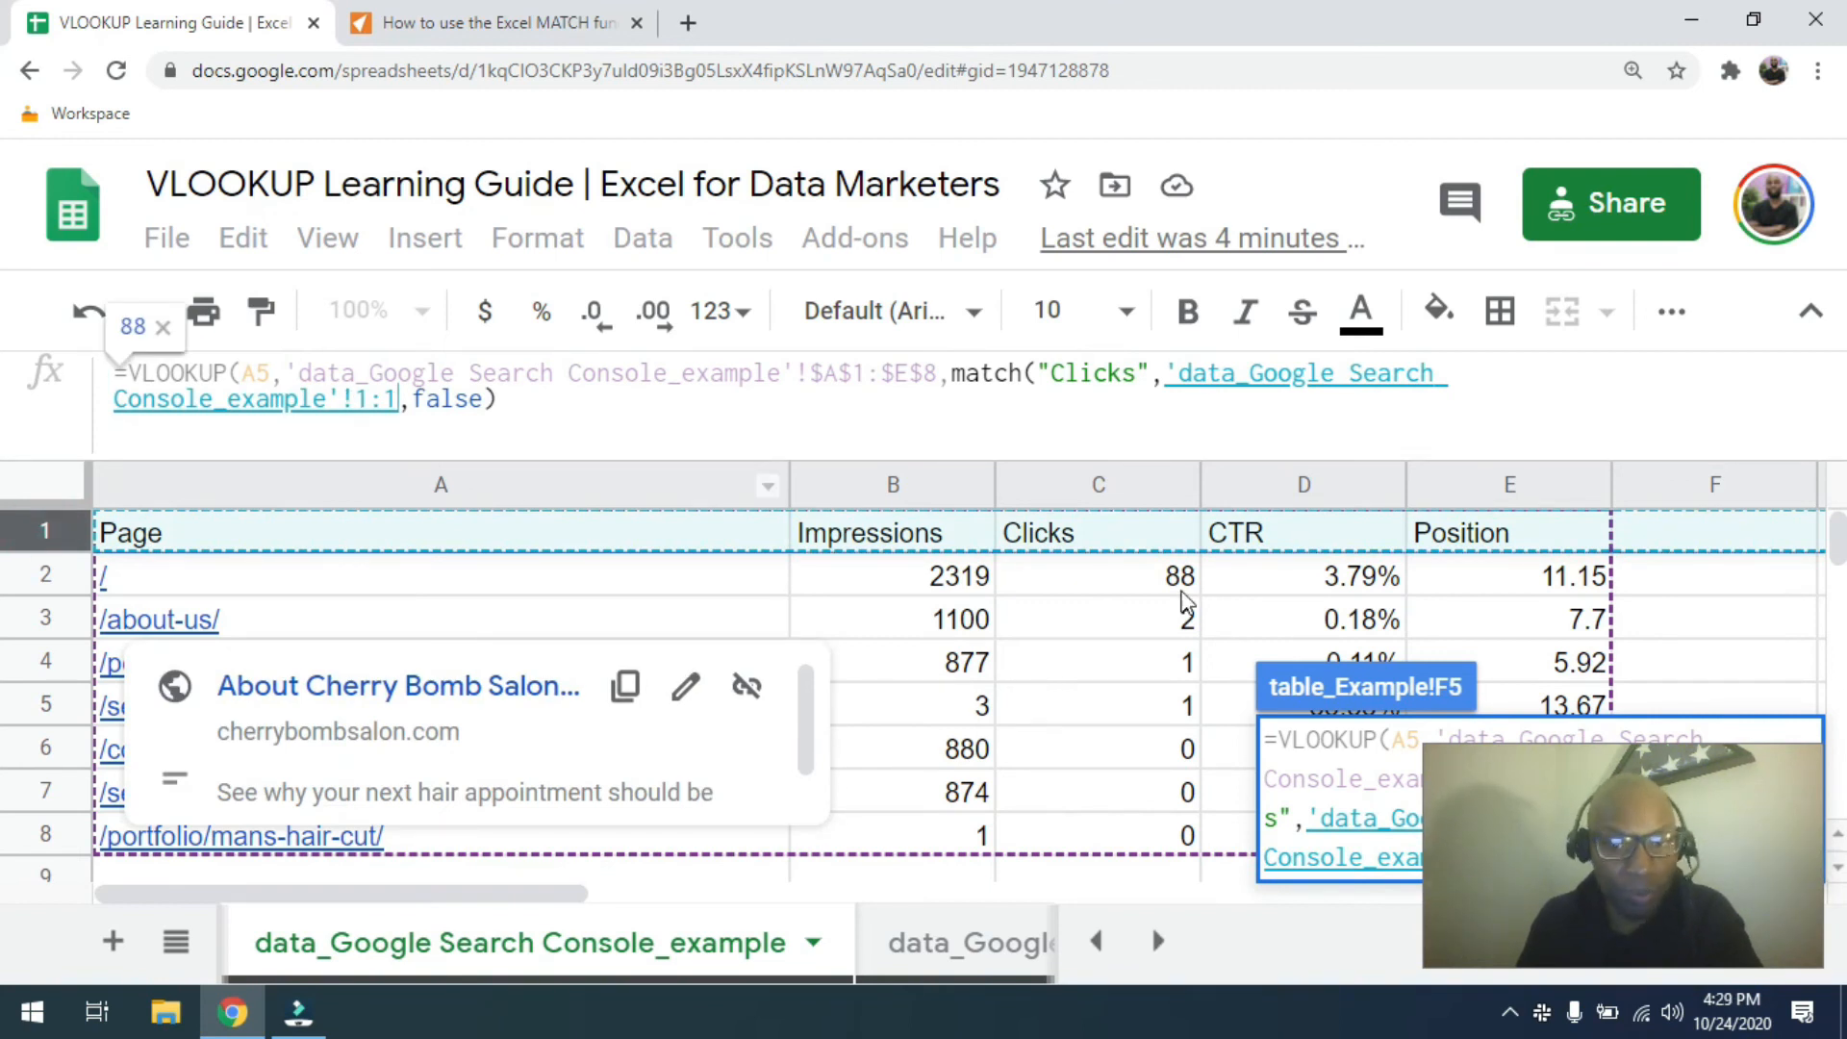
click(354, 401)
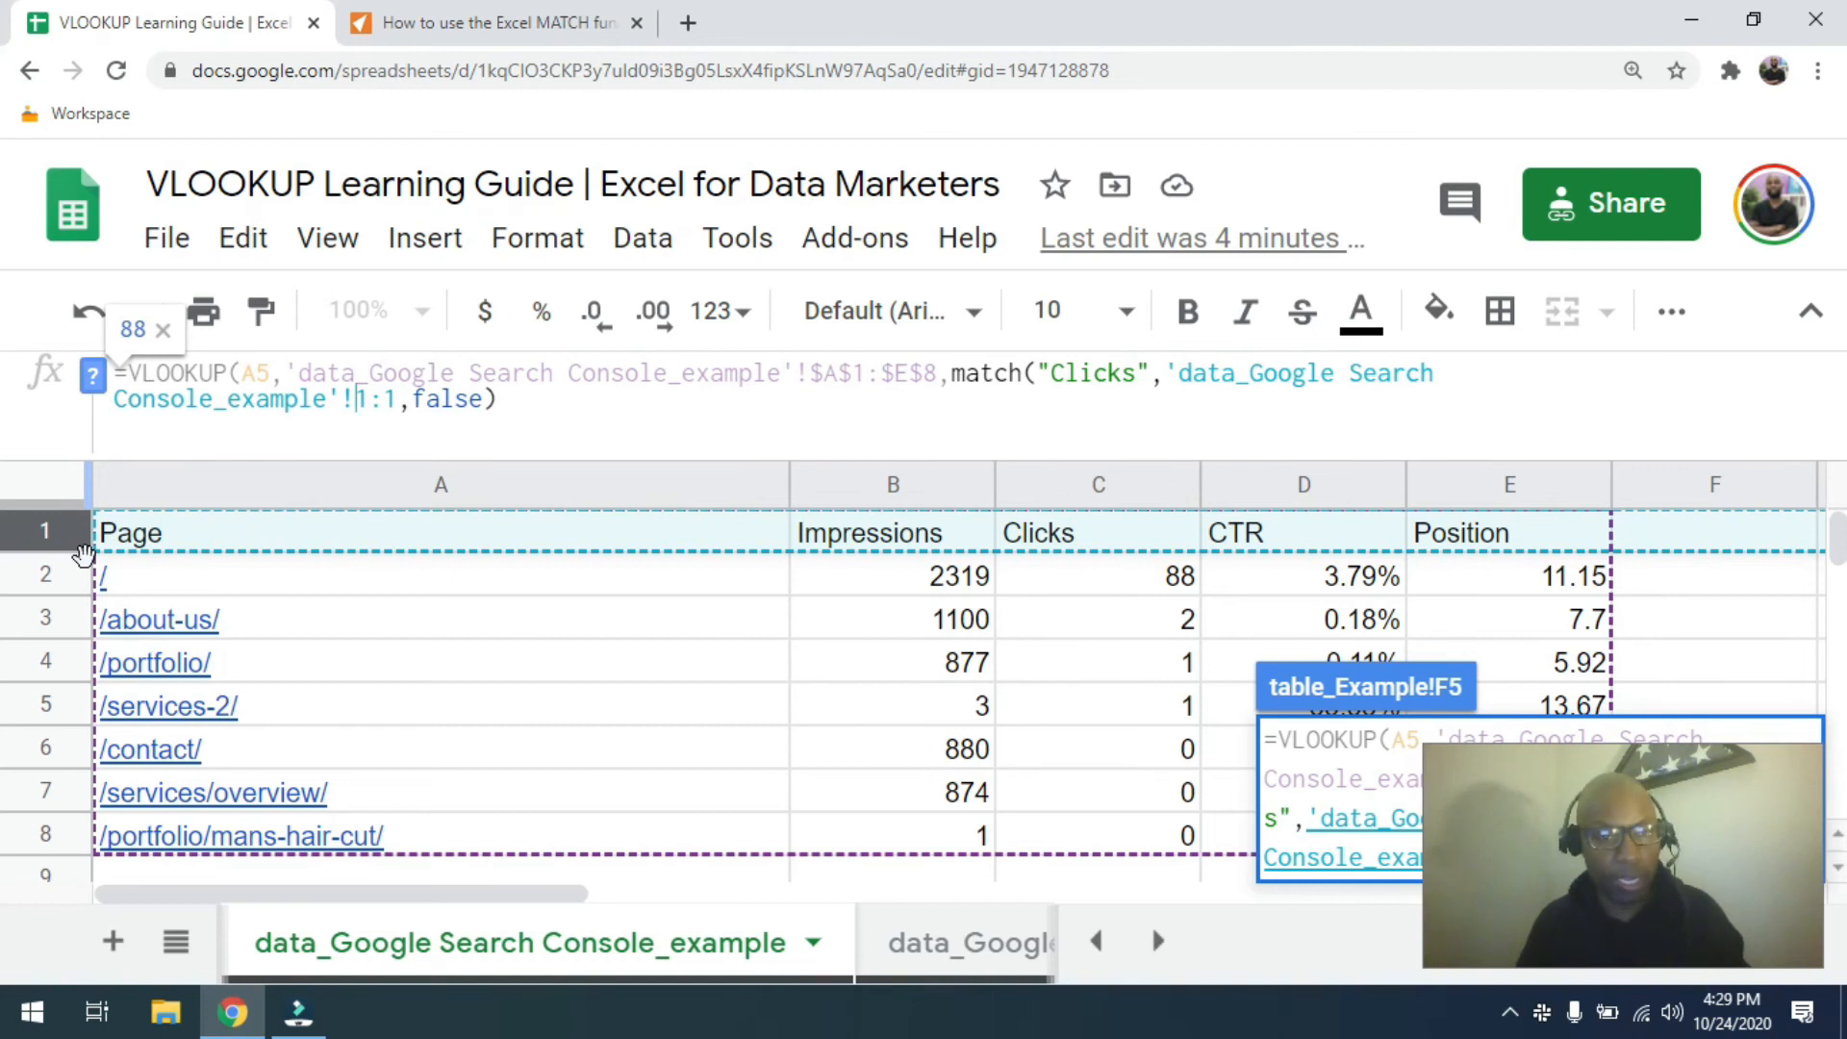
text($)
key(Right)
key(Right)
text($)
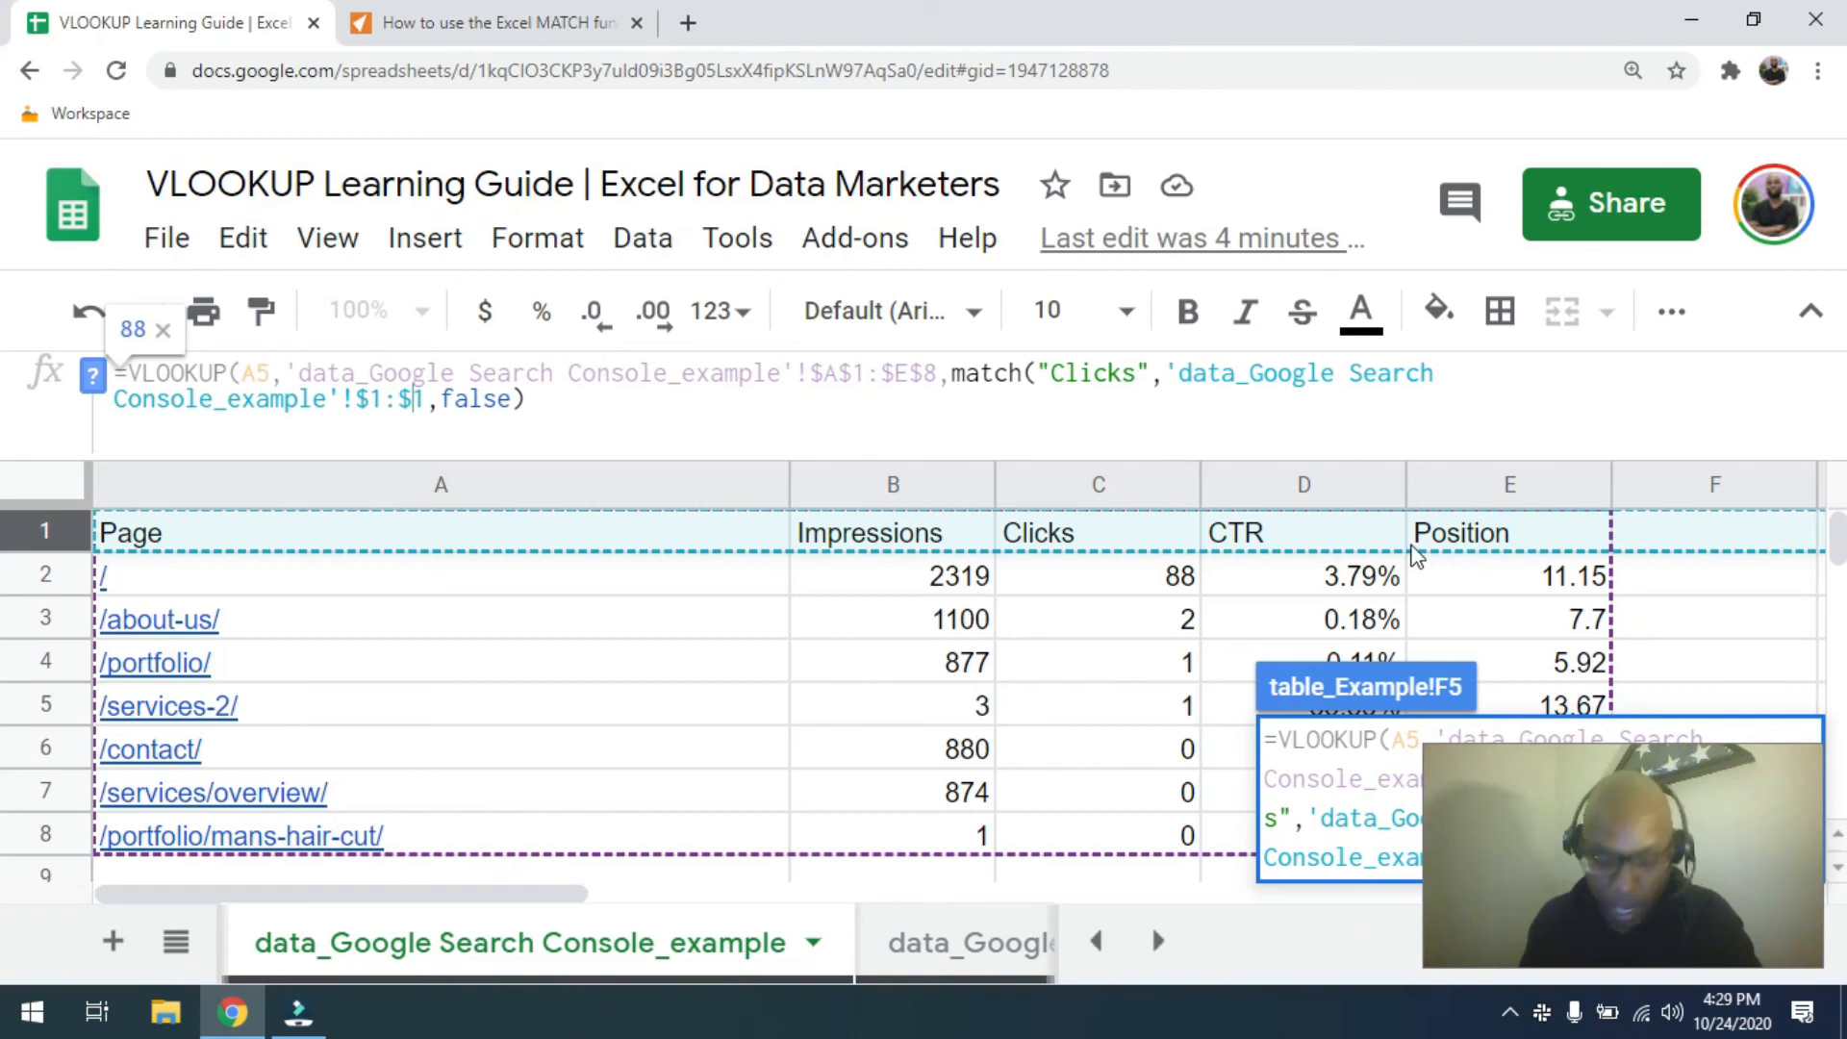
Complete the MATCH function with match type 0 and commit F5's formula.
text(,)
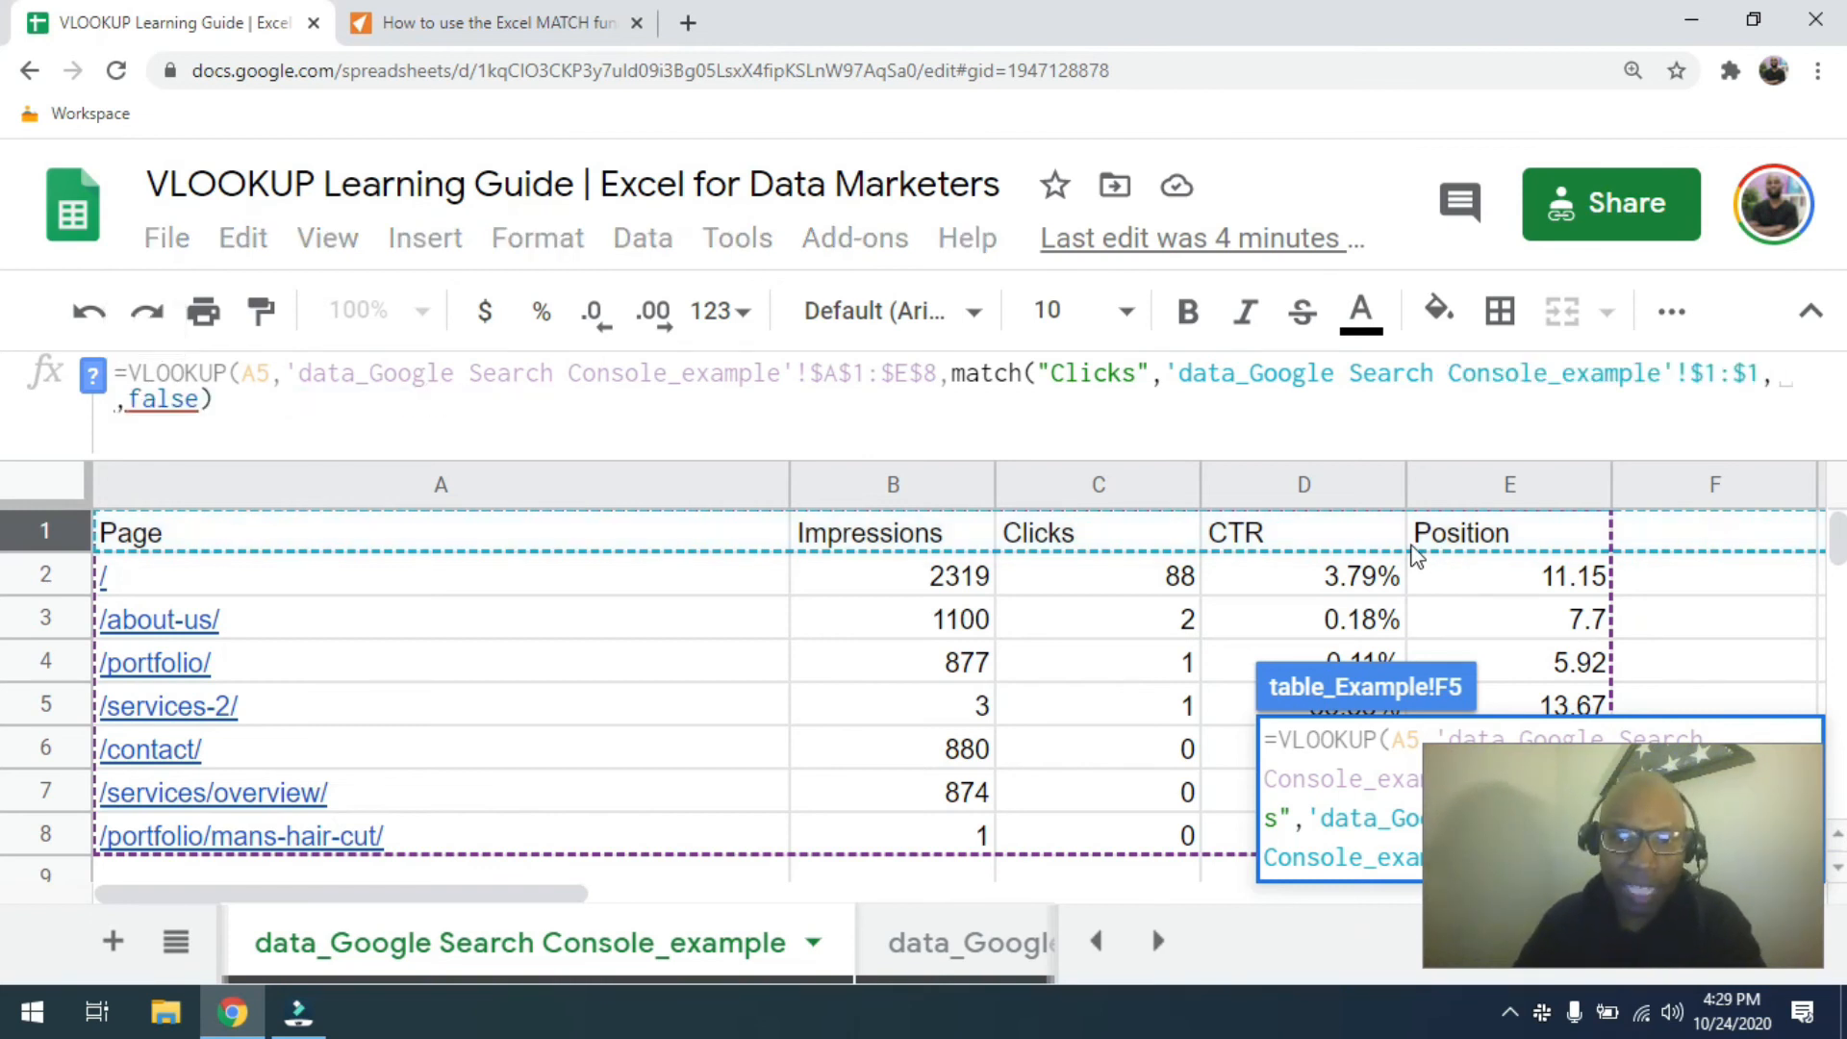
text(0)
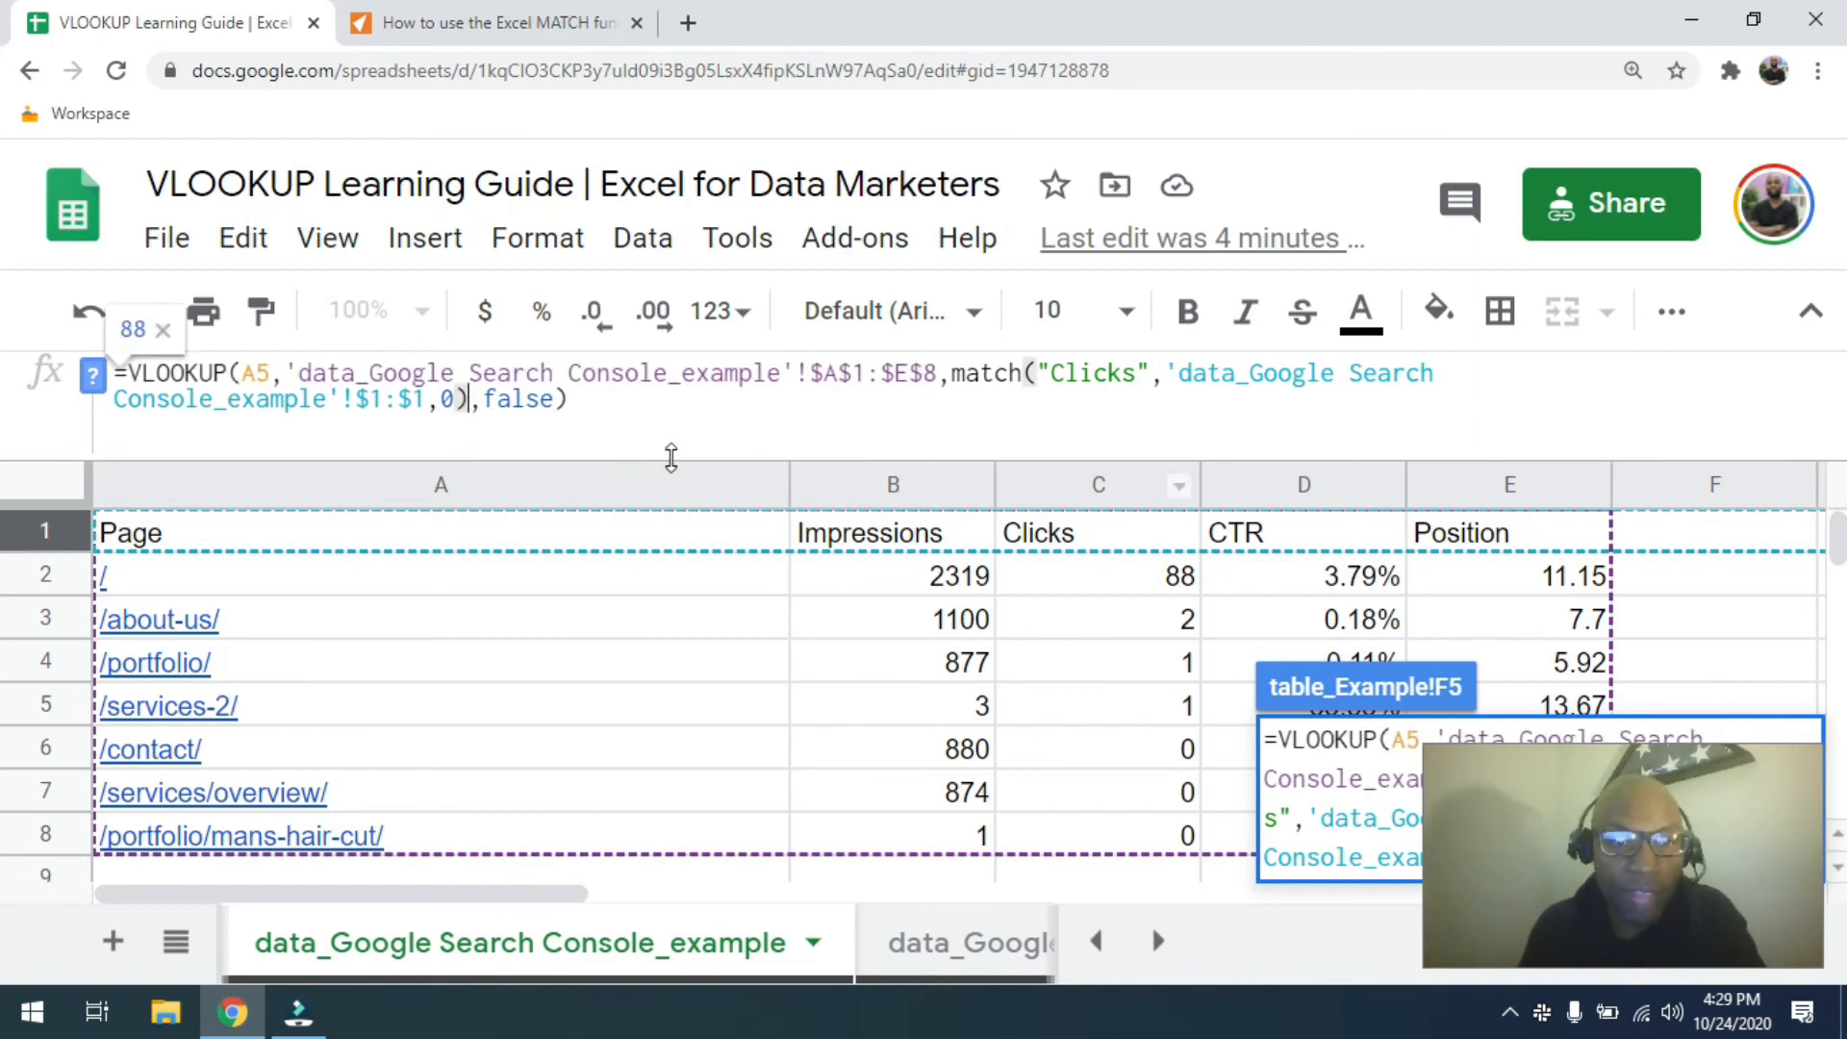
click(1027, 373)
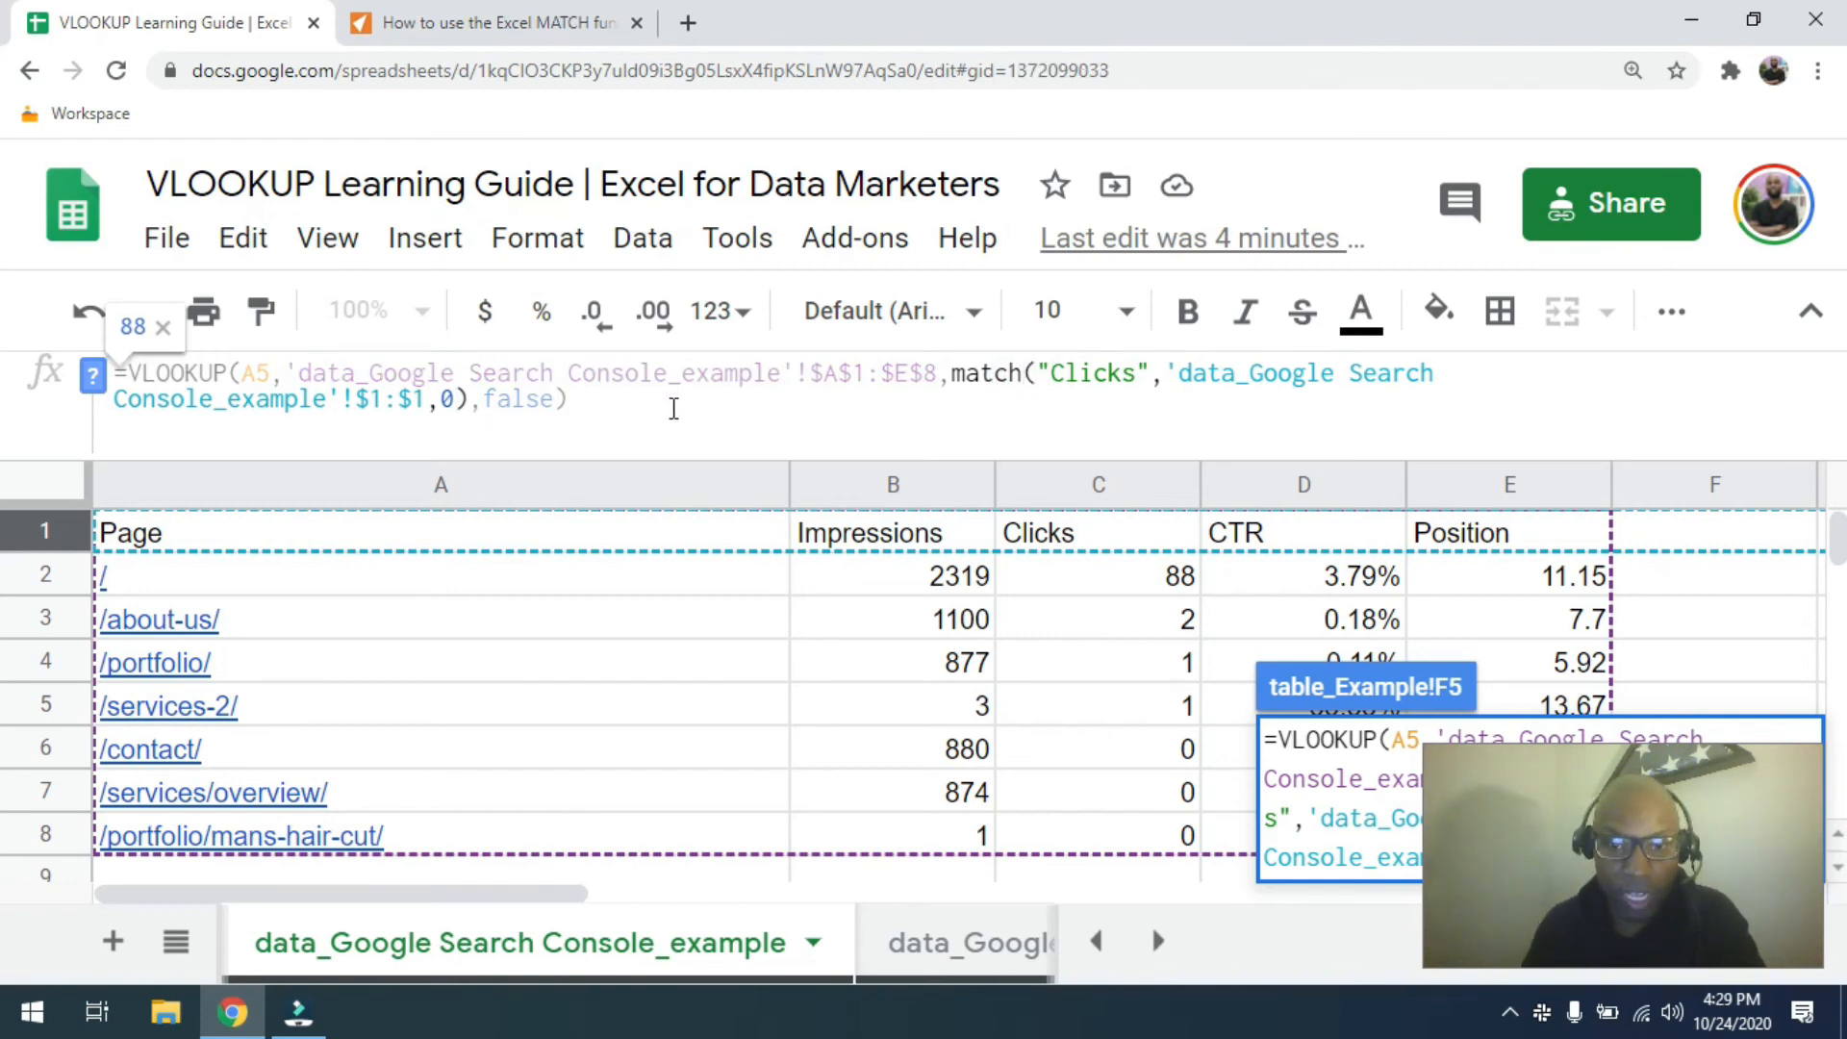
key(Return)
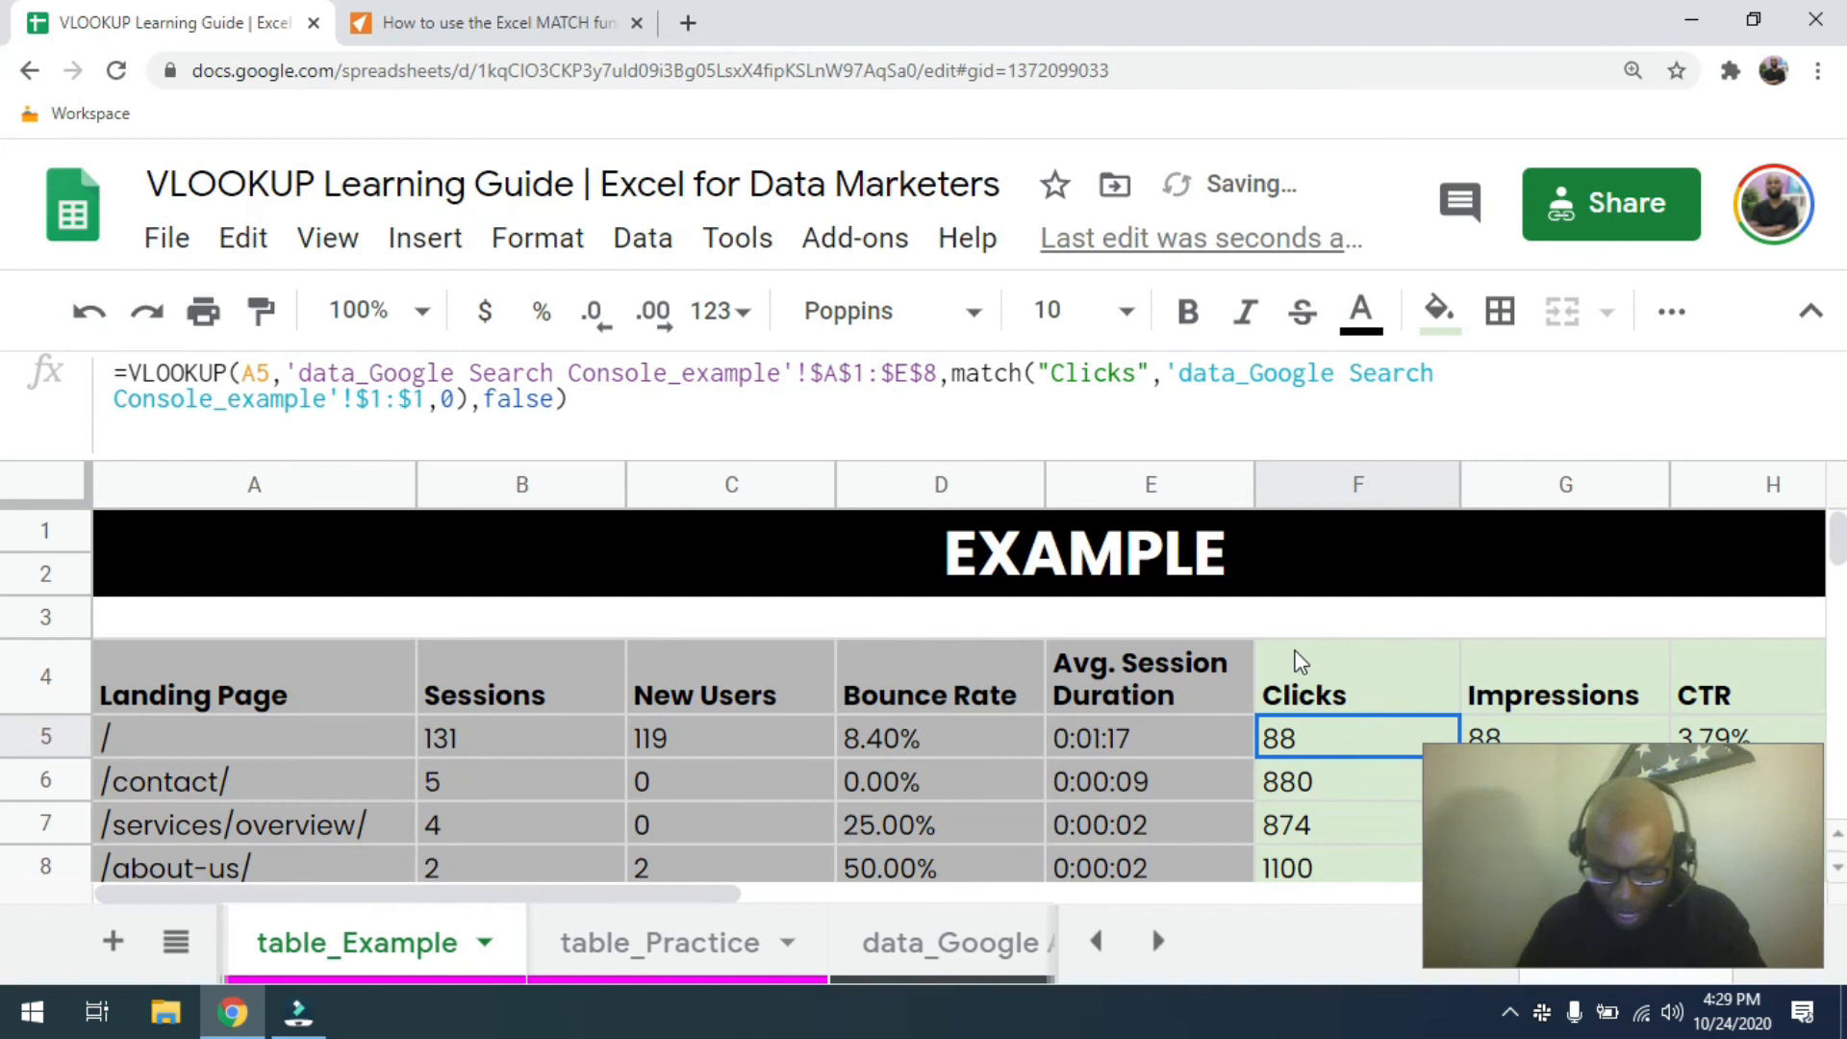
Copy F5's formula down the Clicks column through F10, and select the Impressions cell G5.
key(ctrl+0)
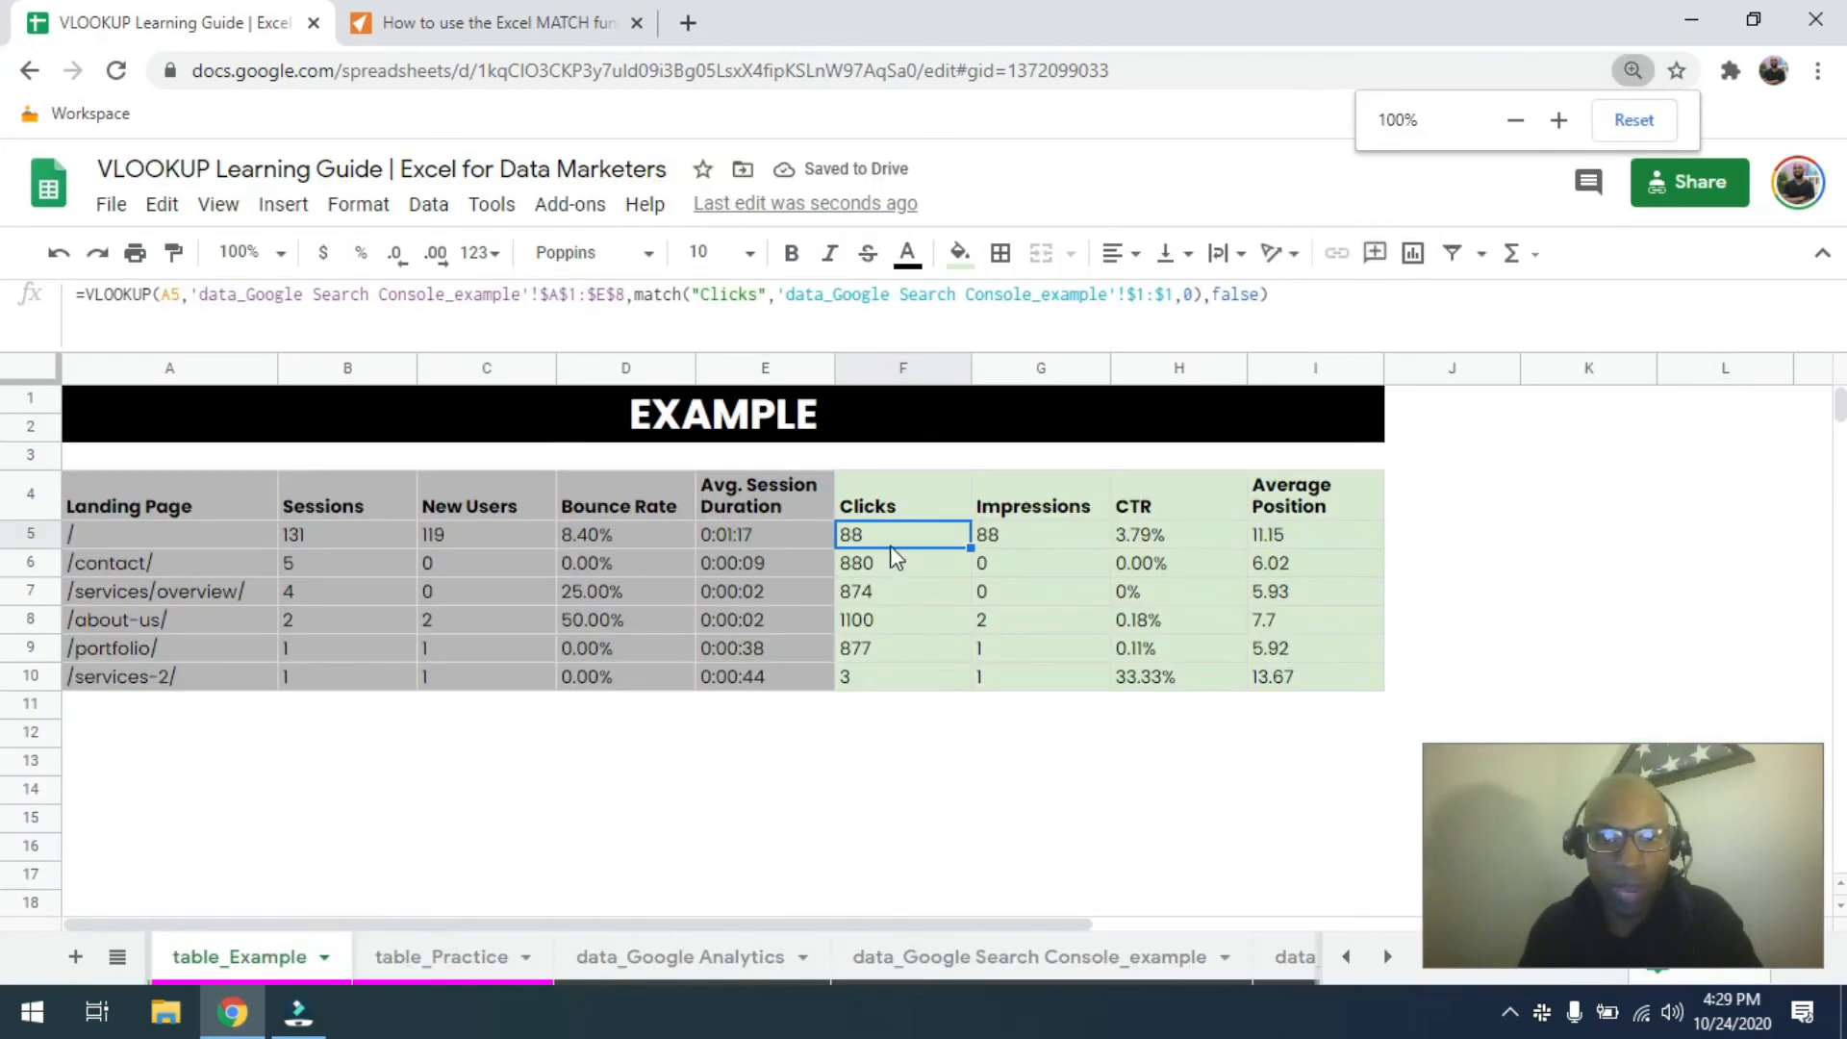
key(ctrl+c)
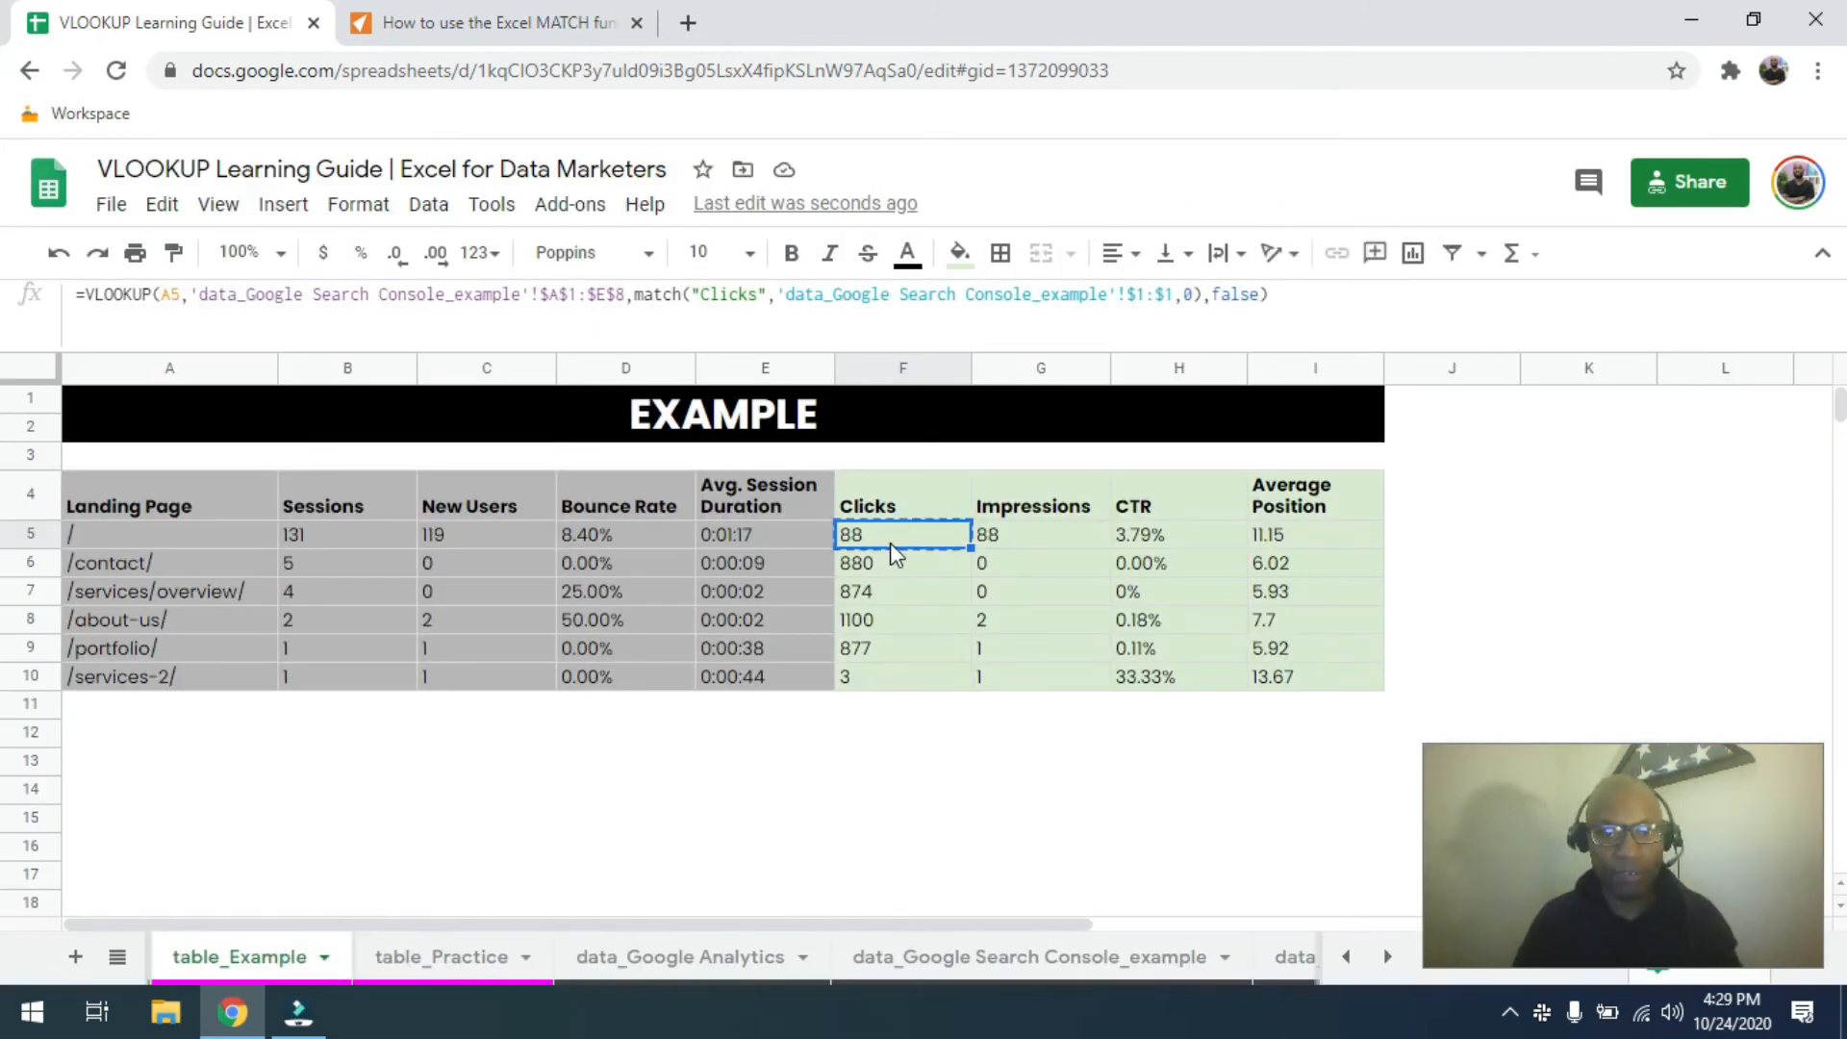
key(shift+Down)
key(shift+Down)
key(shift+Down)
key(shift+Down)
key(shift+Down)
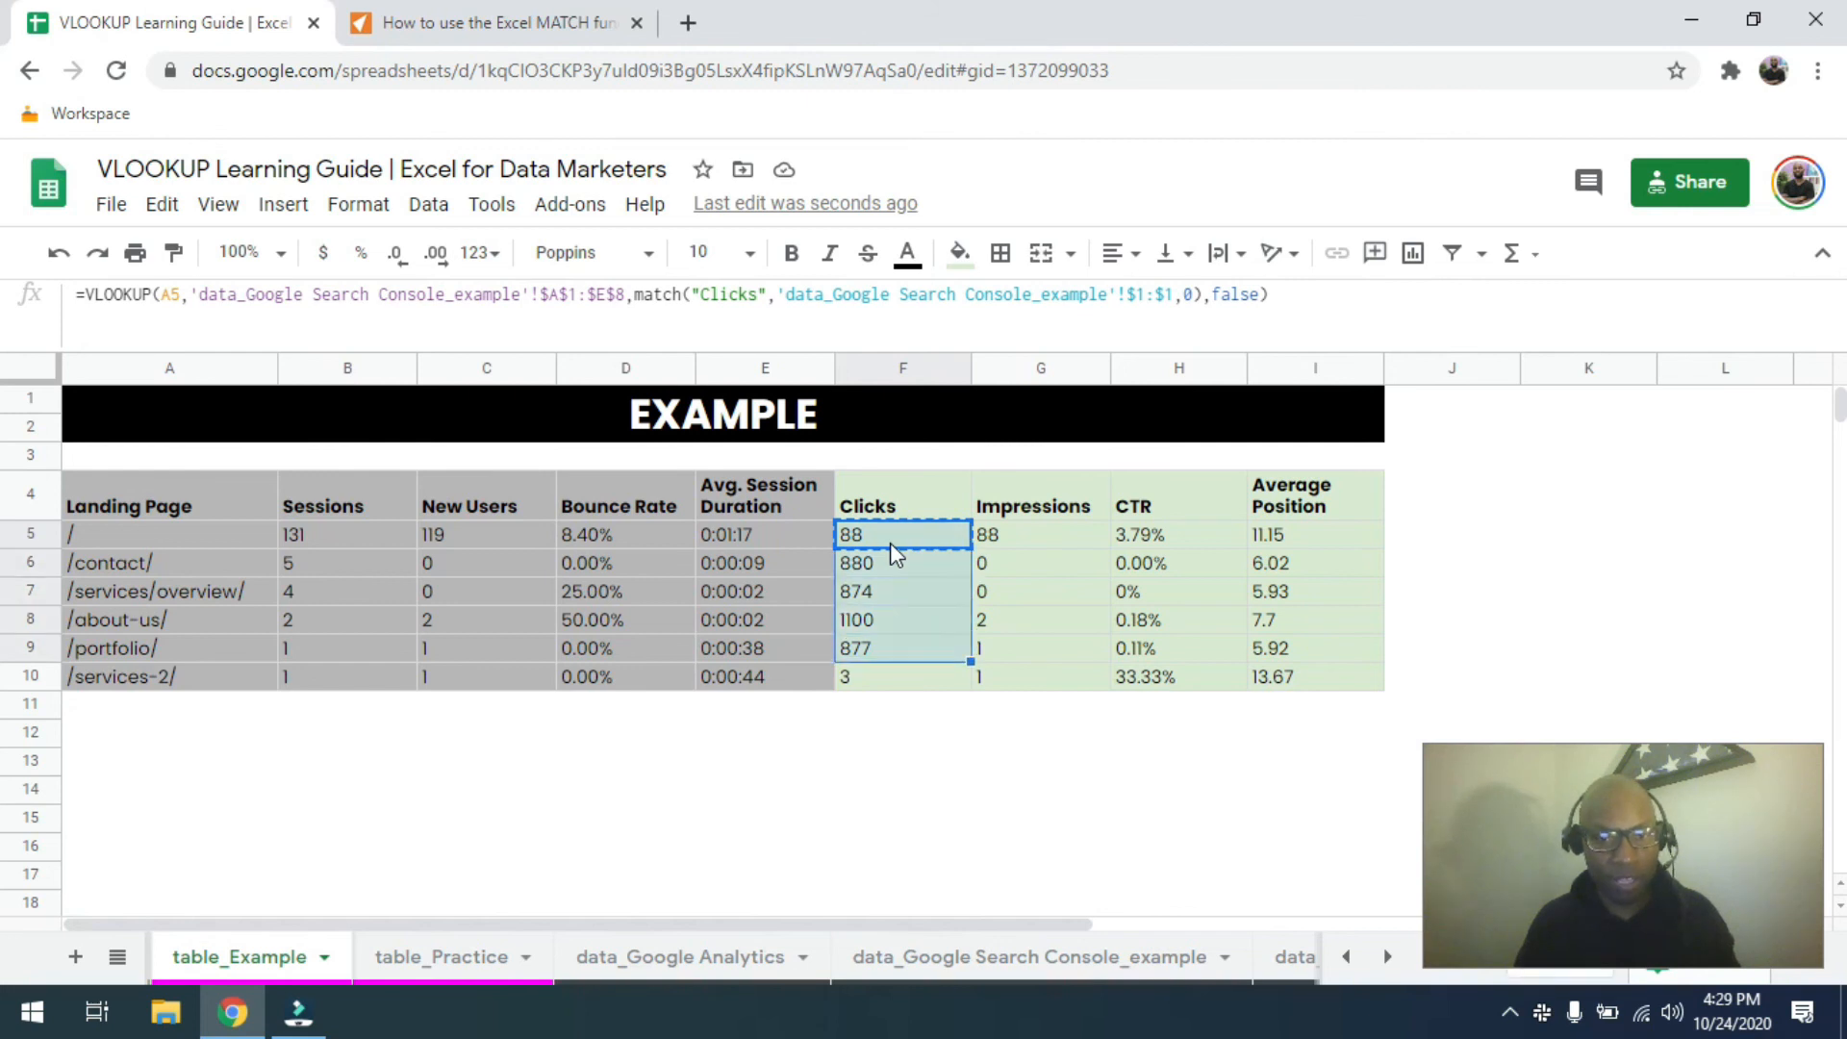
key(ctrl+v)
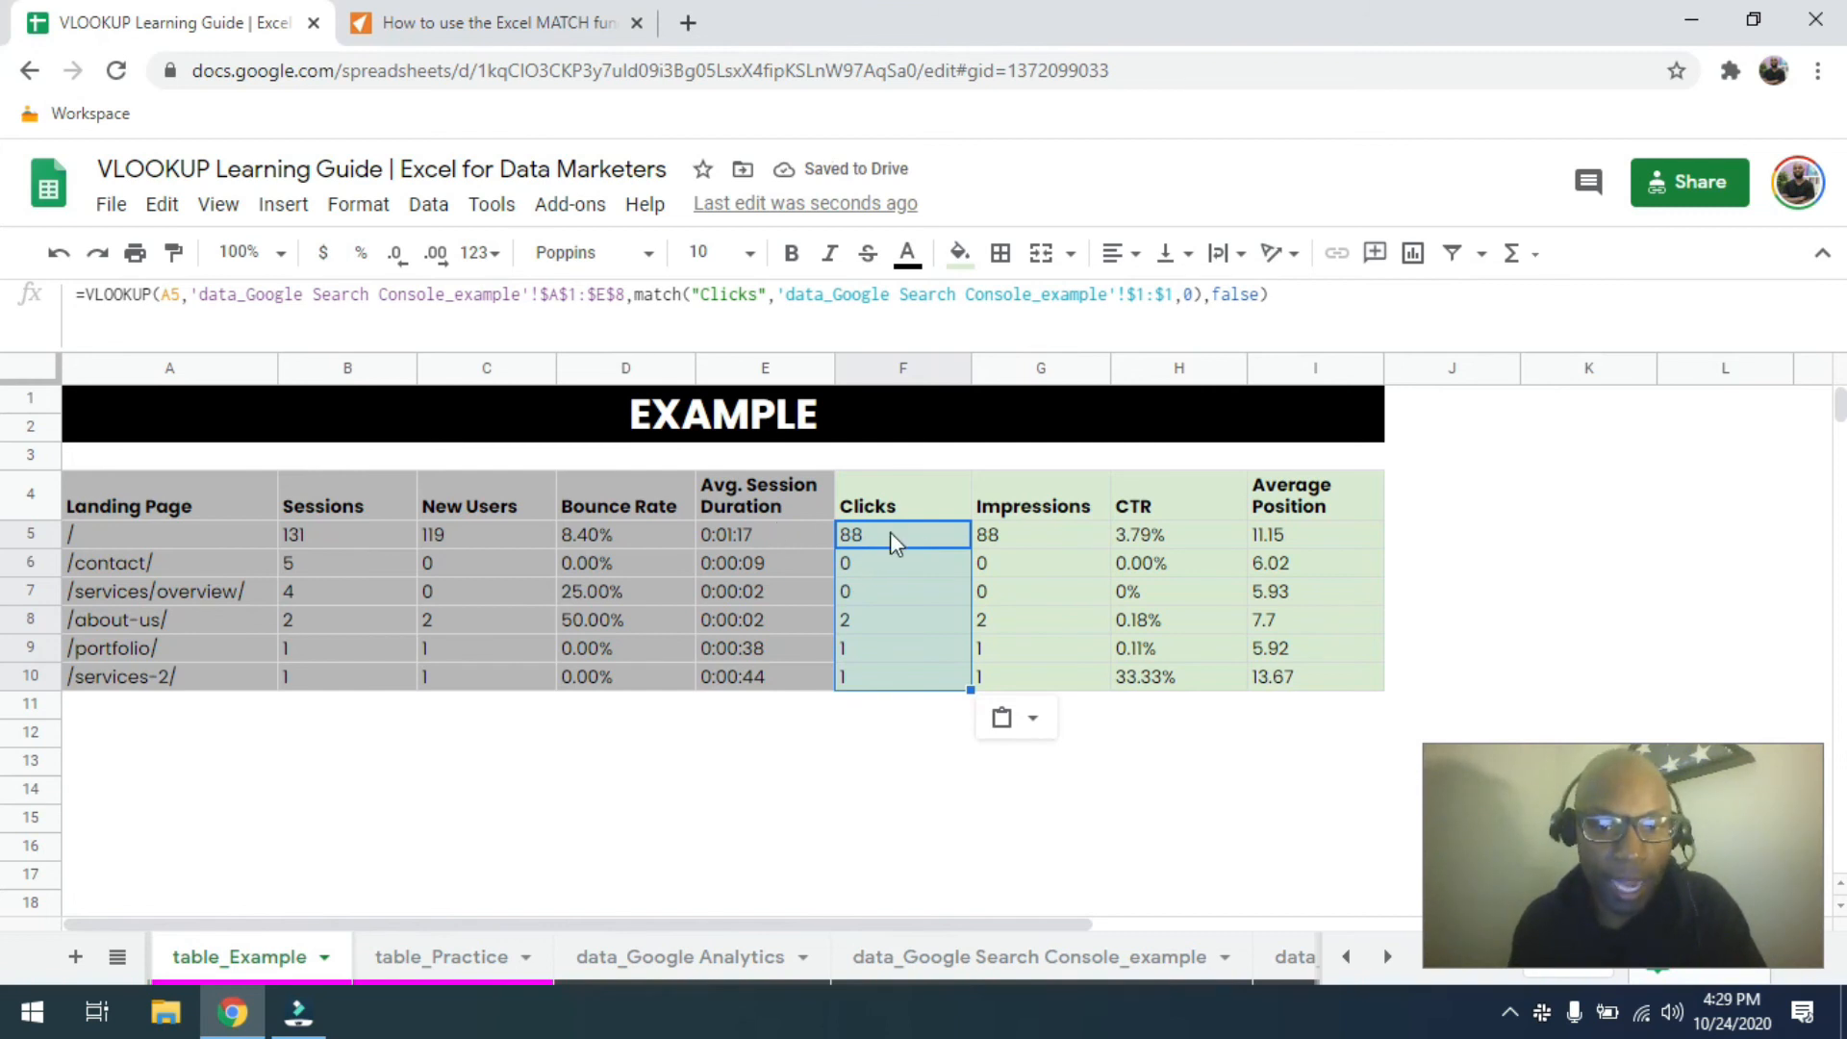
click(991, 541)
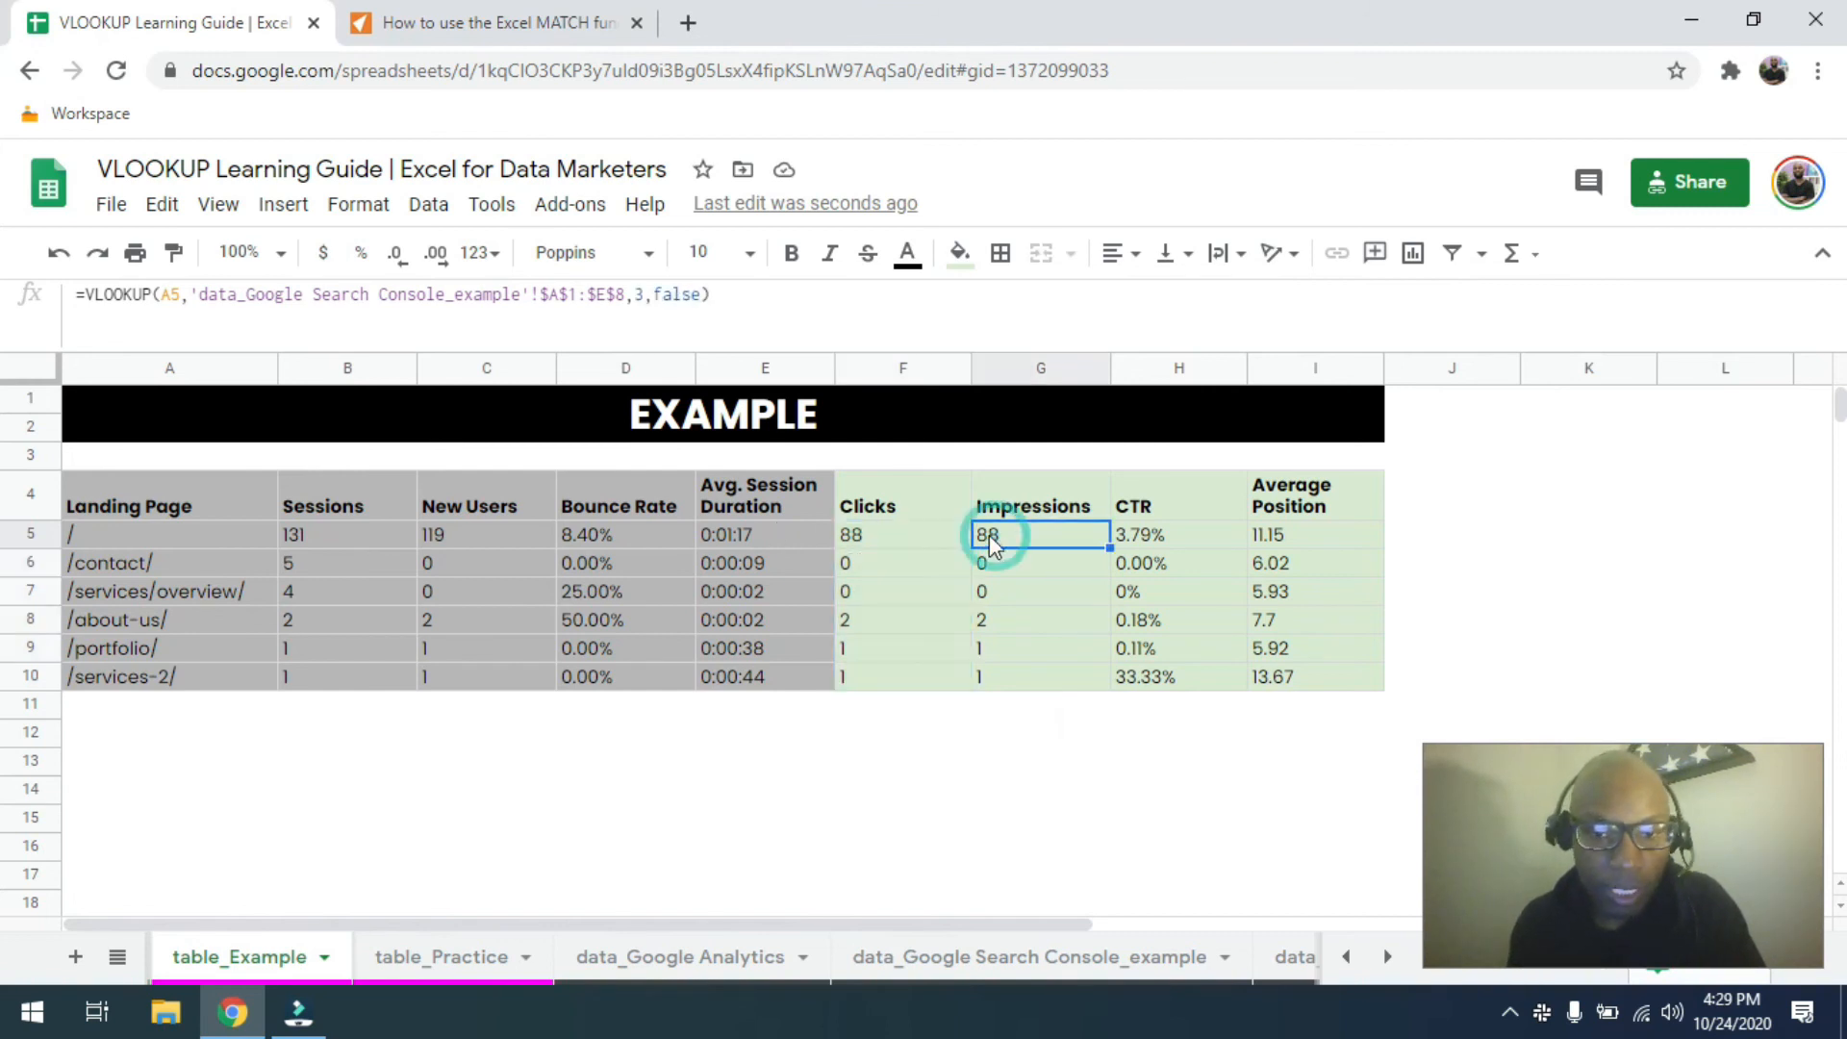
click(643, 299)
key(BackSpace)
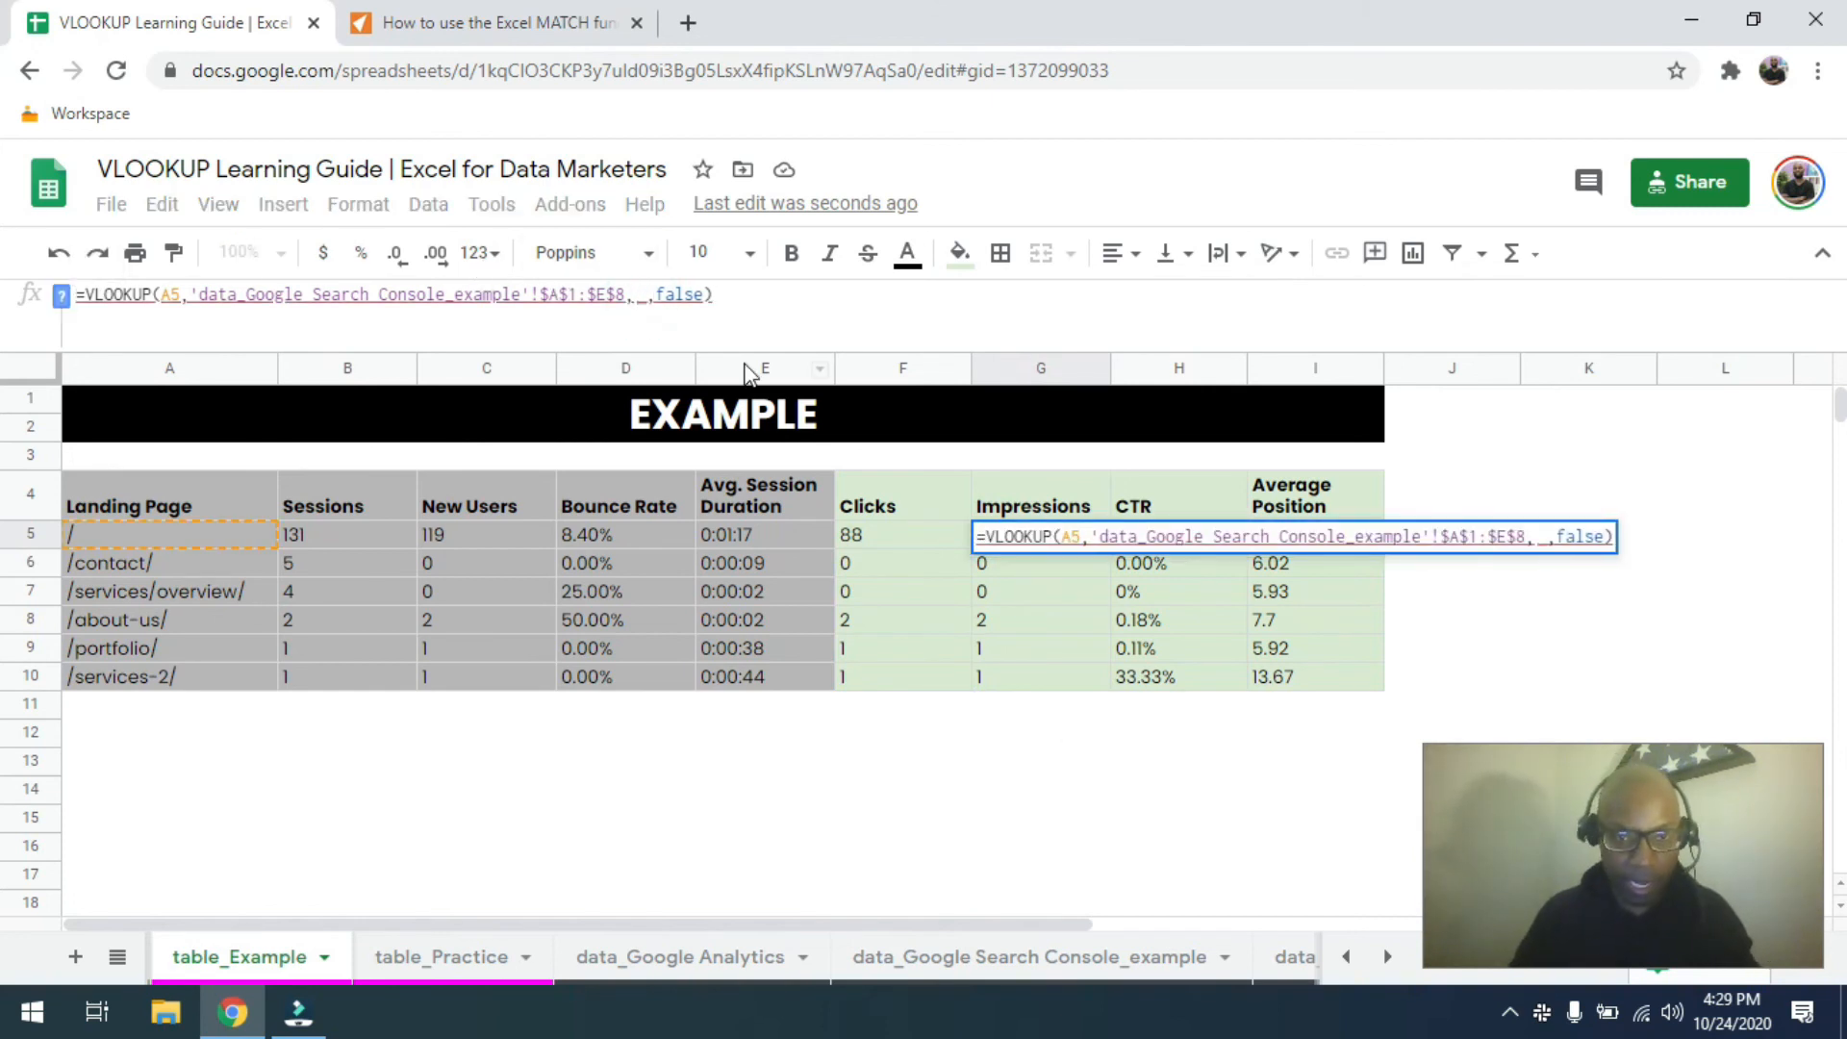
text(==)
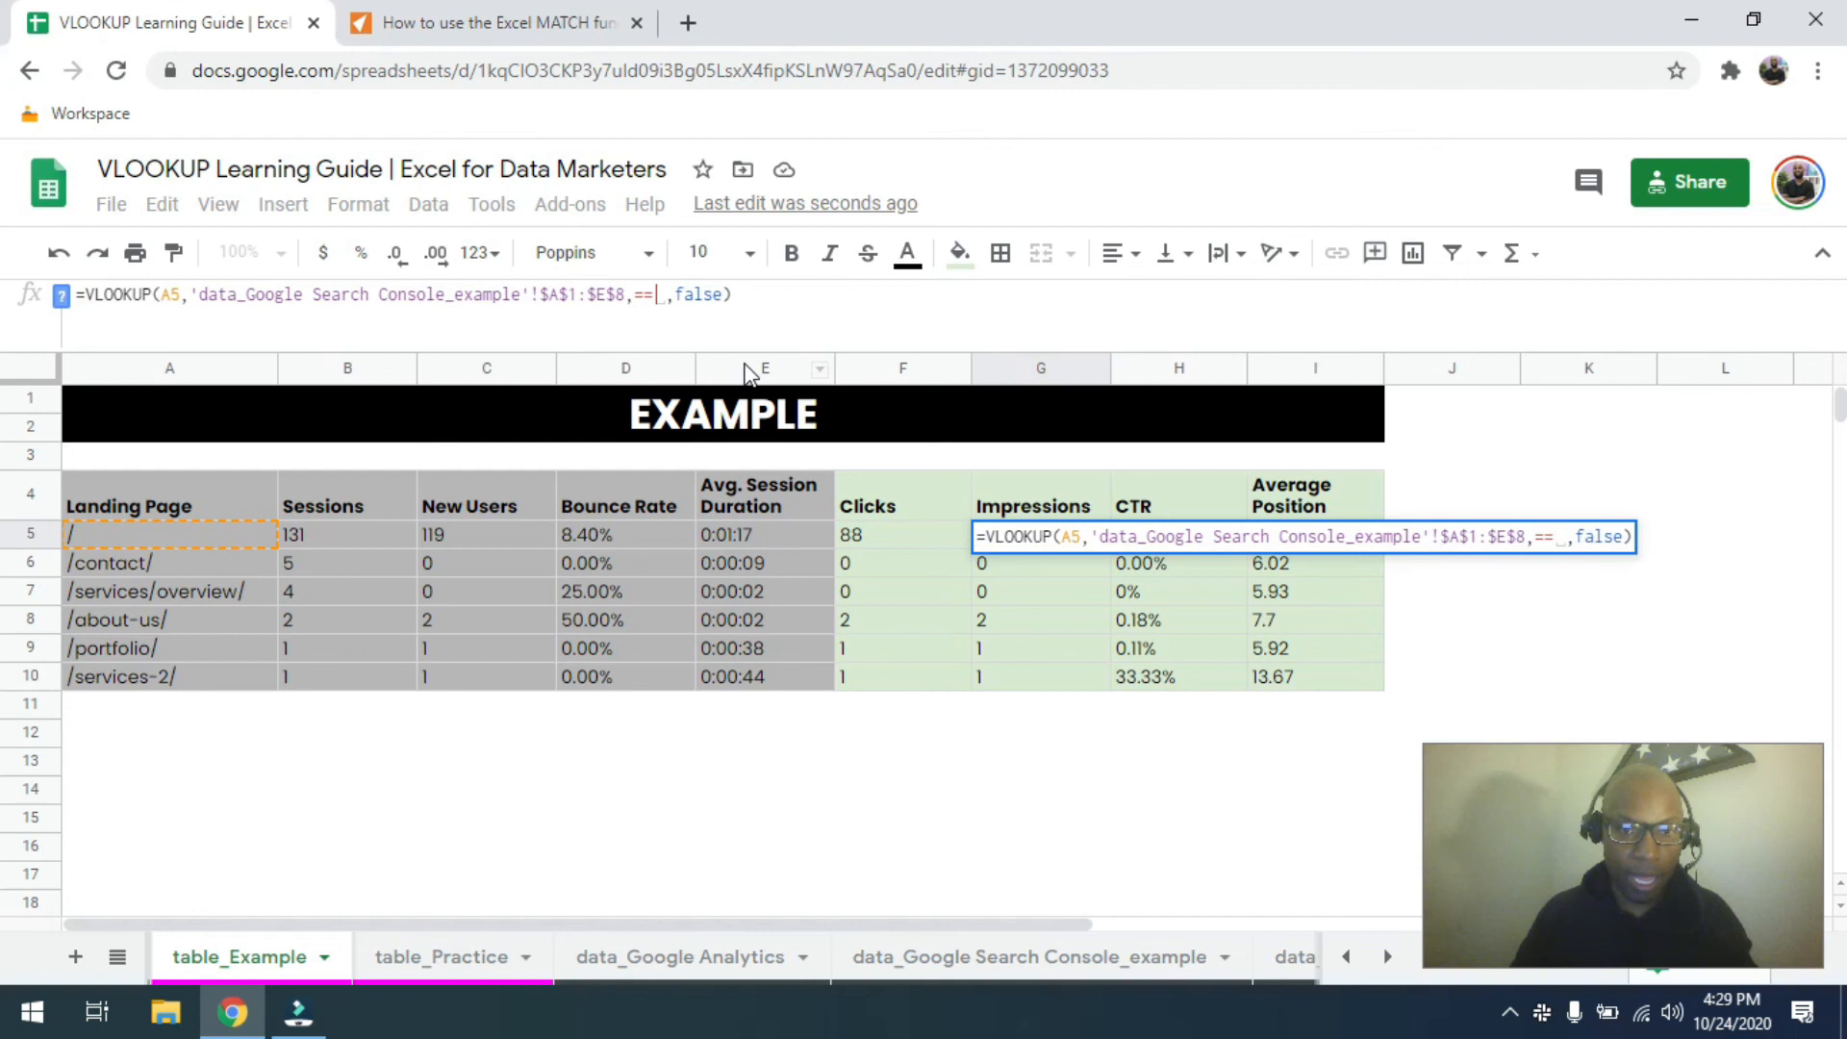
key(Menu)
click(726, 364)
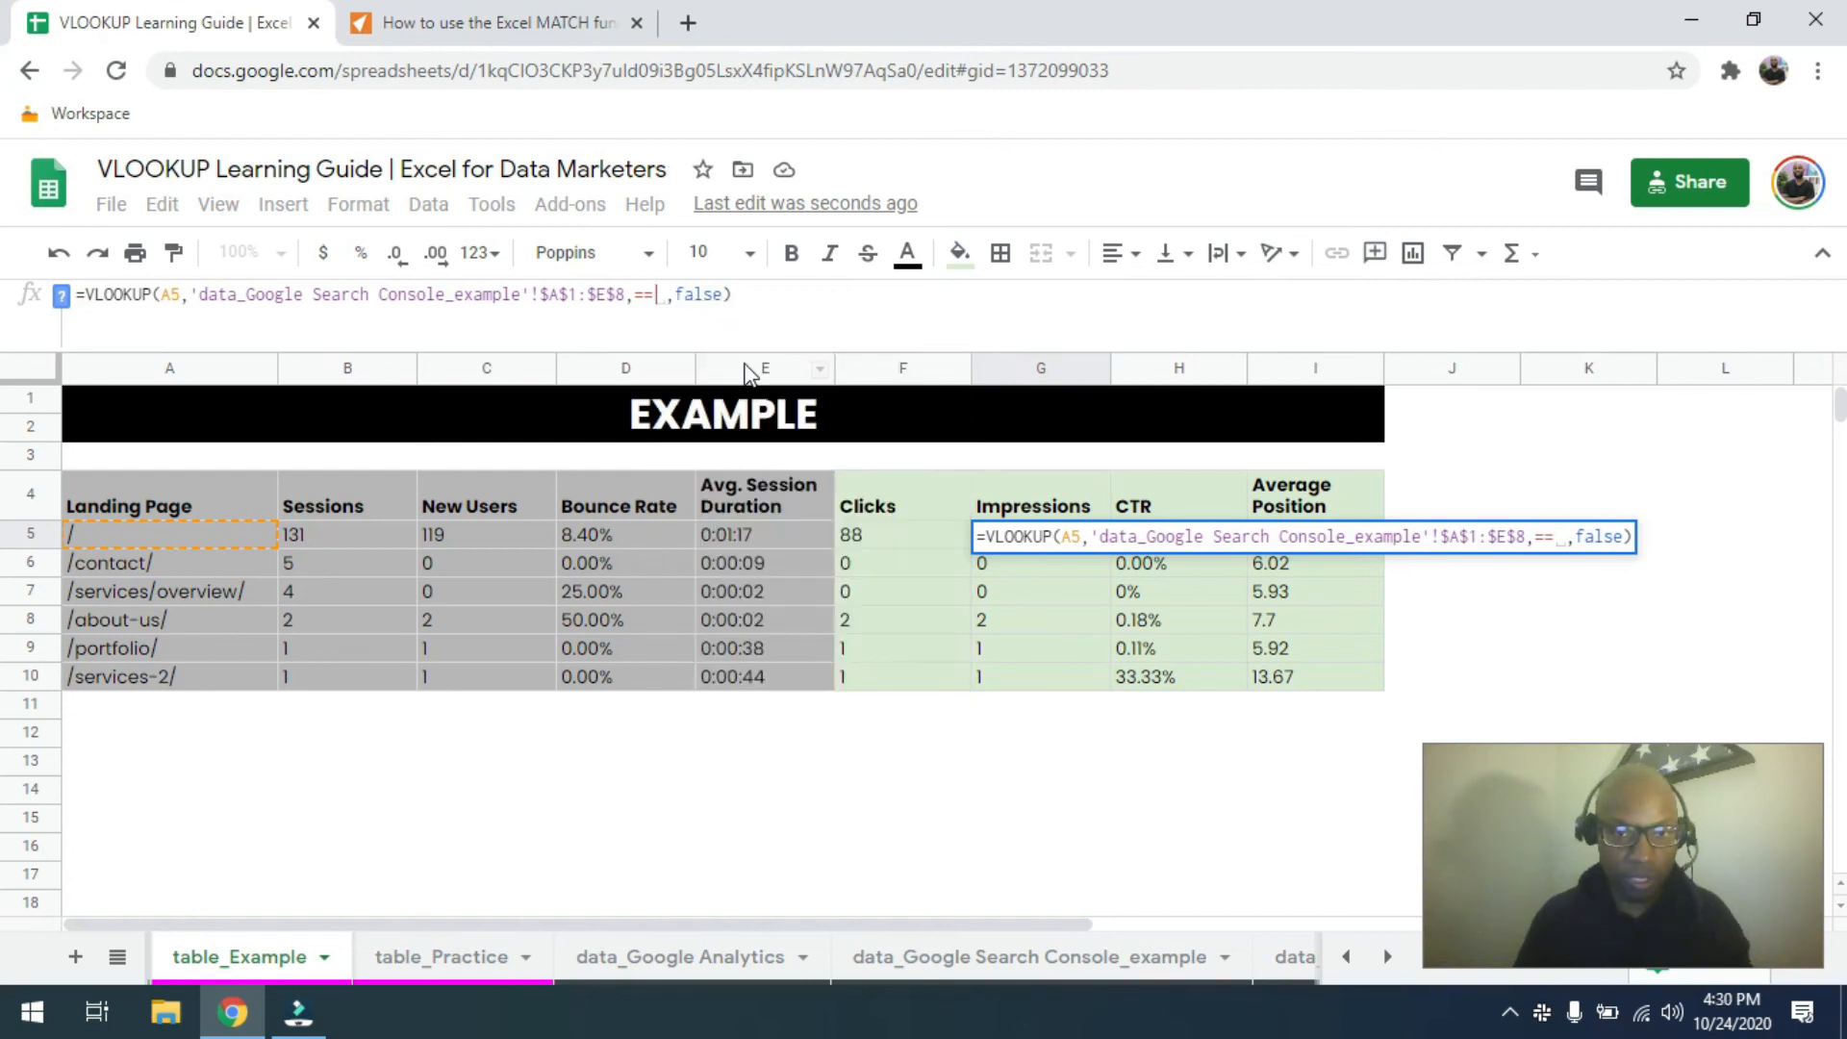
key(Escape)
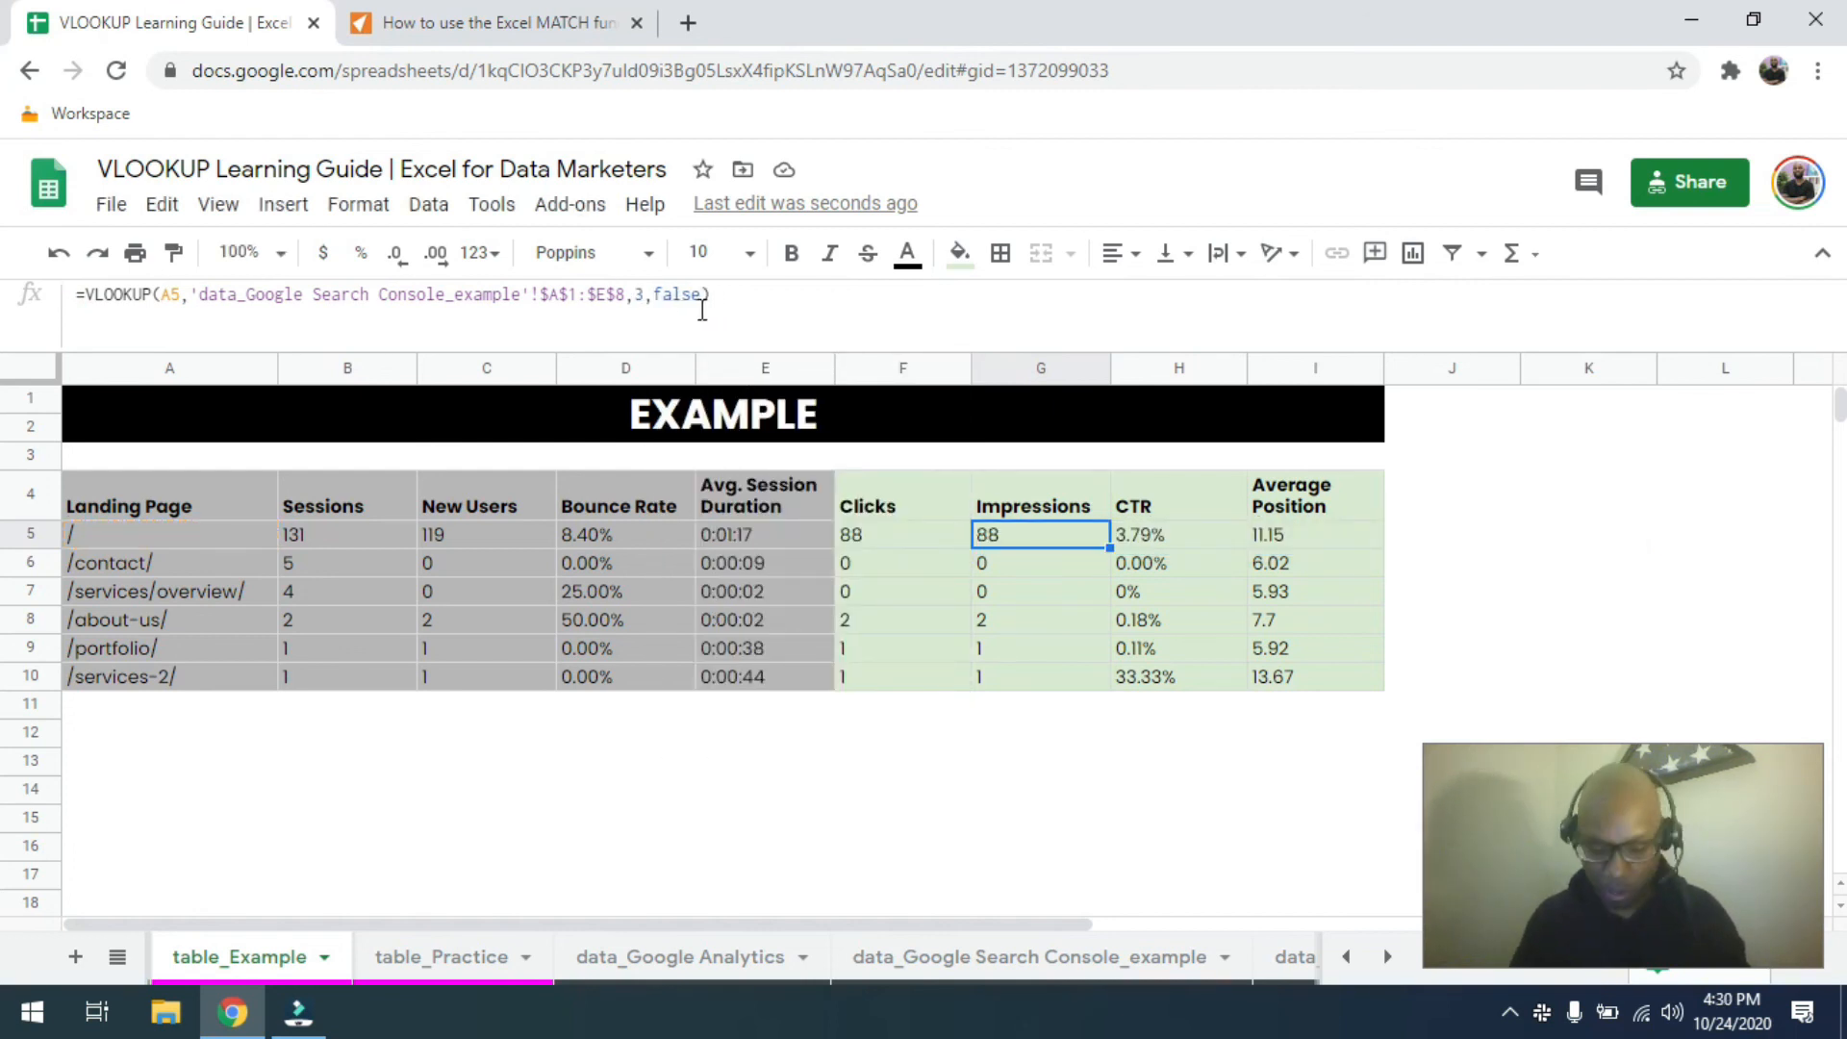
Replace the column number 3 in G5's VLOOKUP with a MATCH function that looks up "Impressions".
key(ctrl+plus)
key(ctrl+plus)
key(ctrl+plus)
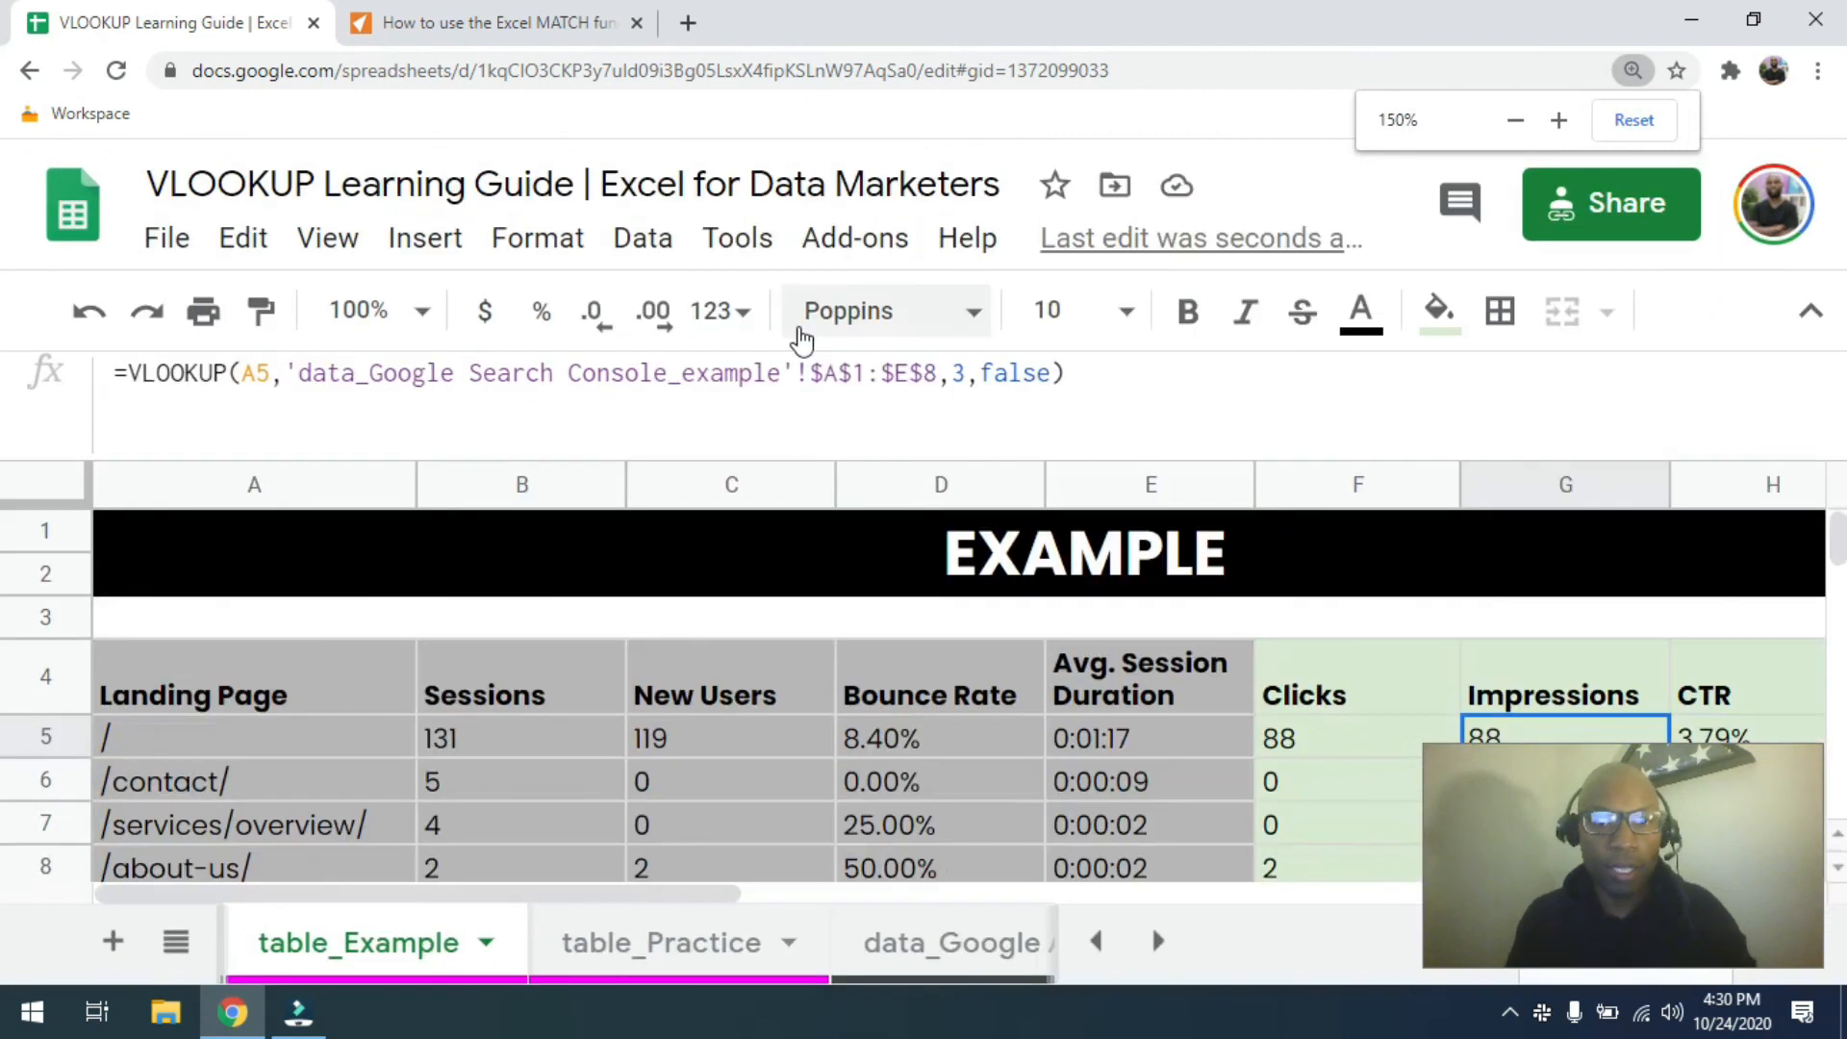
click(967, 378)
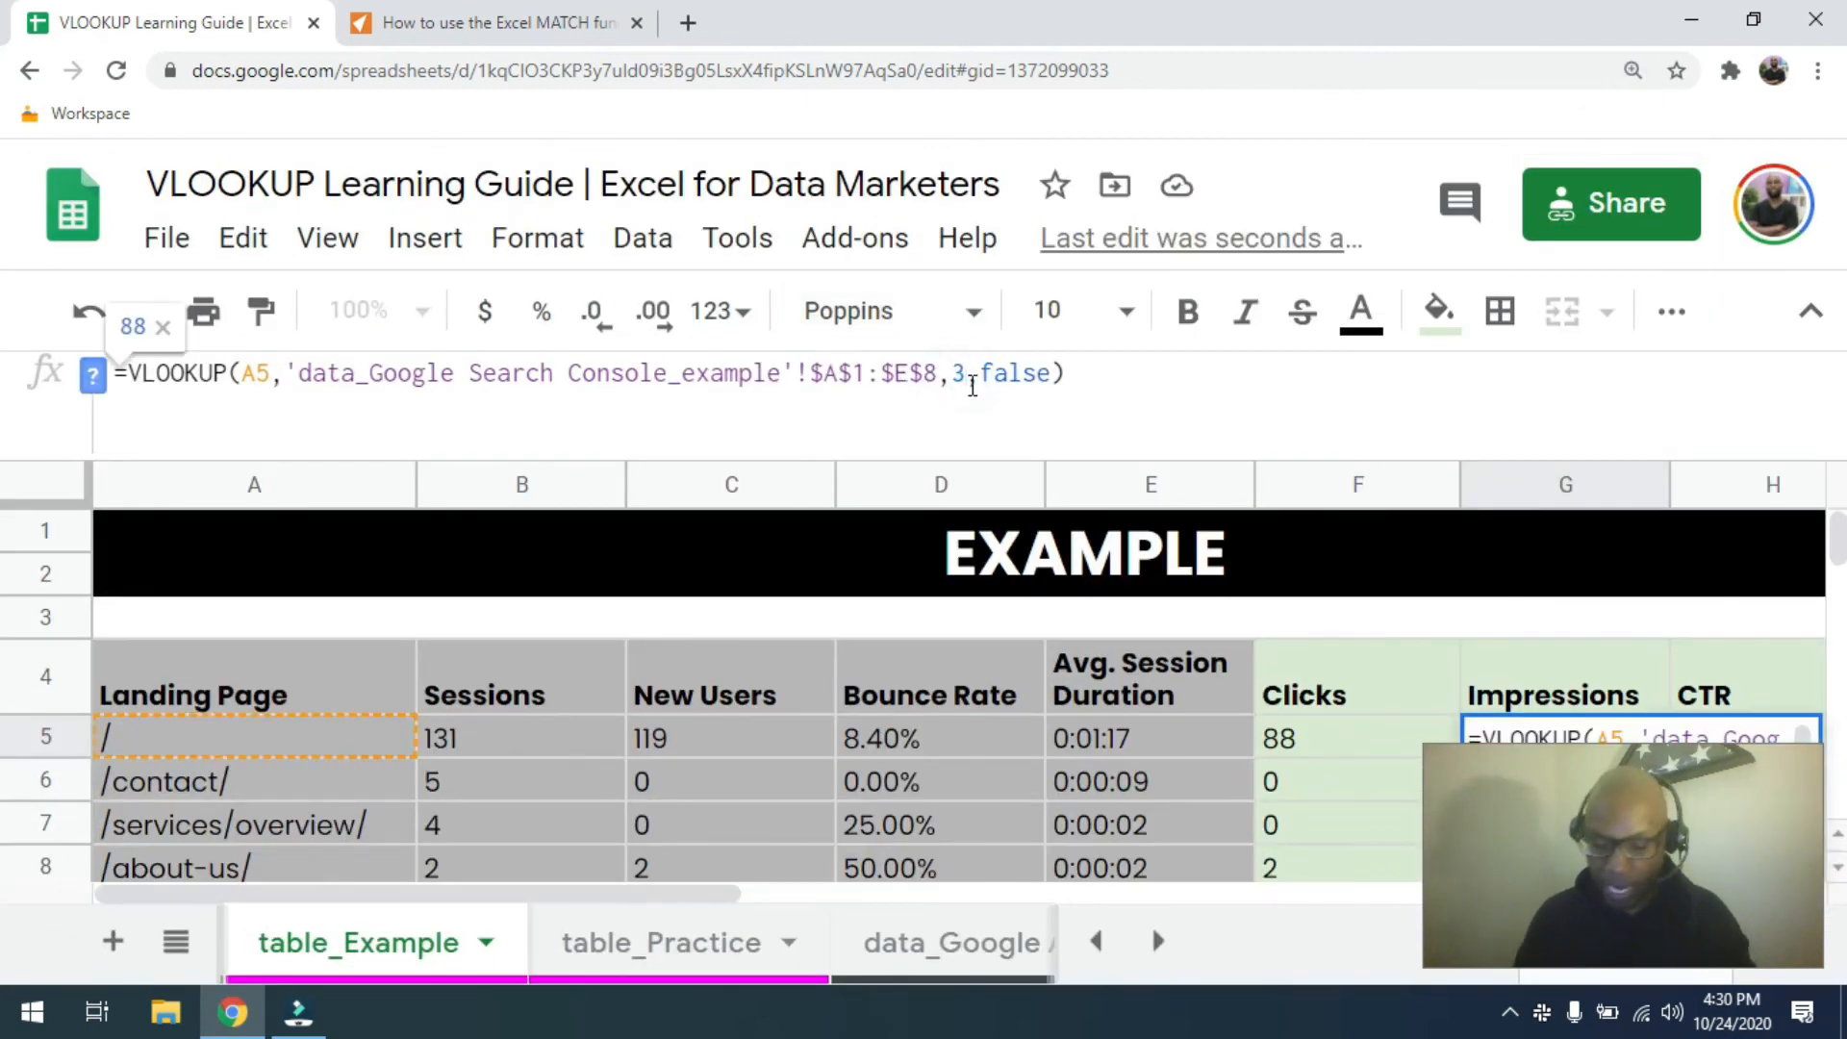
key(BackSpace)
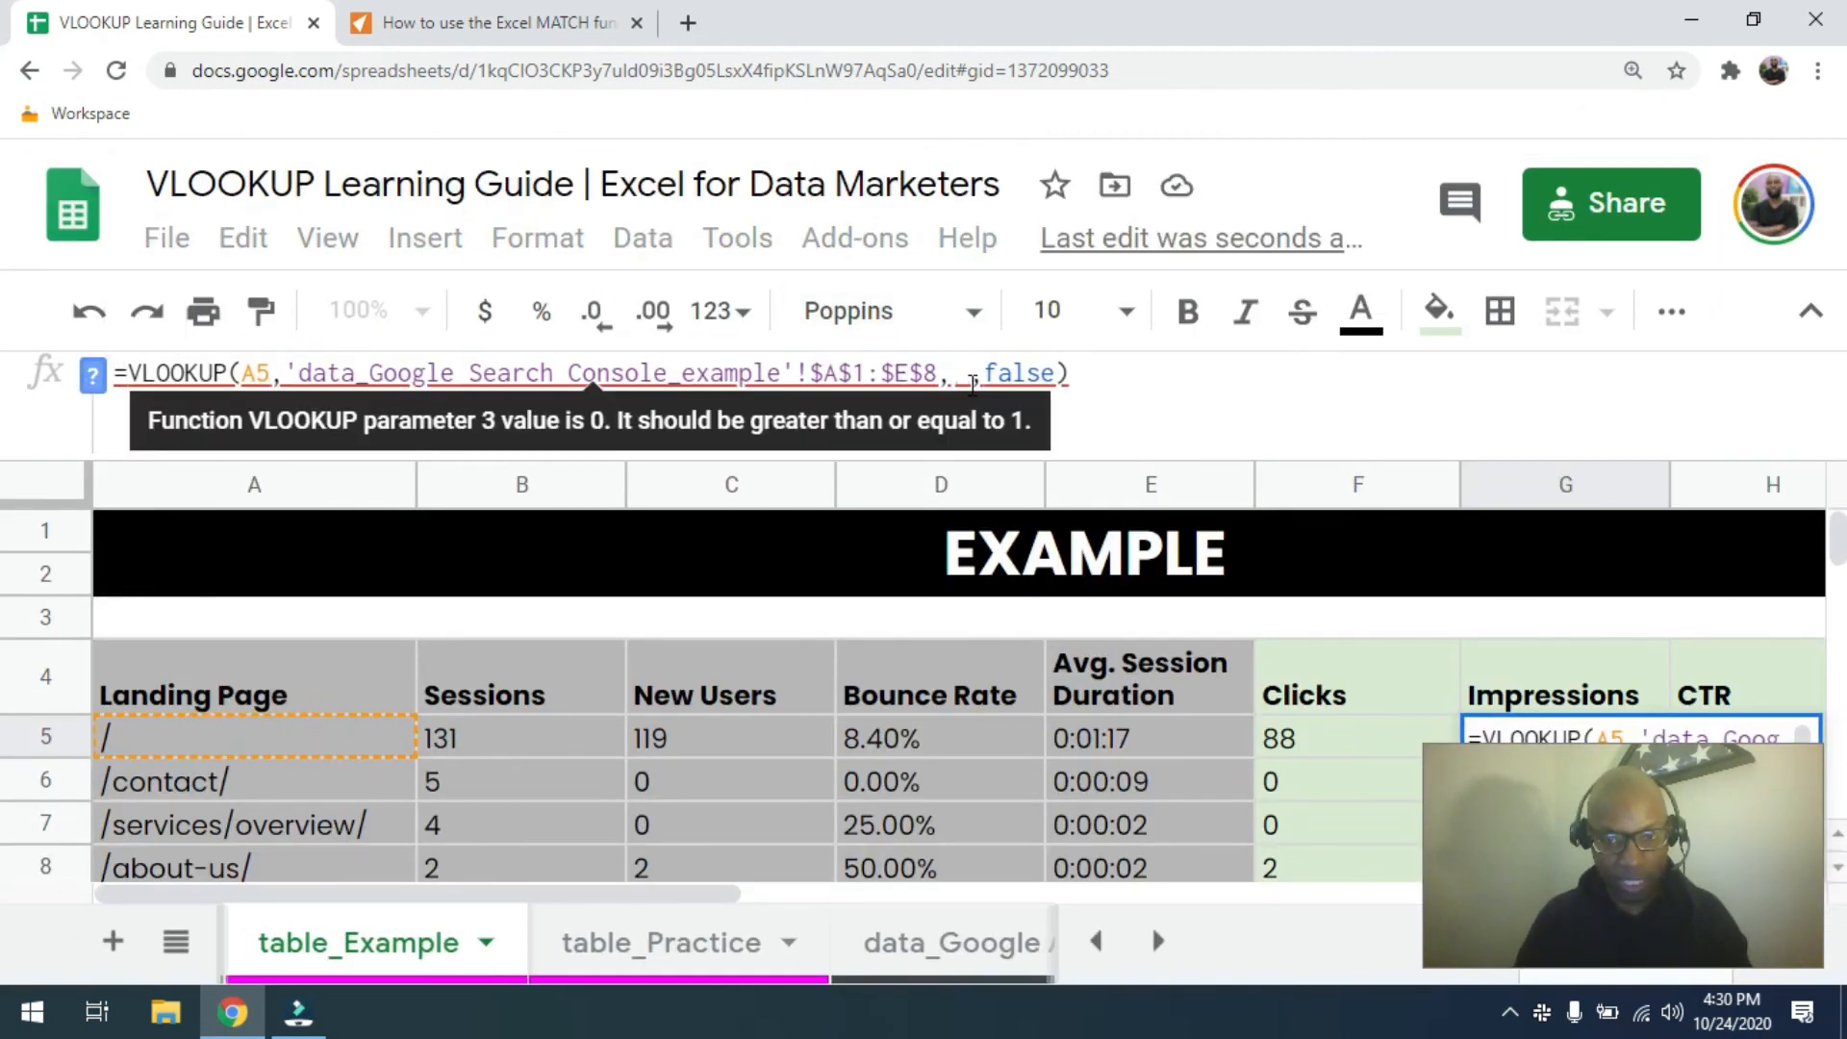
text(match)
text(("Im)
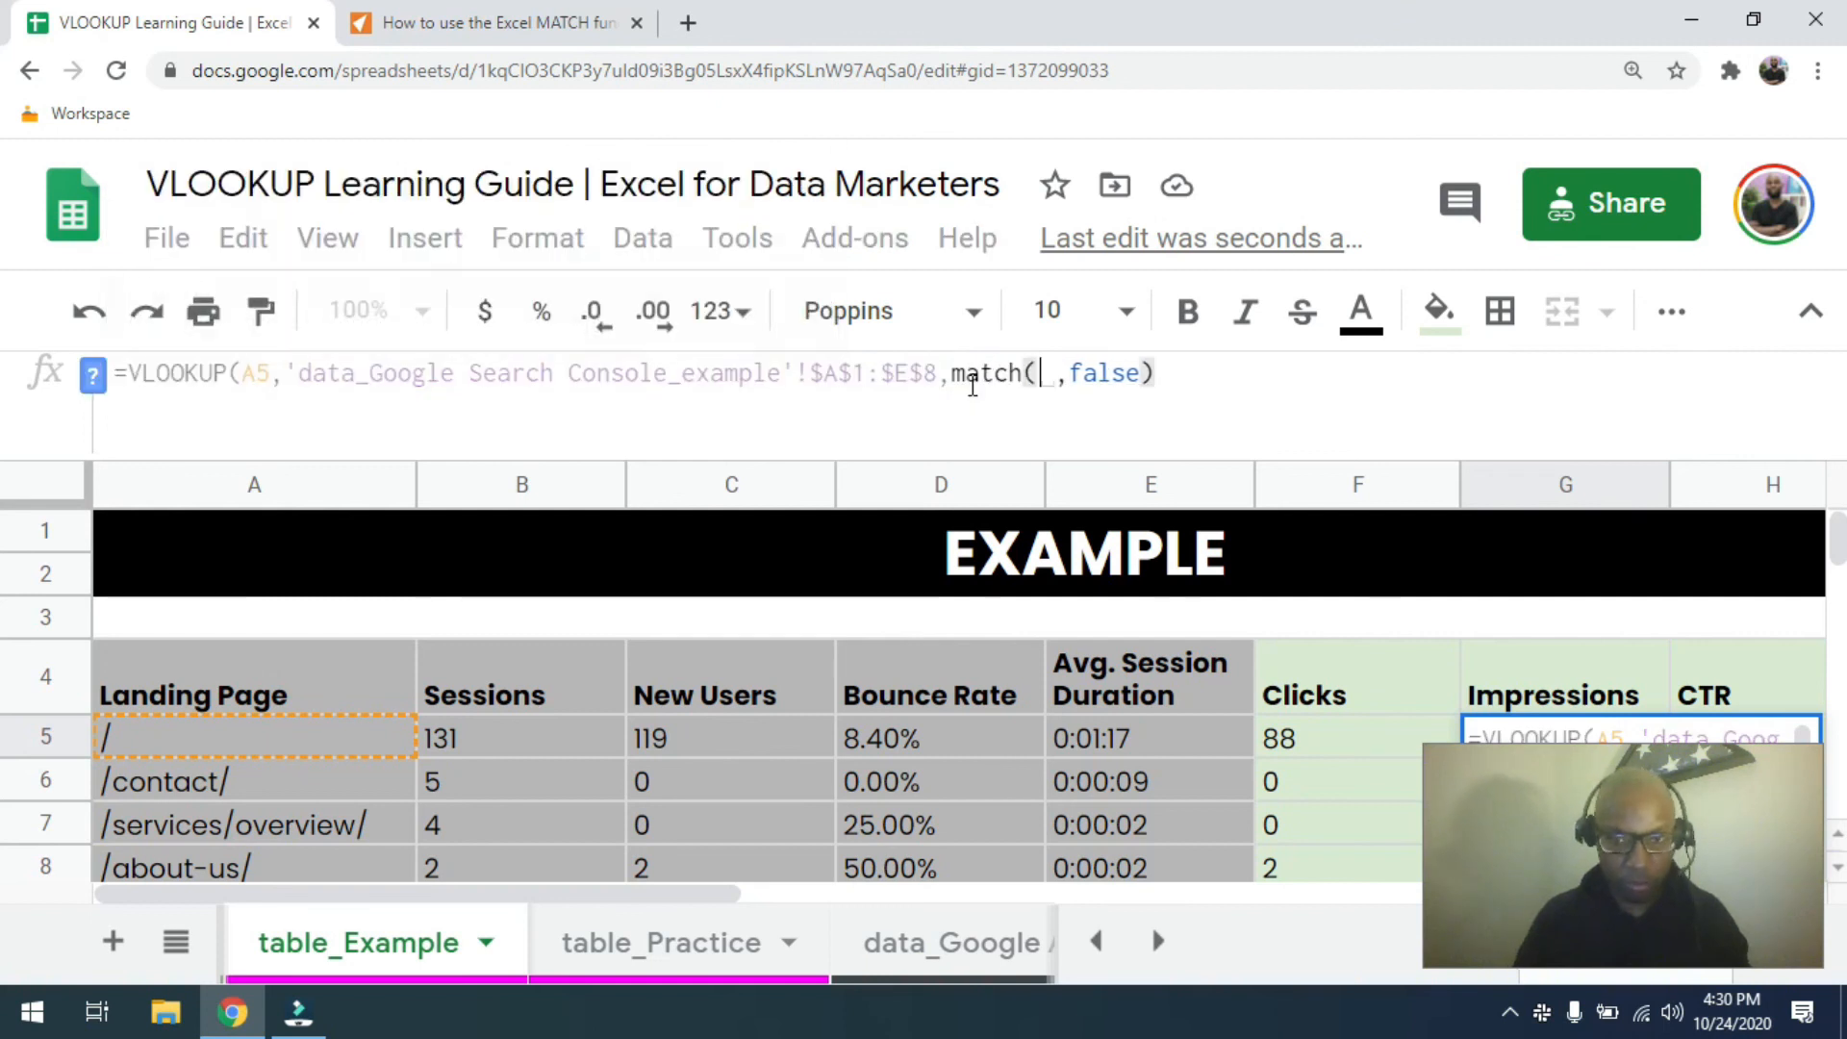
text(pressions)
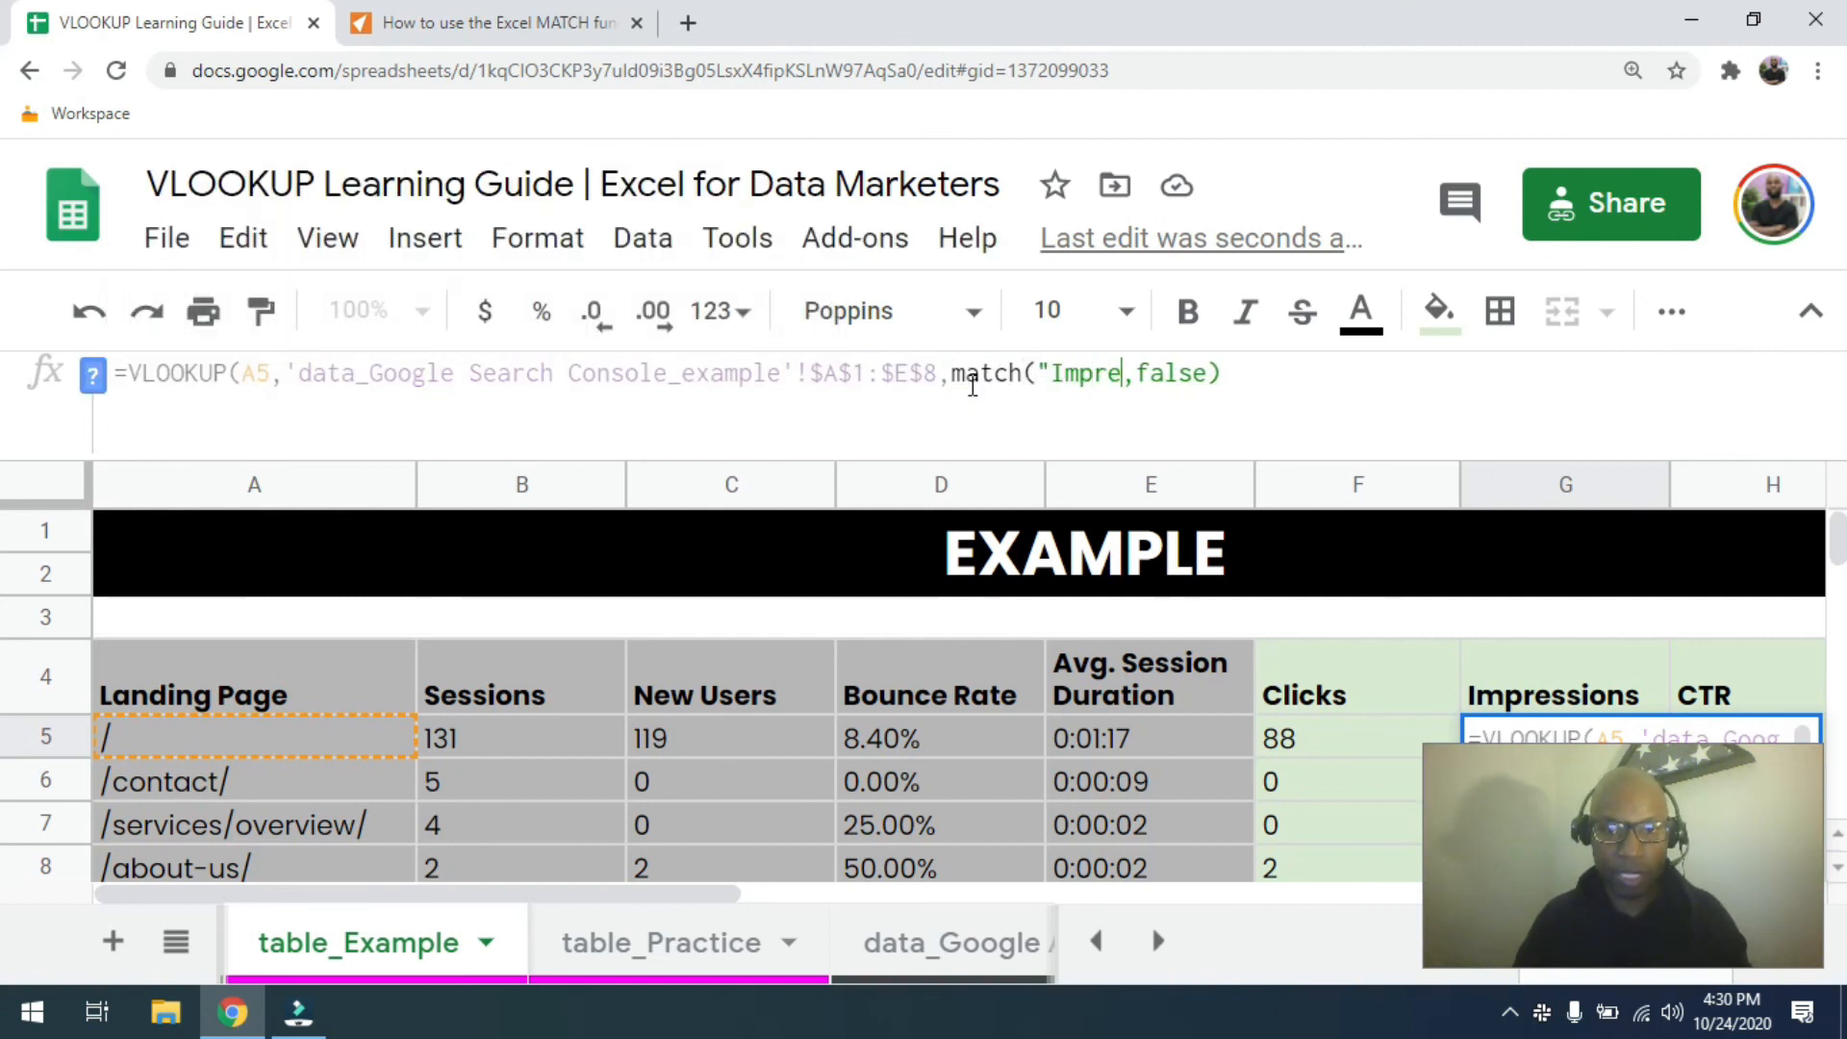
text(",)
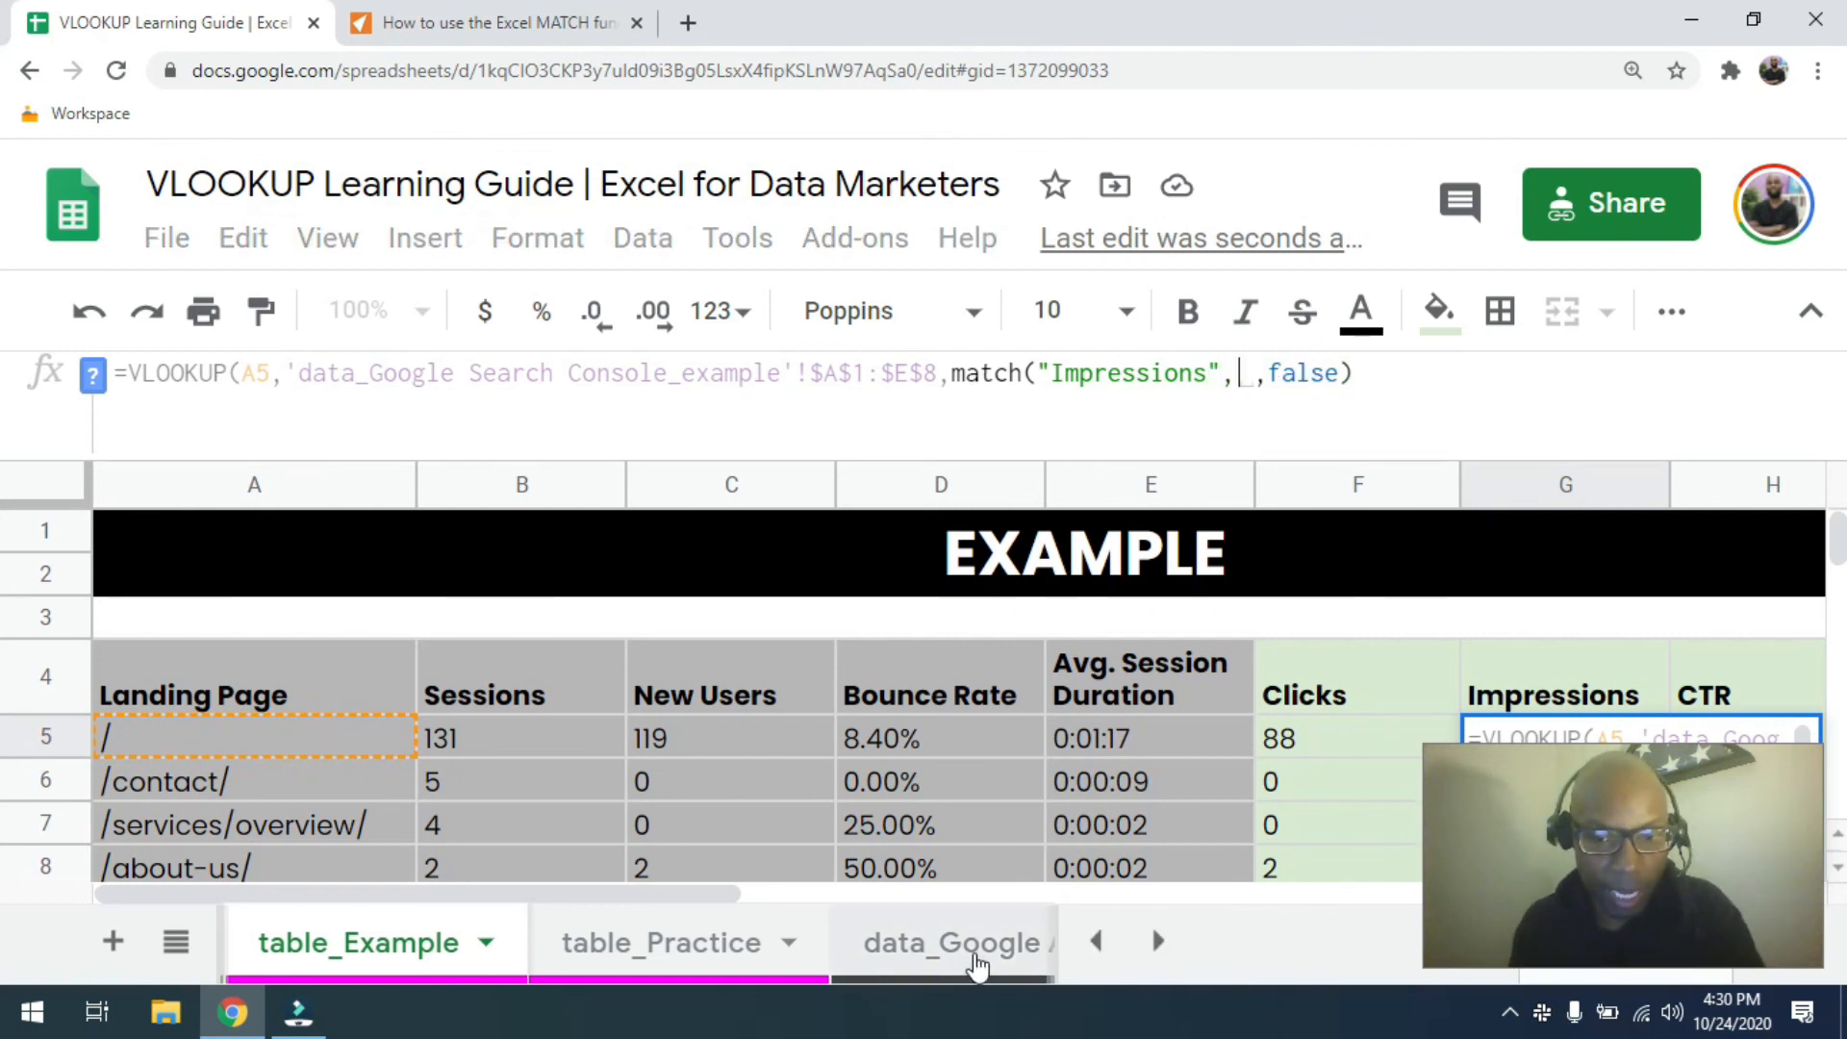
Use the whole header row 1 of data_Google Search Console_example as G5's MATCH range and lock it as $1:$1.
click(995, 942)
click(1157, 944)
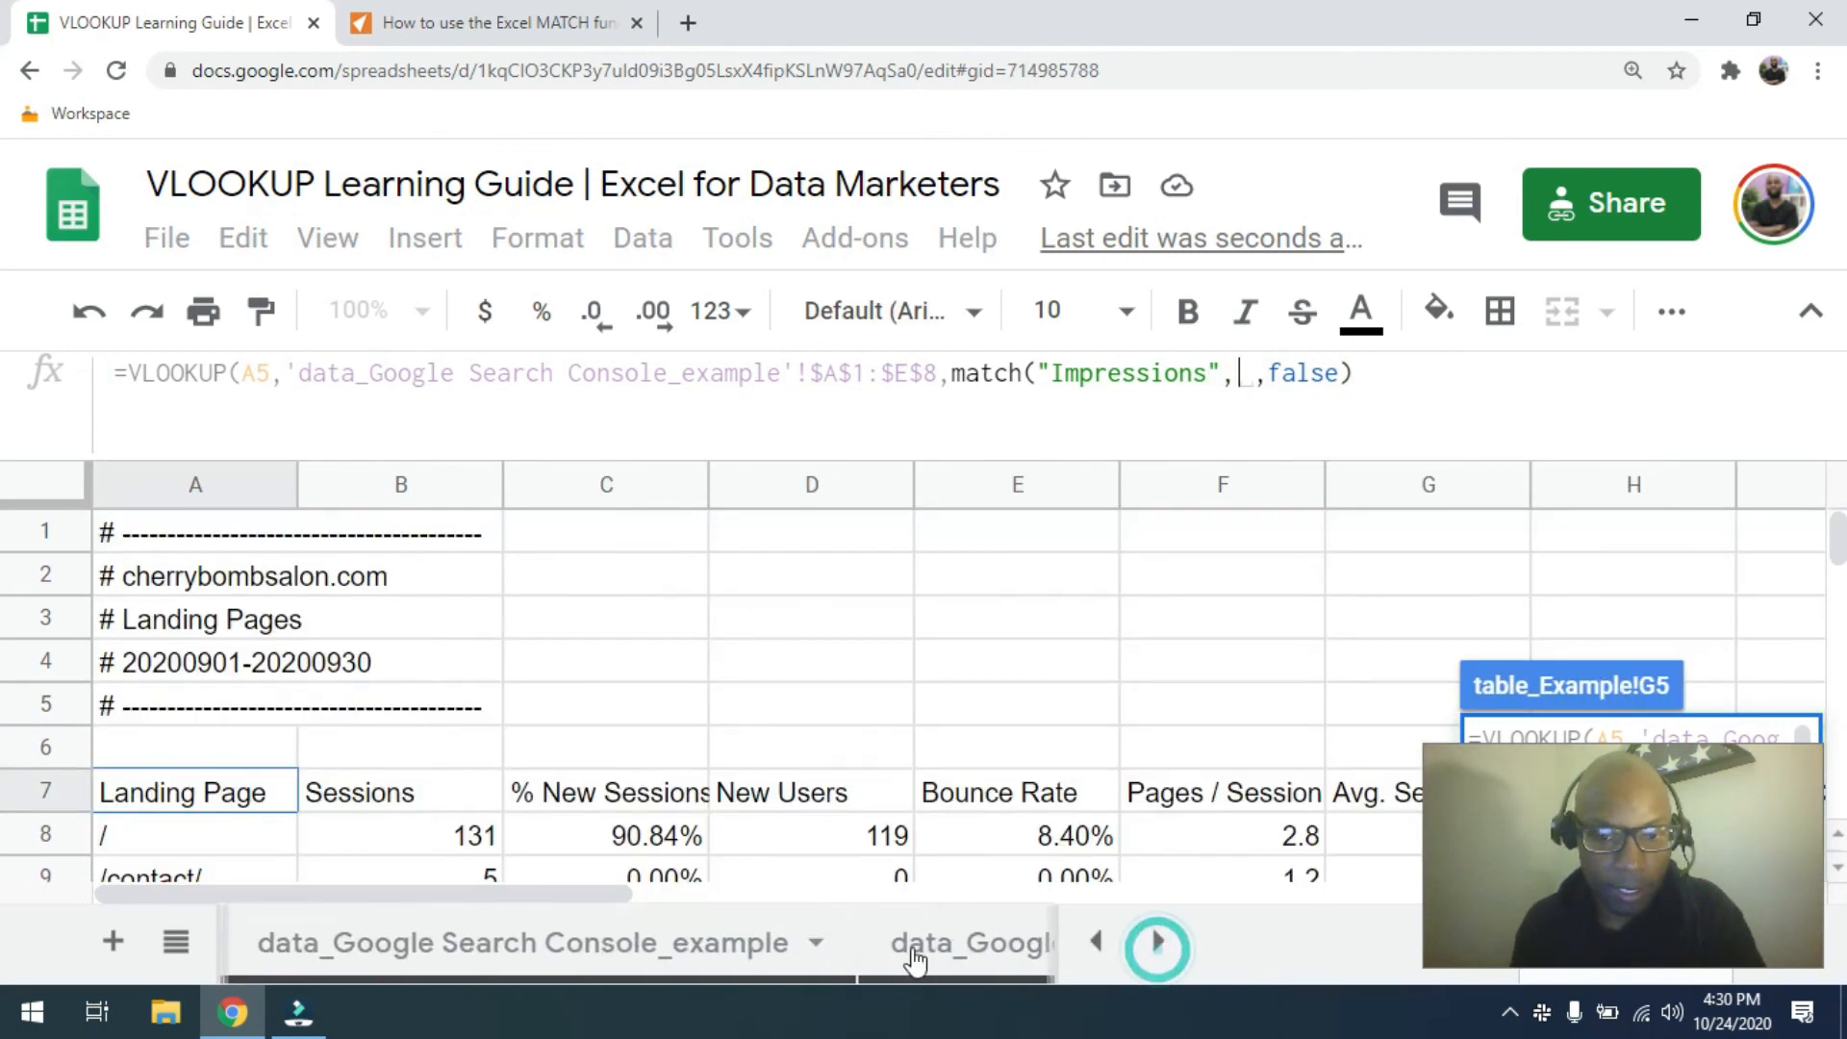
click(722, 947)
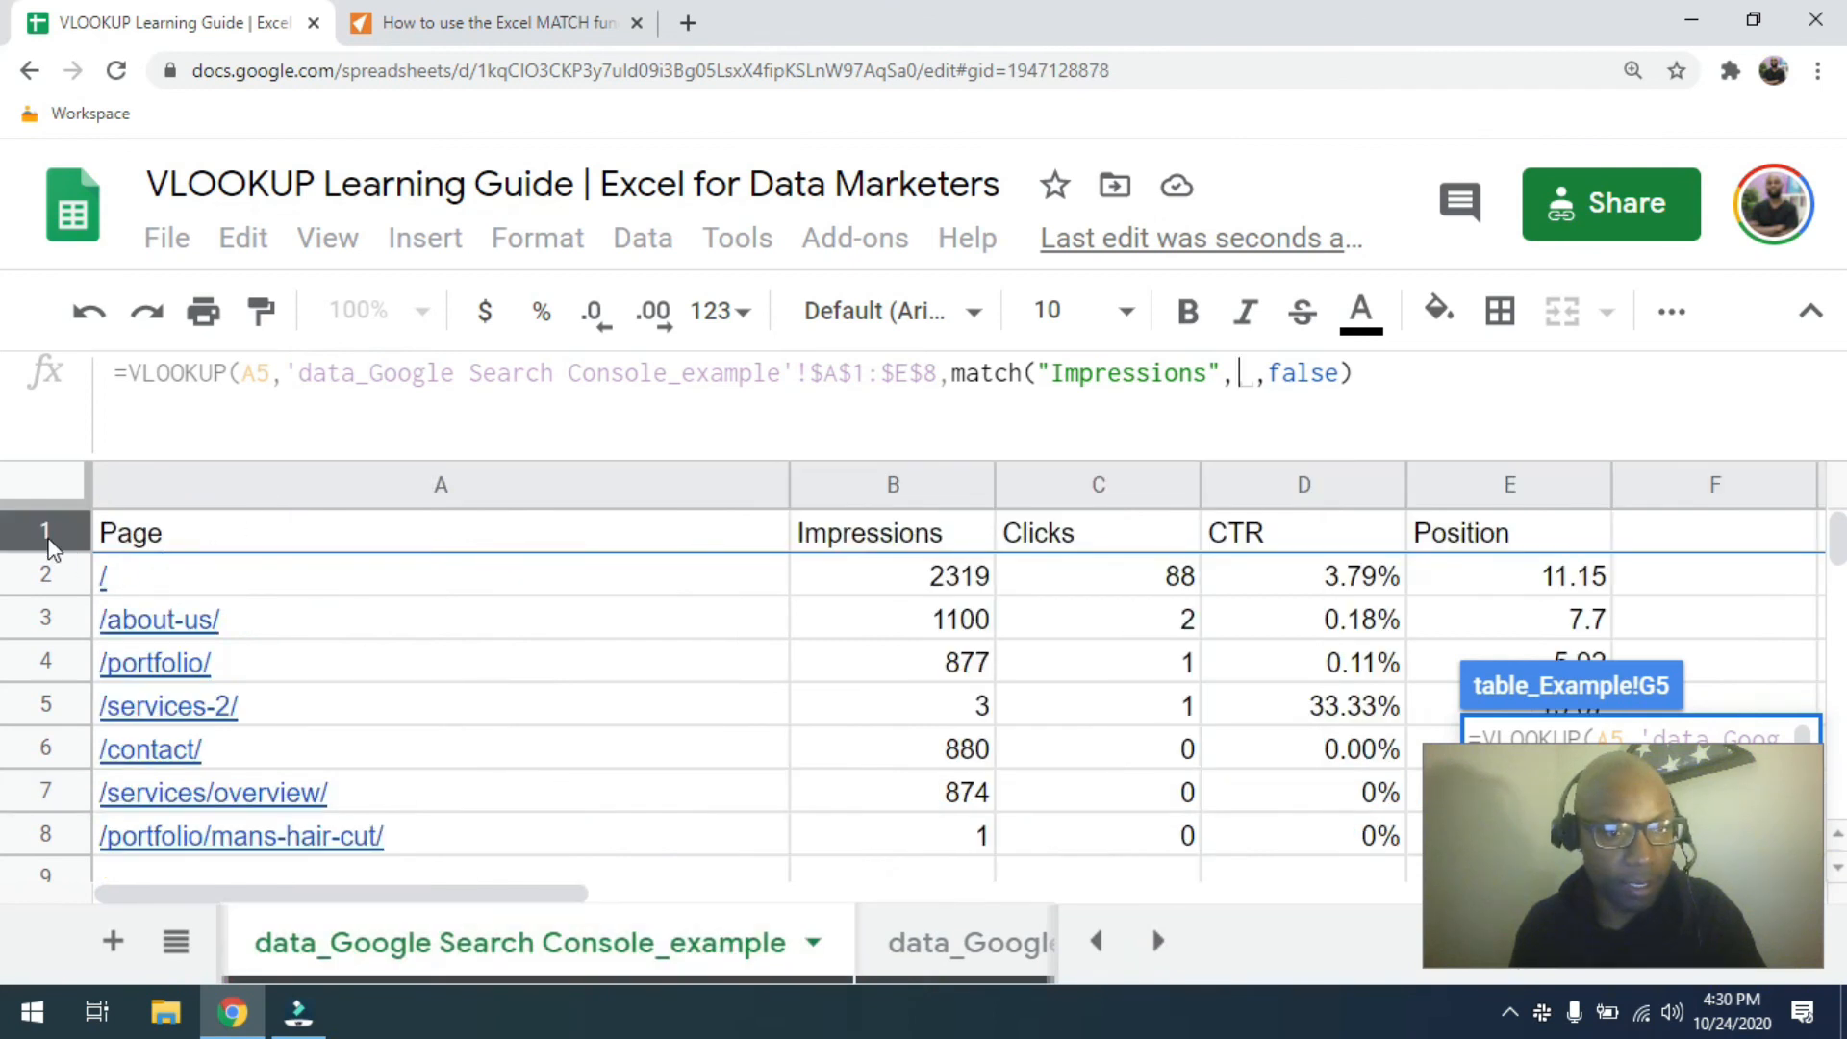
click(48, 534)
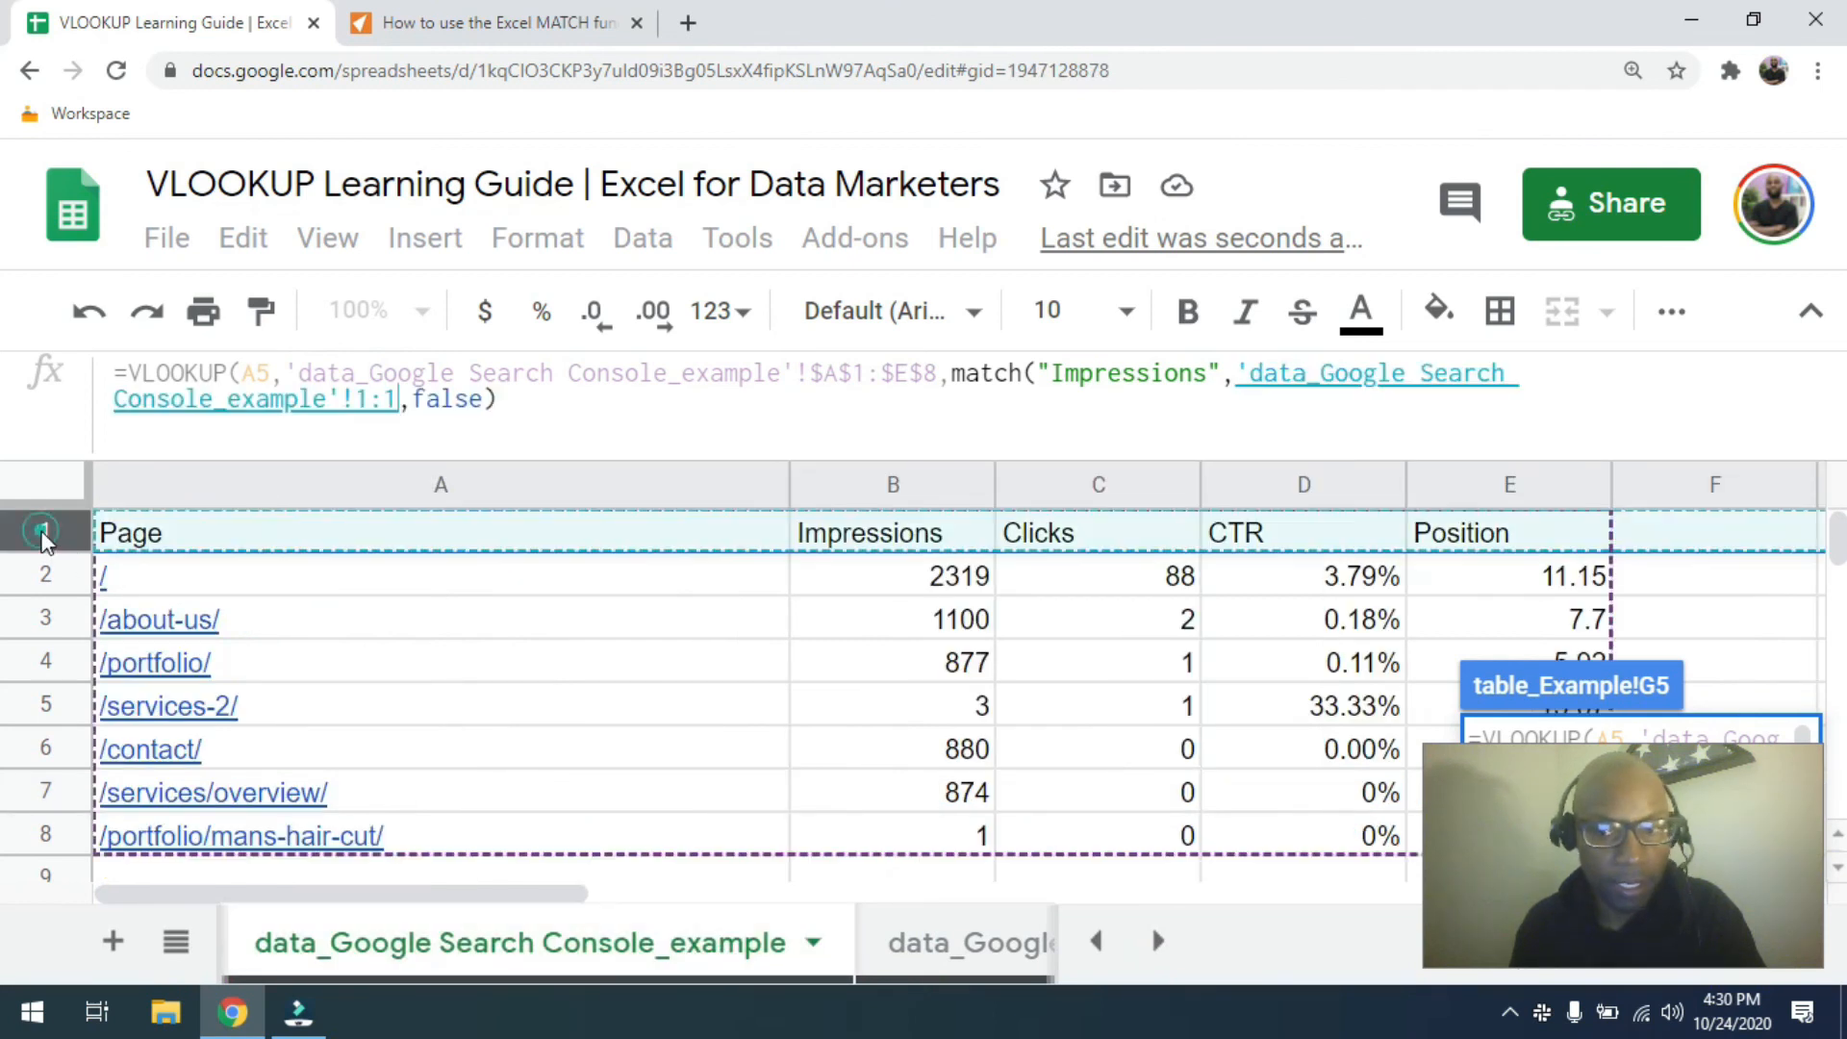
click(354, 399)
text($)
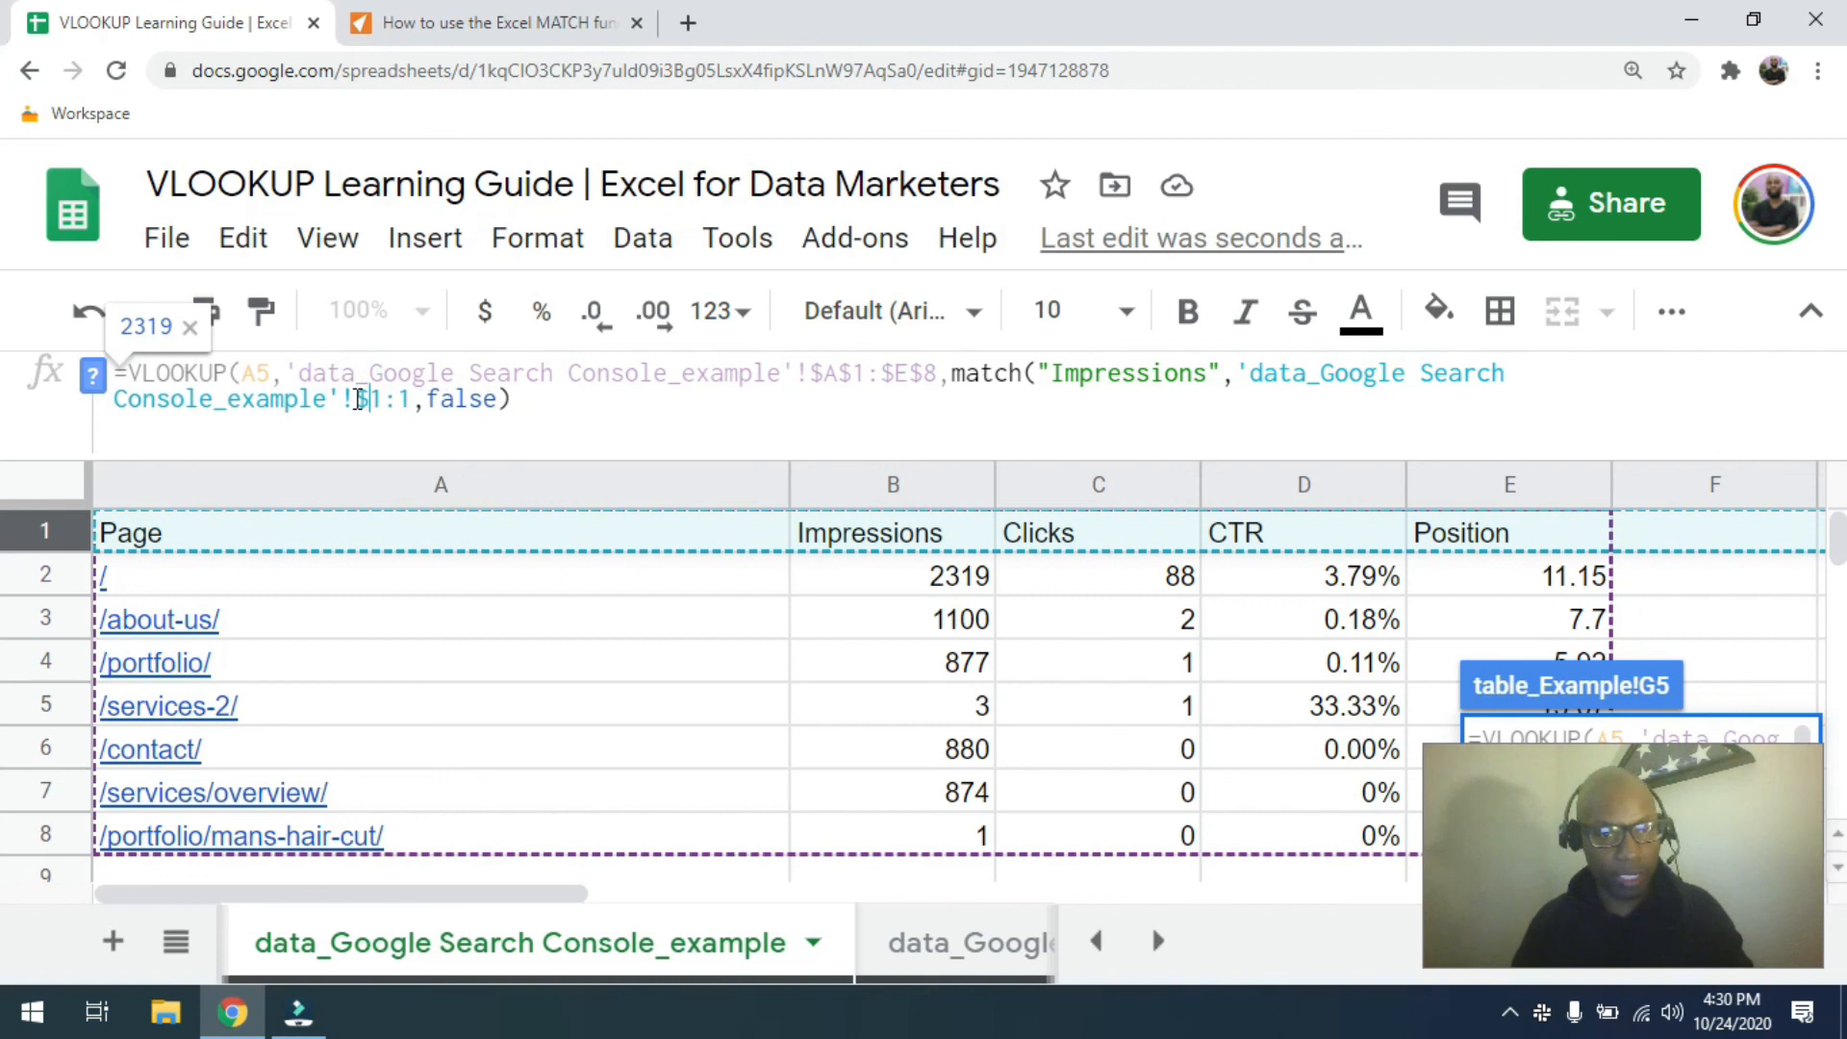
key(Right)
key(Right)
text($)
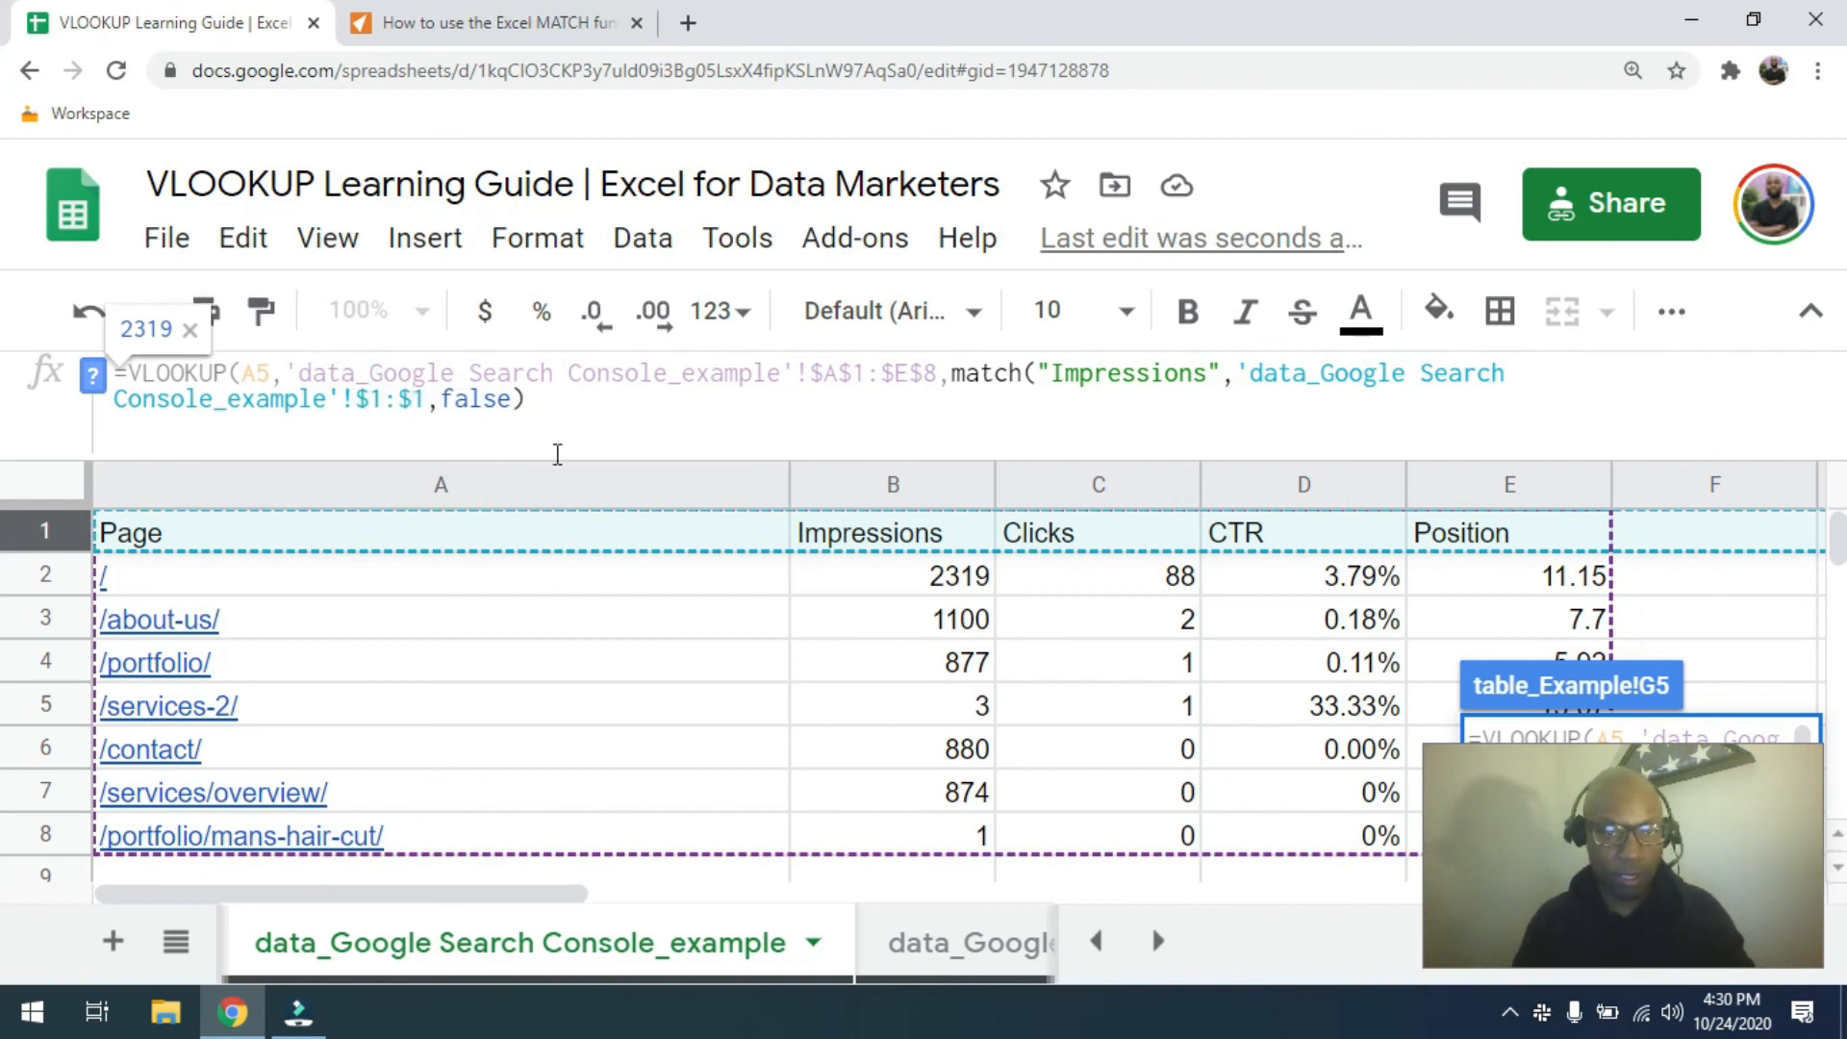
Close the MATCH function with match type 0 and commit G5's formula.
key(Right)
text(,)
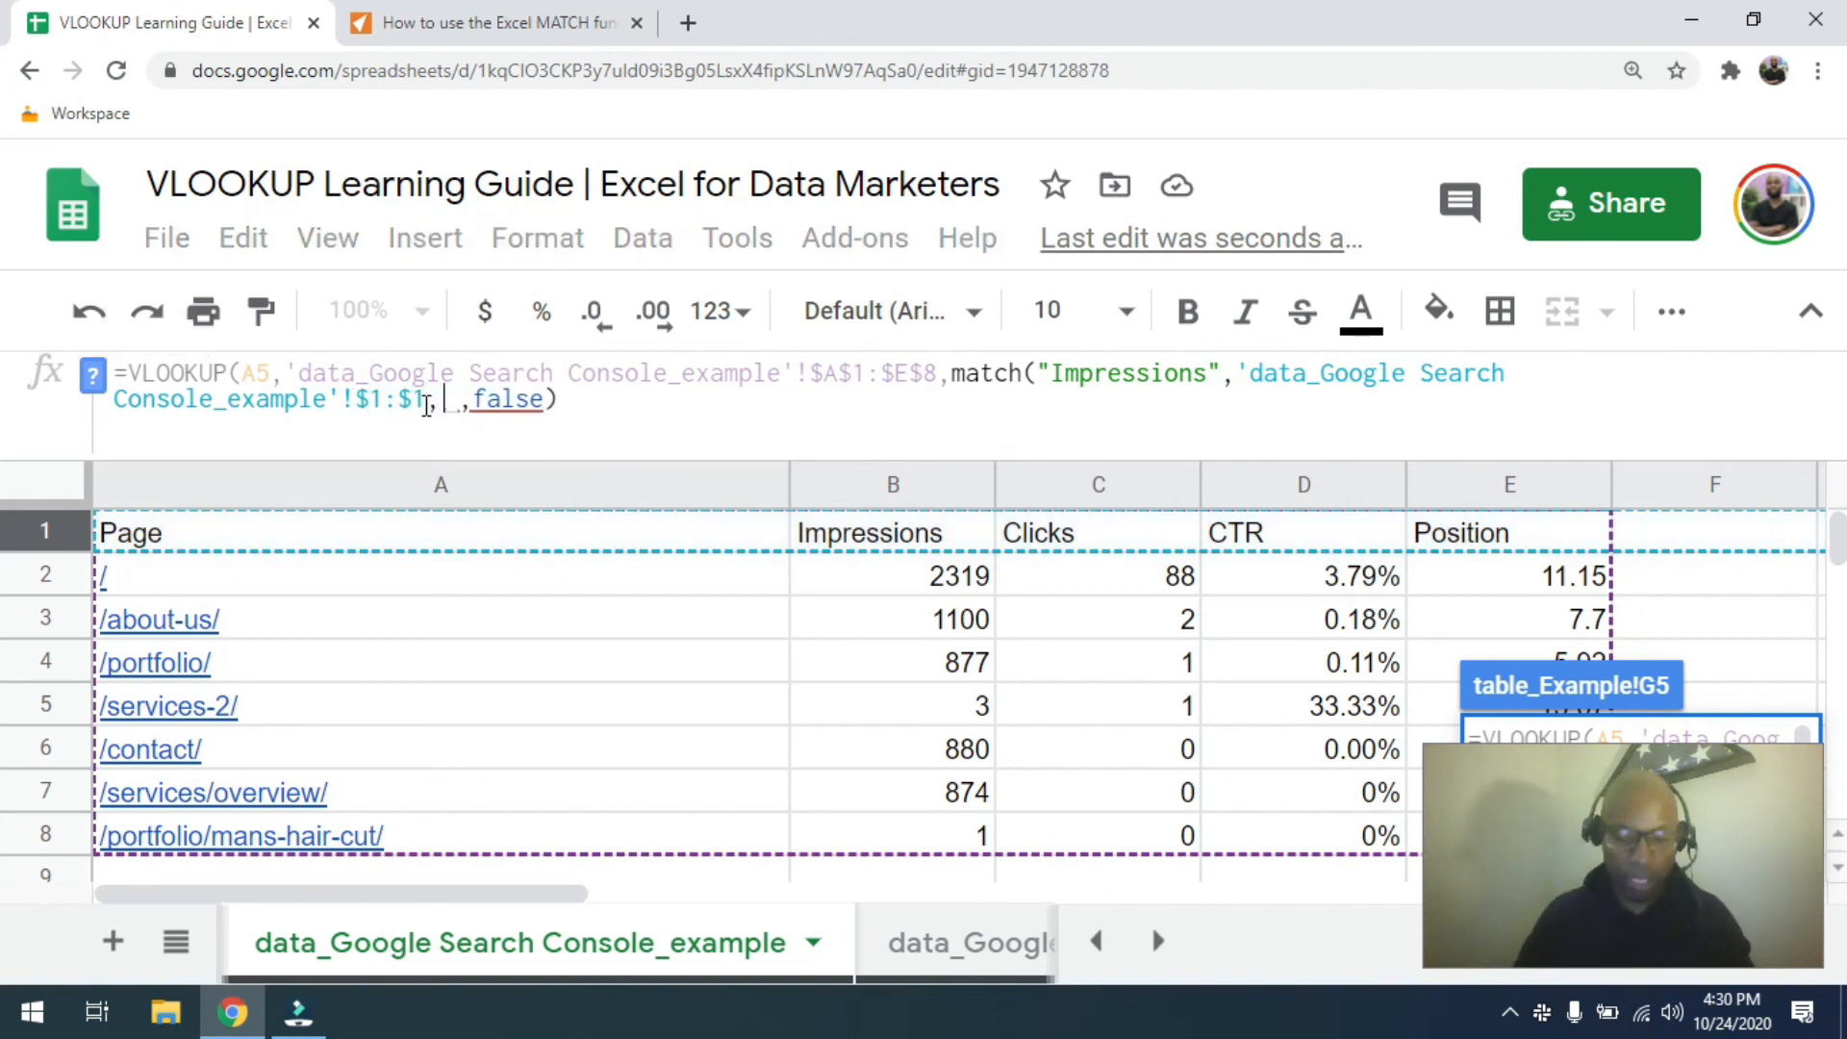
key(BackSpace)
text(0)
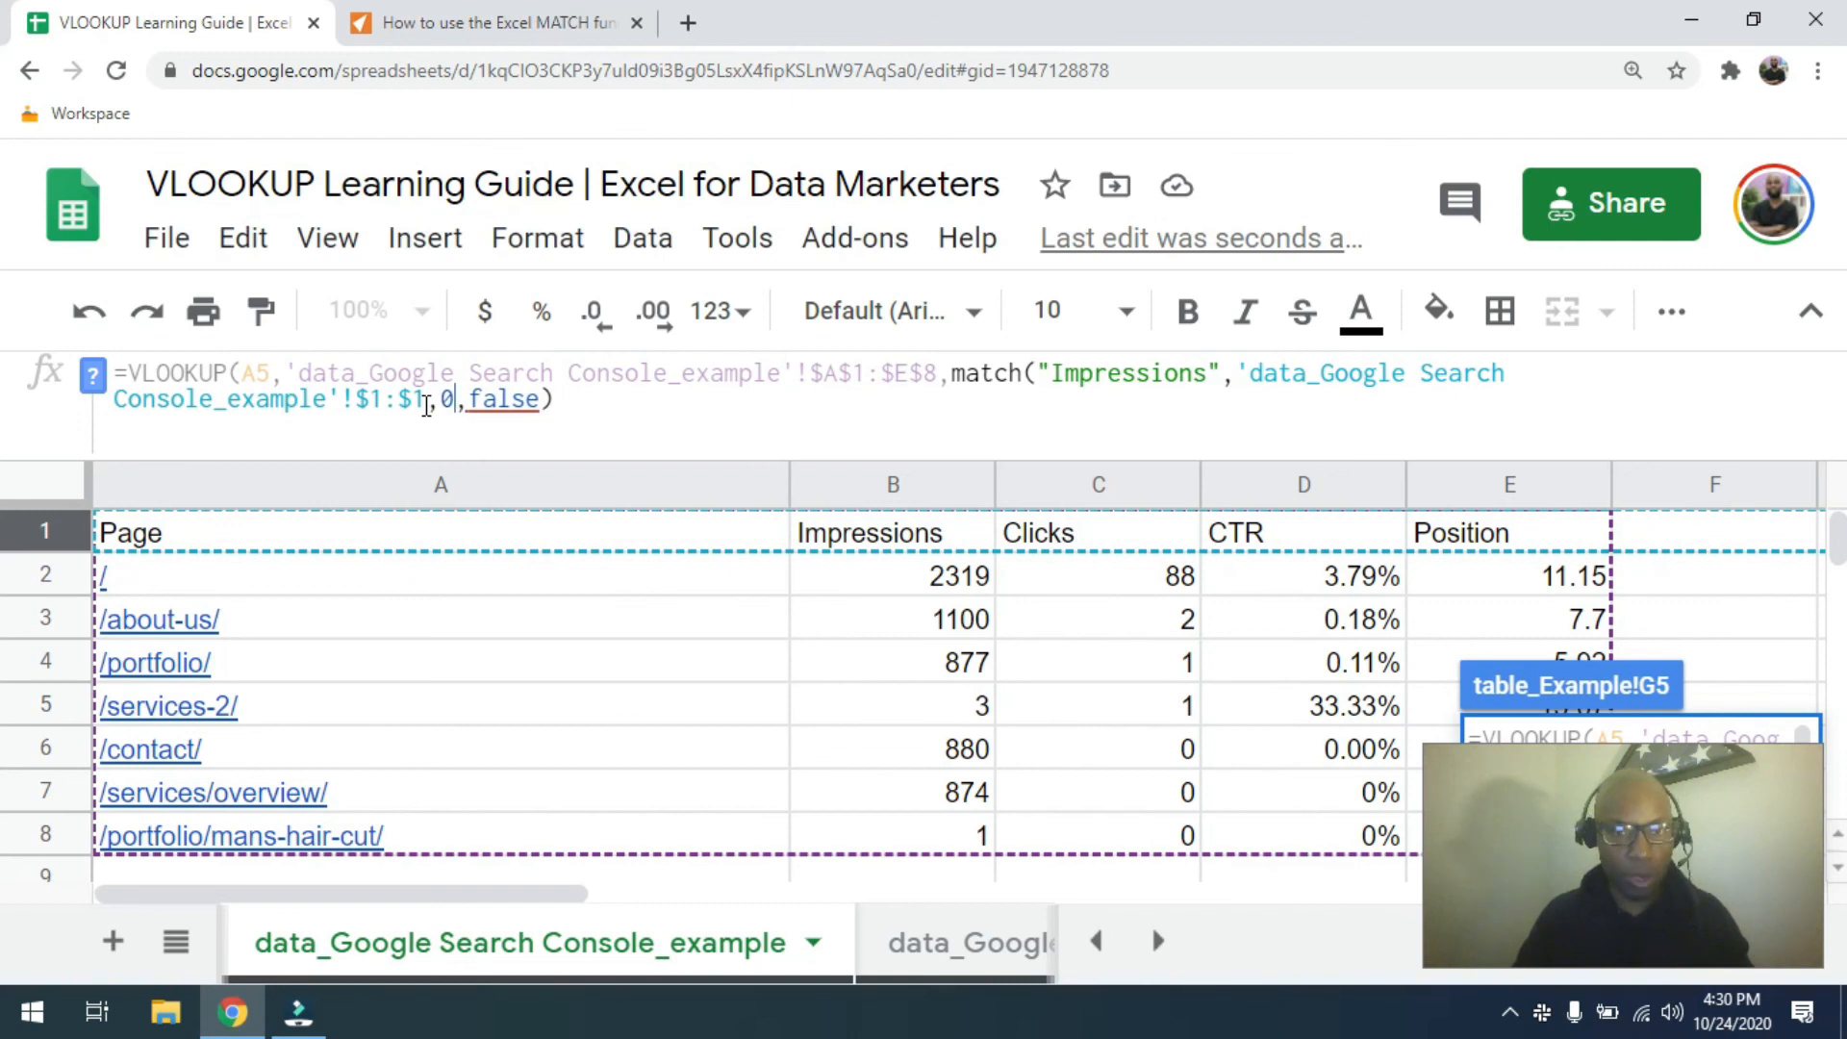
text())
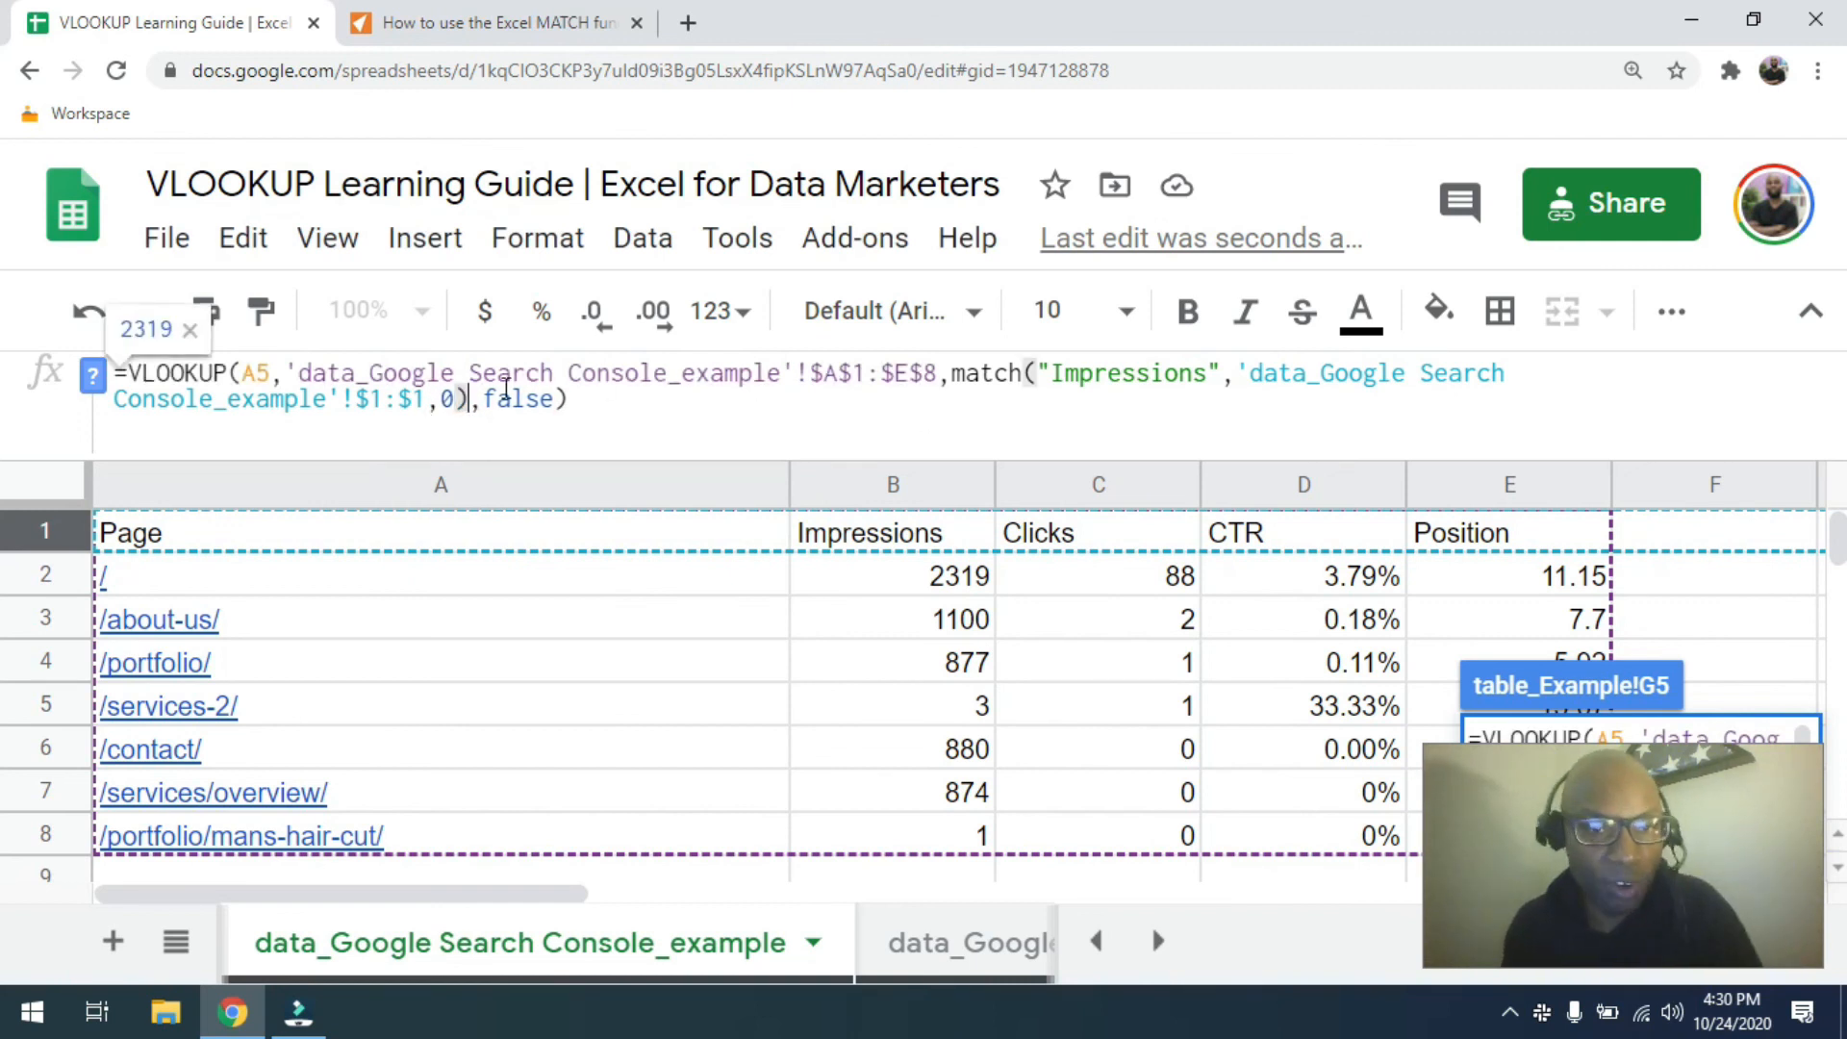
key(Return)
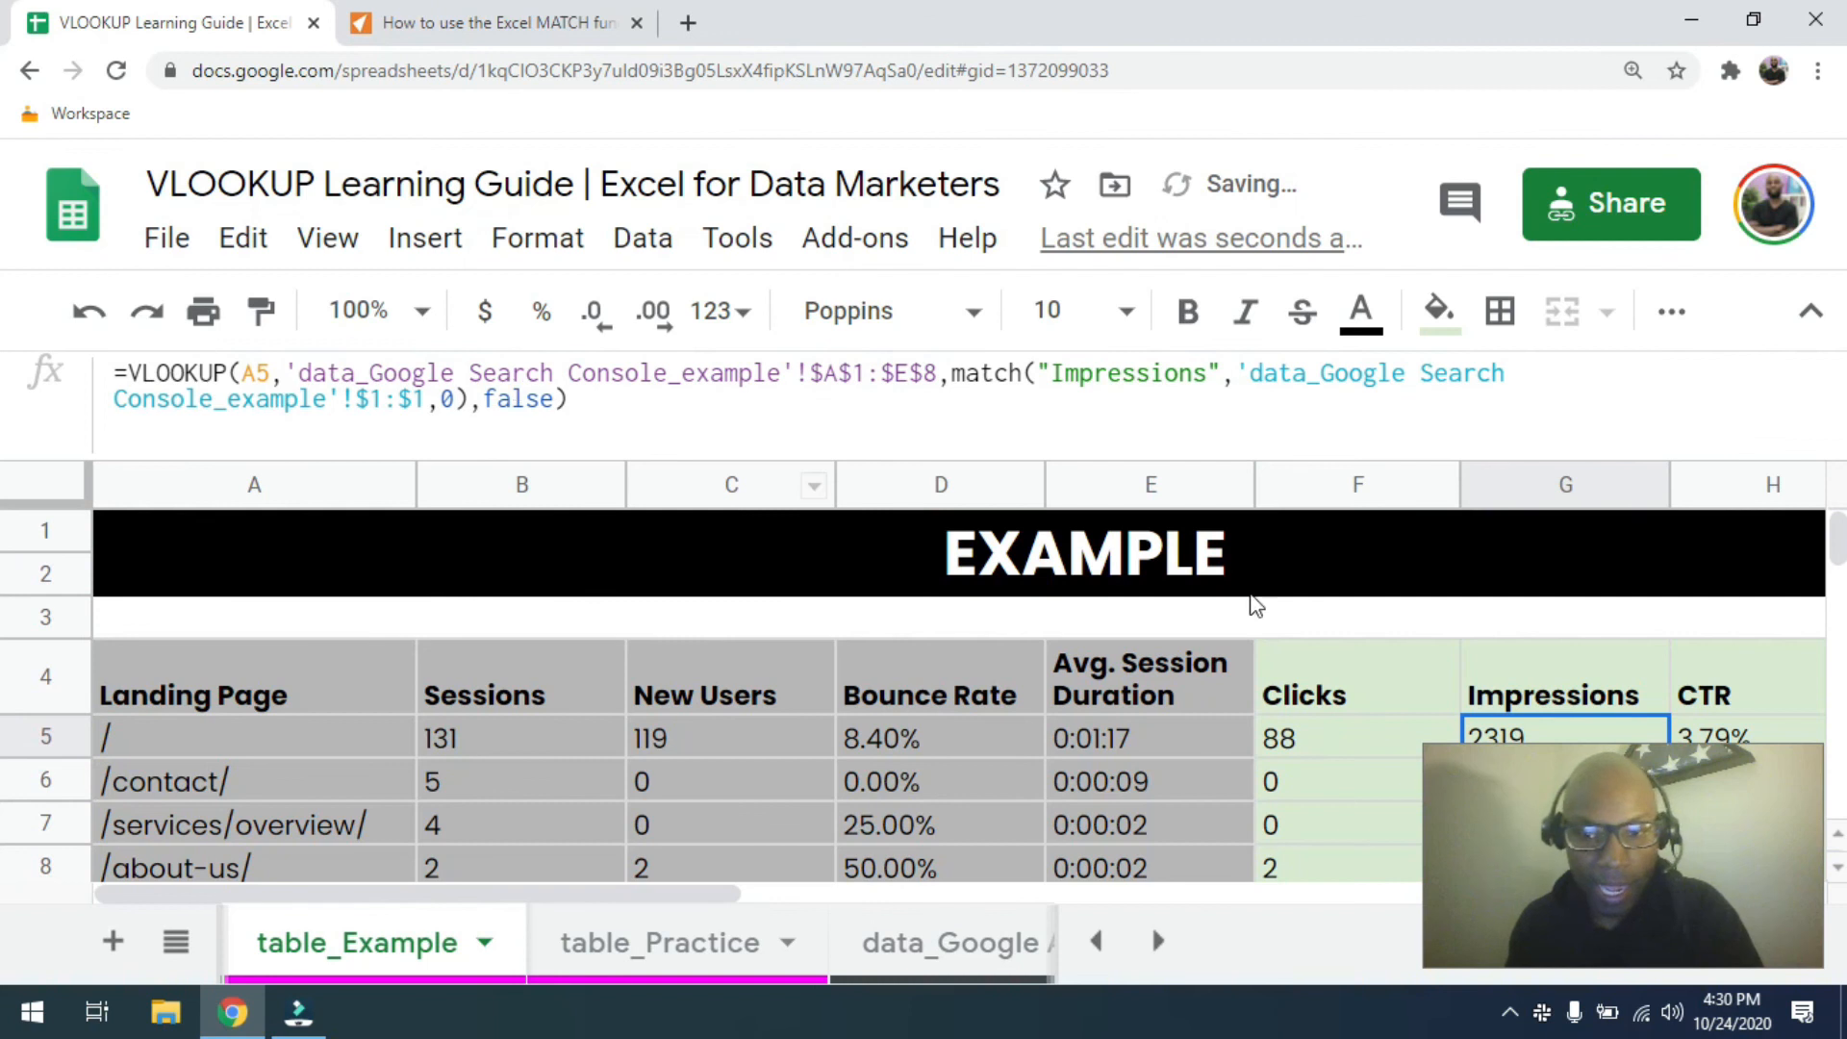
Copy G5's formula down the Impressions column through G10.
scroll(1530, 581, down, 2)
scroll(1529, 581, up, 2)
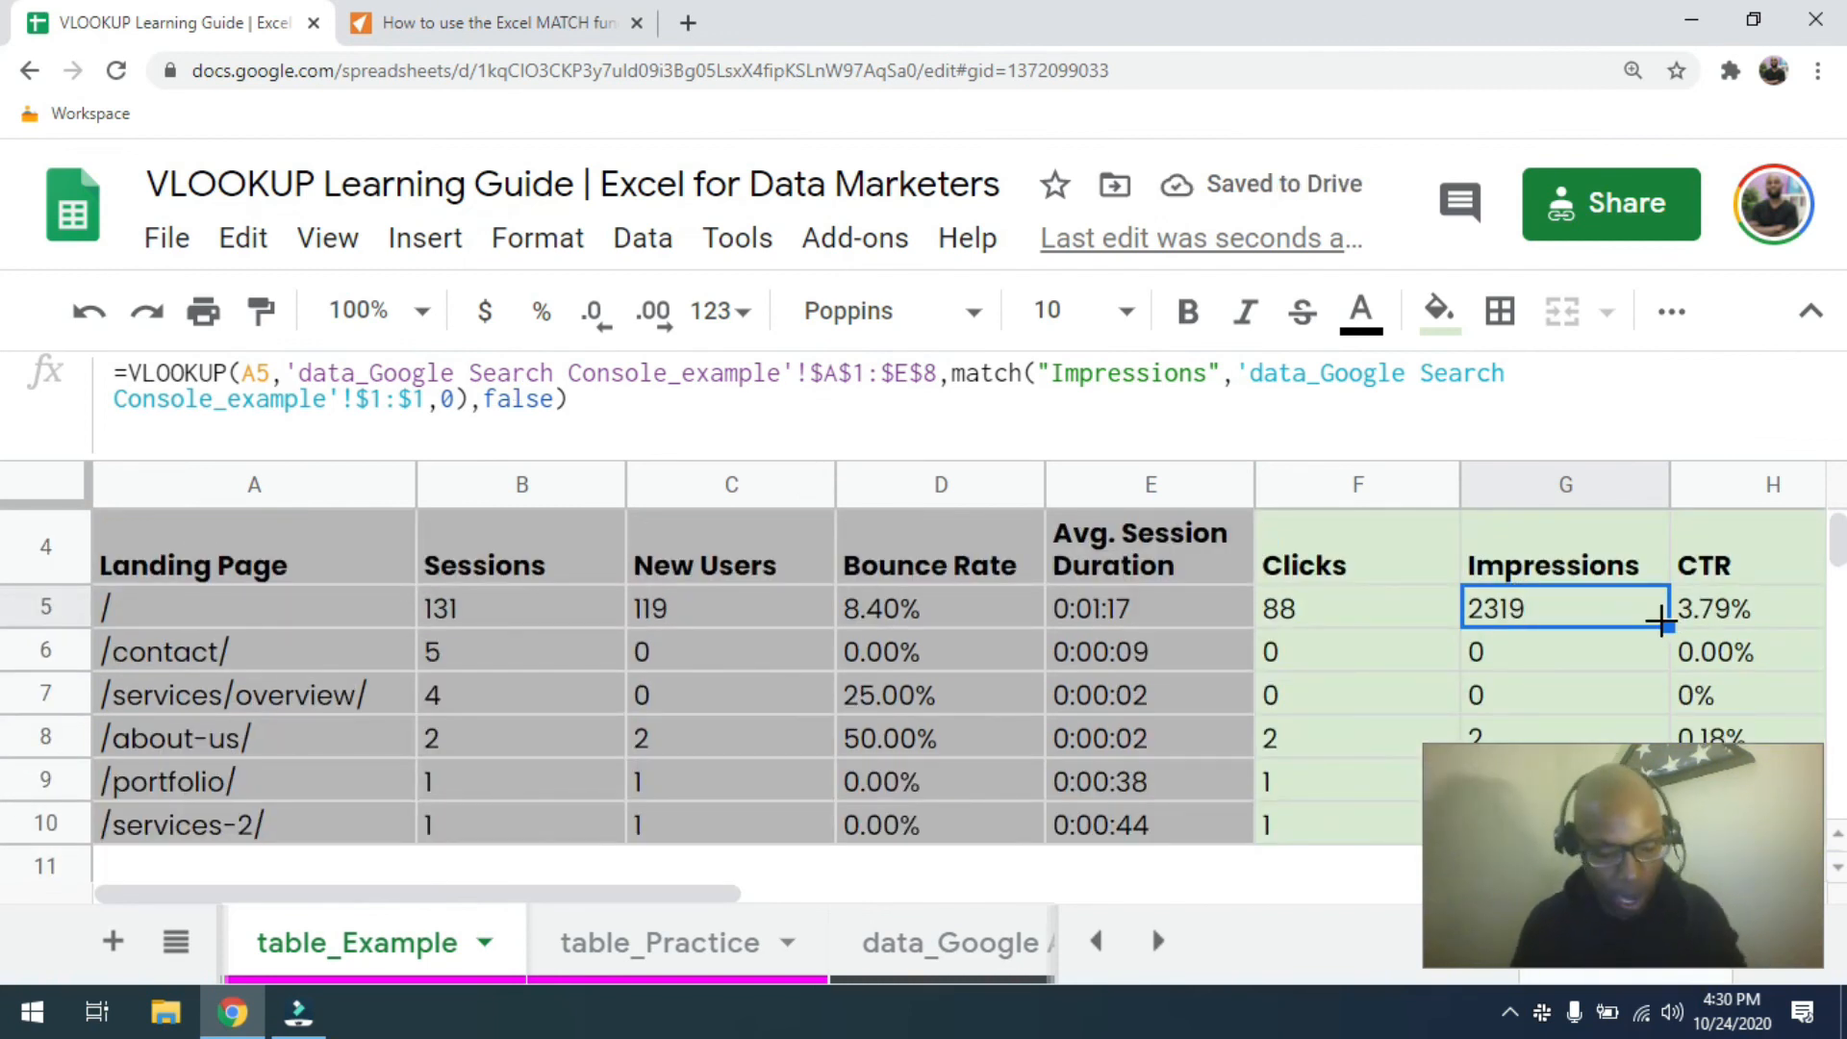
scroll(1543, 597, down, 2)
scroll(1541, 602, up, 2)
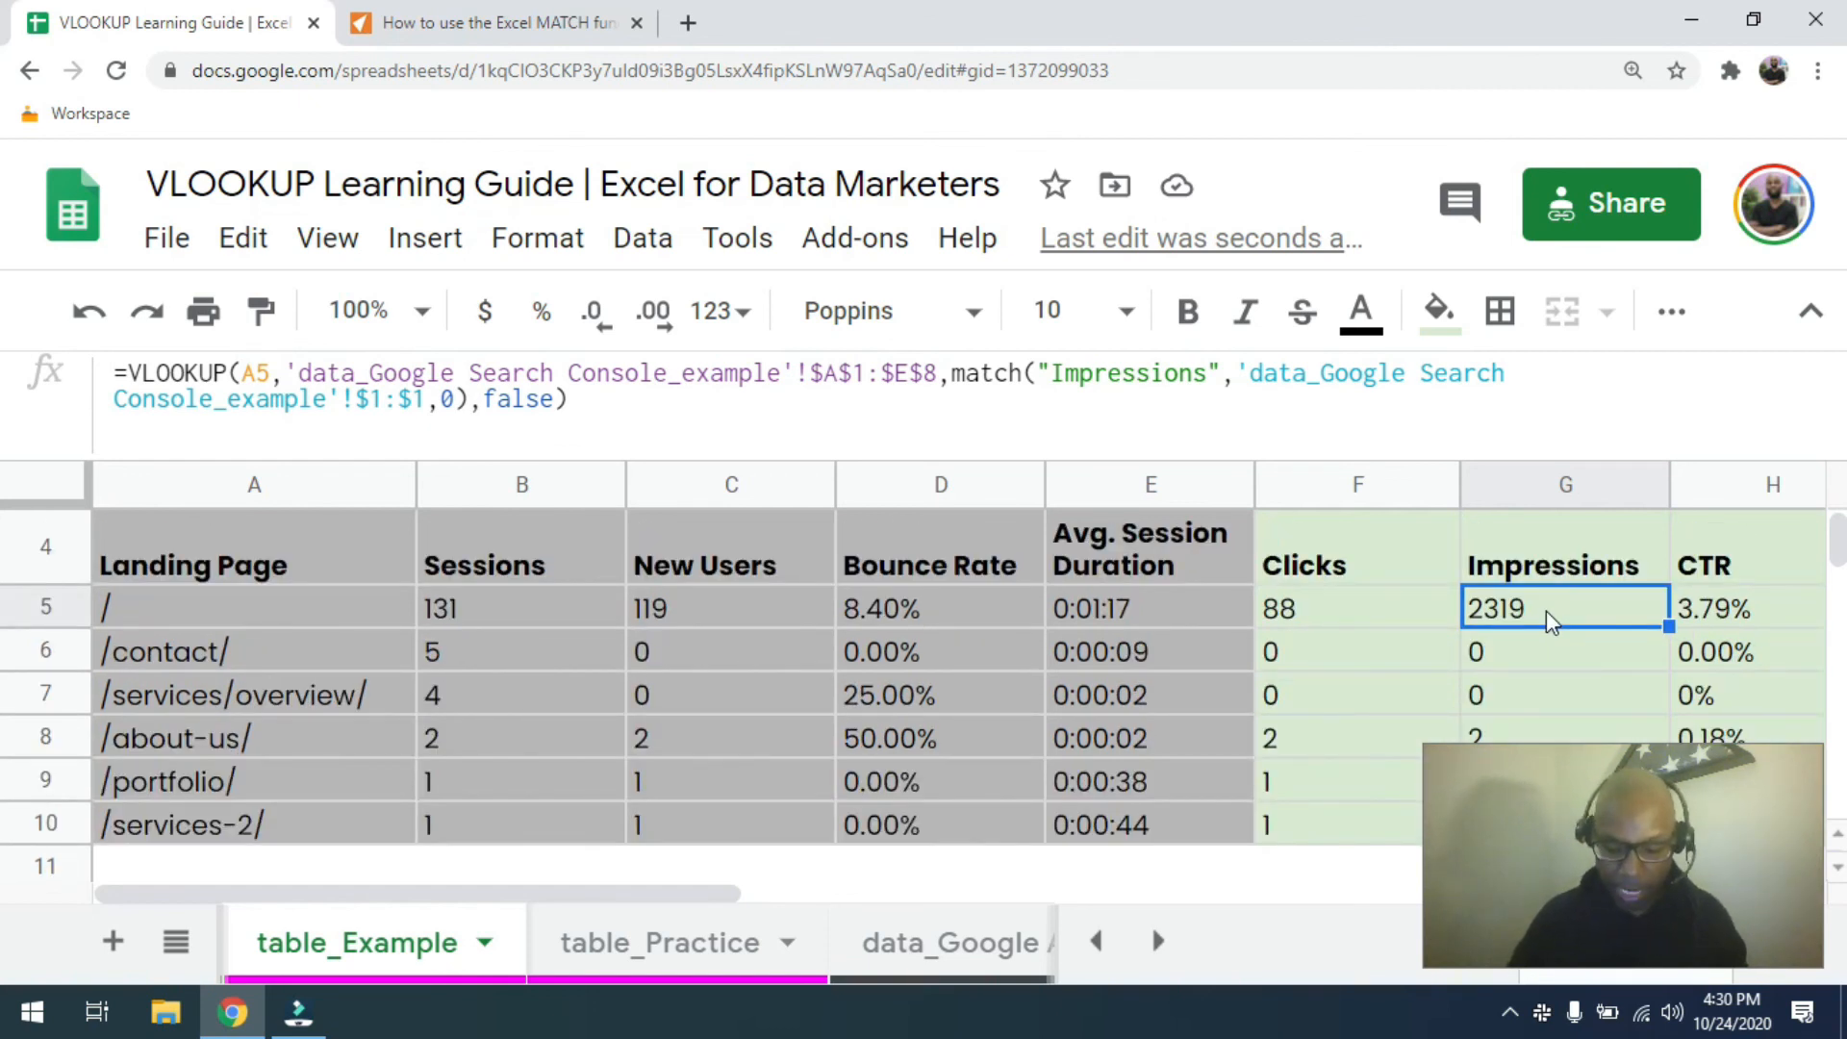
key(ctrl+0)
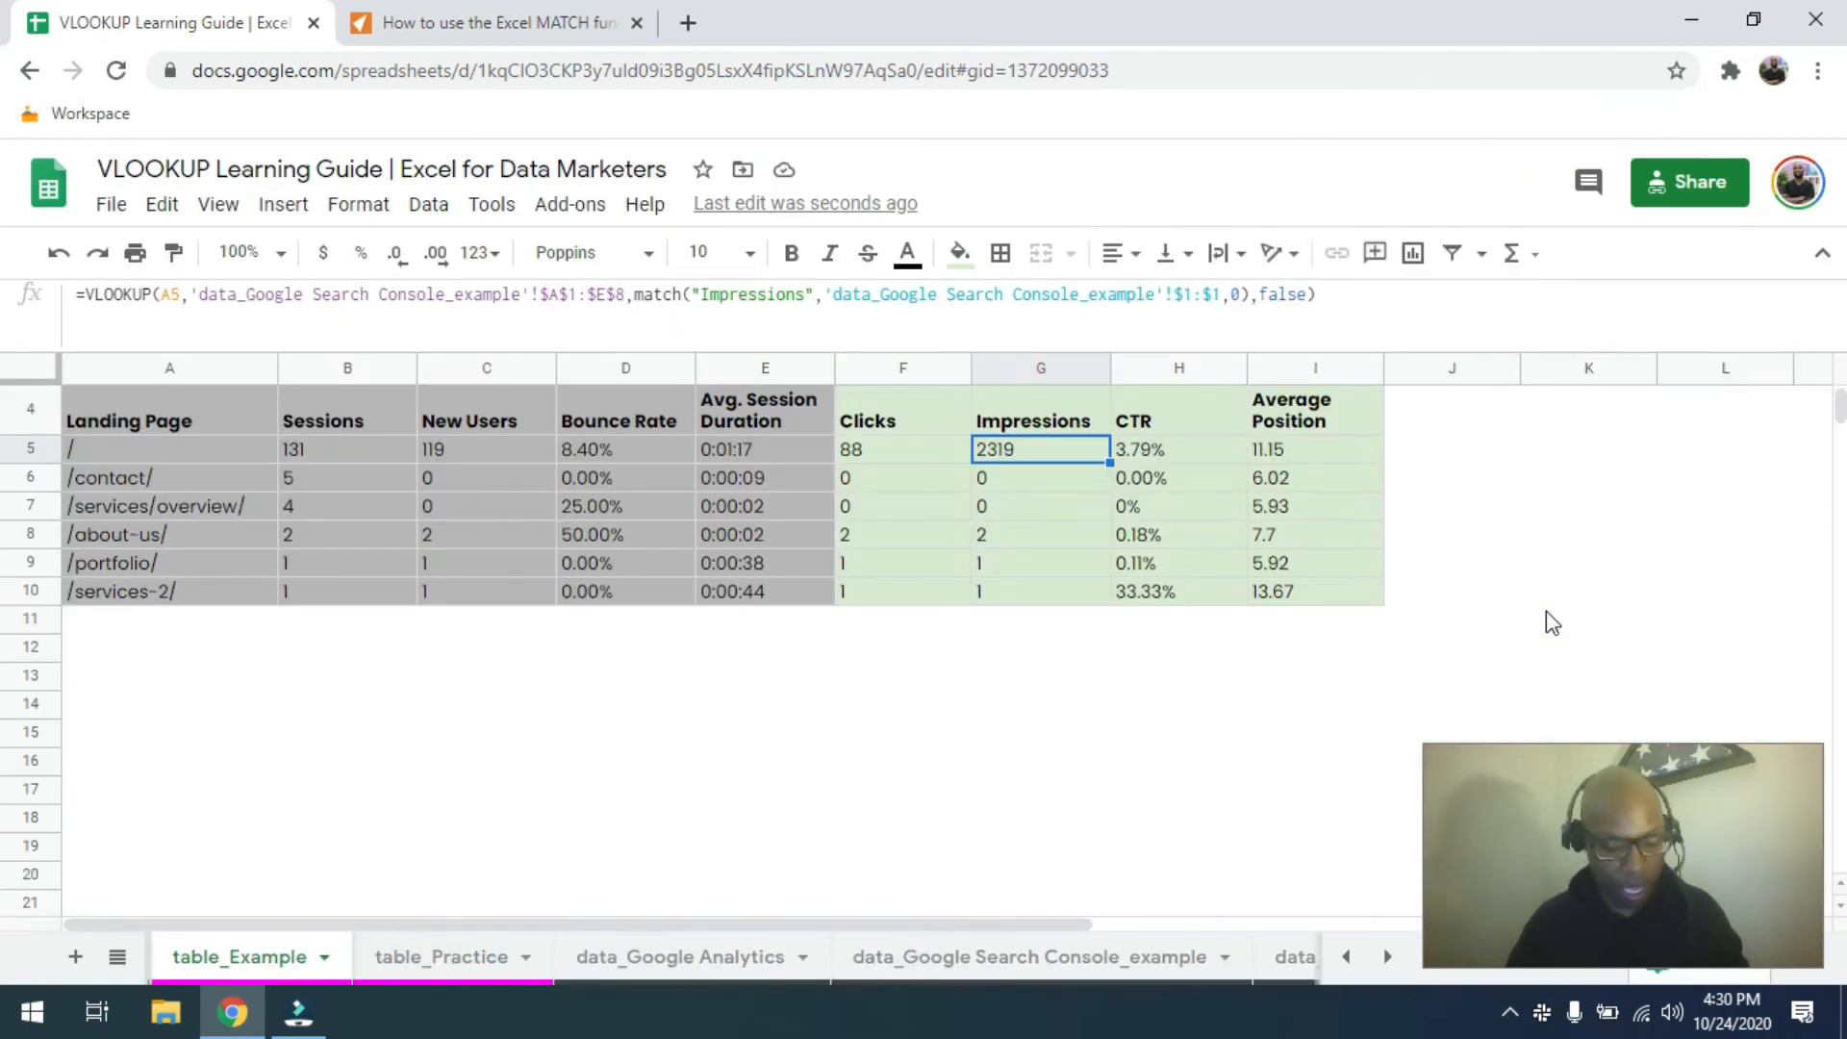
key(shift+Down)
key(shift+Down)
key(shift+Down)
key(shift+Down)
key(shift+Down)
key(ctrl+v)
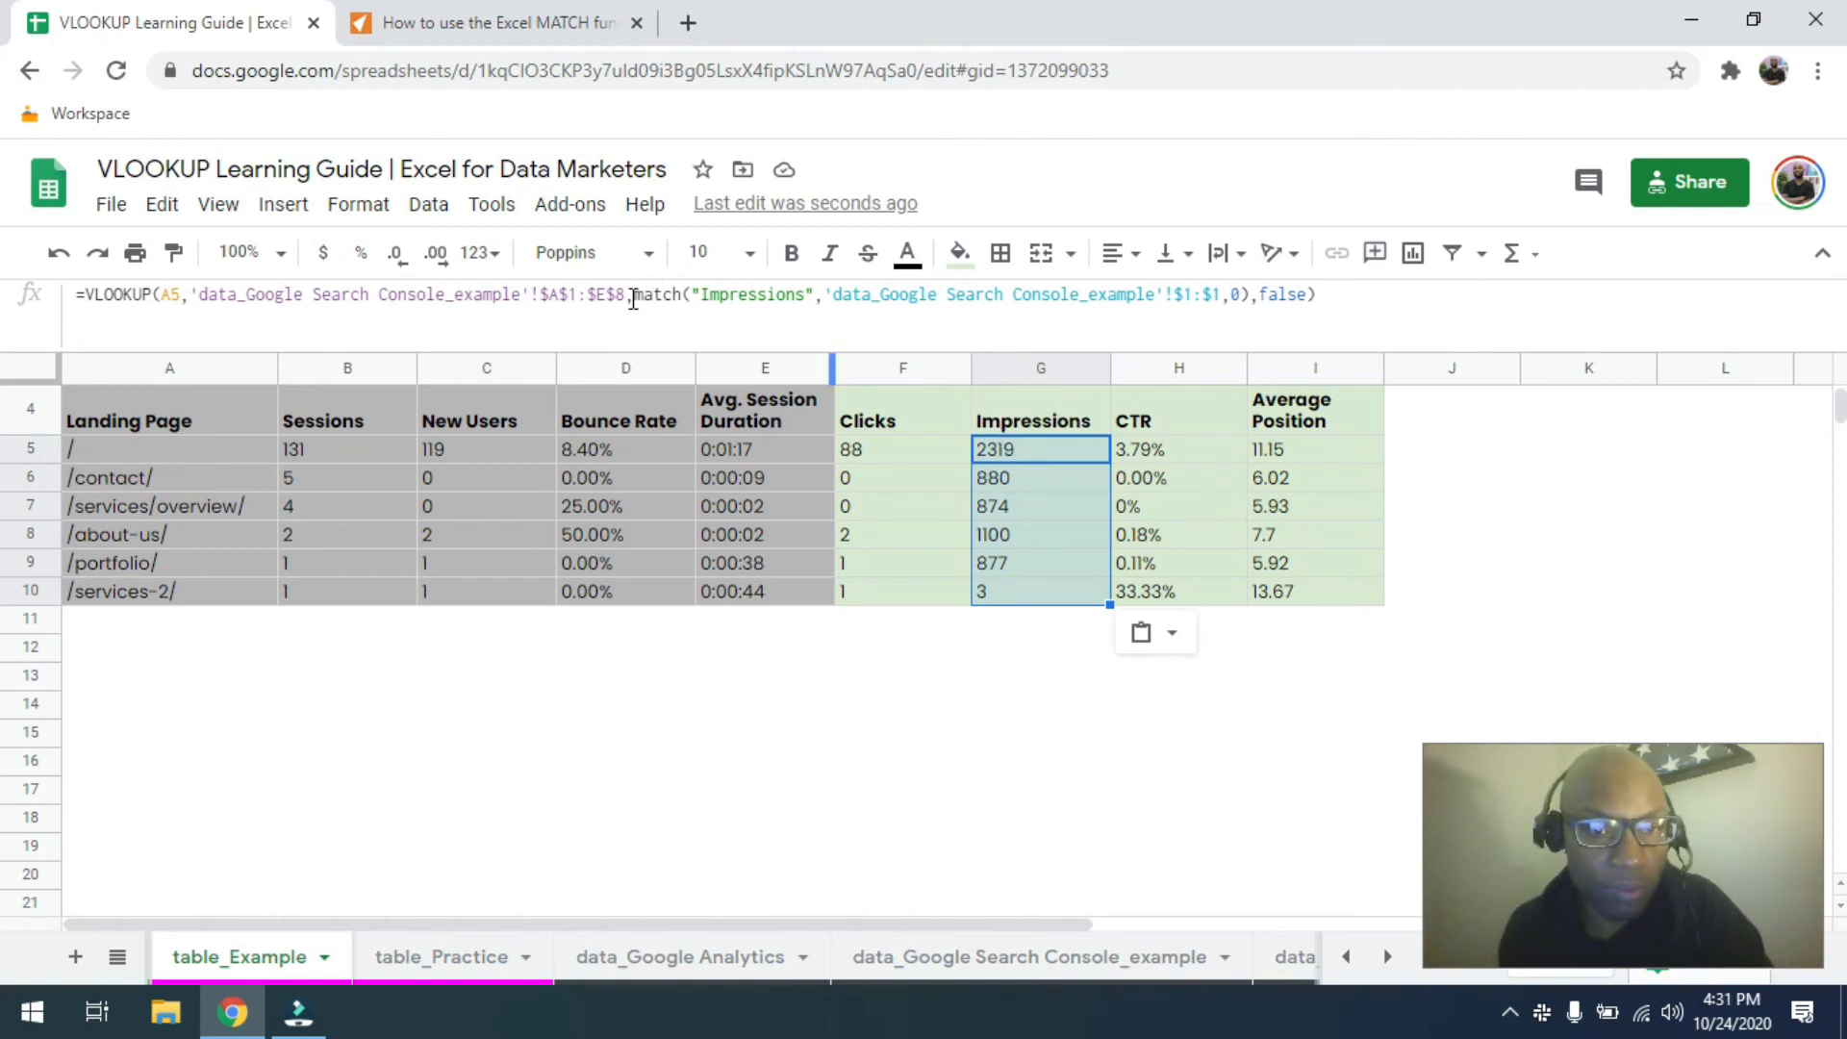
Copy the MATCH function out of G5's formula and enter it as a standalone formula in G12.
drag(633, 299, 1250, 299)
key(ctrl+c)
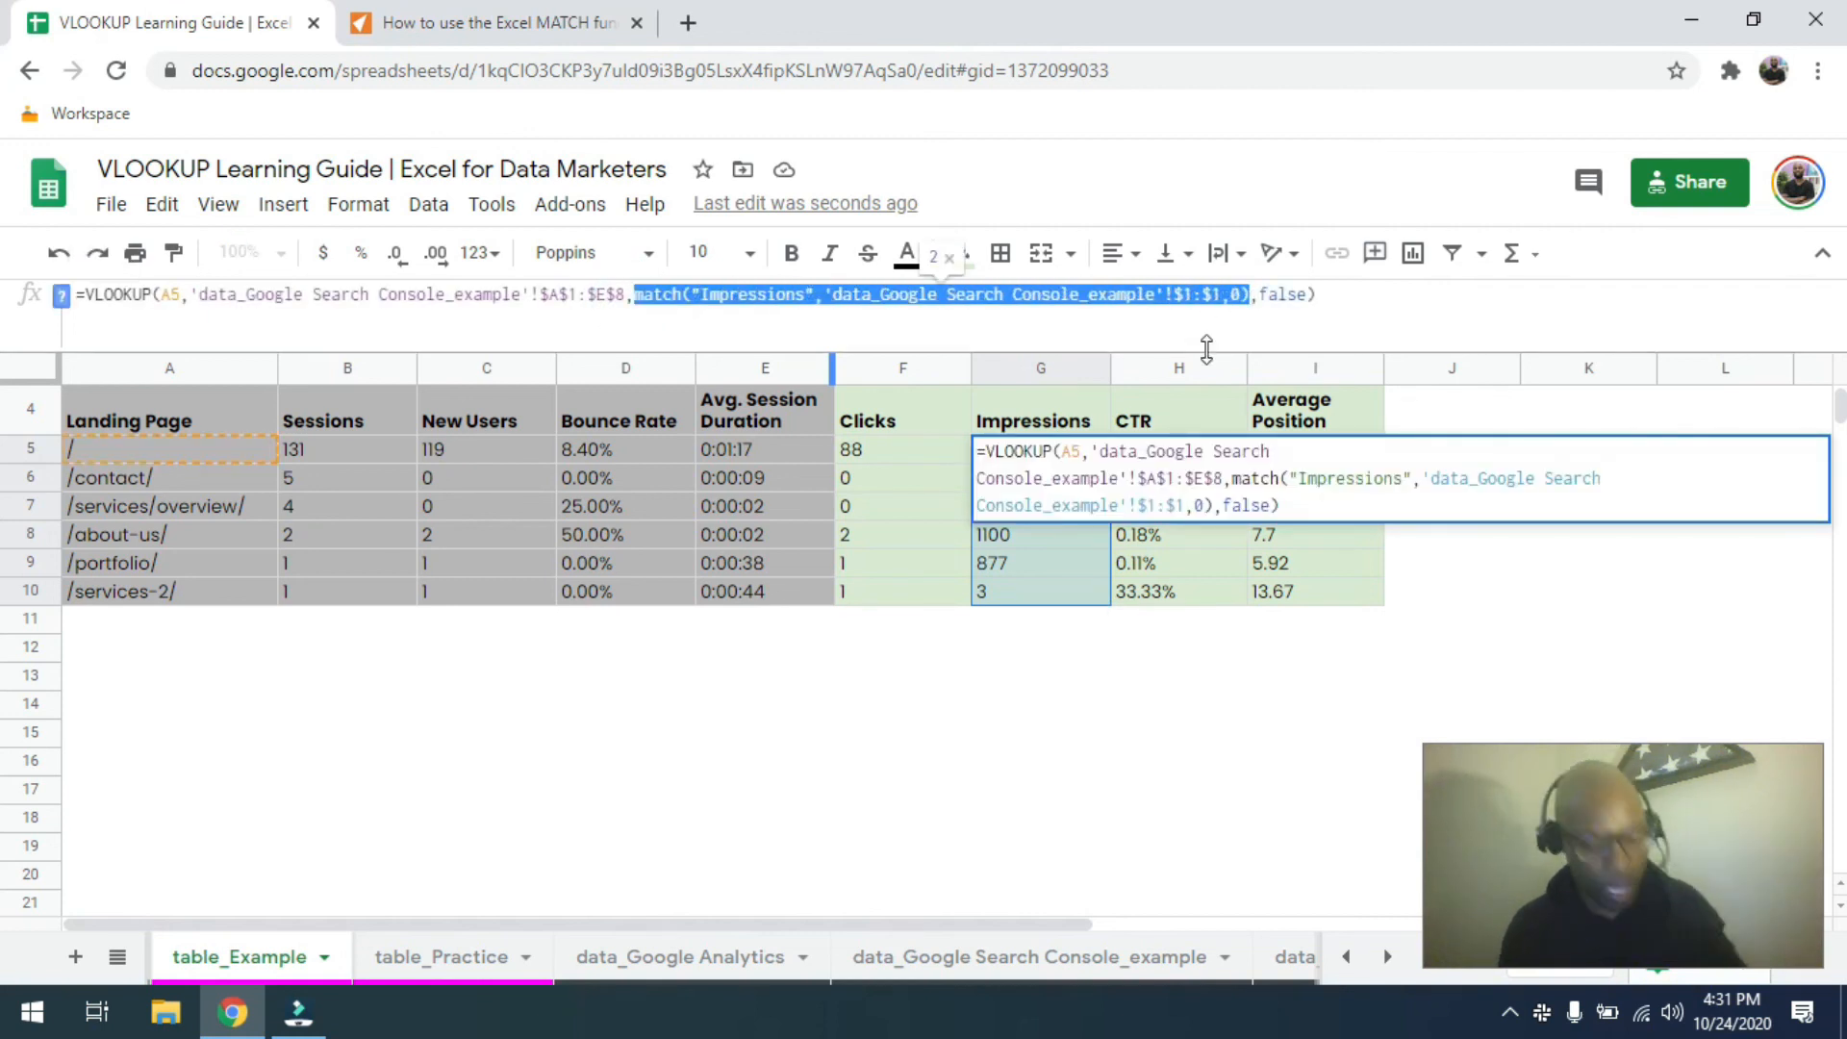
key(Escape)
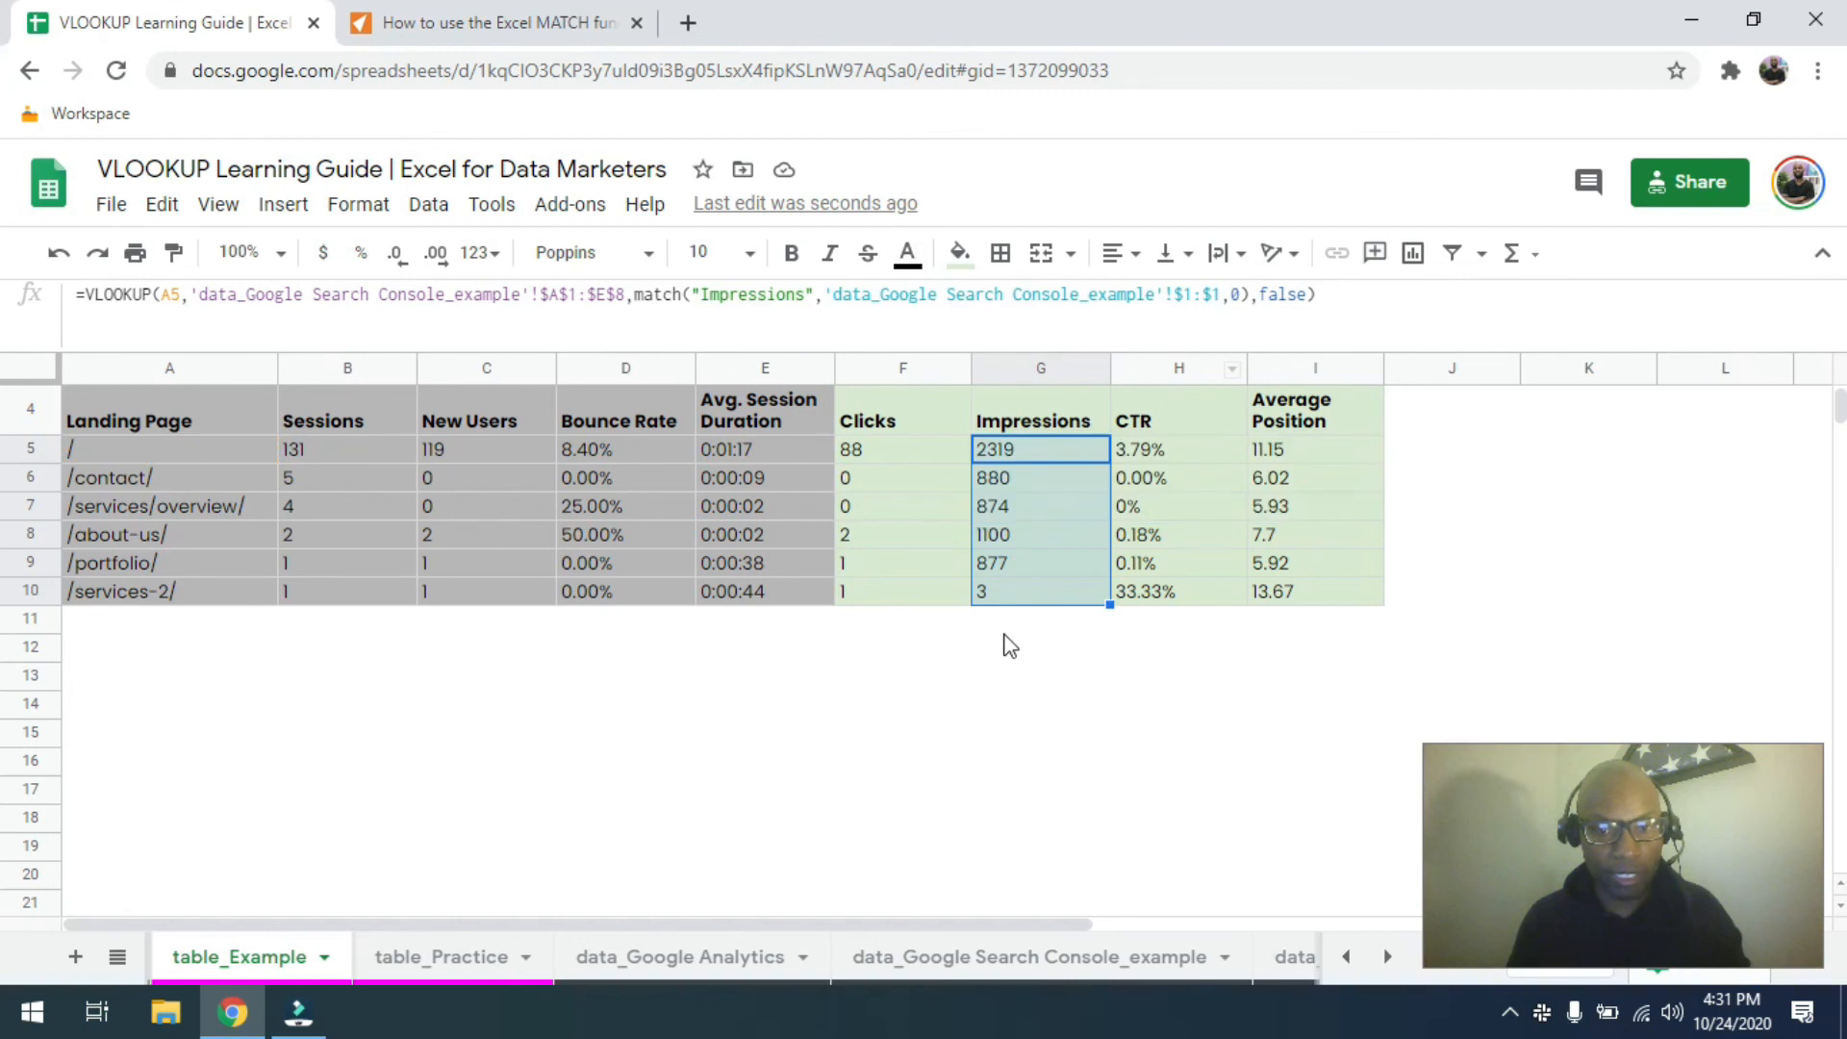
click(1003, 652)
text(=)
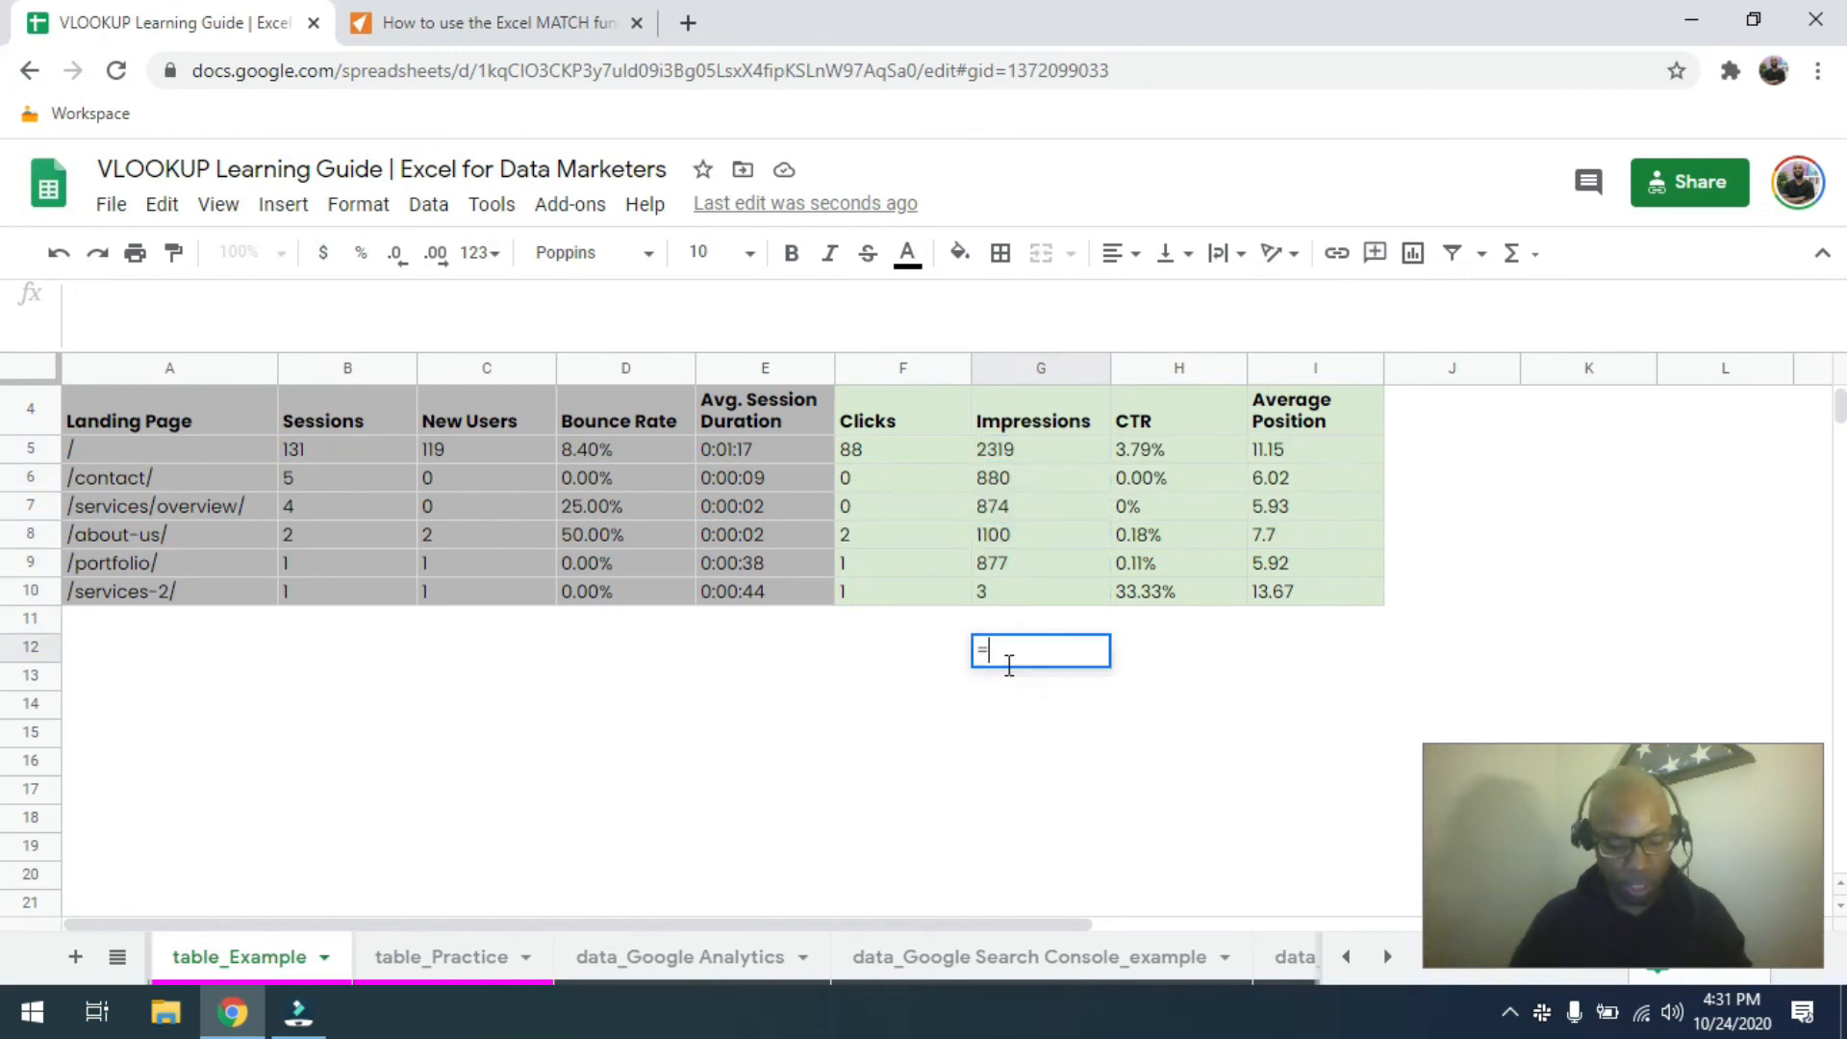
key(ctrl+v)
key(Return)
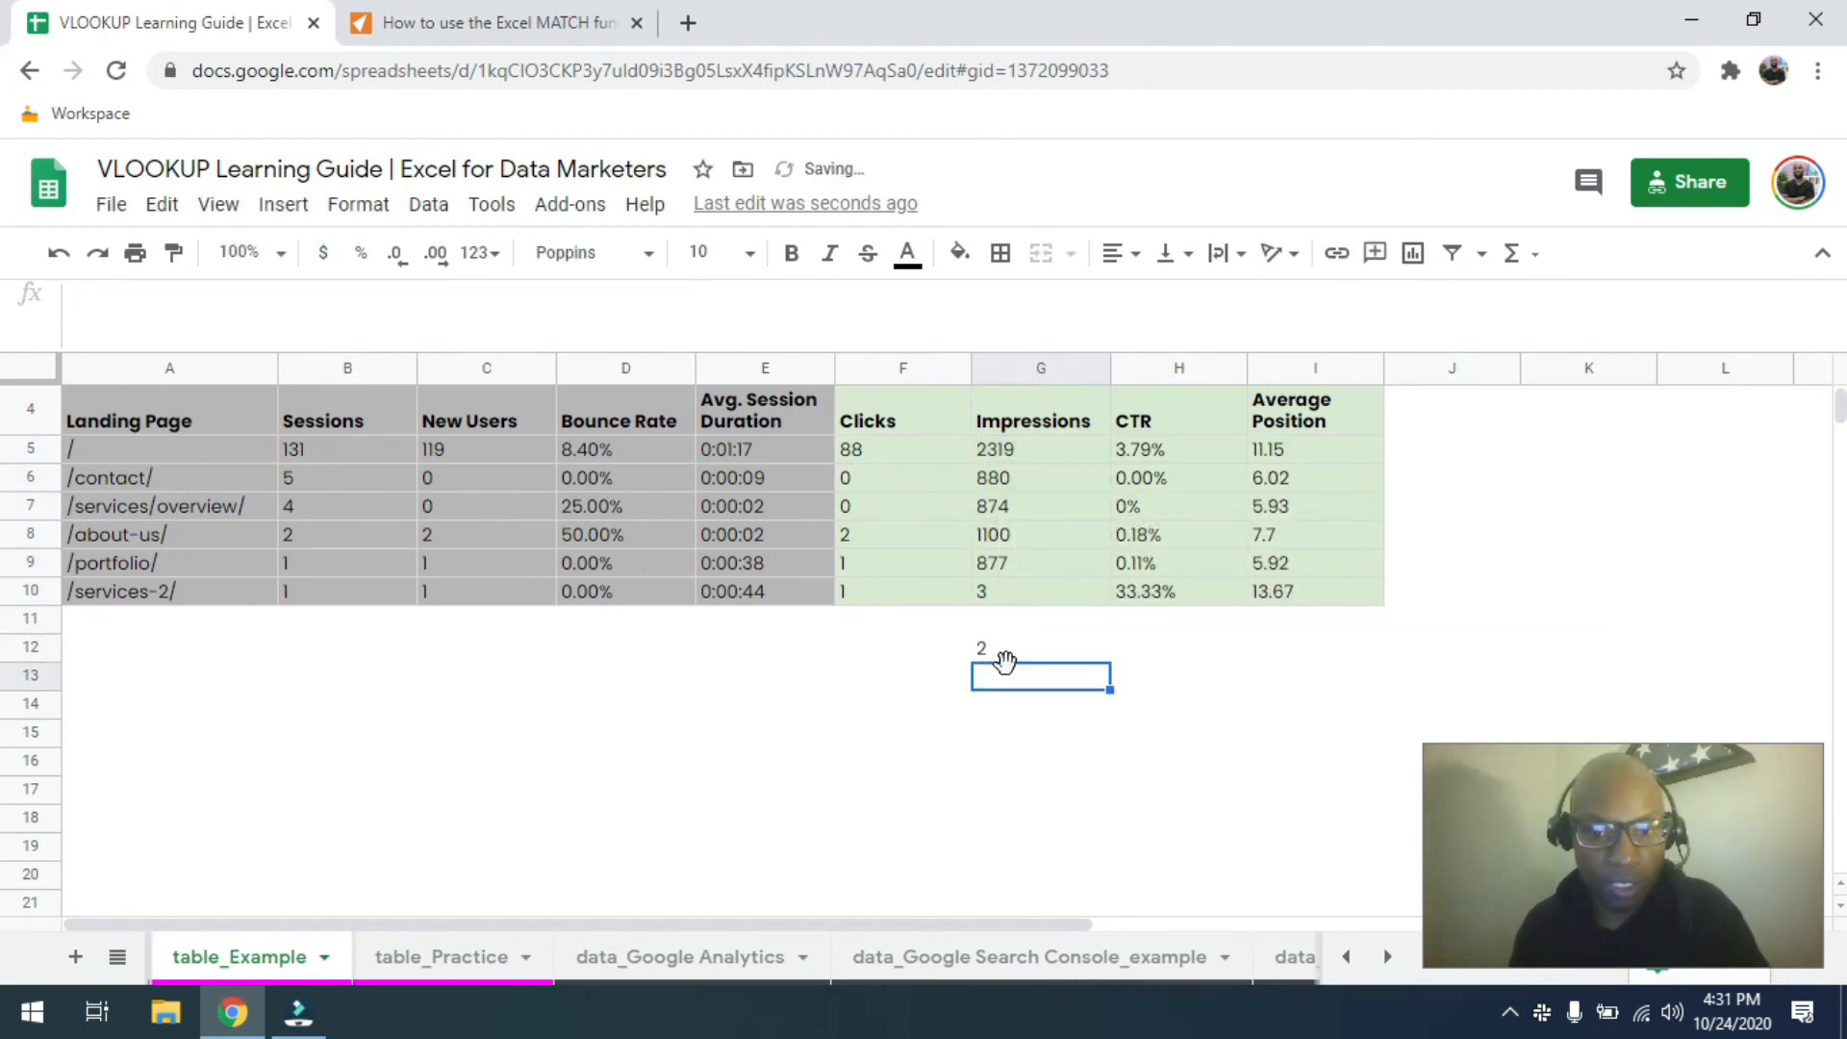
click(990, 652)
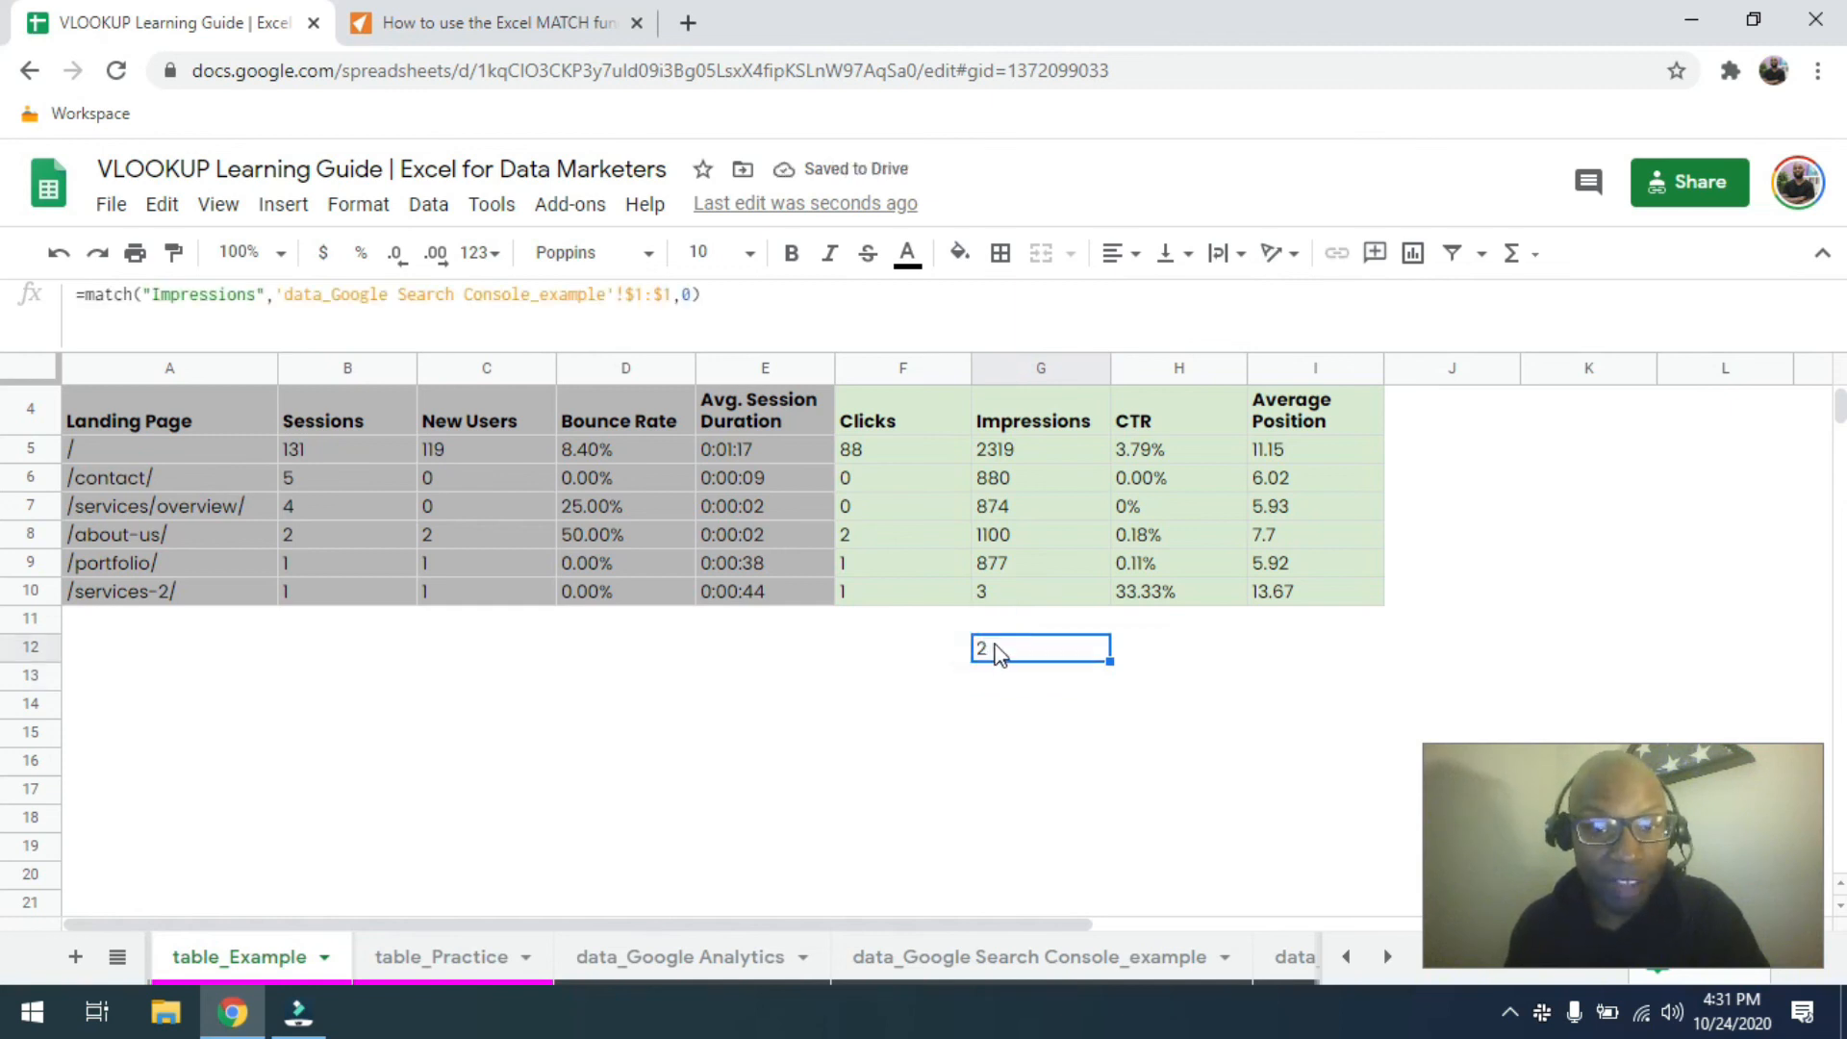
Examine the MATCH portion of G5's VLOOKUP formula and leave the cell without editing it.
click(1007, 450)
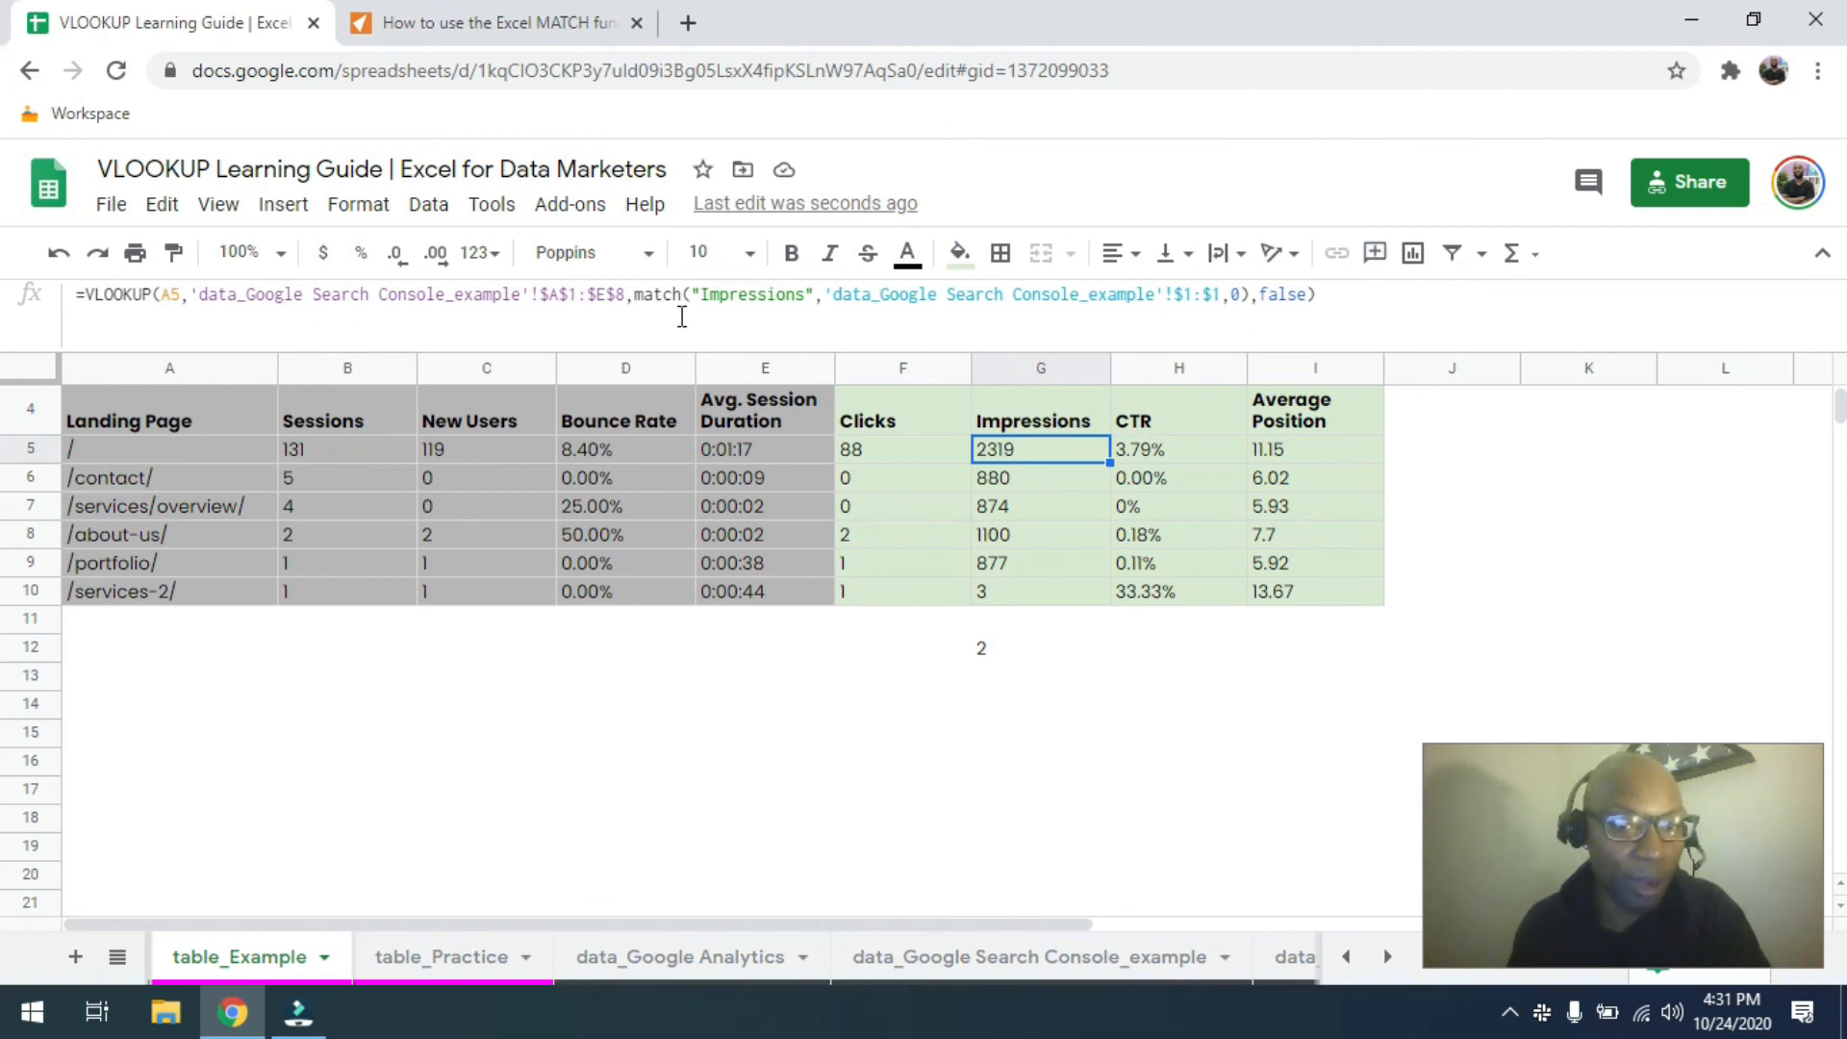
drag(1249, 295, 634, 292)
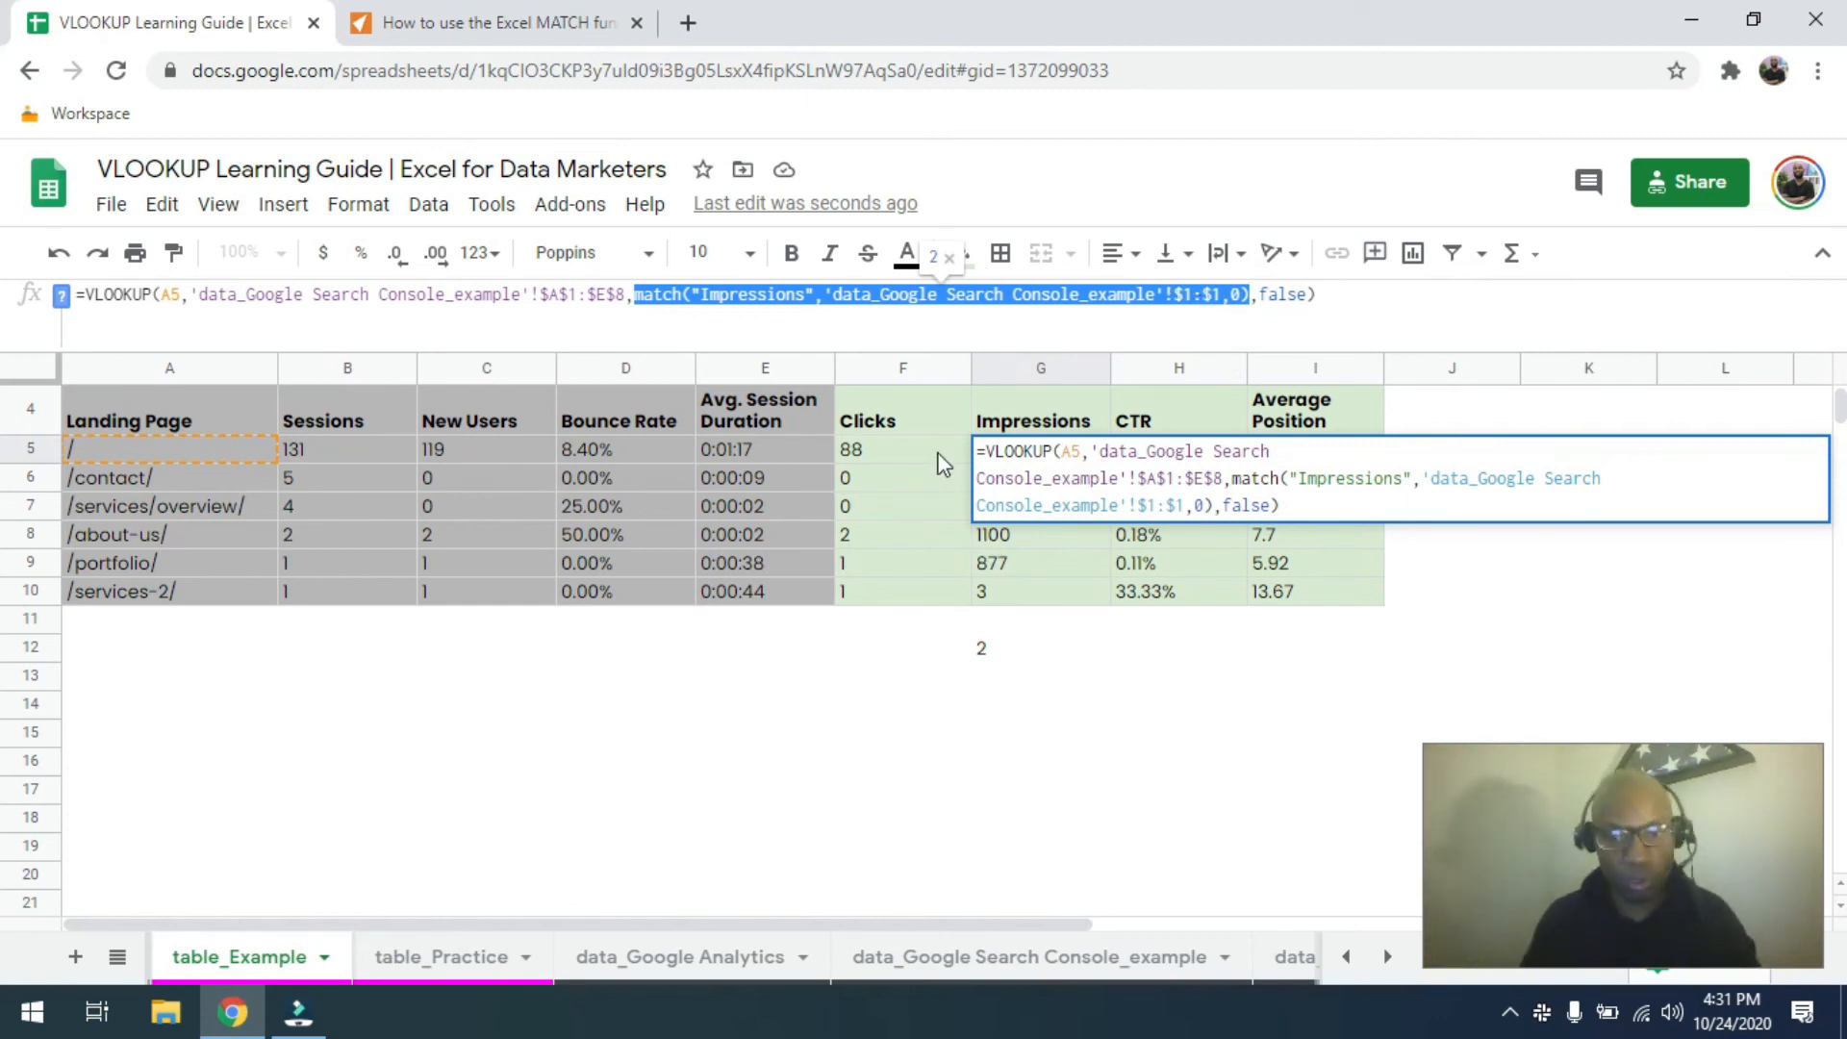
key(Escape)
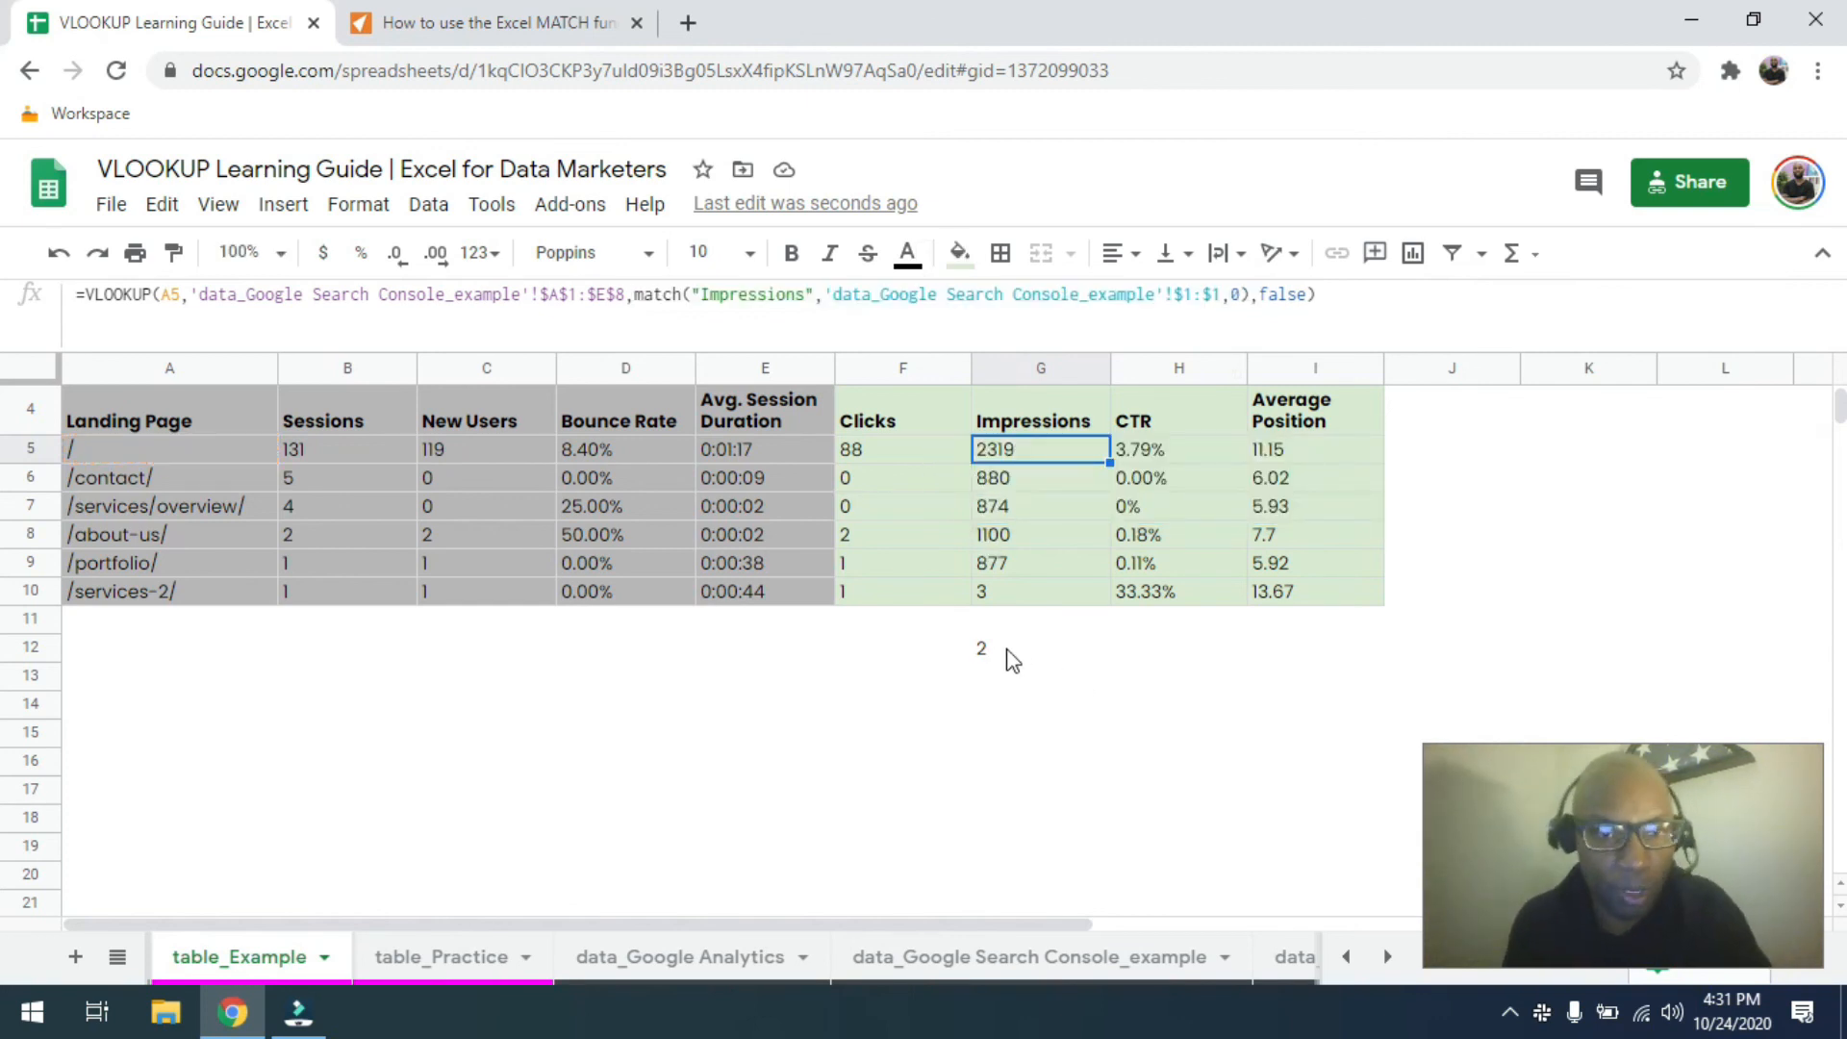